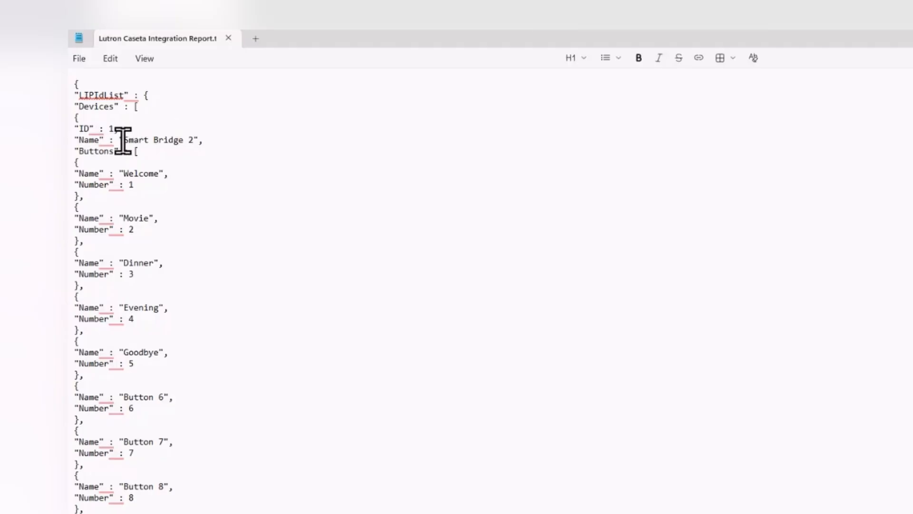
Review the Smart Bridge 2 entry in the integration report, highlighting its scene names from Welcome to Goodbye.
left_click_drag(125, 140, 200, 144)
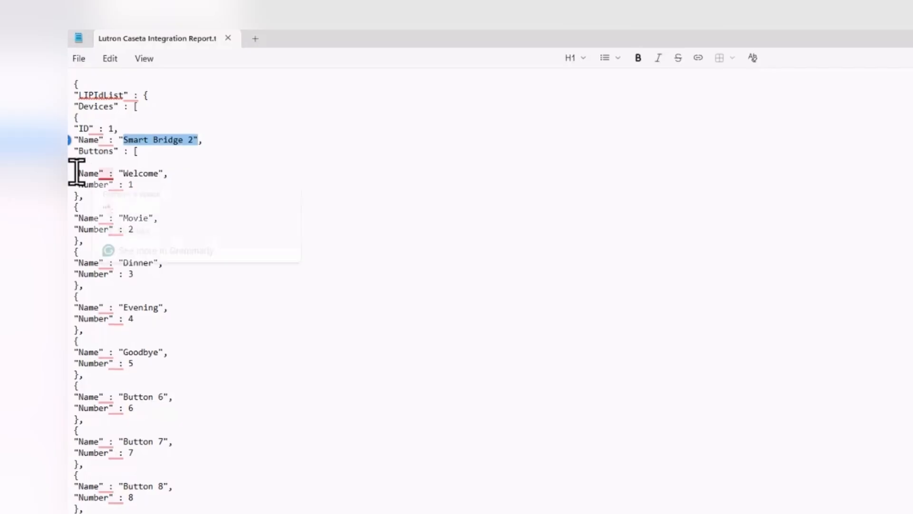
double_click(133, 166)
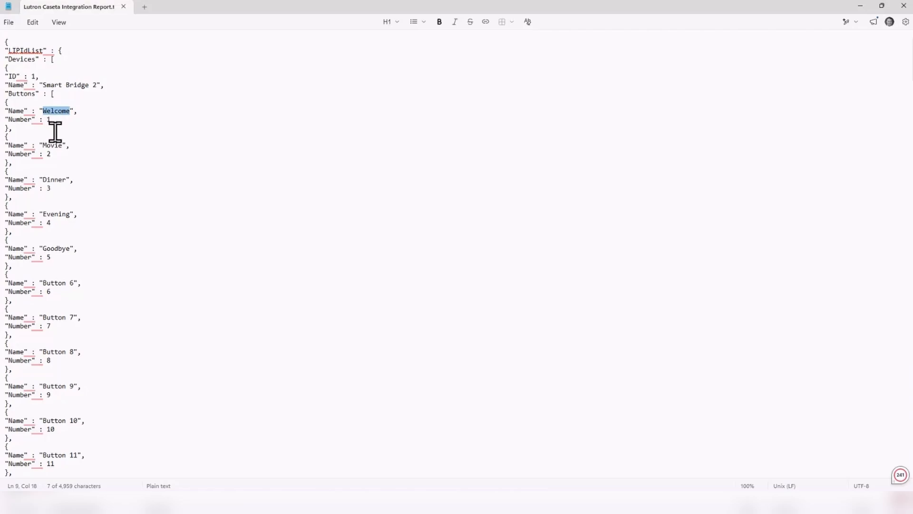
left_click(58, 145)
double_click(57, 145)
double_click(65, 179)
left_click(62, 215)
double_click(62, 250)
Look through the bridge's remaining button entries up to Button 100, and highlight the Office Pico name in the ID 2 entry.
scroll(110, 269, "down", 4)
scroll(132, 284, "down", 17)
scroll(133, 284, "down", 15)
scroll(132, 284, "down", 17)
scroll(132, 285, "down", 18)
scroll(132, 284, "down", 16)
scroll(132, 285, "down", 19)
scroll(132, 284, "down", 1)
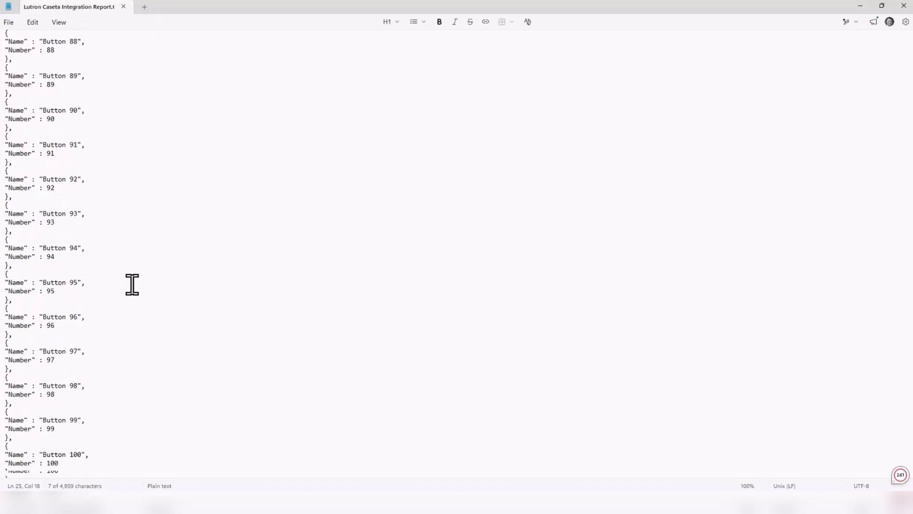
scroll(133, 285, "down", 3)
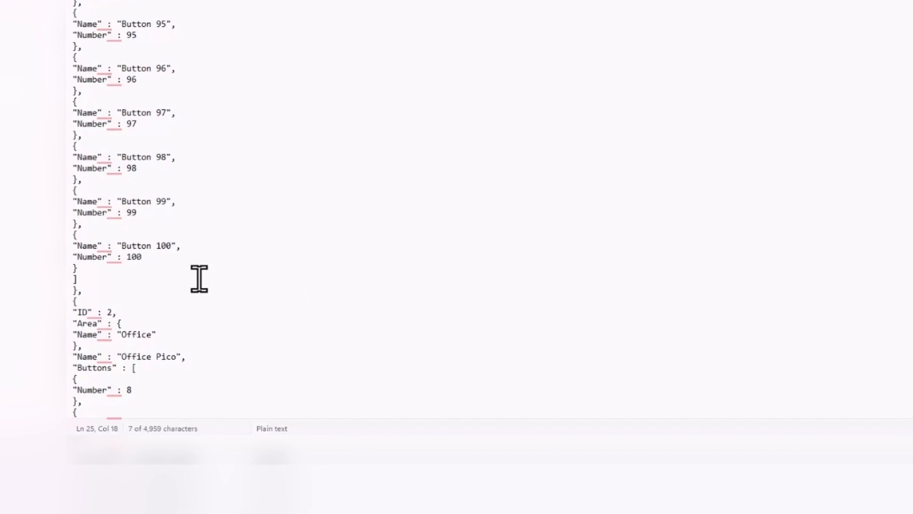
scroll(202, 275, "down", 2)
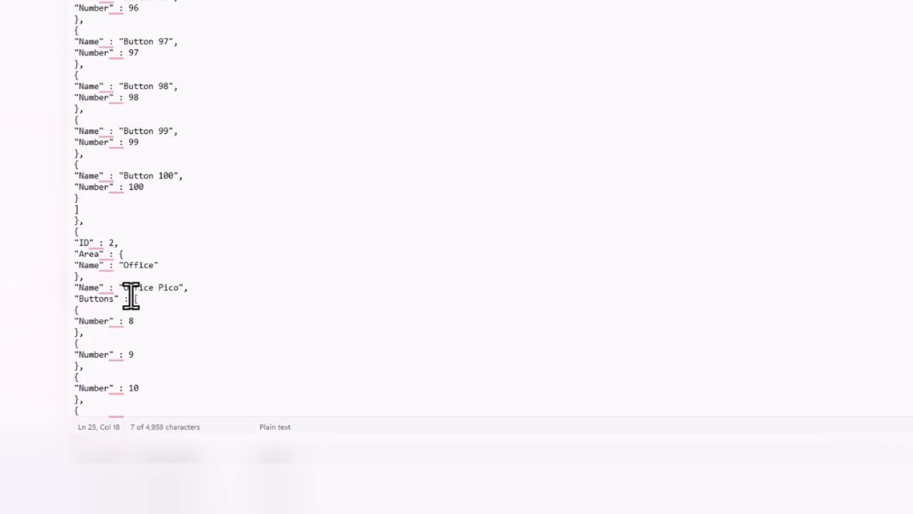
left_click_drag(133, 297, 157, 288)
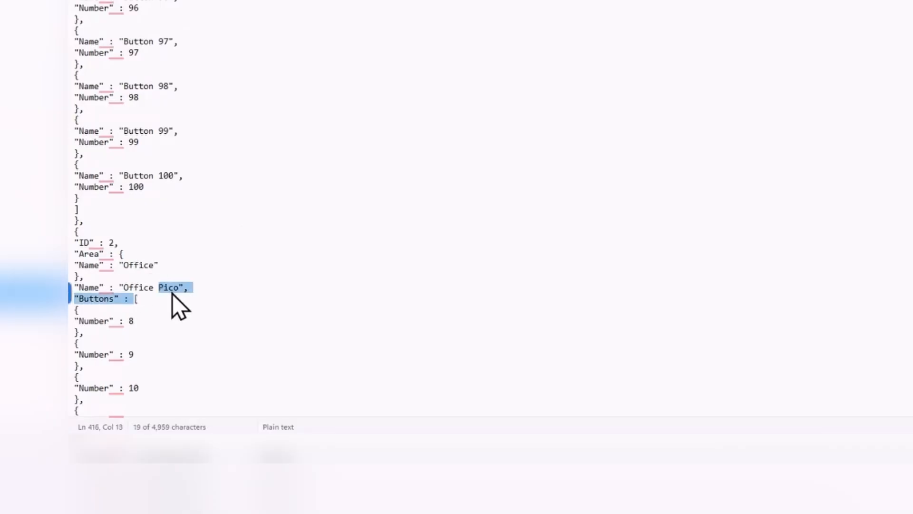
triple_click(147, 287)
Examine the Office Pico's button numbers and the IDs, areas and names of the Office and Media Room lights.
scroll(198, 297, "down", 1)
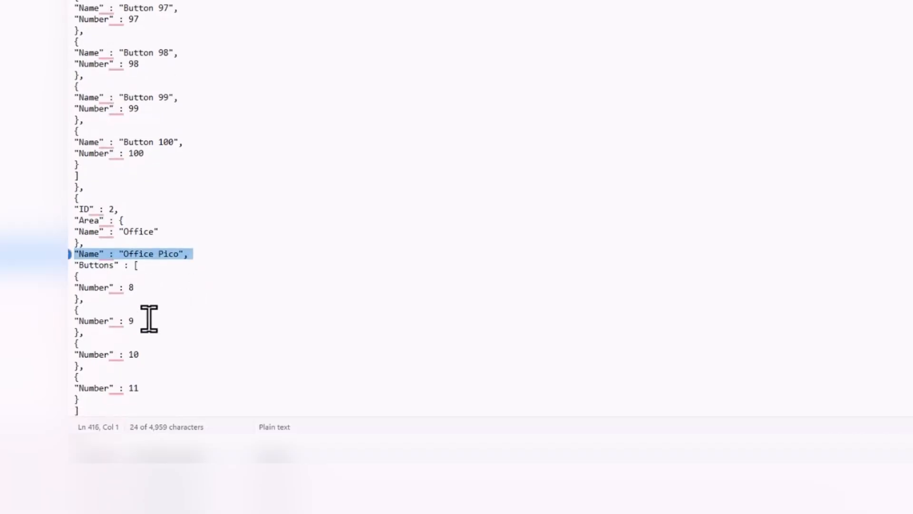
scroll(194, 332, "down", 1)
scroll(192, 332, "down", 2)
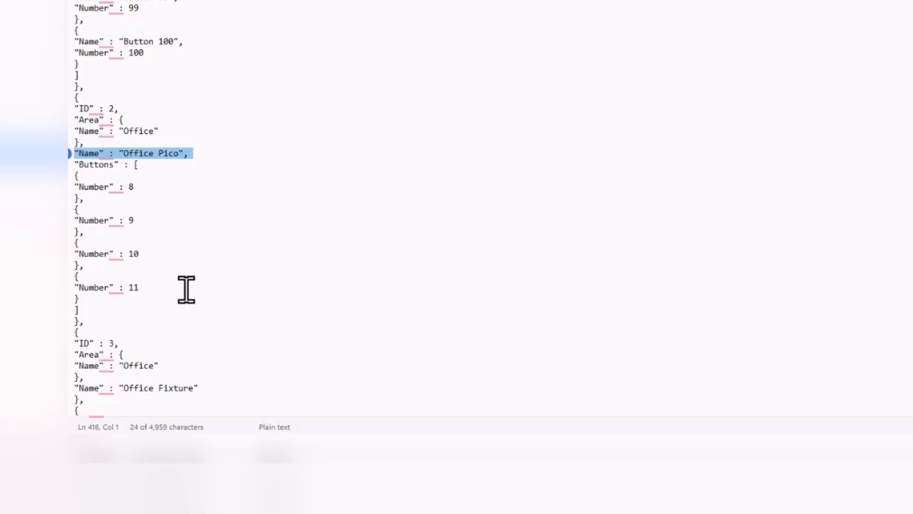
scroll(186, 233, "down", 3)
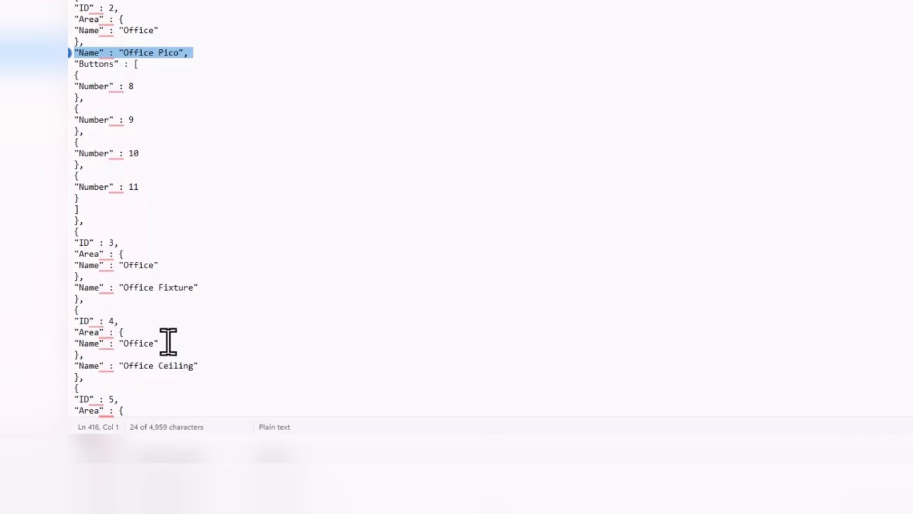
scroll(110, 331, "down", 3)
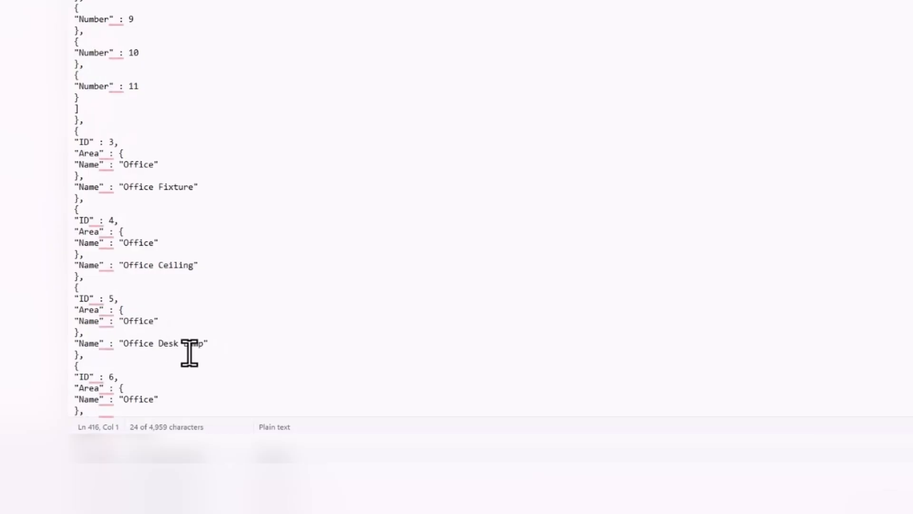
mouse_move(106, 310)
left_click(373, 322)
scroll(241, 345, "down", 3)
scroll(238, 338, "down", 3)
scroll(181, 314, "down", 4)
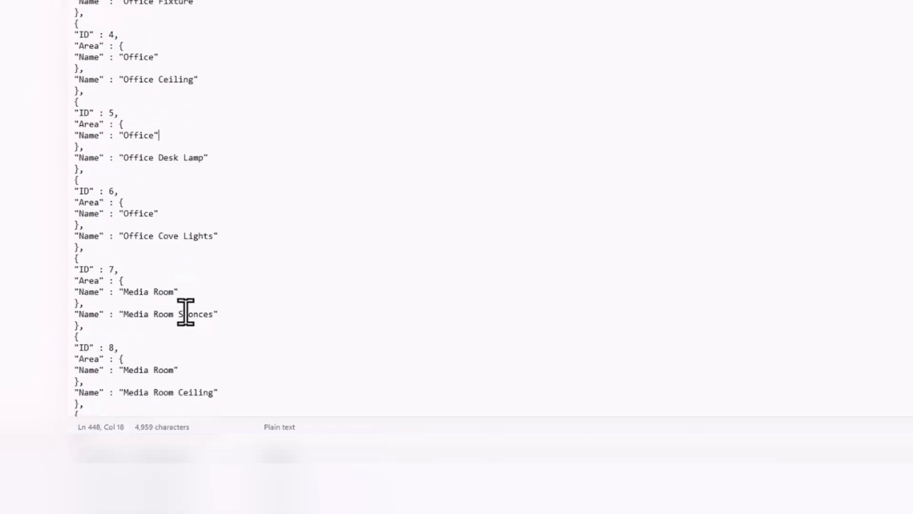
scroll(215, 255, "down", 4)
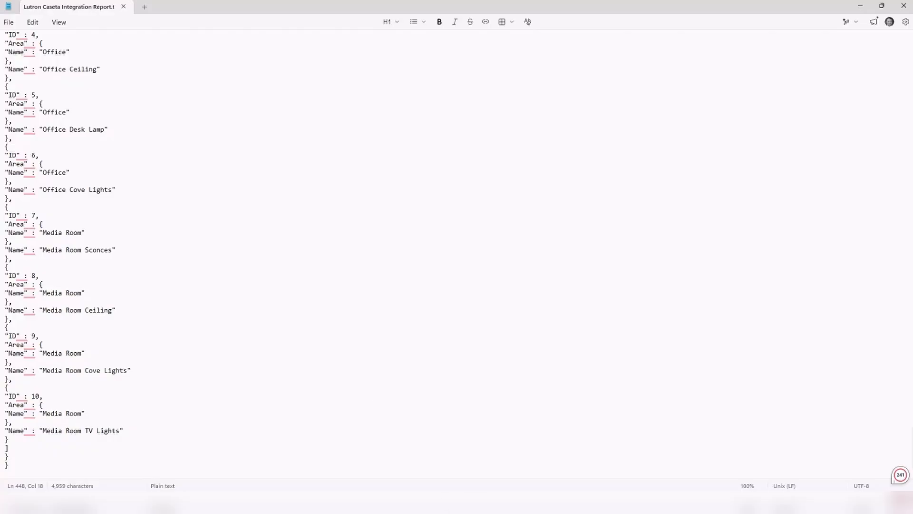
Switch to Integration Designer and review the drivers, rooms and sources in the project workspace.
left_click(518, 502)
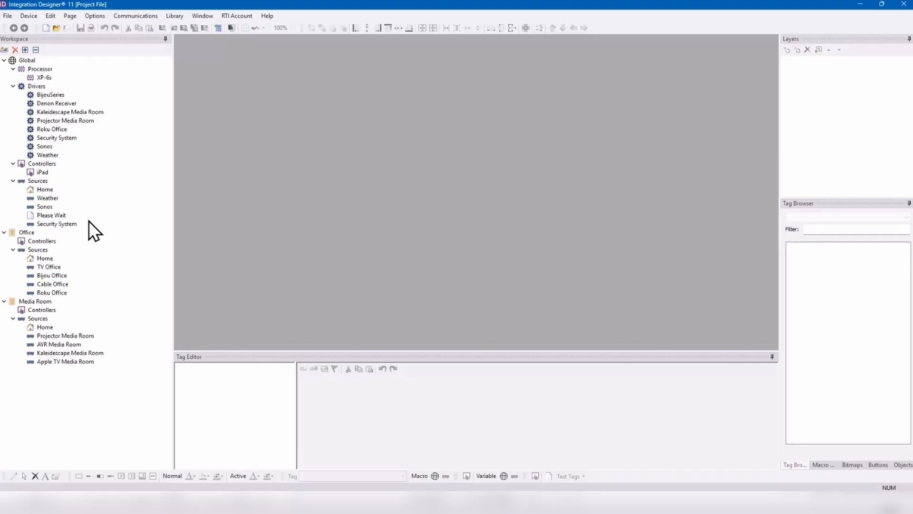
mouse_move(68, 225)
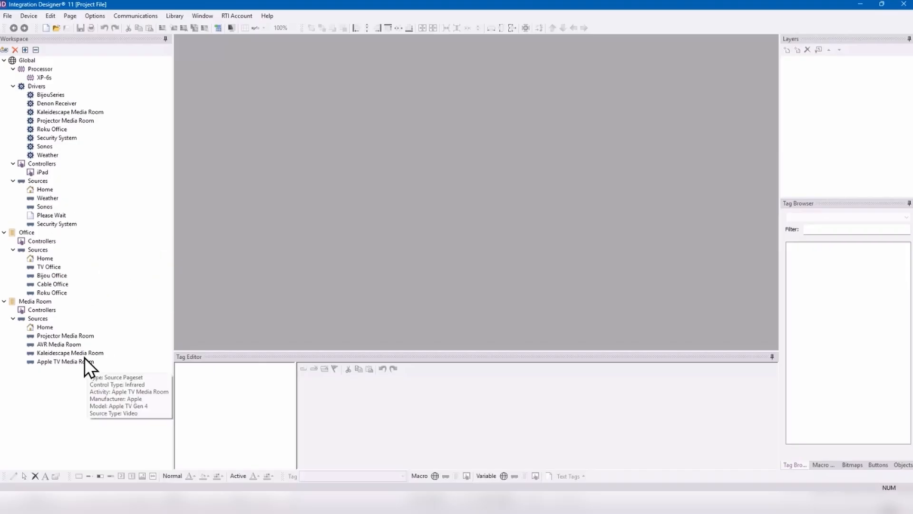
mouse_move(92, 360)
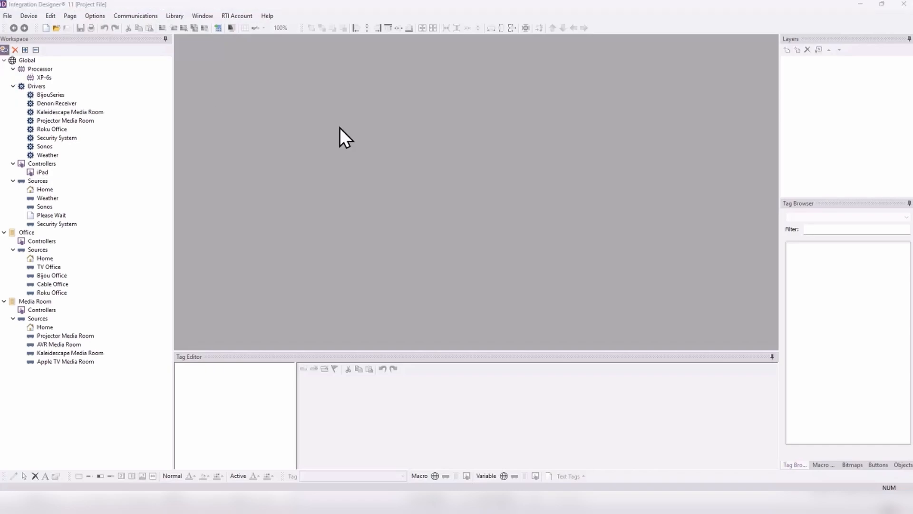
Bring up the Add Workspace Item dialog and enlarge it to show more of the driver list.
left_click_drag(692, 89, 456, 89)
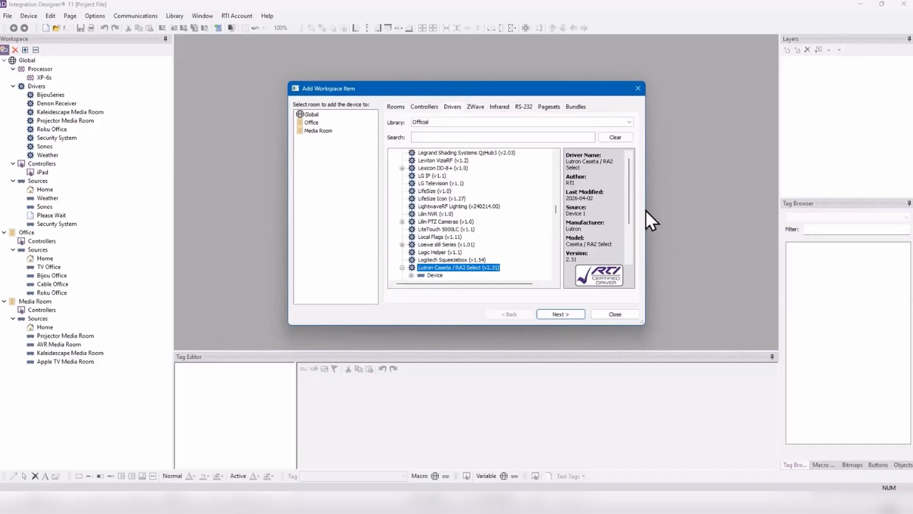
left_click_drag(648, 204, 718, 199)
left_click_drag(255, 225, 198, 224)
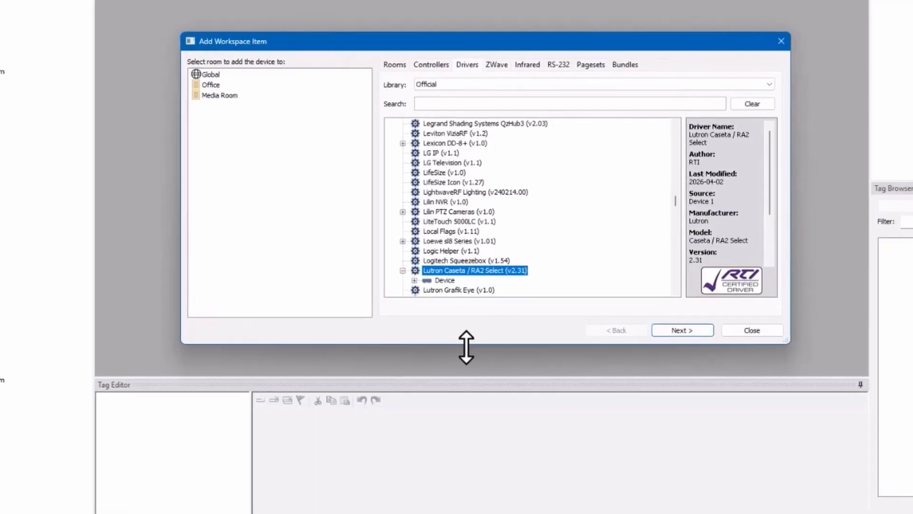
left_click_drag(465, 341, 460, 421)
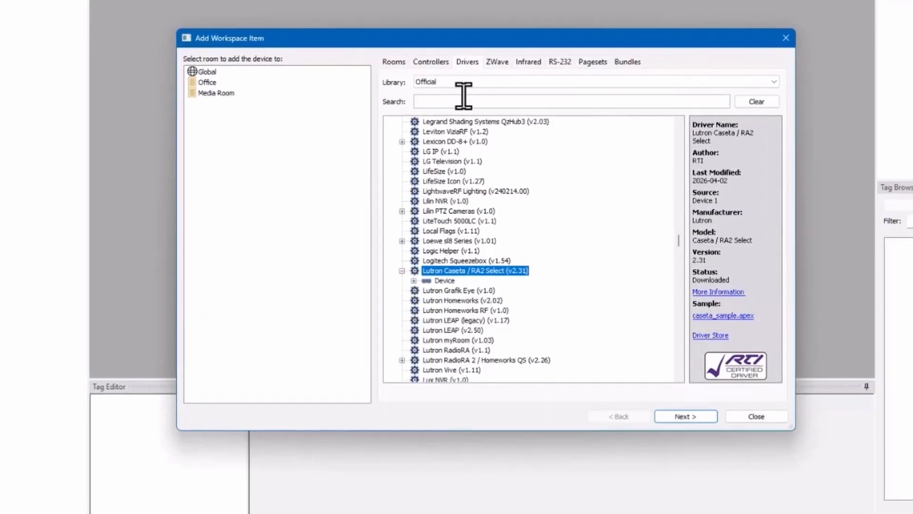
Search the Official driver library for "caseta".
left_click(428, 122)
left_click(417, 101)
type("cas")
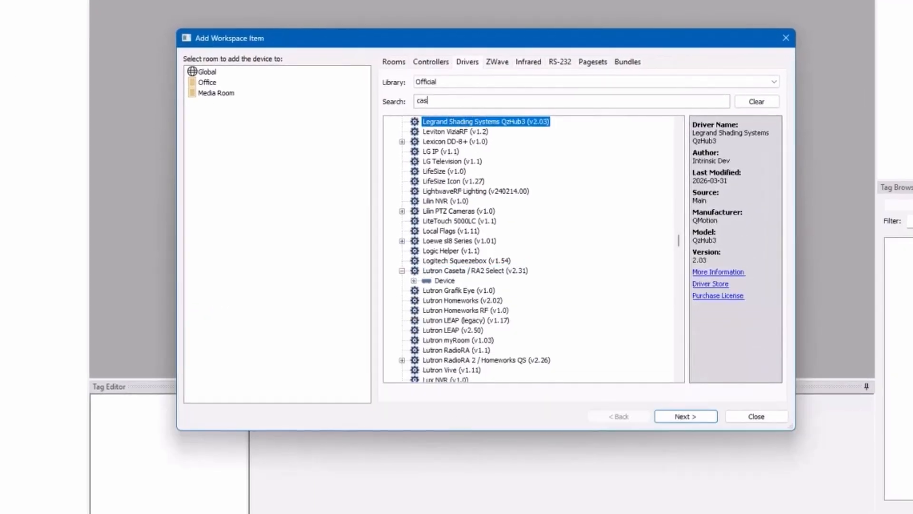
type("eta")
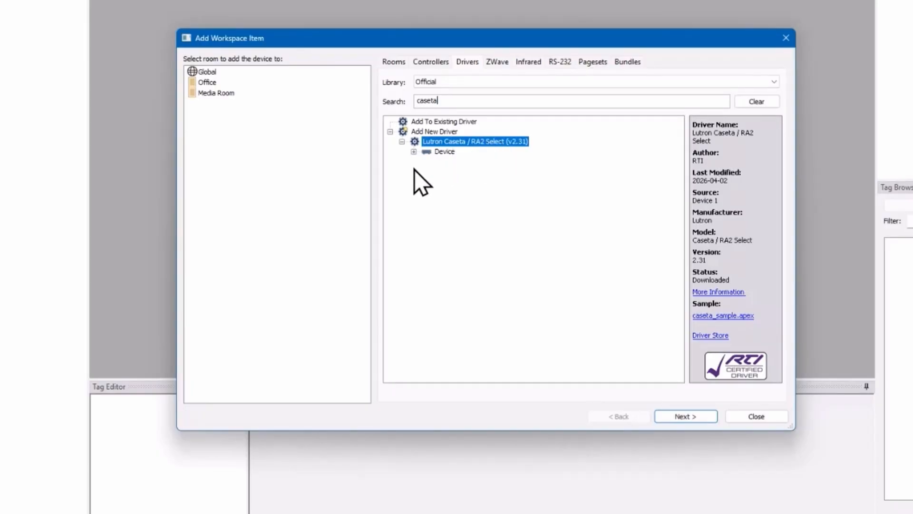
Look through the device sources of the Lutron Caseta / RA2 Select driver and highlight Device 1.
left_click(413, 151)
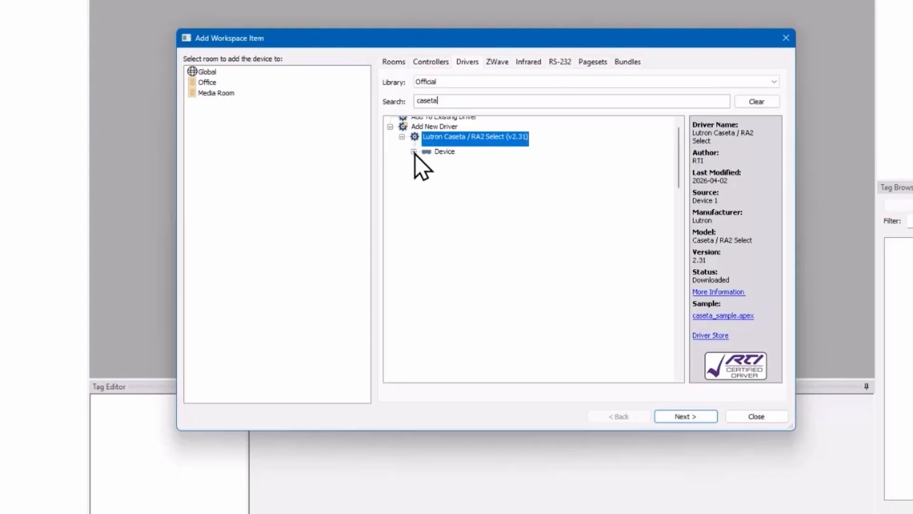
scroll(500, 216, "down", 3)
scroll(500, 216, "down", 19)
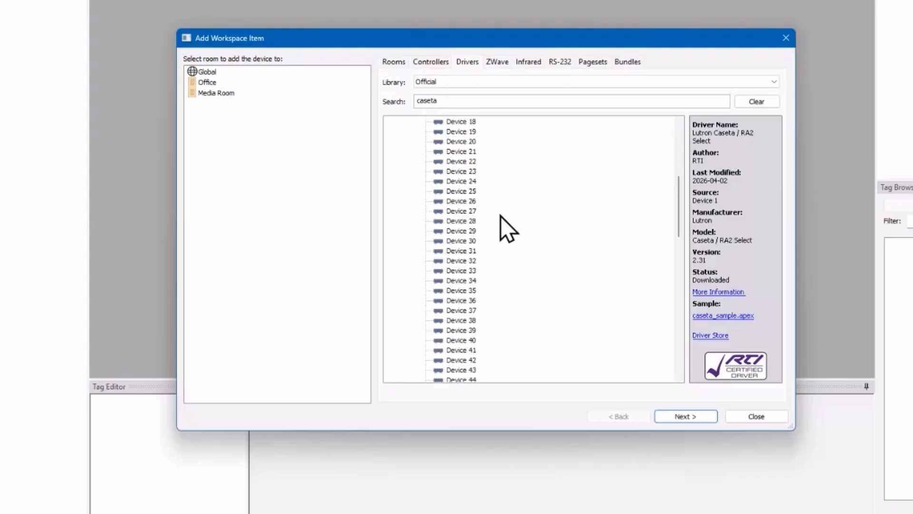
scroll(502, 216, "down", 3)
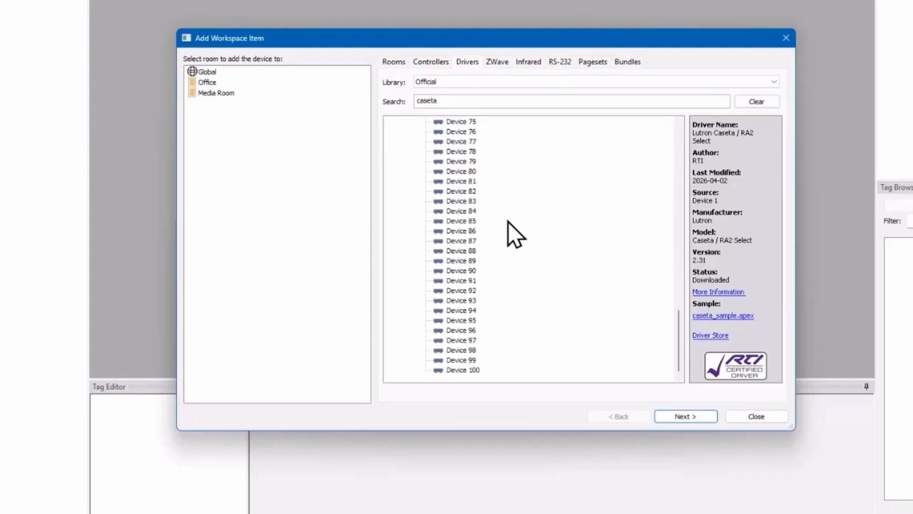
scroll(506, 263, "up", 5)
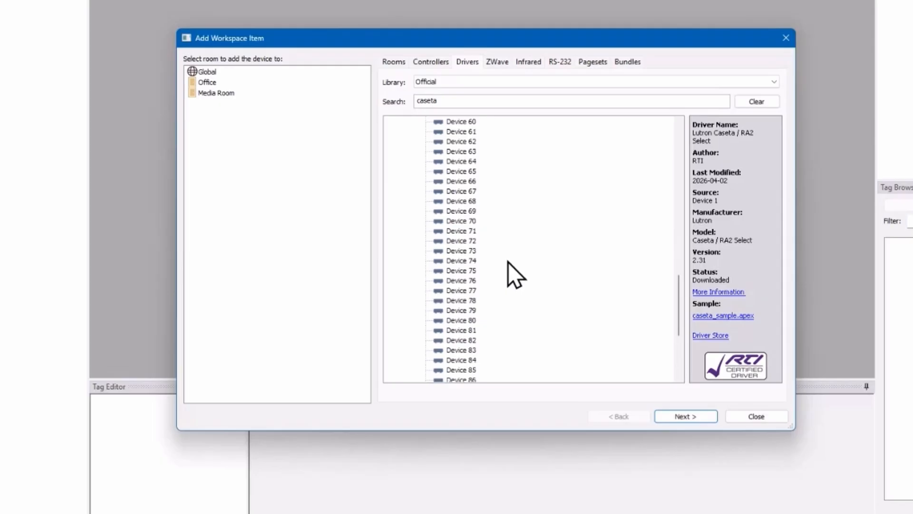
scroll(509, 262, "down", 1)
scroll(567, 279, "up", 5)
scroll(569, 279, "up", 17)
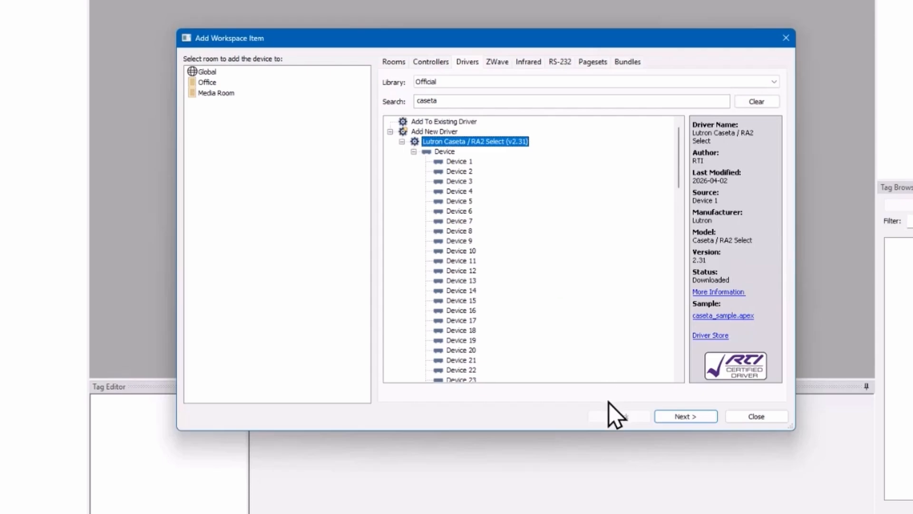
left_click(460, 162)
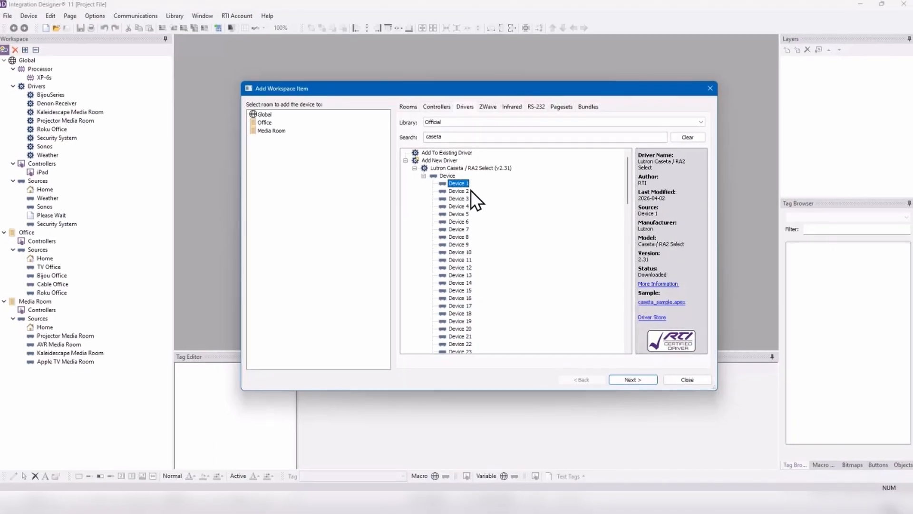
Switch to the Lutron Caseta Integration Report and check the device ID of the Office Pico.
left_click(613, 502)
scroll(231, 321, "up", 1)
scroll(230, 319, "up", 6)
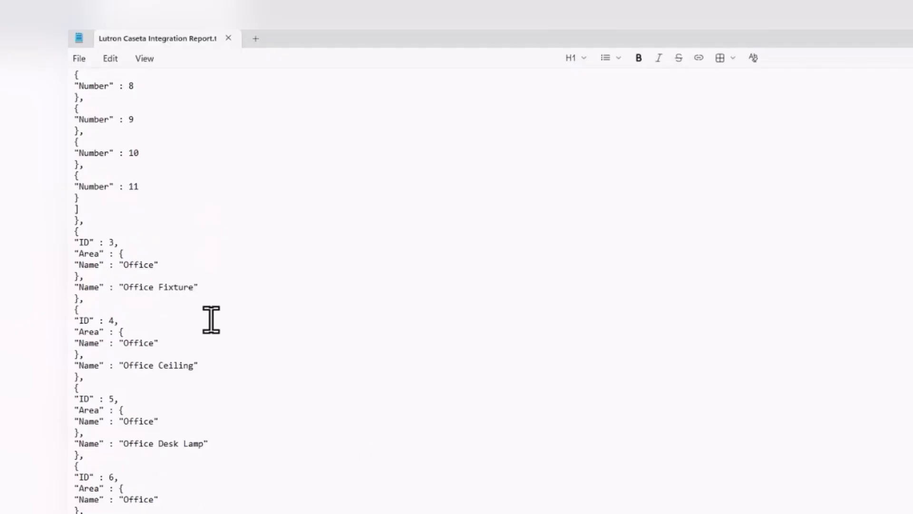
scroll(137, 265, "up", 2)
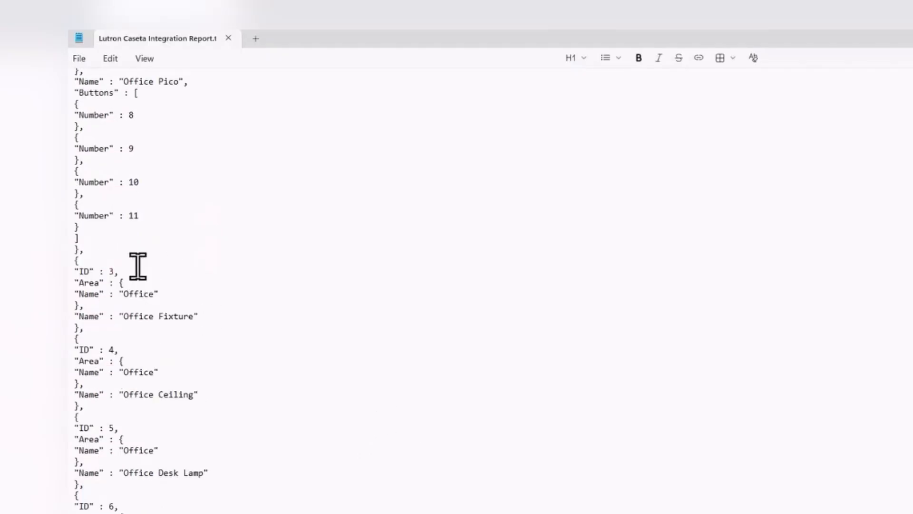
scroll(144, 233, "up", 3)
mouse_move(133, 190)
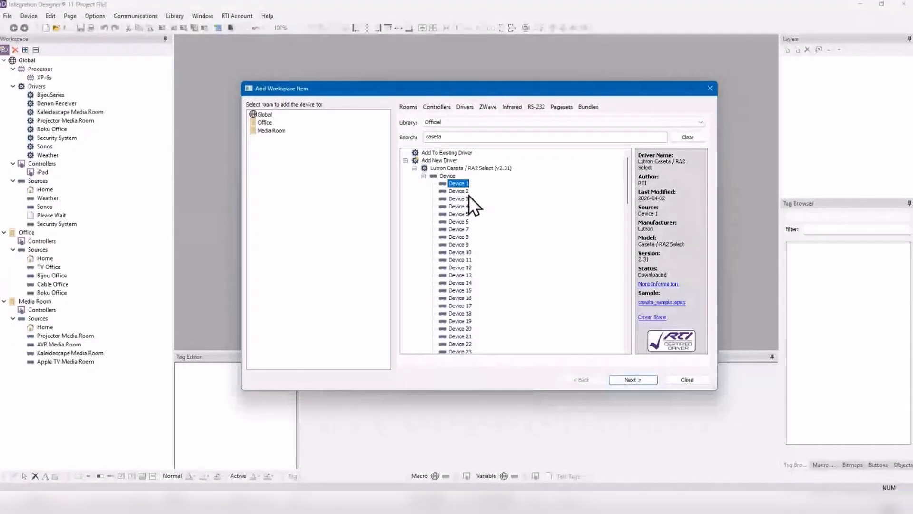
Back in Integration Designer, choose Device 2 of the new Lutron Caseta / RA2 Select driver for the Office room and proceed to its source settings.
left_click(459, 191)
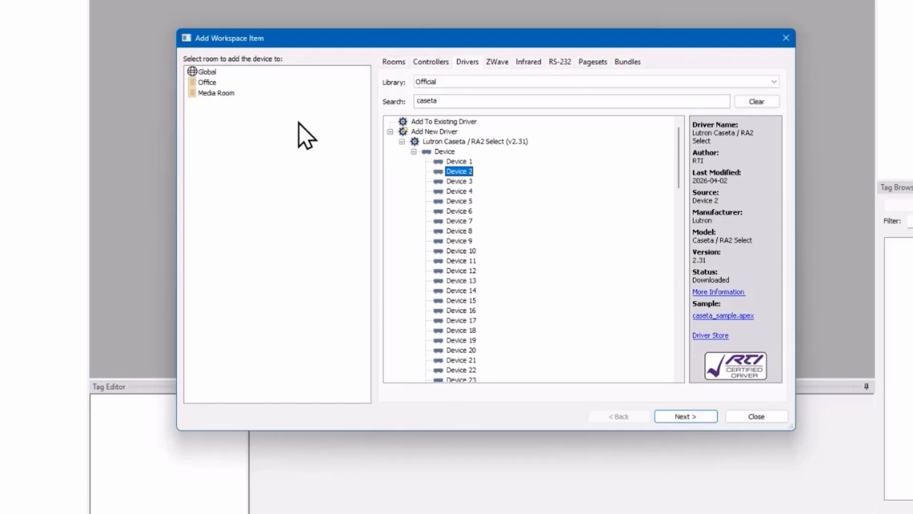
left_click(210, 82)
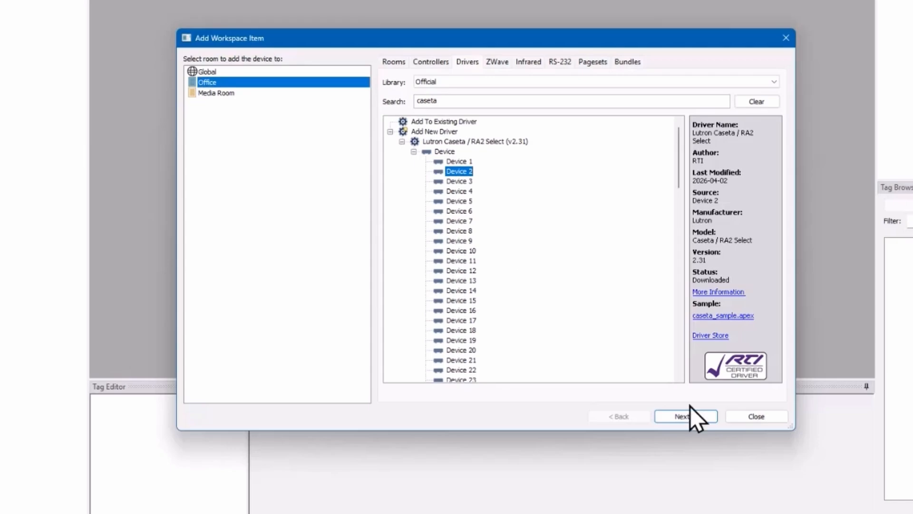
left_click(705, 420)
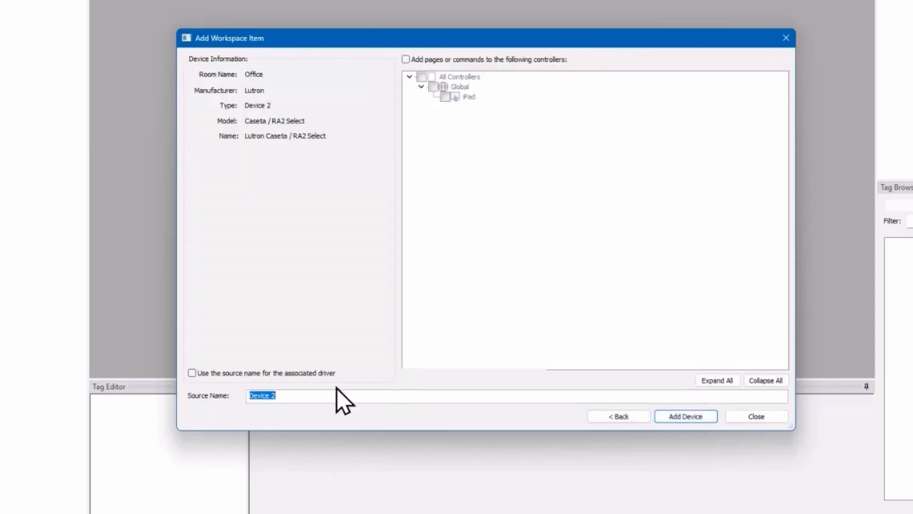
Name the source "Pico Office" and add the device to the Office room.
type("Office")
key("BackSpace")
key("BackSpace")
key("BackSpace")
key("BackSpace")
key("BackSpace")
key("BackSpace")
type("()")
key("BackSpace")
key("BackSpace")
type("Pico Office")
left_click(404, 61)
left_click(407, 62)
left_click(696, 419)
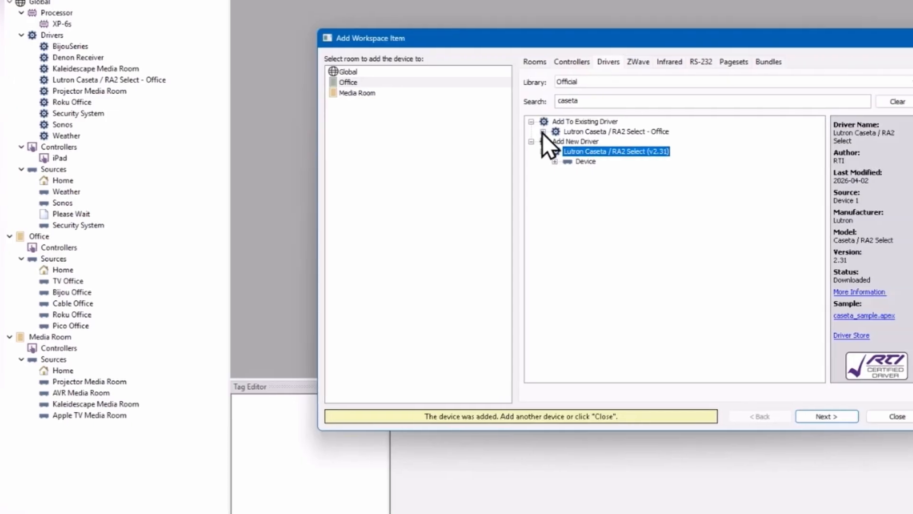
Add Device 3 of the existing Lutron Caseta / RA2 Select - Office driver to the Office room, with the source name "Office Fixture".
left_click(572, 132)
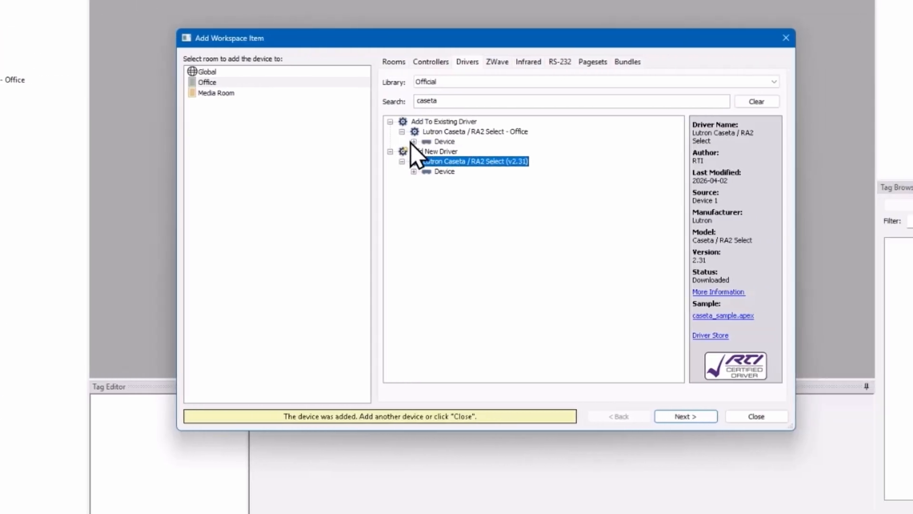
left_click(414, 142)
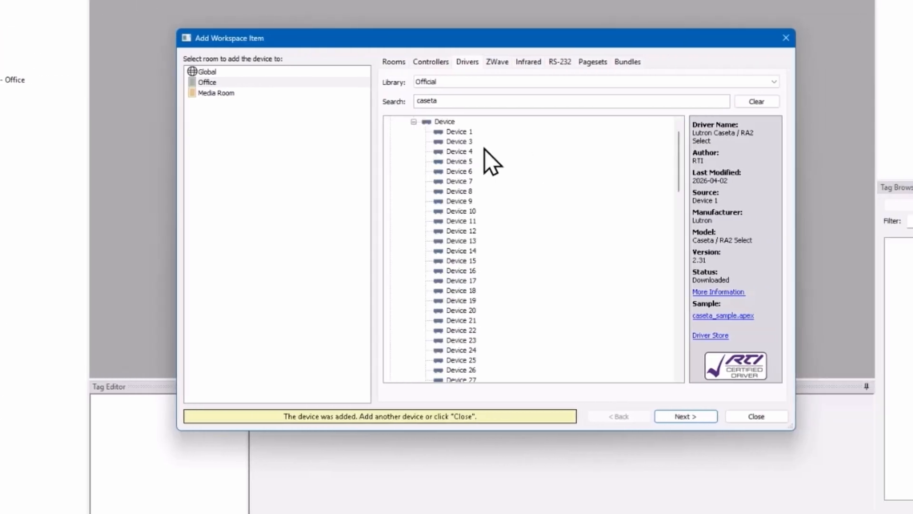
left_click(462, 141)
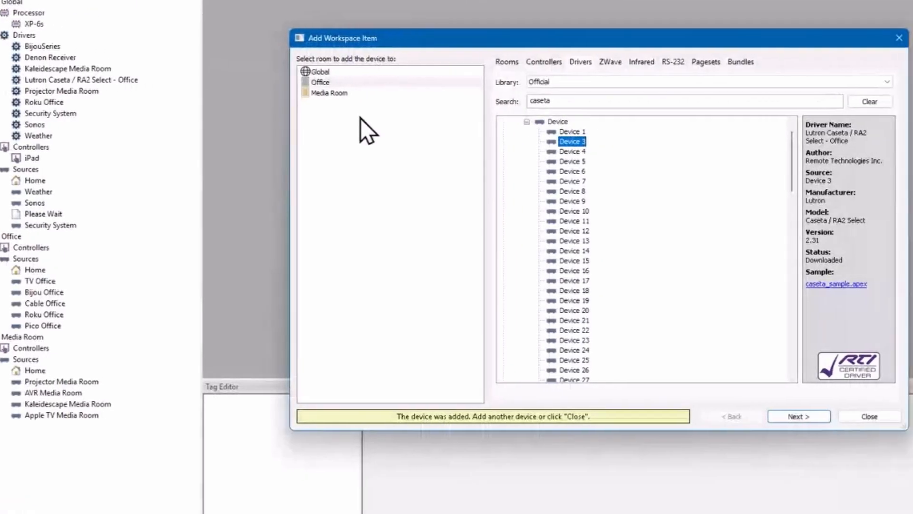
left_click(337, 83)
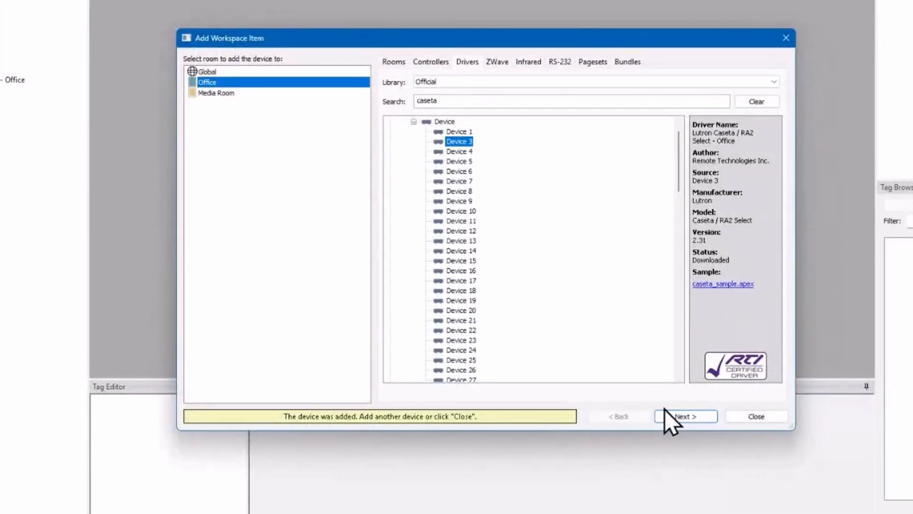
left_click(687, 417)
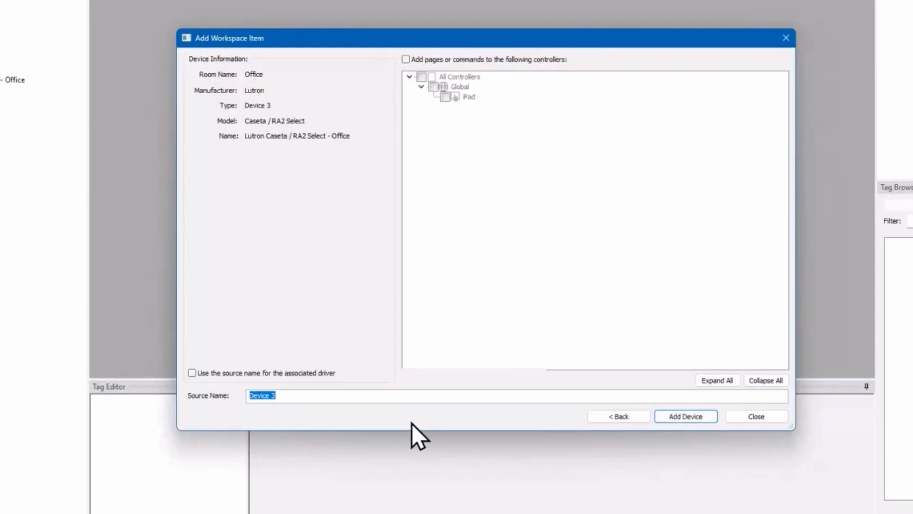
type("Office Fixture")
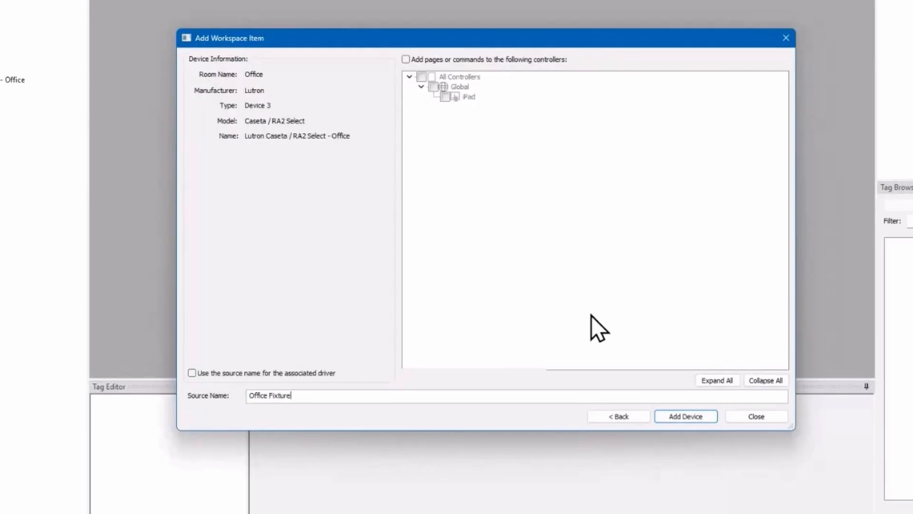
left_click(680, 417)
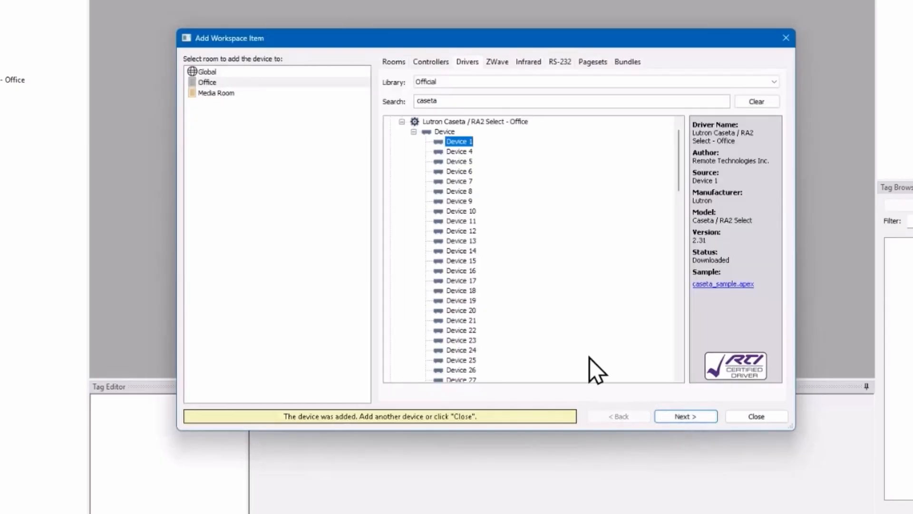
Add Device 4 of the existing Lutron driver to the Office room, with the source name "Office Ceiling Lights".
left_click(457, 152)
left_click(252, 83)
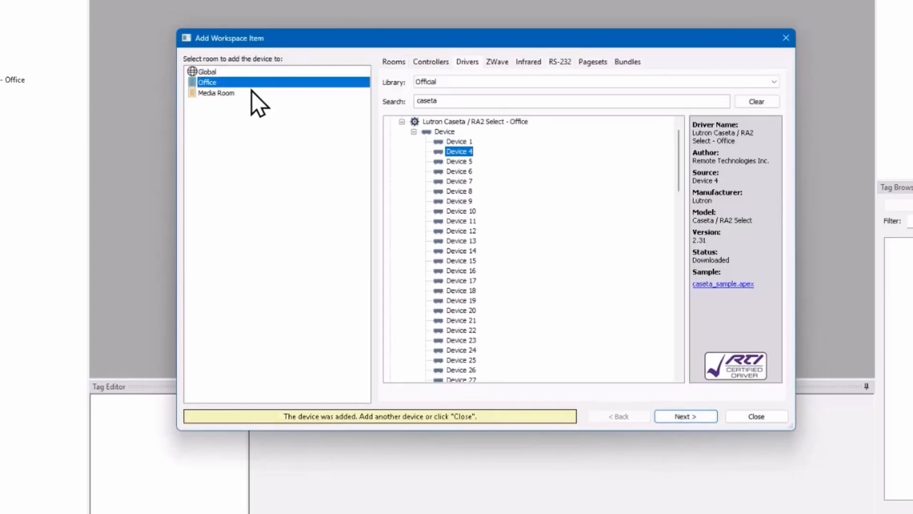
left_click(687, 417)
type("Office Ceiling Lights")
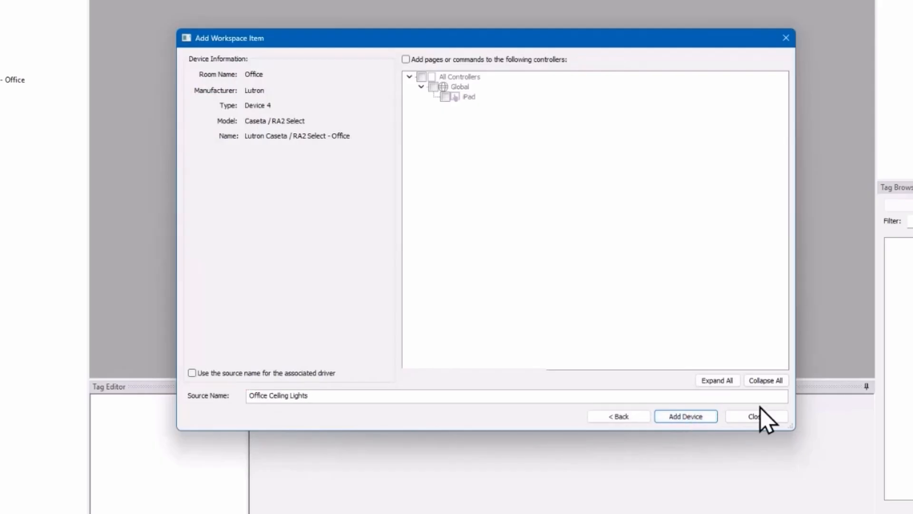
left_click(709, 419)
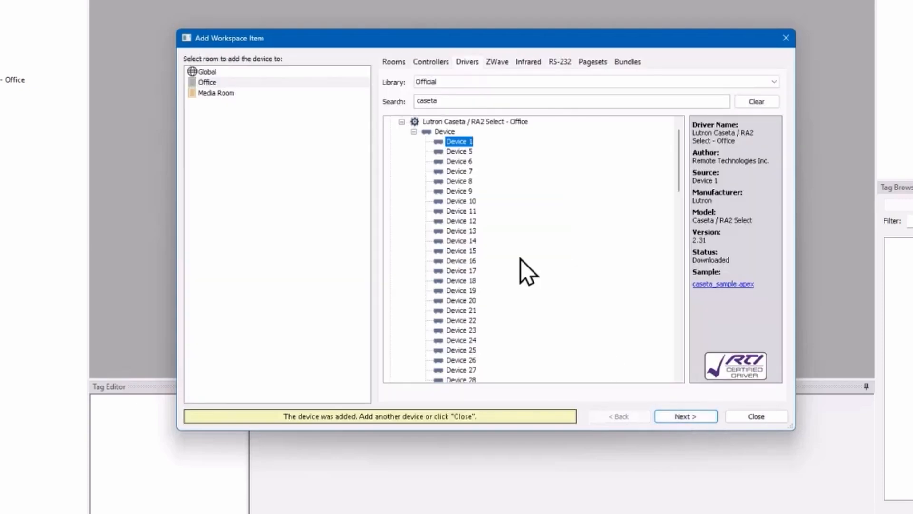
Add Device 5 of the existing Lutron driver to the Office room, with the source name "Office Desk Lamp".
left_click(466, 153)
left_click(266, 93)
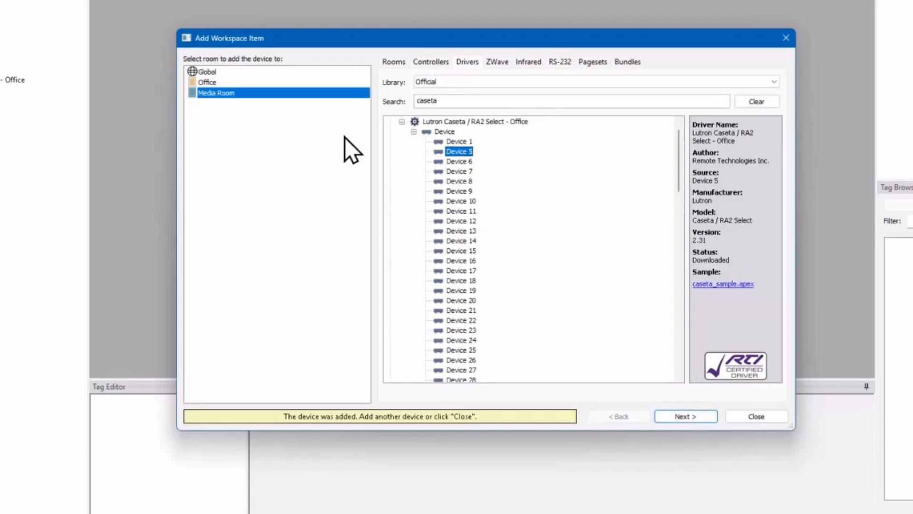
left_click(276, 82)
left_click(693, 415)
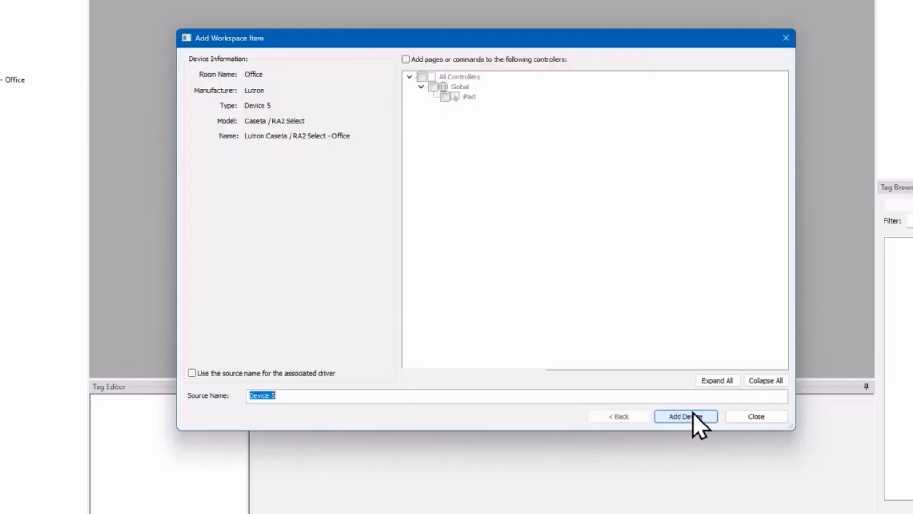
type("Office Desk Lamp")
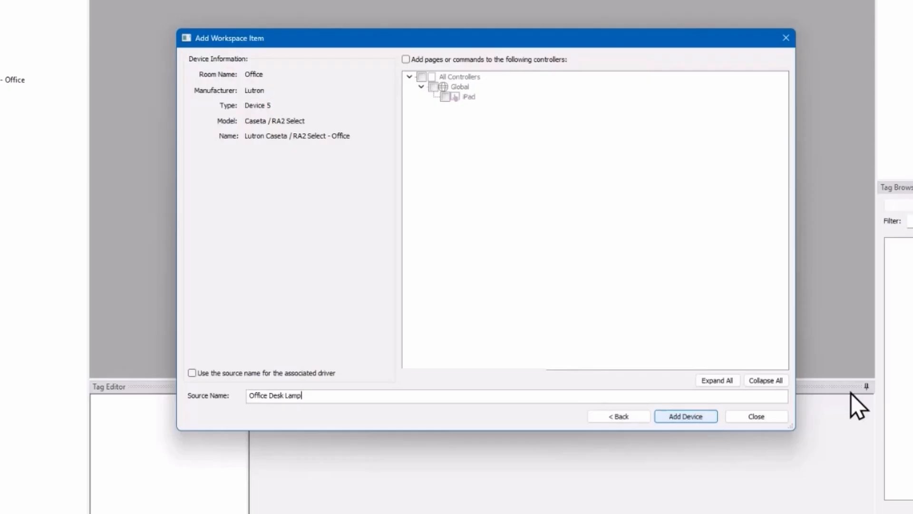
left_click(689, 418)
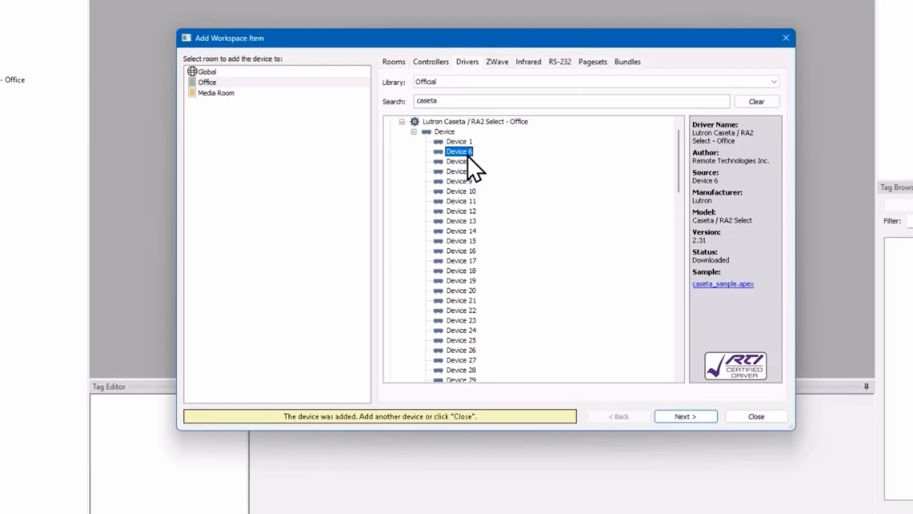
Add Device 6 of the existing Lutron driver to the Office room, with the source name "Office Cove Lights".
left_click(248, 85)
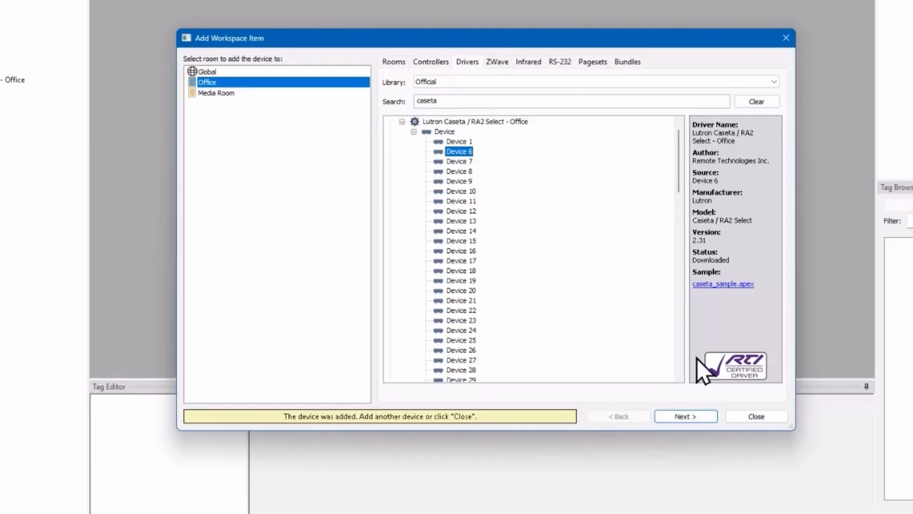
left_click(696, 416)
type("Office Cove Lights")
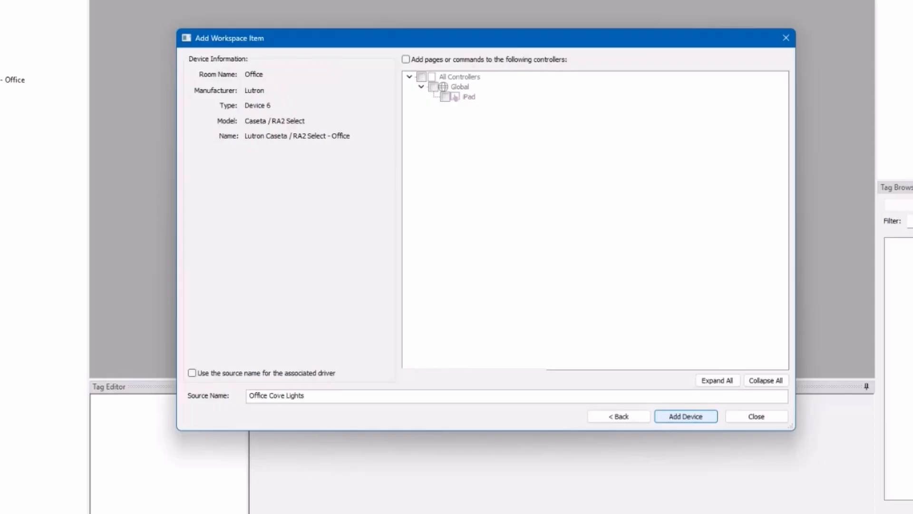
left_click(696, 418)
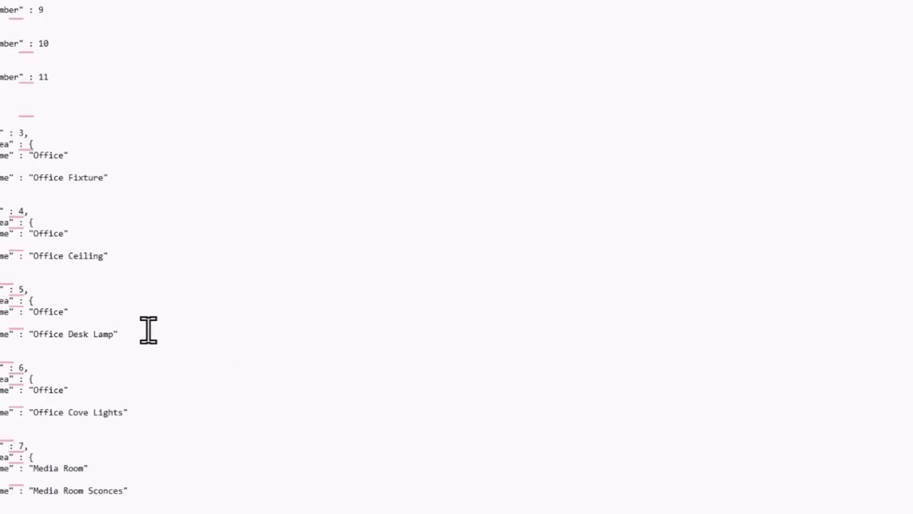
Check the Media Room devices in the integration report and add Device 7 to the Media Room as "Media Room Sconces".
scroll(221, 341, "down", 4)
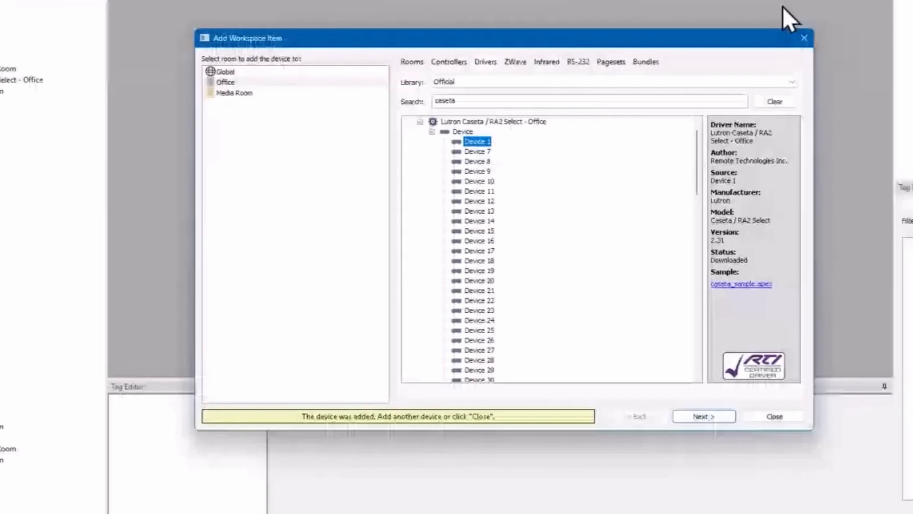
left_click(478, 152)
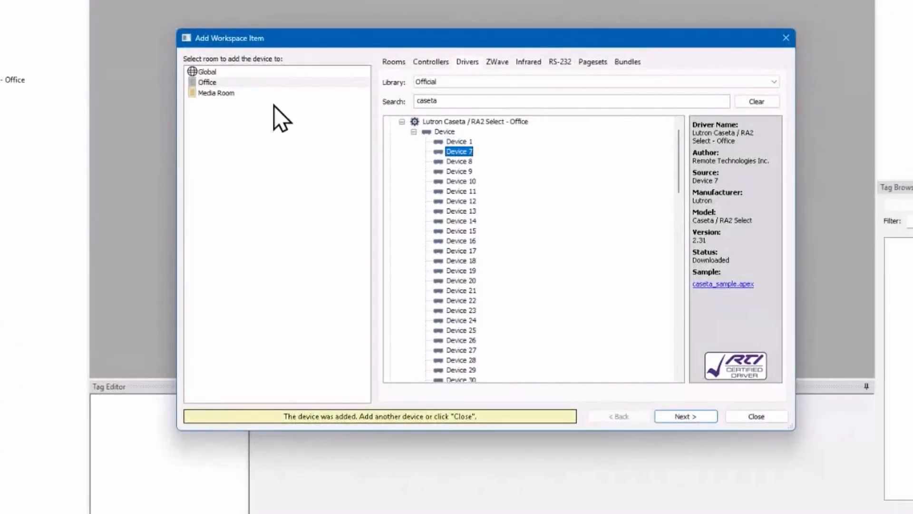
left_click(253, 96)
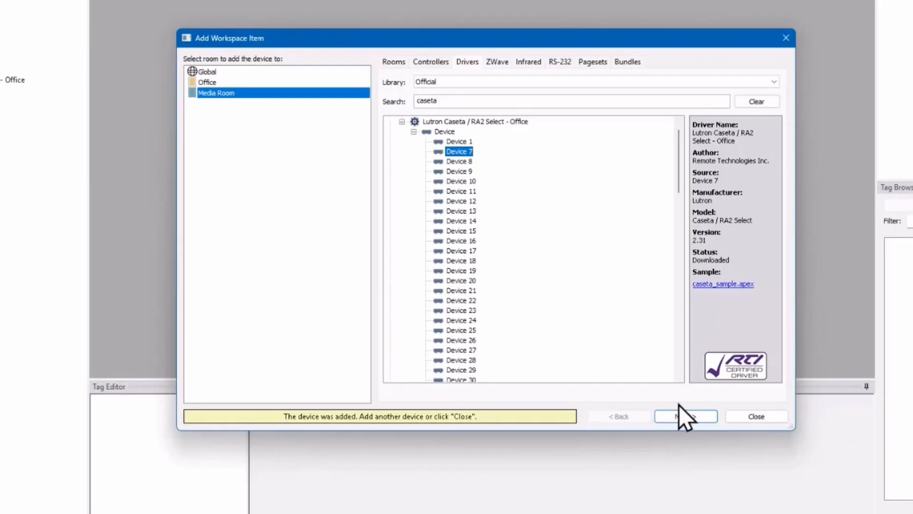
left_click(685, 419)
type("Media Room ")
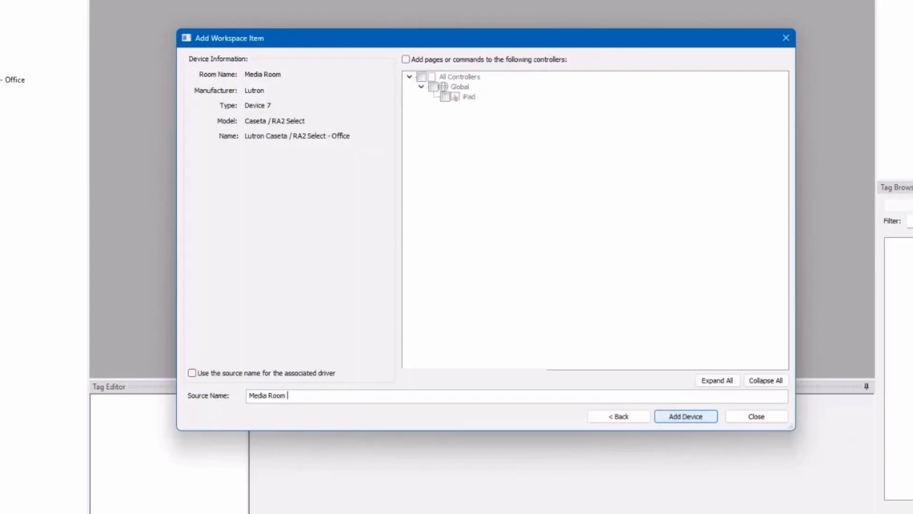
type("Sconces")
left_click(676, 417)
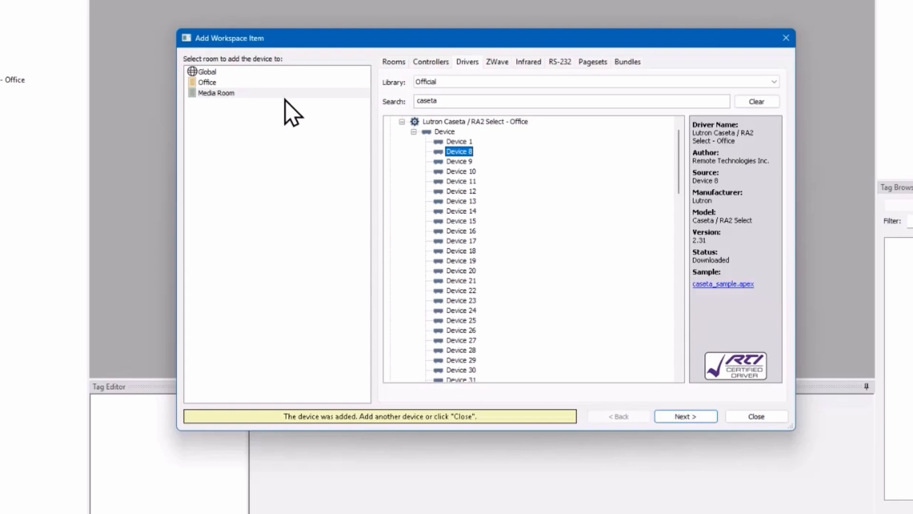
Add Device 8 of the existing Lutron driver to the Media Room, with the source name "Media Room Ceiling Lights".
left_click(233, 93)
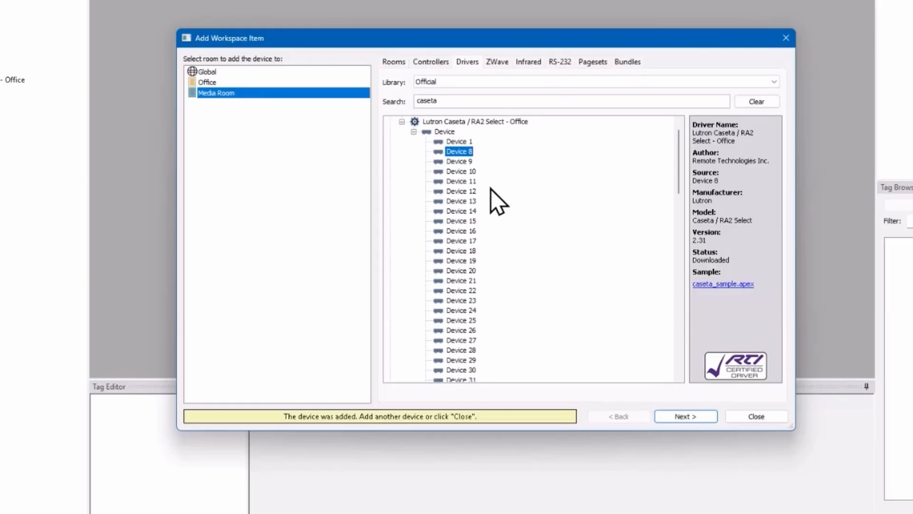
left_click(685, 418)
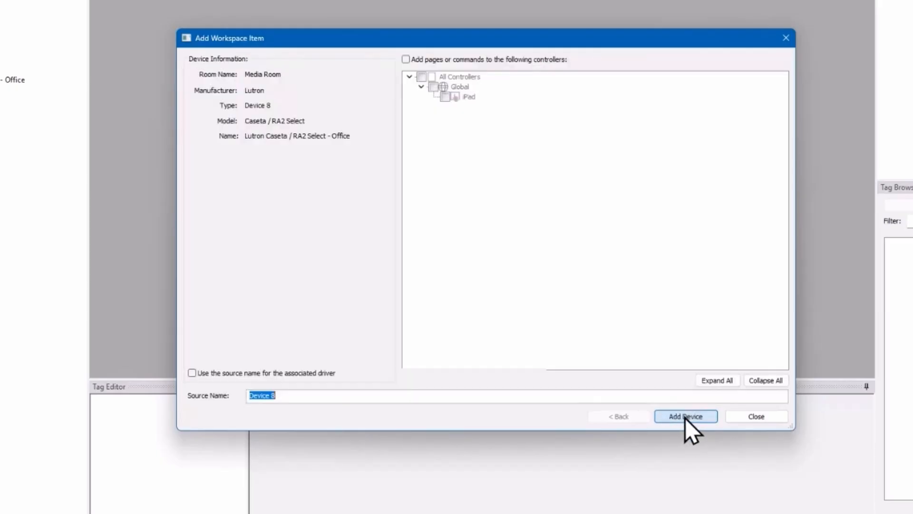
type("Media Room C")
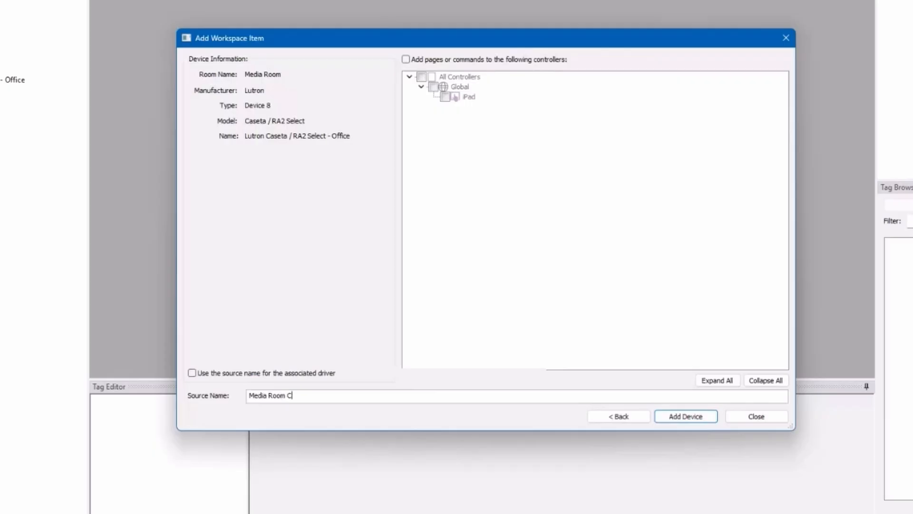
type("eiling Lights")
left_click(701, 416)
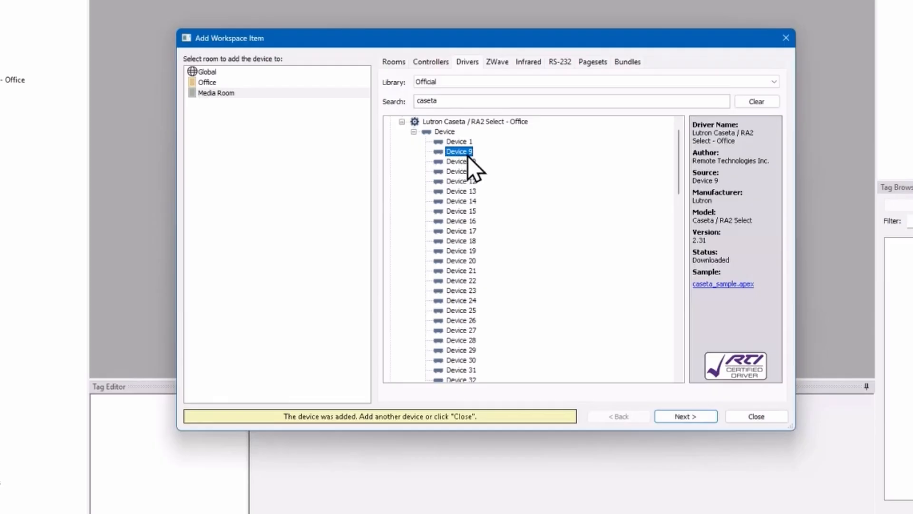
Add Device 9 of the existing Lutron driver to the Media Room, with the source name "Media Room Cove Lights".
left_click(681, 413)
type("Media ")
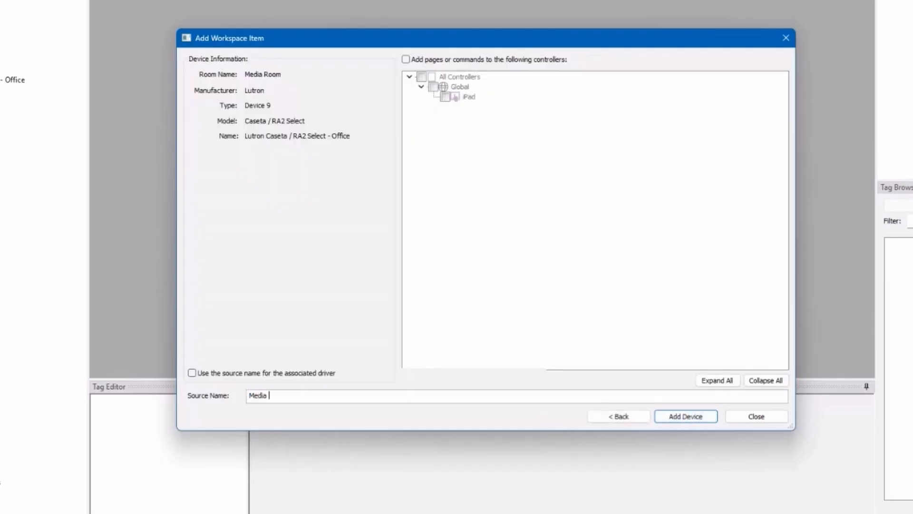
type("Room Cove Lights")
left_click(712, 417)
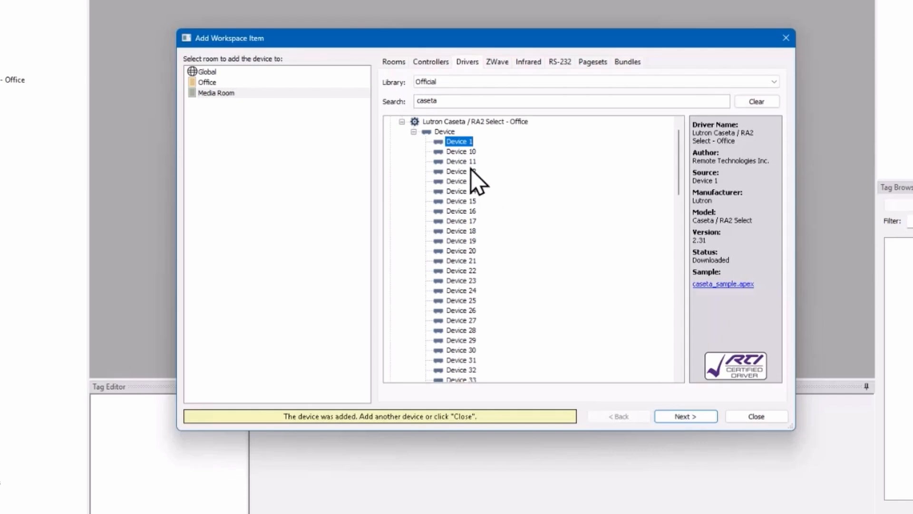
Add Device 10 of the existing Lutron driver to the Media Room as "Media Room TV Lights" and finish adding workspace items.
left_click(465, 151)
left_click(221, 94)
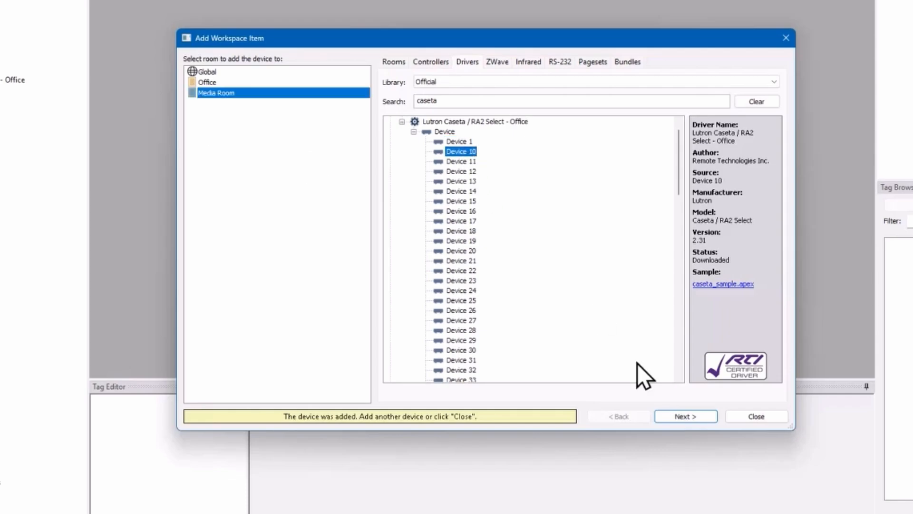
left_click(685, 414)
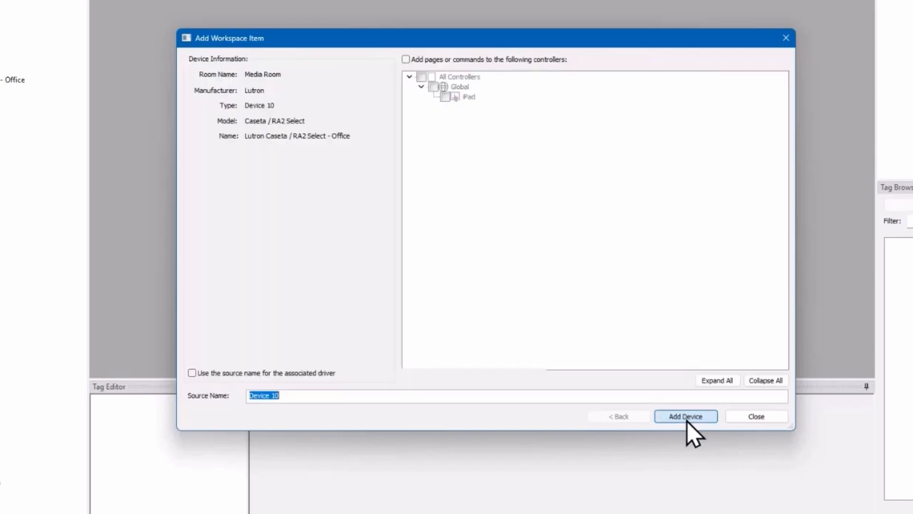
type("Media")
key("BackSpace")
key("BackSpace")
key("BackSpace")
key("BackSpace")
key("BackSpace")
type("Media RO")
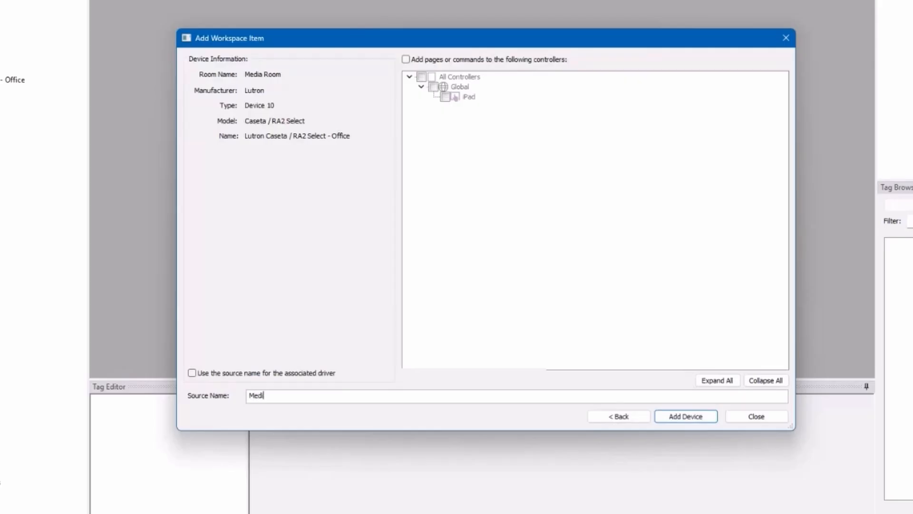
type("om")
key("BackSpace")
key("BackSpace")
key("BackSpace")
type("oom TV Light")
left_click(686, 416)
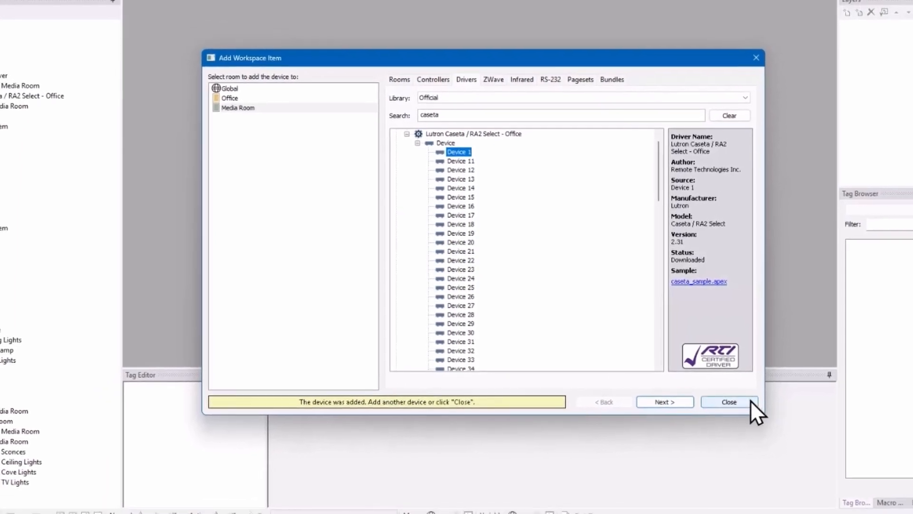
left_click(703, 388)
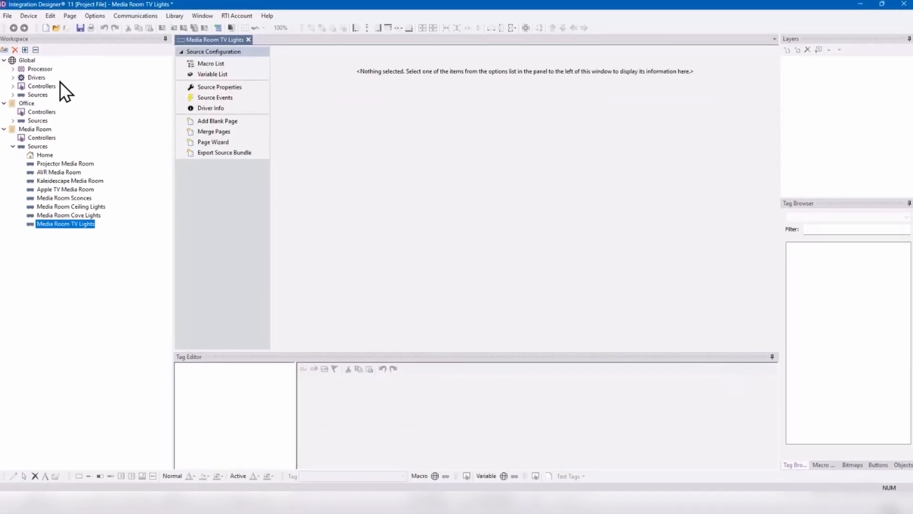
Expand the whole workspace tree and rename the "Lutron Caseta / RA2 Select - Office" driver as "Lutron Caseta".
left_click(24, 50)
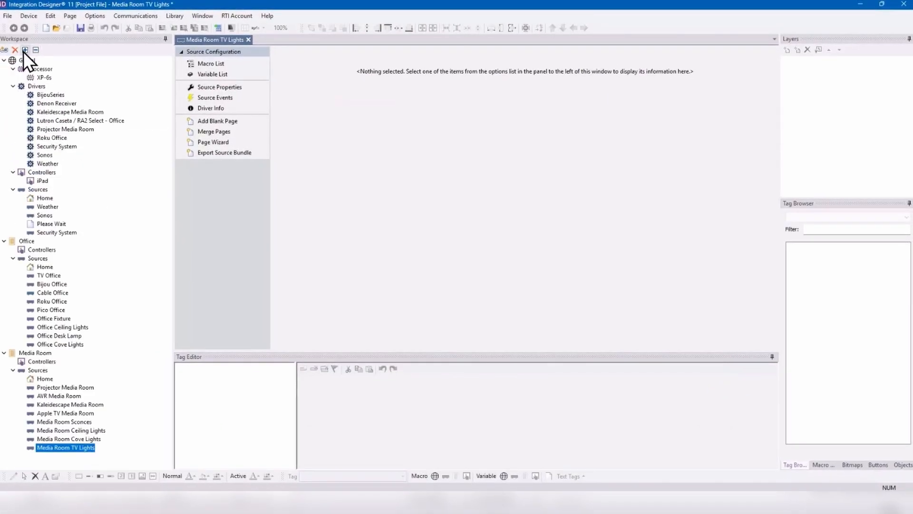
left_click(89, 121)
right_click(89, 122)
left_click(114, 138)
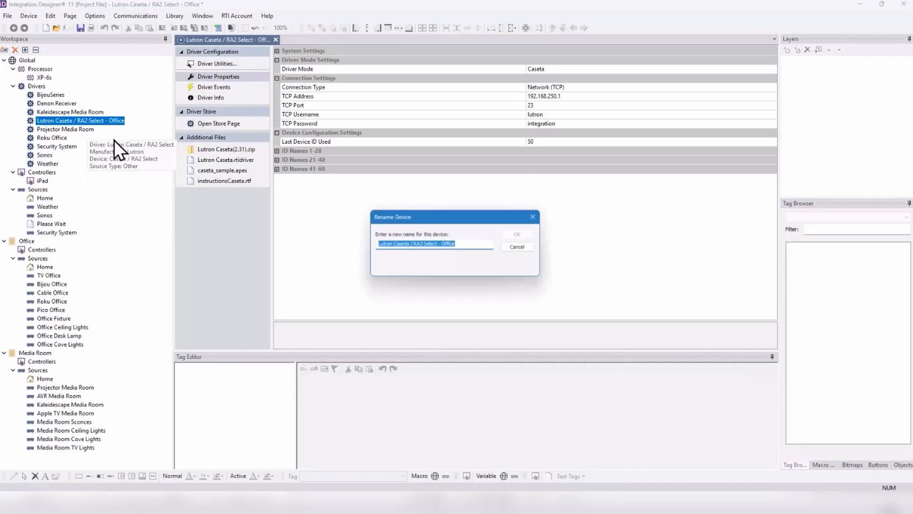
left_click_drag(457, 246, 411, 252)
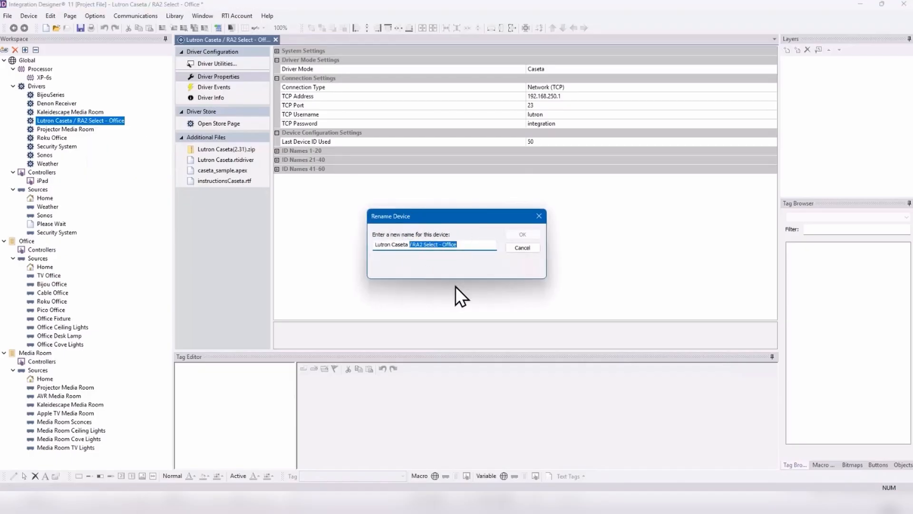
key("BackSpace")
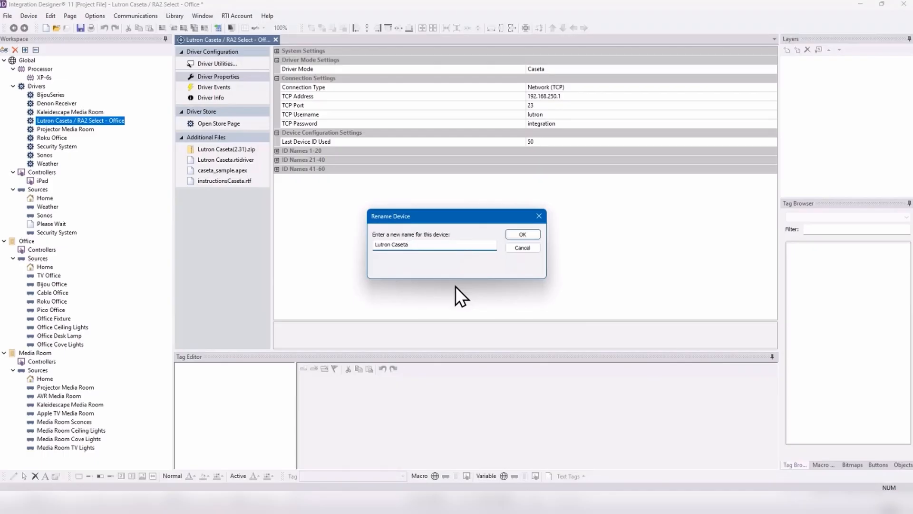
key("Return")
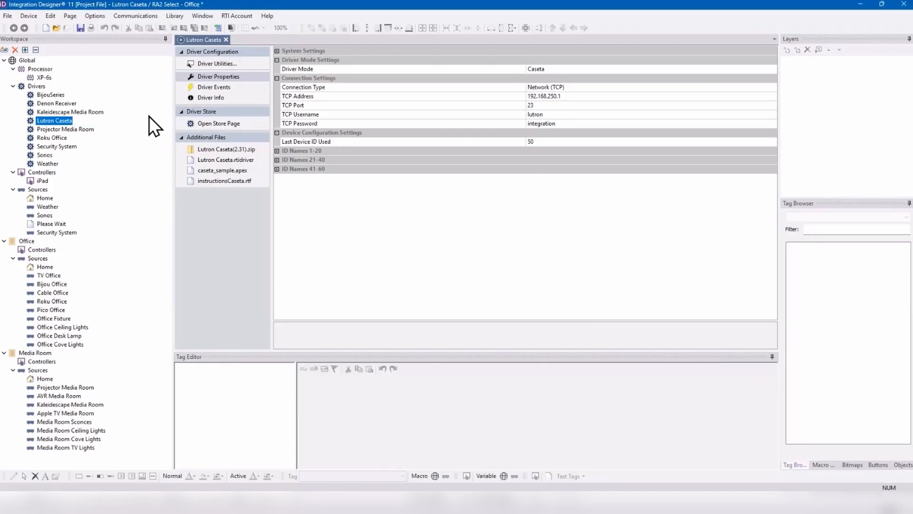
Choose Caseta as the Lutron Caseta driver's mode and set its TCP address to 192.168.27.114.
left_click(48, 121)
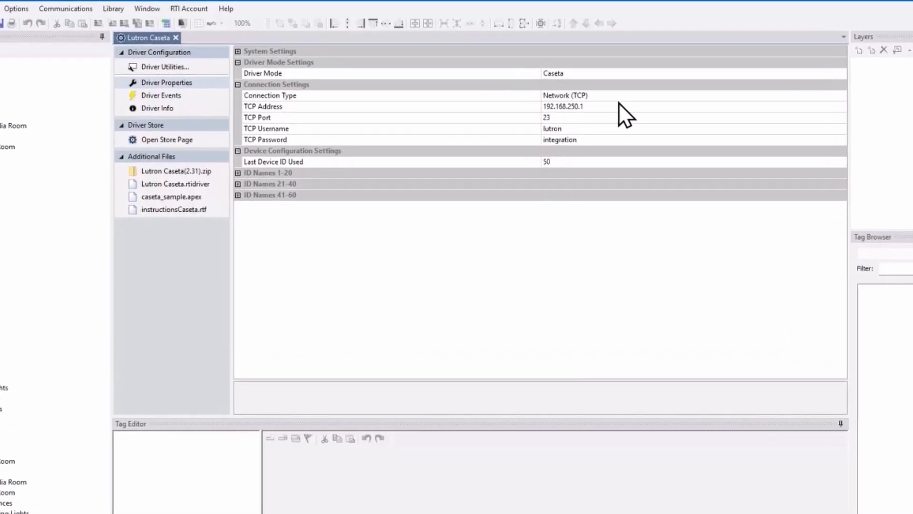
left_click(586, 71)
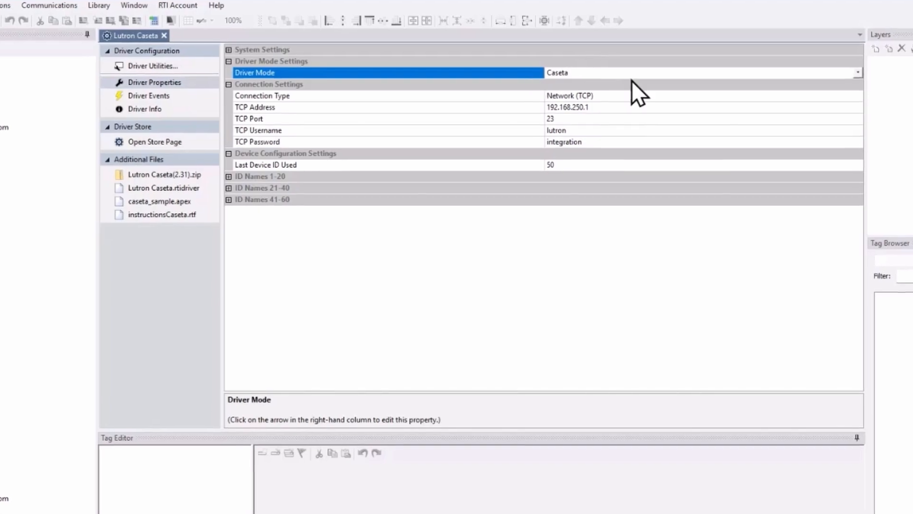
left_click(865, 72)
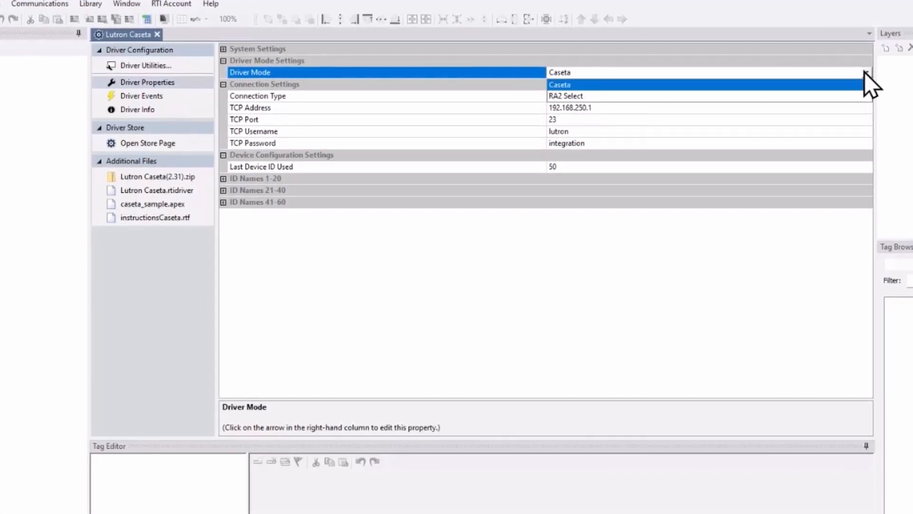
left_click(638, 85)
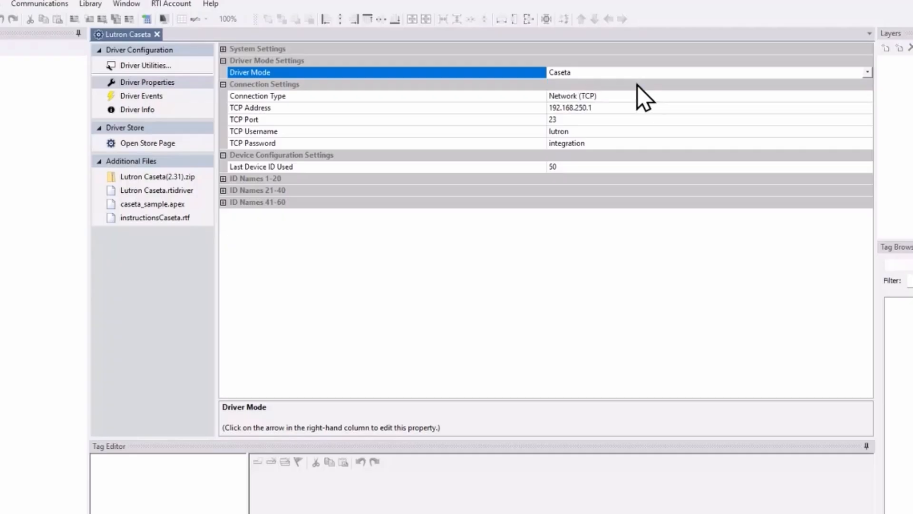
left_click(643, 109)
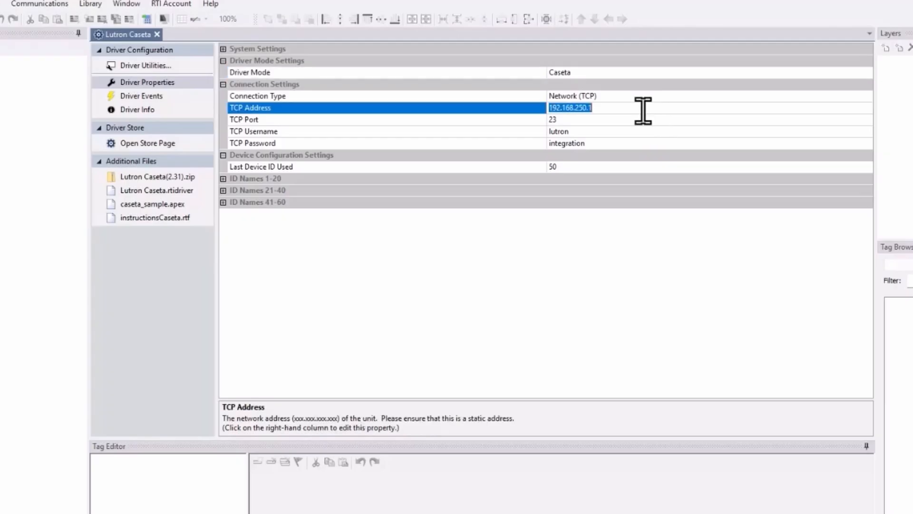
type("19")
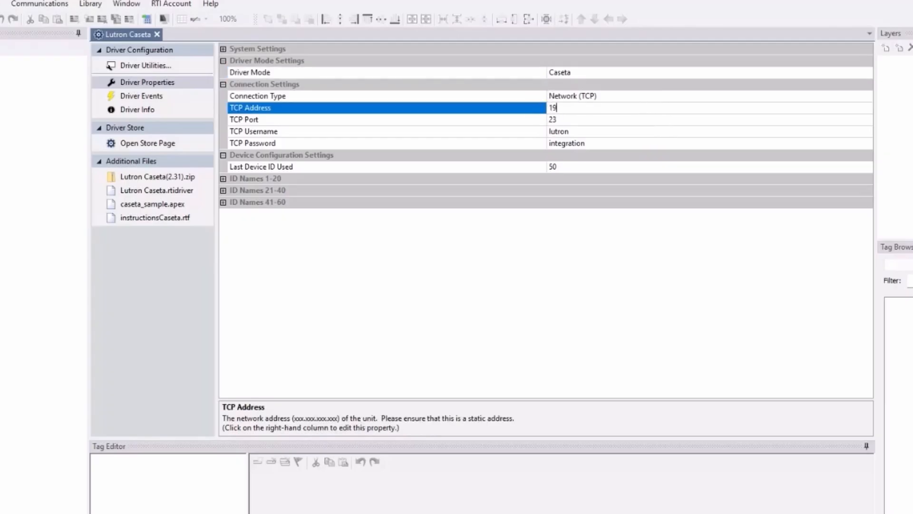
type("2.168.27.114")
left_click(584, 119)
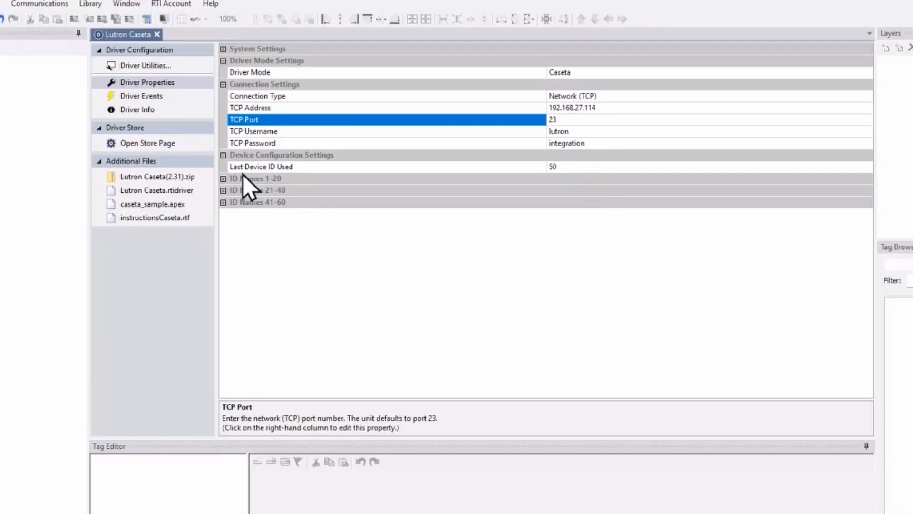
Set the Lutron Caseta driver's last device ID used to 10.
left_click(585, 167)
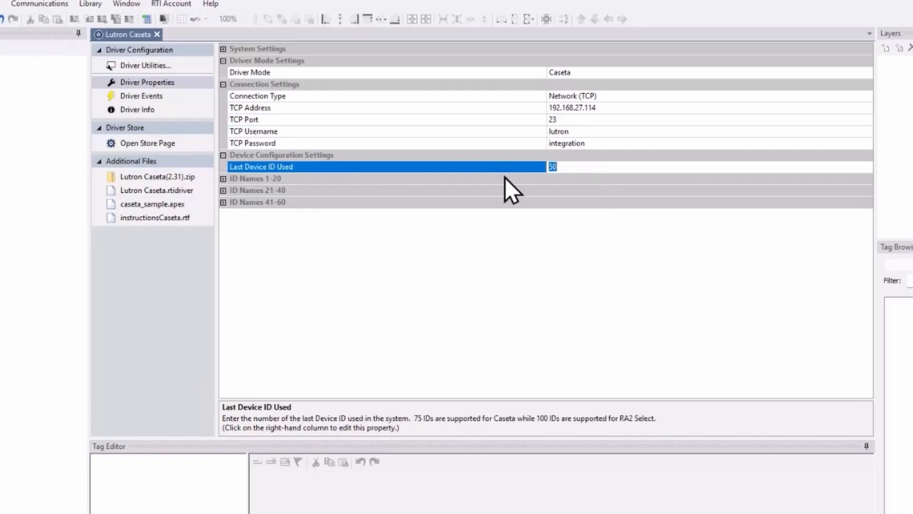
type("10")
left_click(596, 177)
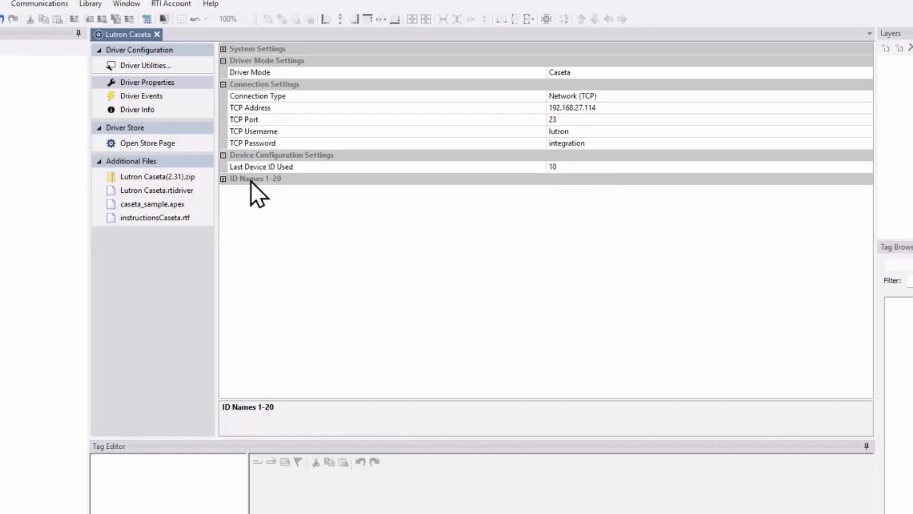
In the driver's ID names 1-20, name ID 1 "Lutron Smart Hub" and ID 2 "Office Pico".
left_click(224, 180)
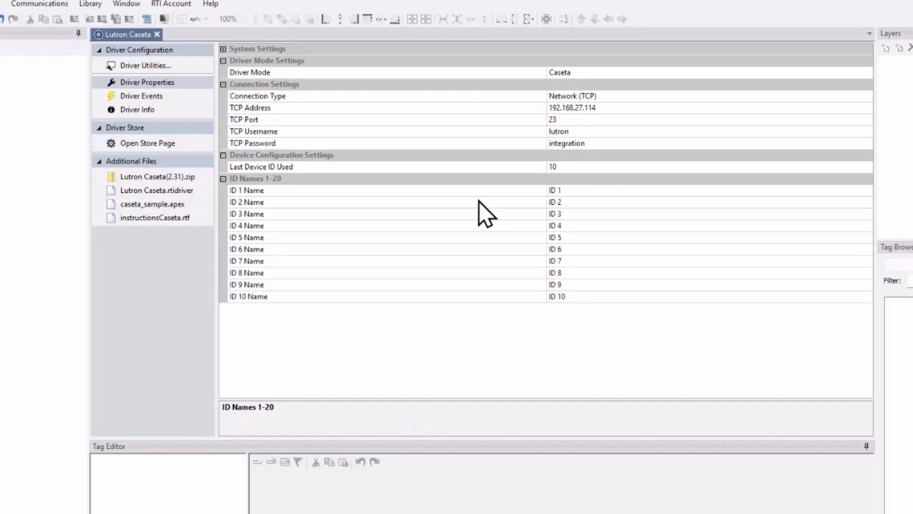
left_click(580, 203)
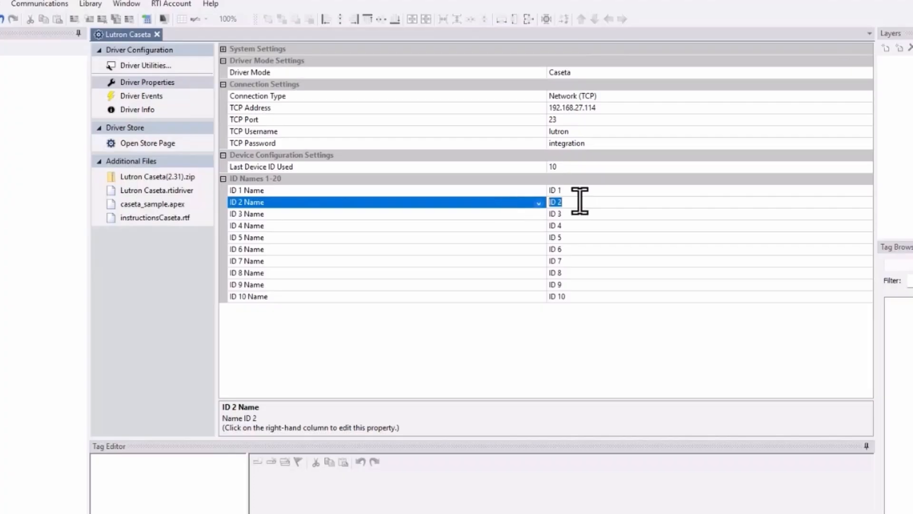
left_click(581, 194)
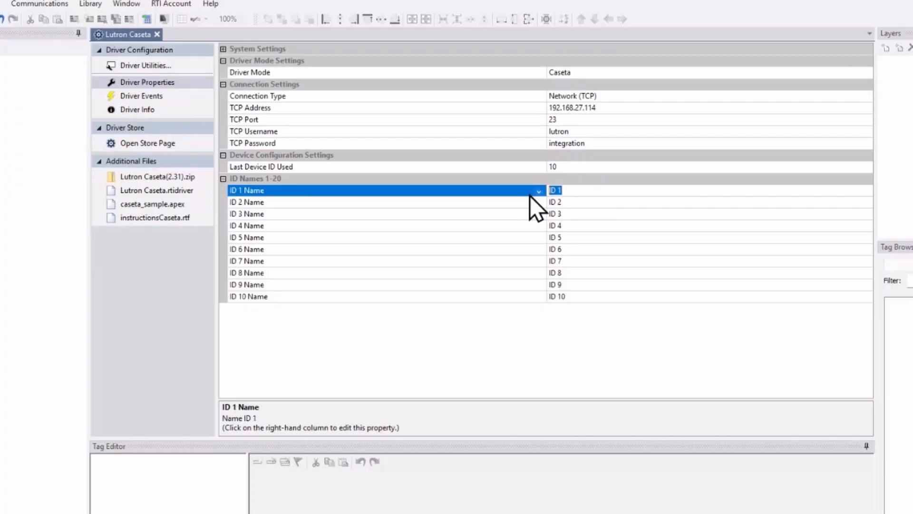
type("Lutron Smart Hub")
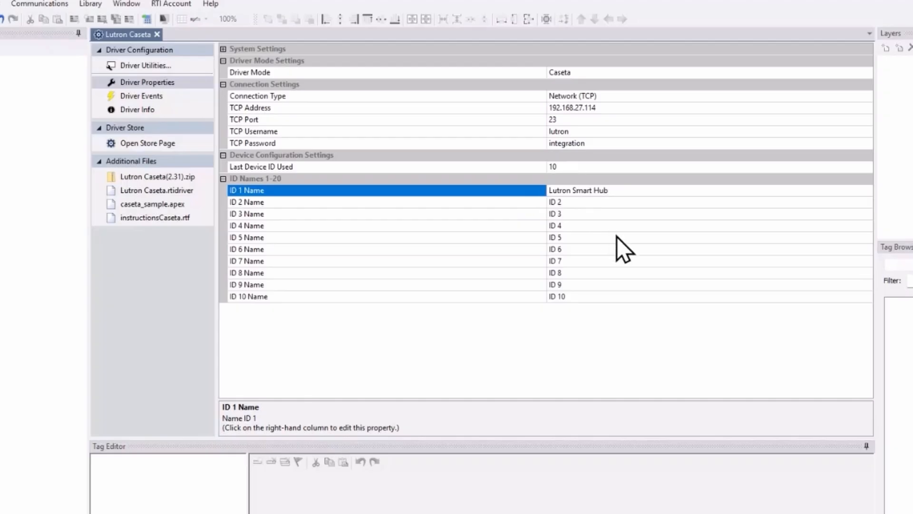
left_click(604, 202)
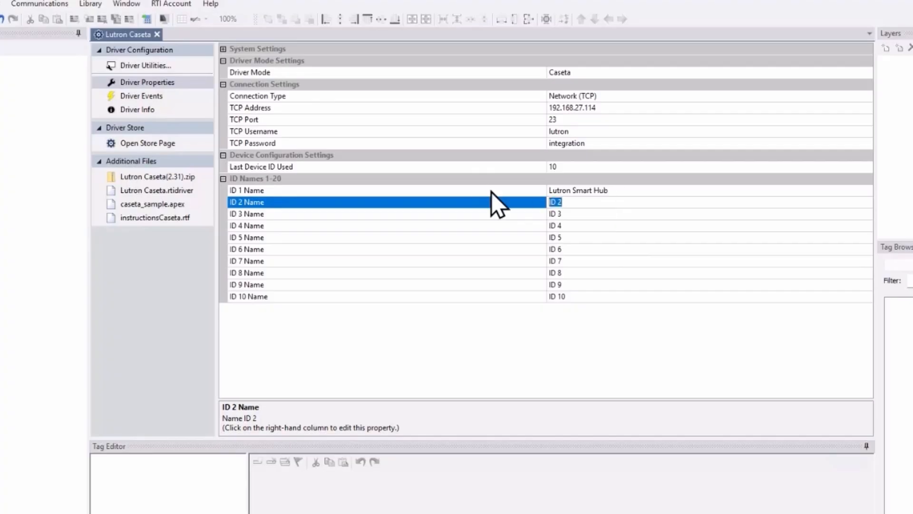
type("Office Pico")
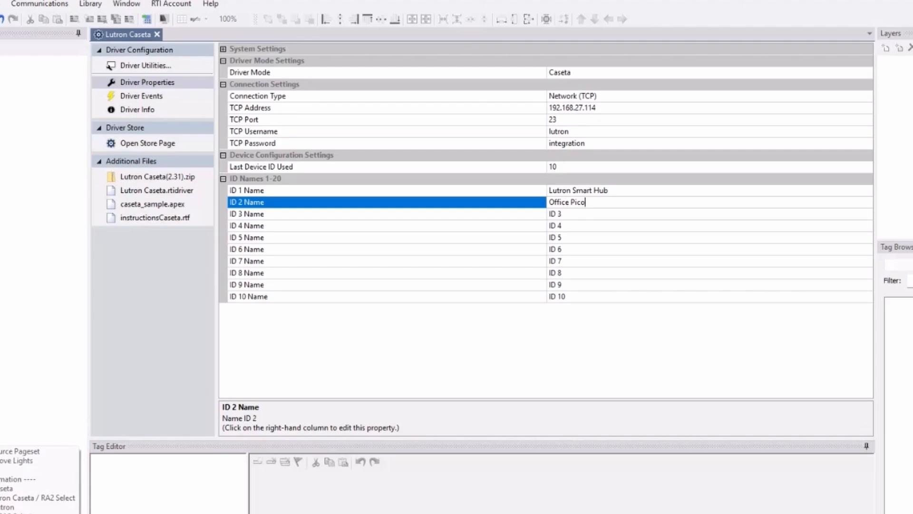
In the source properties of the Office Fixture source, name ID 3 "Office FIxture".
left_click(1, 410)
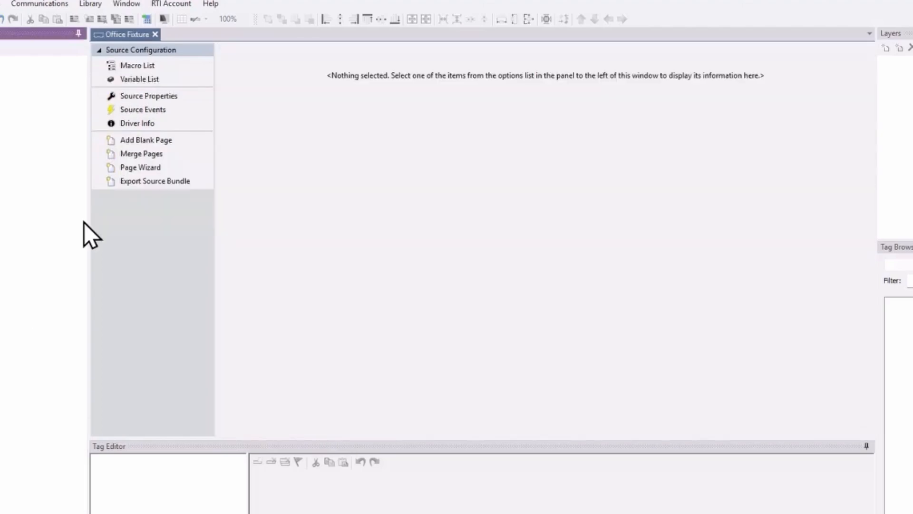
left_click(174, 101)
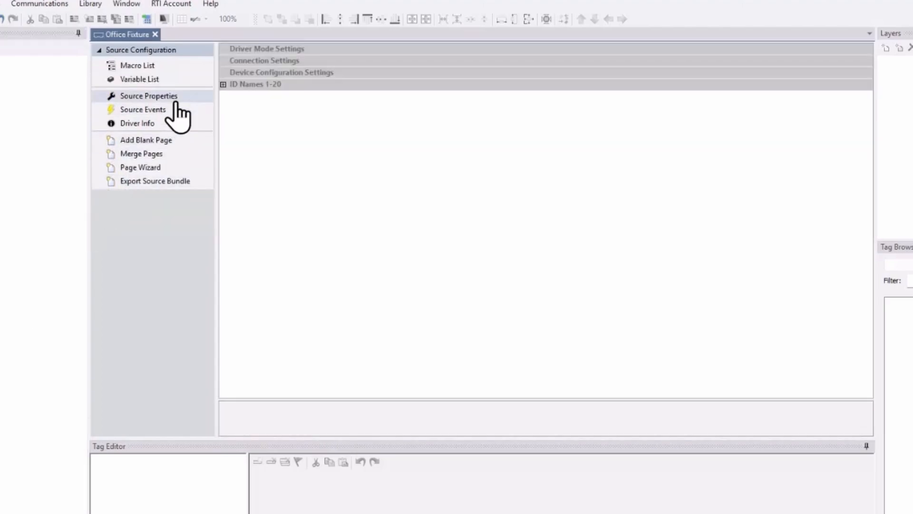
left_click(225, 84)
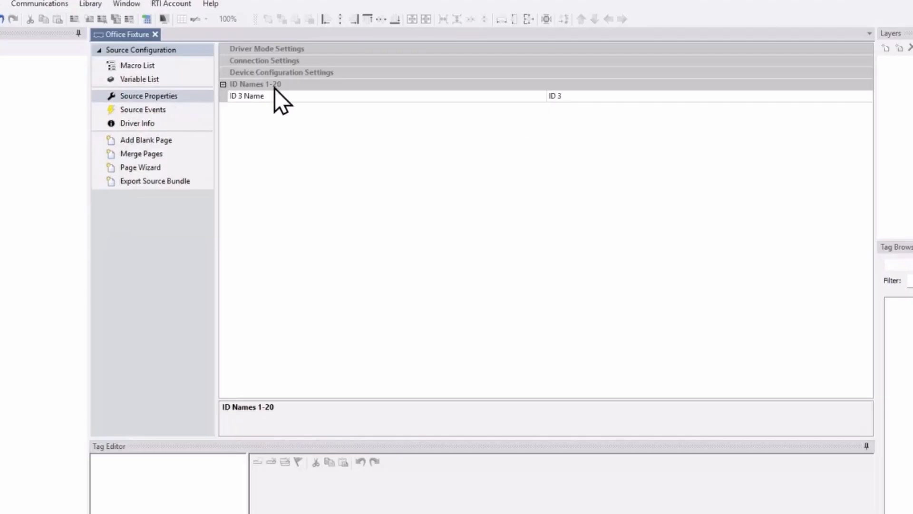
left_click(590, 96)
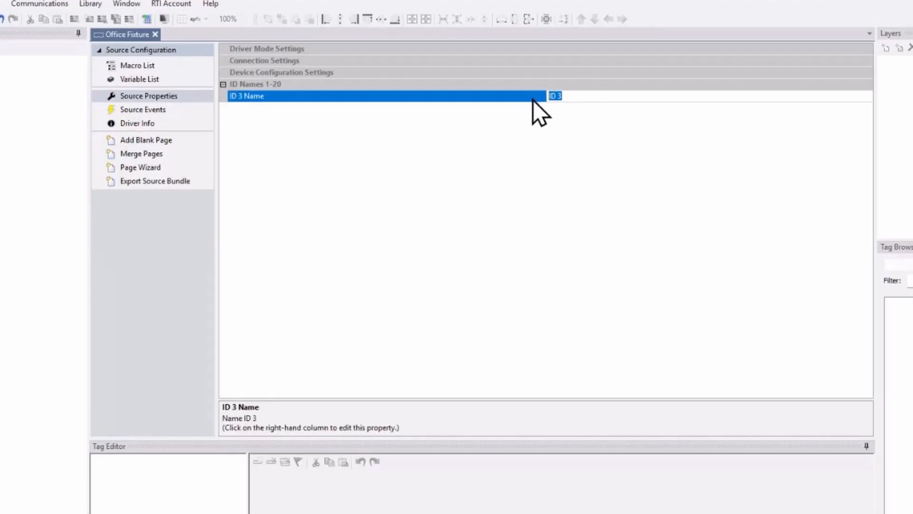
type("Office Fixture")
In the Lutron Caseta driver's properties, name IDs 4 to 6 "Office Ceiling", "Office Desk Lamp" and "OFfice Cove LIghts".
left_click(1, 153)
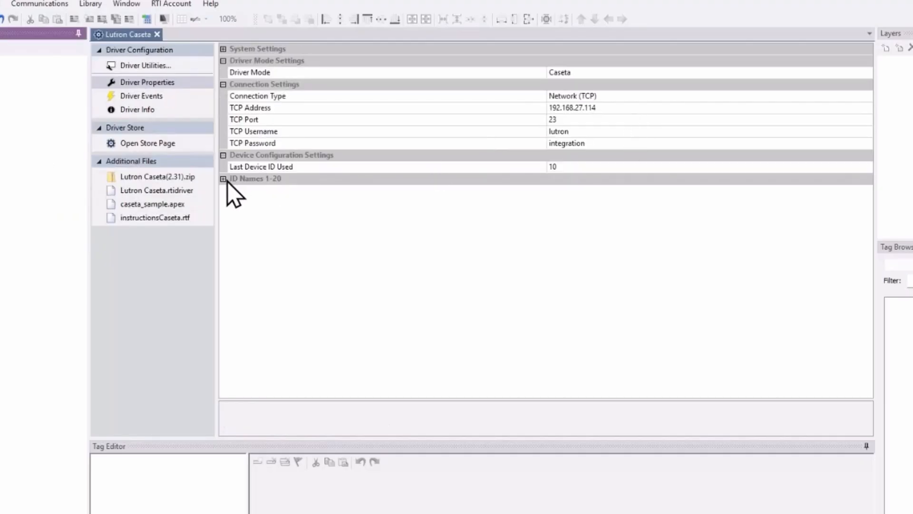
left_click(223, 179)
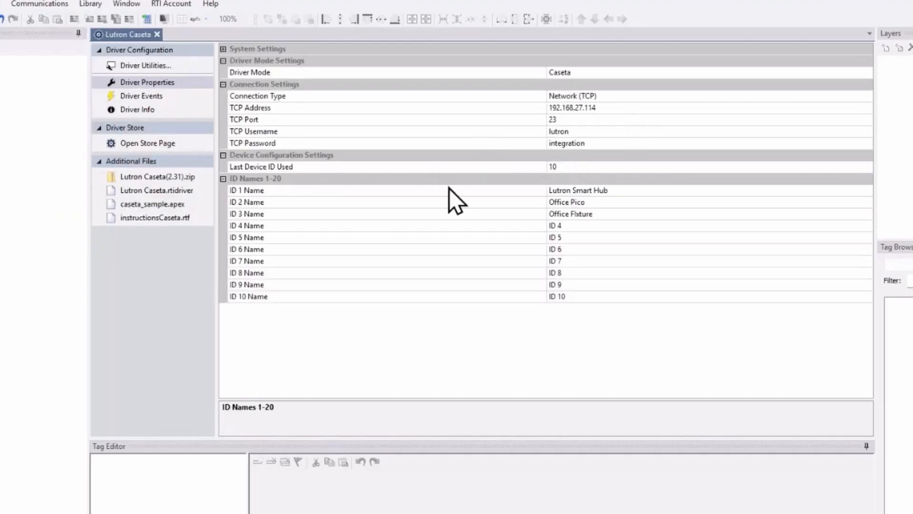
left_click(572, 226)
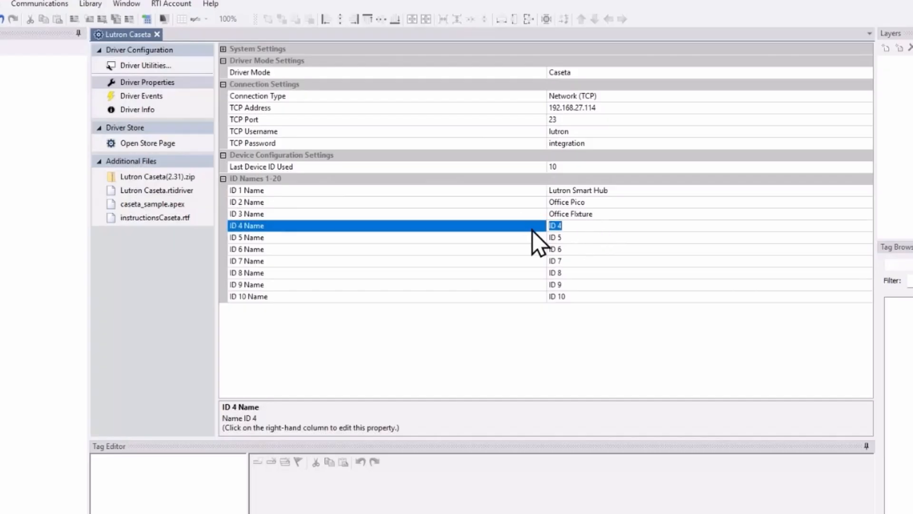
type("Office Ceiling")
left_click(573, 237)
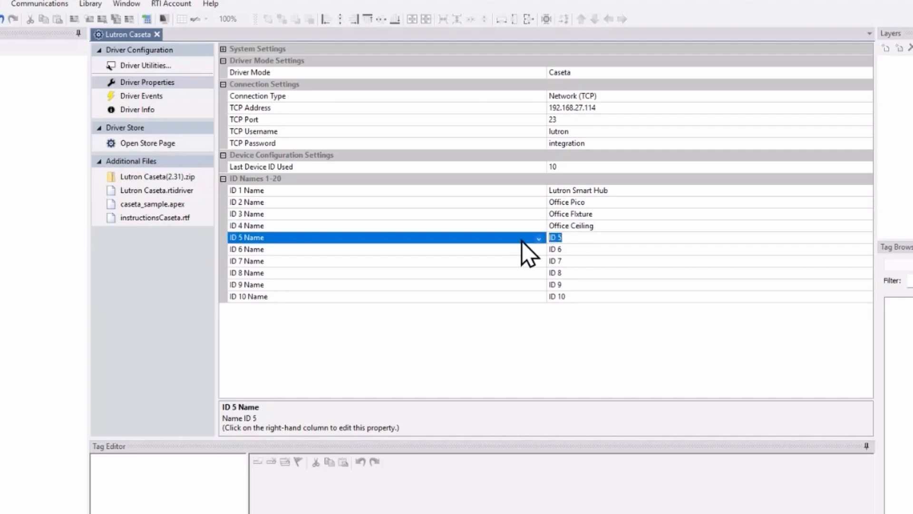
type("Office Desk Lamp")
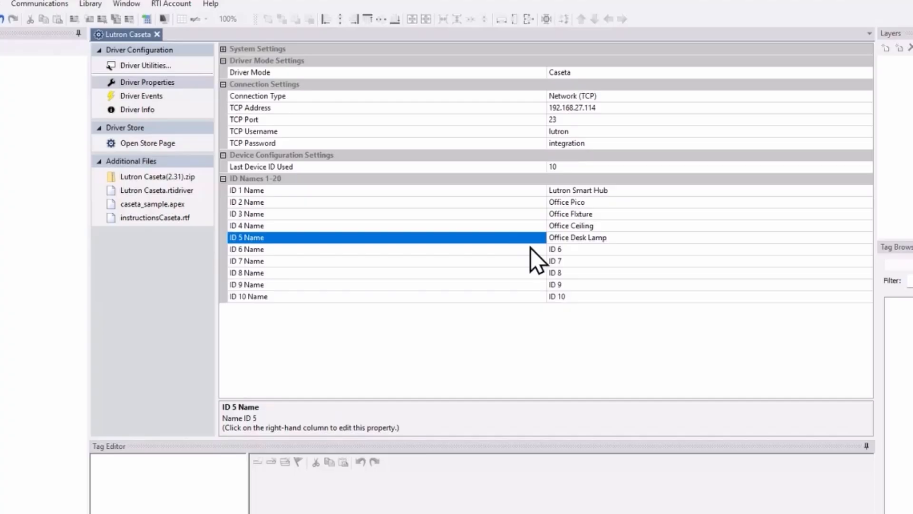
left_click(596, 252)
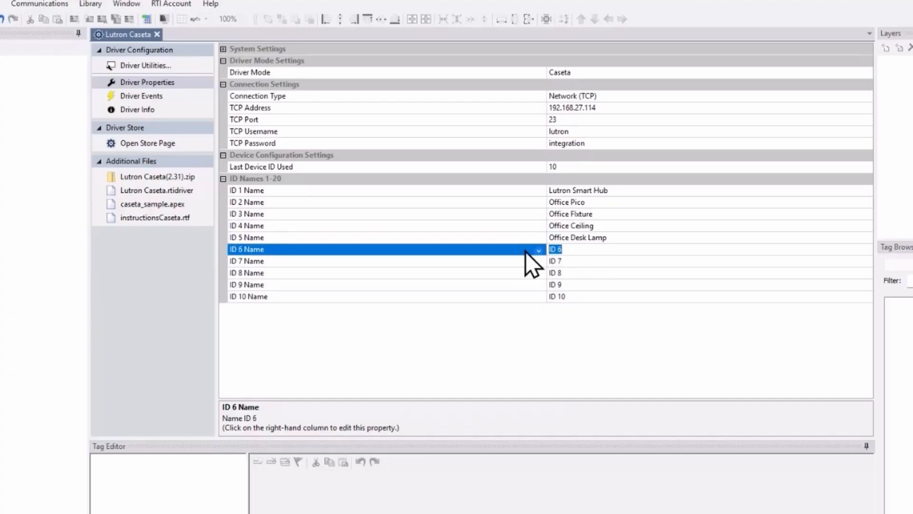
type("Office Cove Lights")
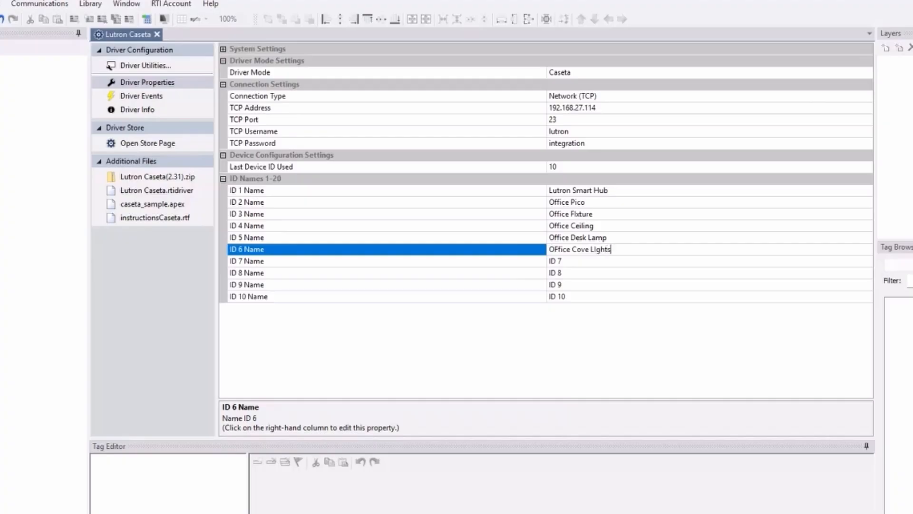
Name ID 7 "Media Room Sconces" and ID 8 "Media Room Ceiling" in the Lutron Caseta driver's properties.
left_click(570, 261)
left_click(526, 257)
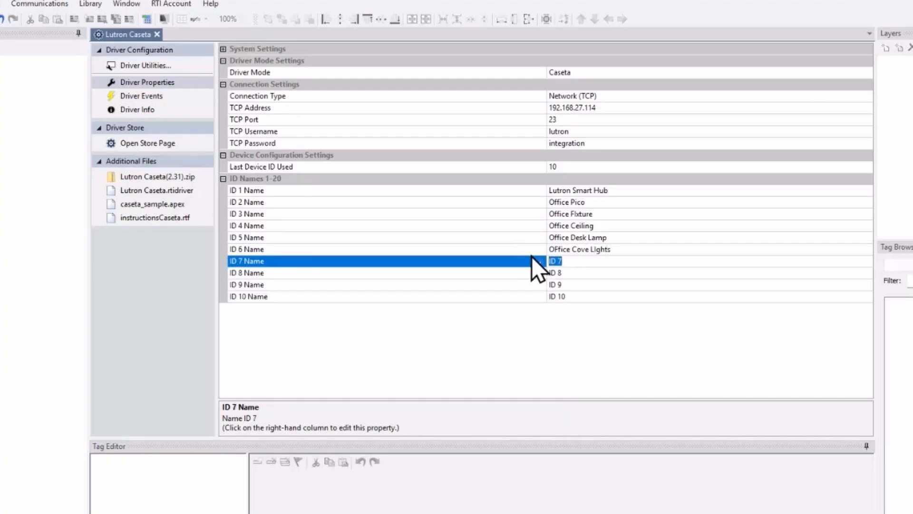
type("MEdia Room Sconces")
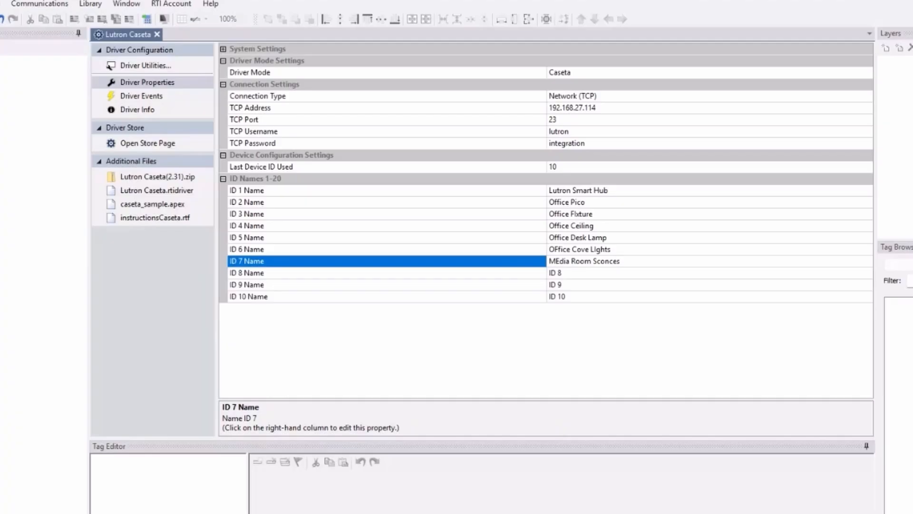
double_click(552, 260)
type("Media")
left_click(600, 276)
type("Media Room ")
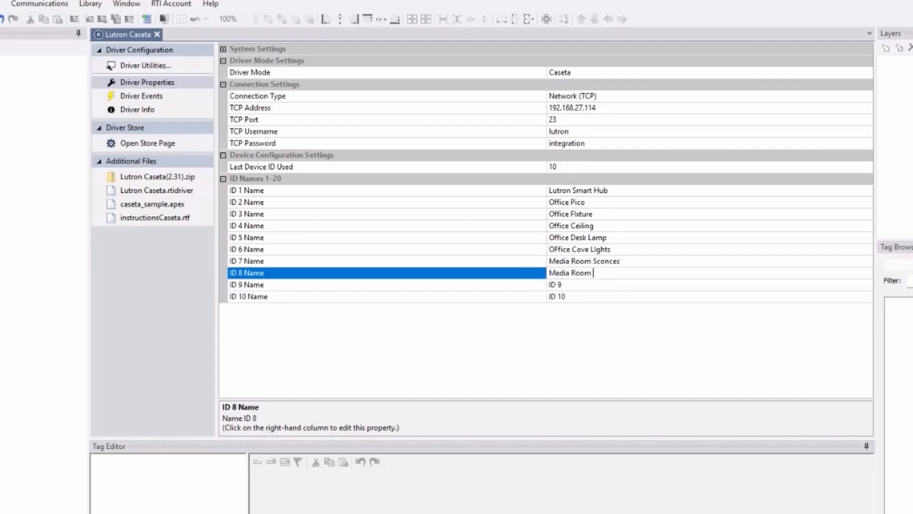
type("Ceiling")
left_click(581, 284)
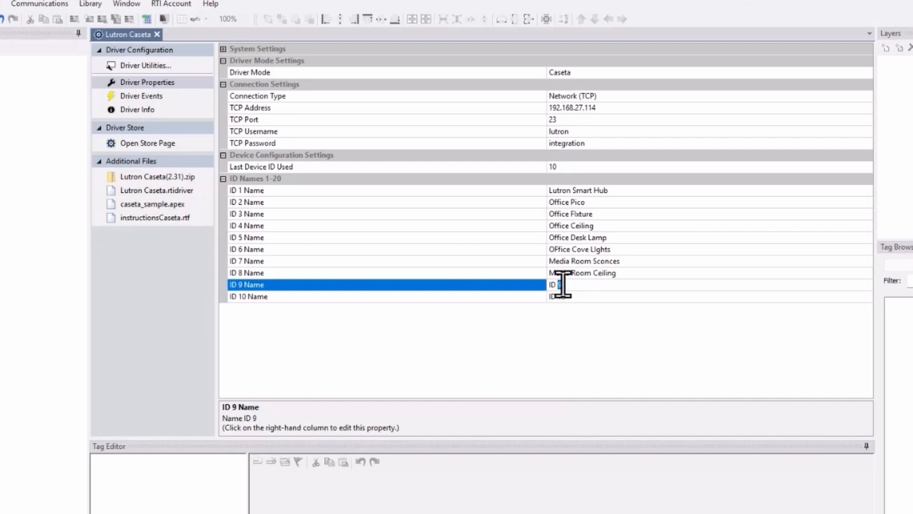
Name ID 9 "MEdia Room Cove" and ID 10 "Media Room TV Lights" in the Lutron Caseta driver's properties.
type("MEdia Room Cove")
left_click(585, 296)
left_click(538, 298)
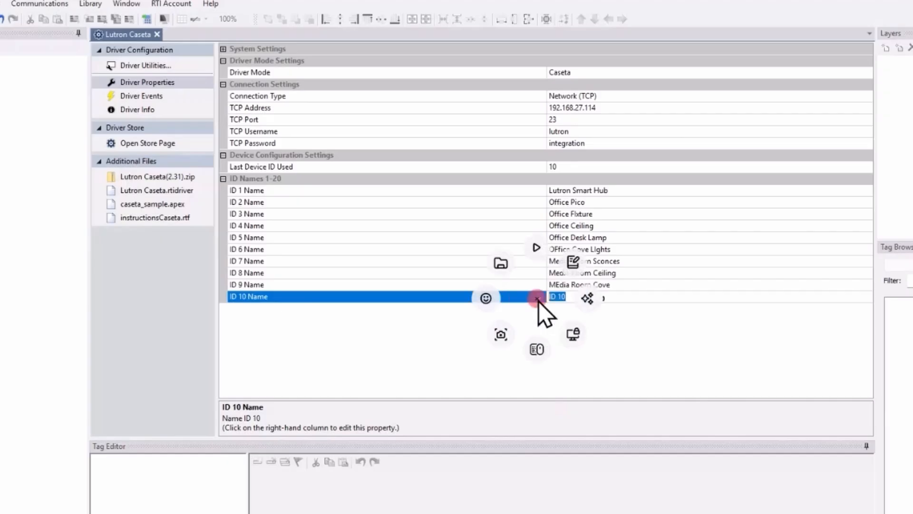
type("Media ")
type("F")
type("Oom")
key("Return")
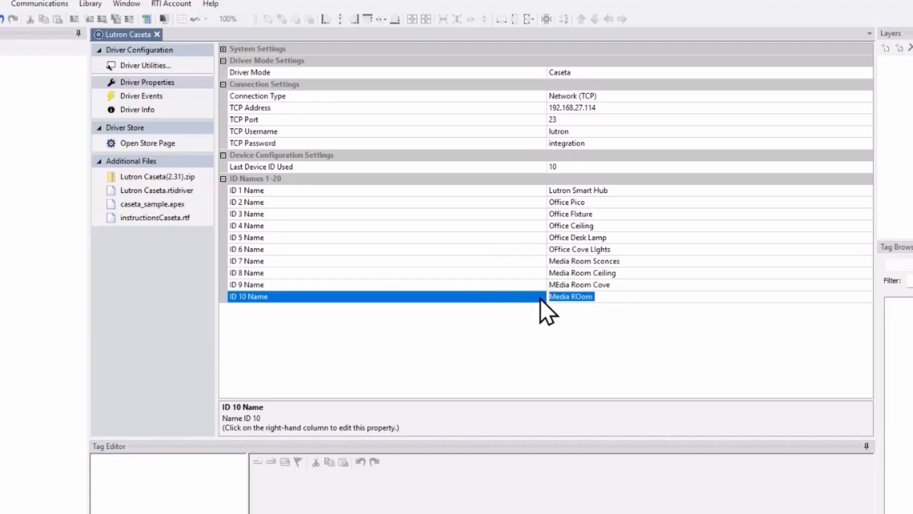
type("Media Room TV Lights")
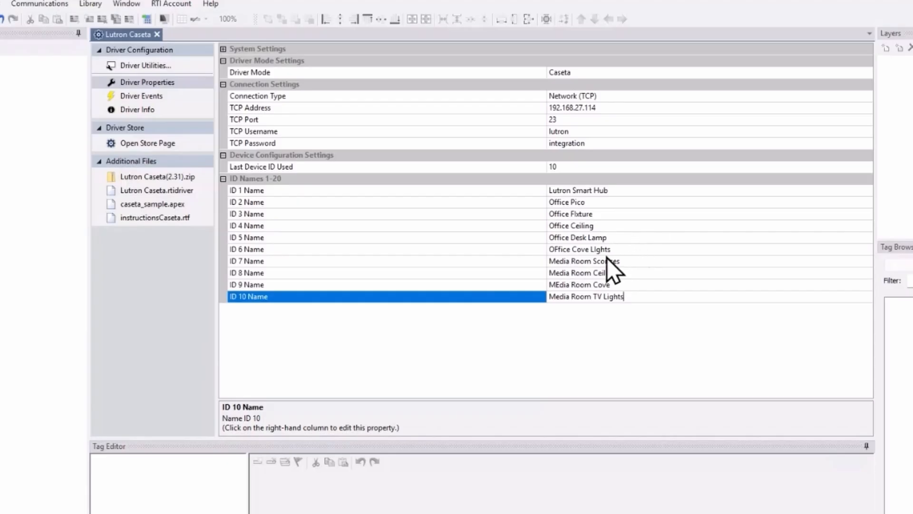
Correct the capitalization in the driver's ID names to "Office" in ID 6 and "Media" in ID 9.
double_click(550, 249)
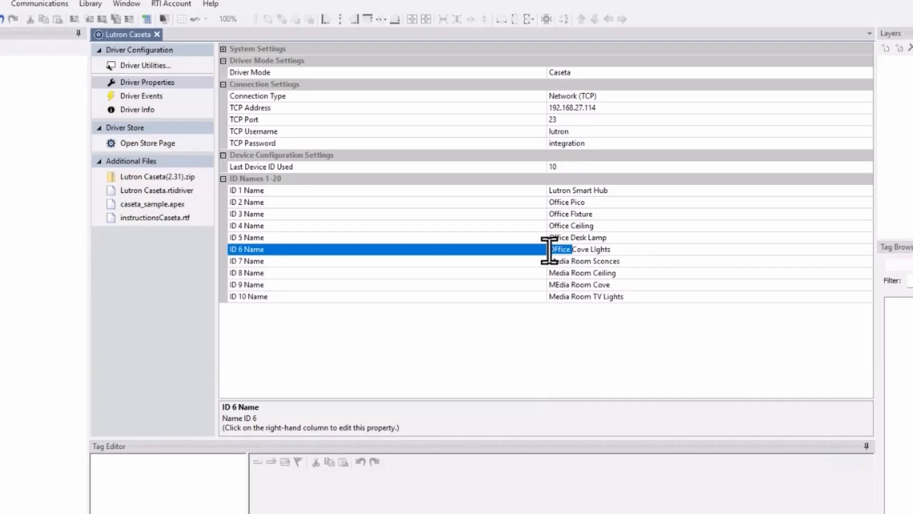
type("Office")
left_click(682, 286)
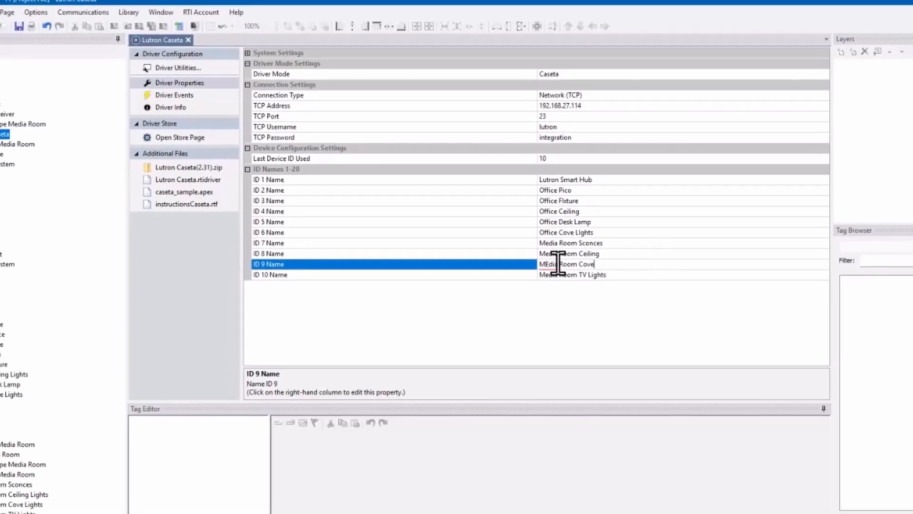
middle_click(566, 289)
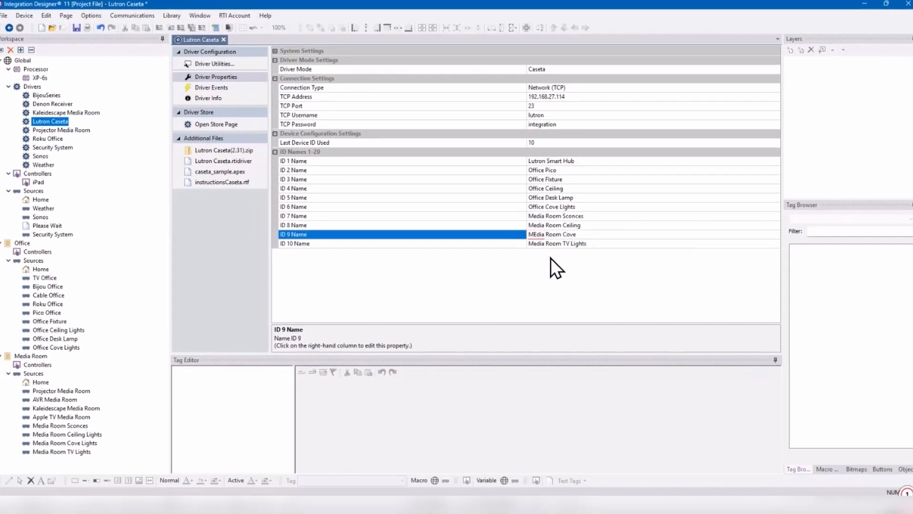
right_click(536, 233)
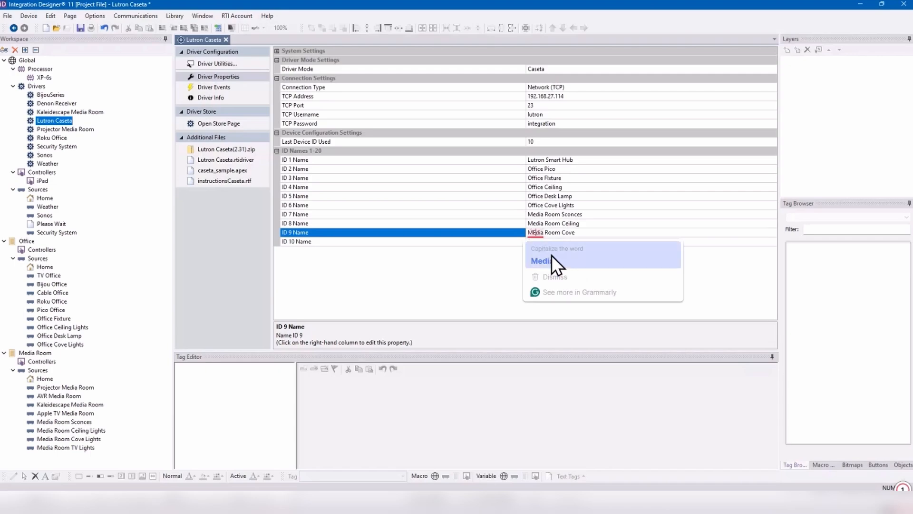
left_click(552, 256)
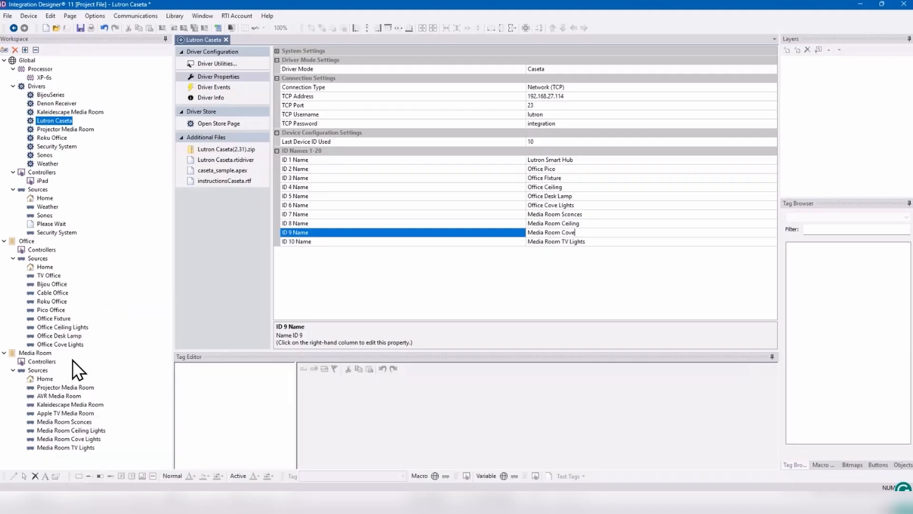
Add the Lutron Lighting pageset to the Office room with the page name "Lighting Office".
left_click(60, 319)
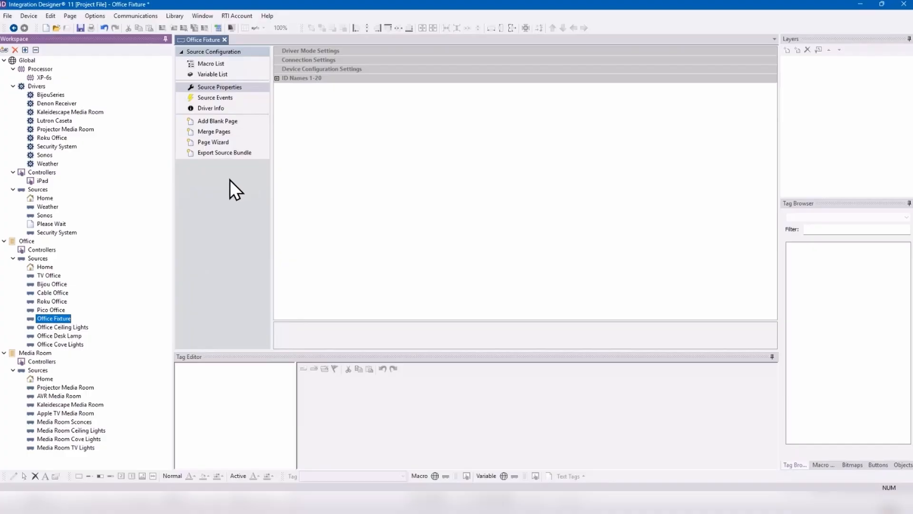
left_click(66, 422)
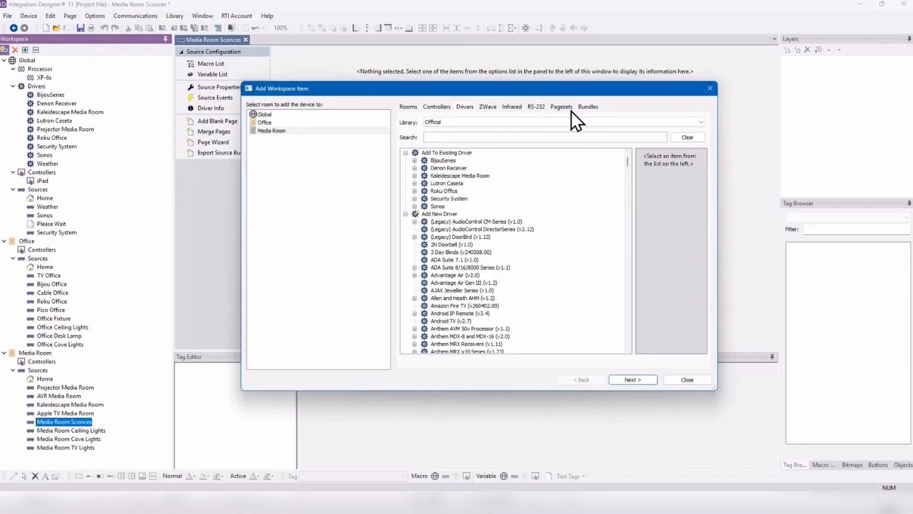
left_click(563, 108)
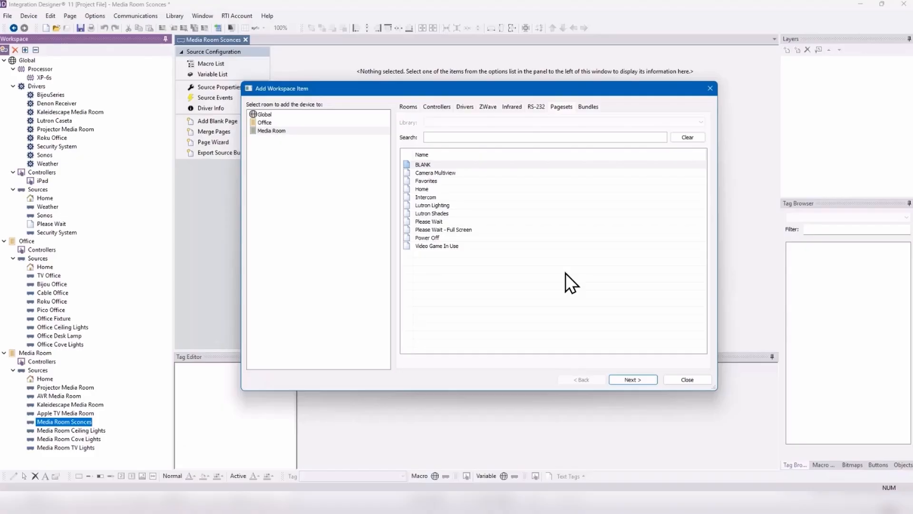
left_click(421, 166)
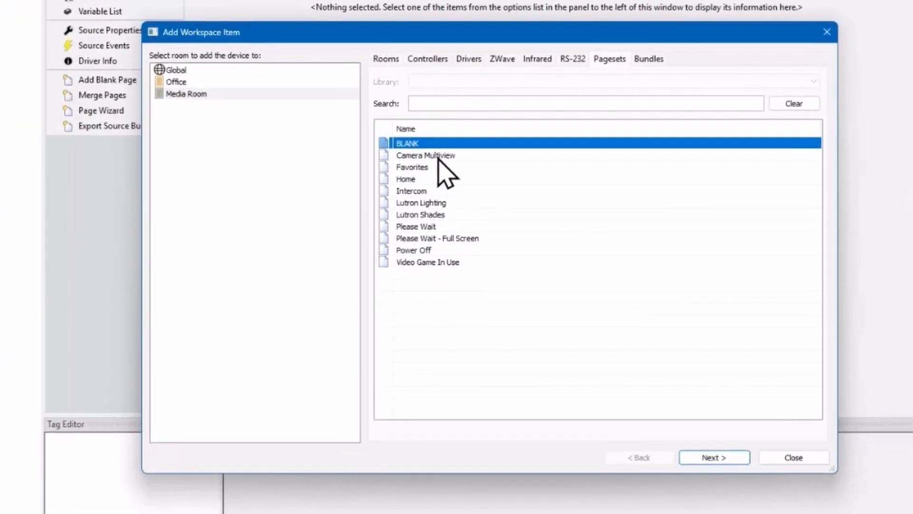
left_click(434, 202)
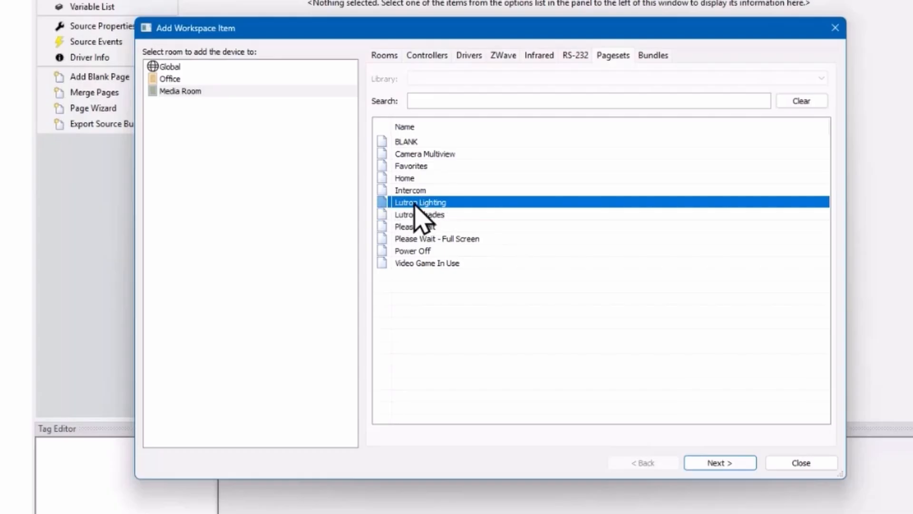
left_click(181, 79)
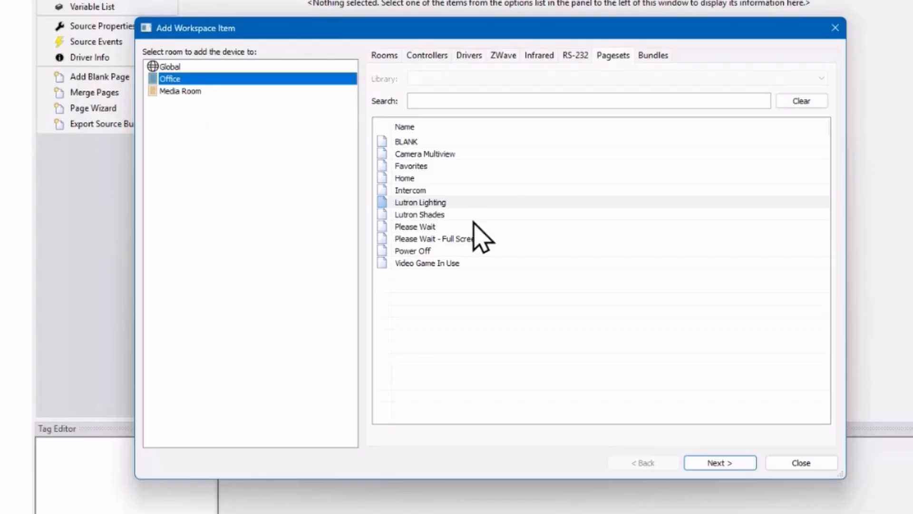
left_click(718, 464)
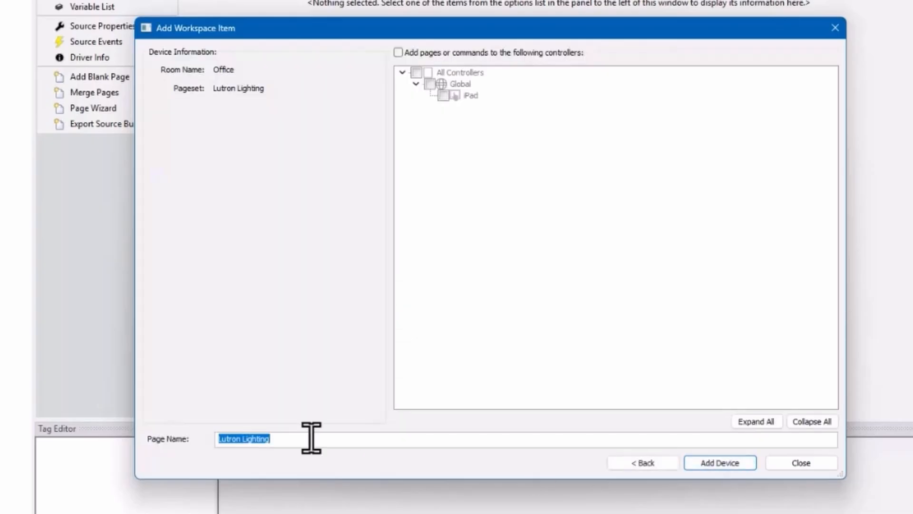
left_click_drag(311, 443, 176, 430)
type("L")
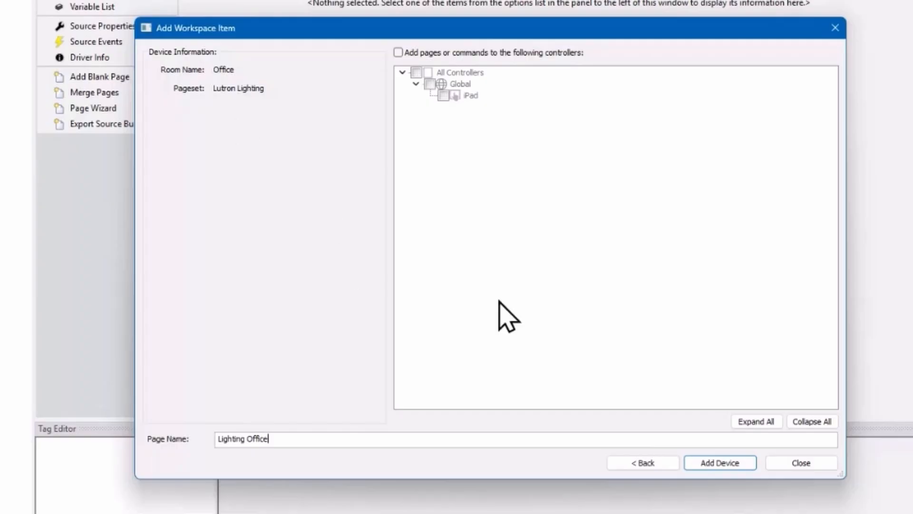
left_click(720, 463)
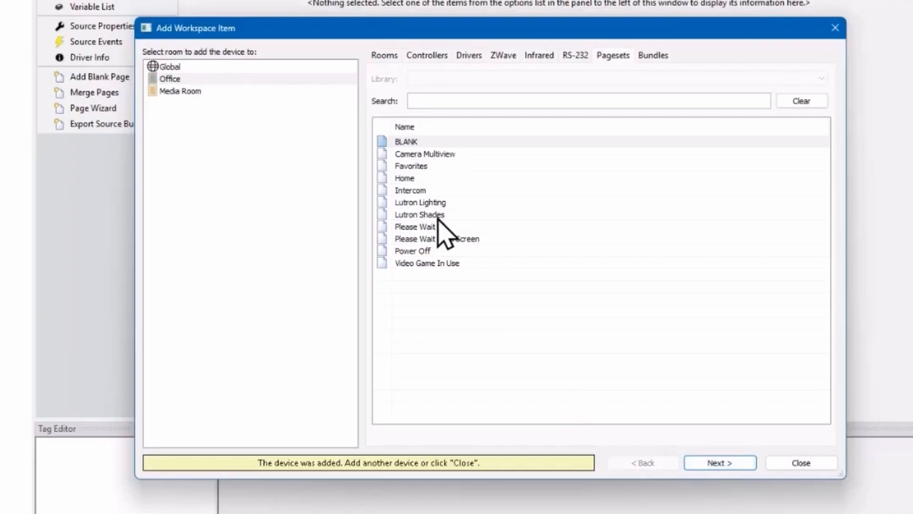
Add the Lutron Lighting pageset to the Media Room with the page name "Lighting Media Room" and finish adding workspace items.
left_click(431, 205)
left_click(181, 91)
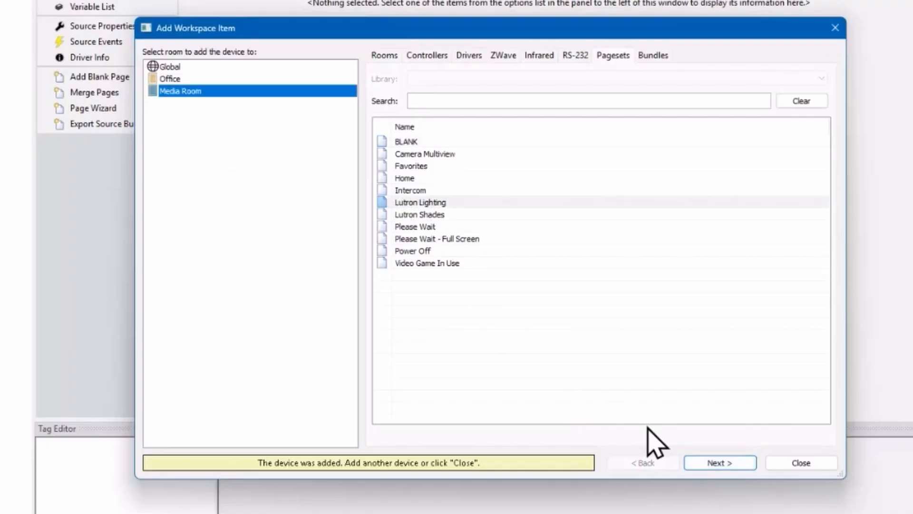
left_click(720, 463)
left_click_drag(408, 439, 84, 429)
type("Lighting Media Room")
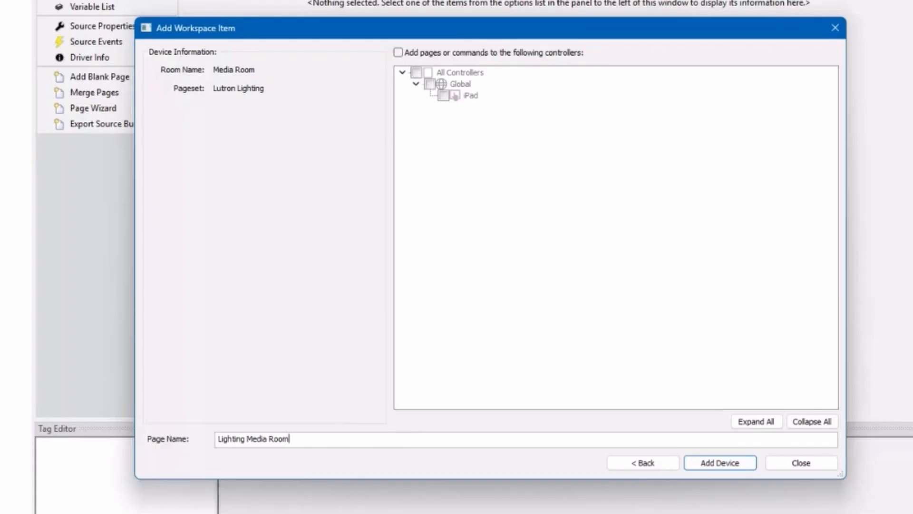
left_click(714, 466)
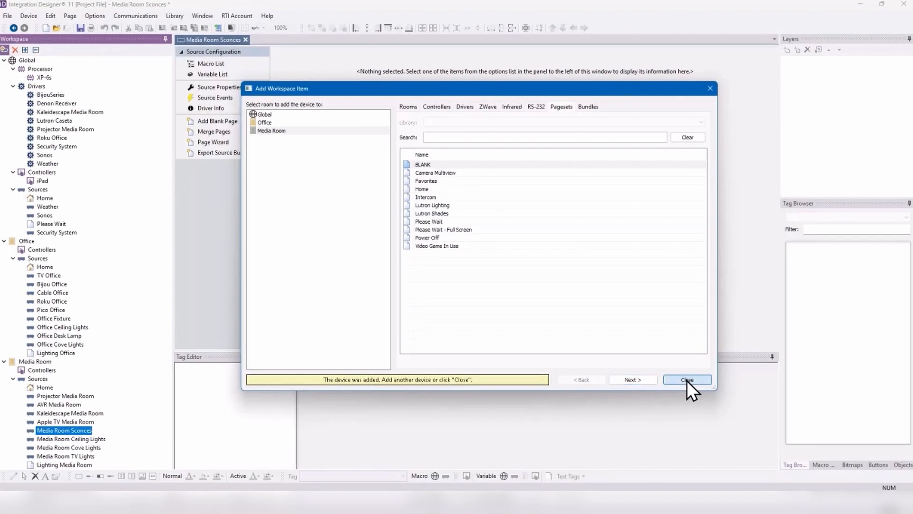
left_click(768, 439)
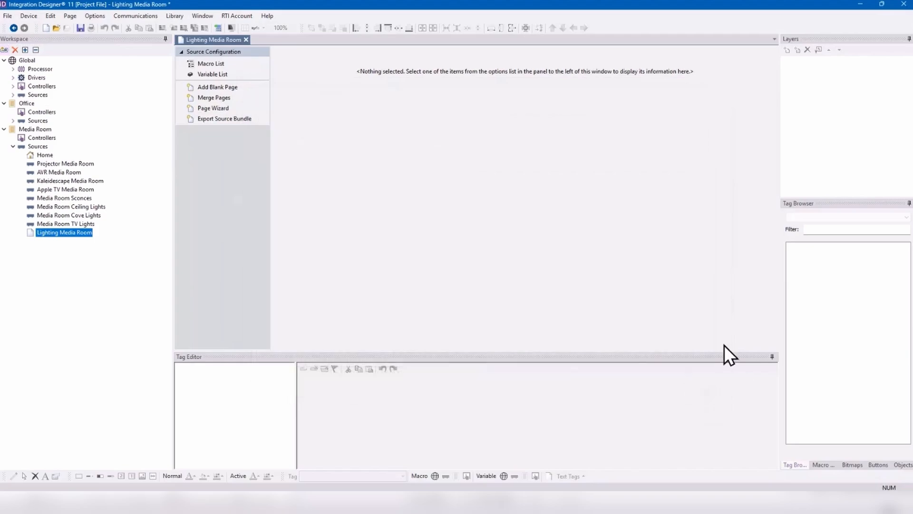
Insert the Elegance Lighting page for the iPad into the Lighting Office source with the Page Wizard.
left_click(25, 49)
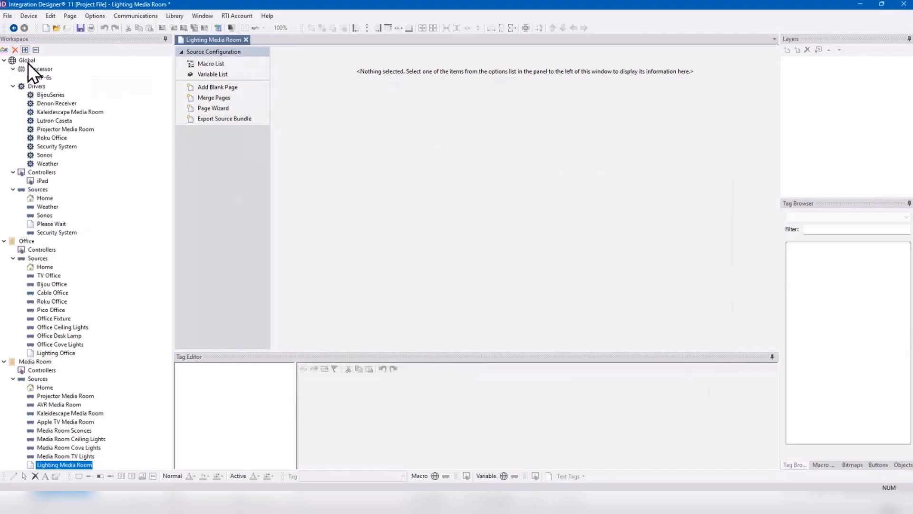
left_click(55, 352)
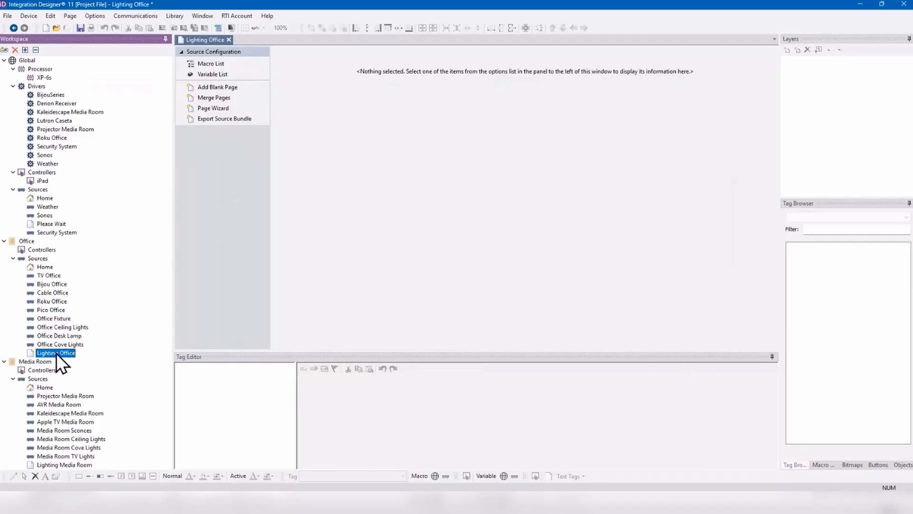
left_click(212, 108)
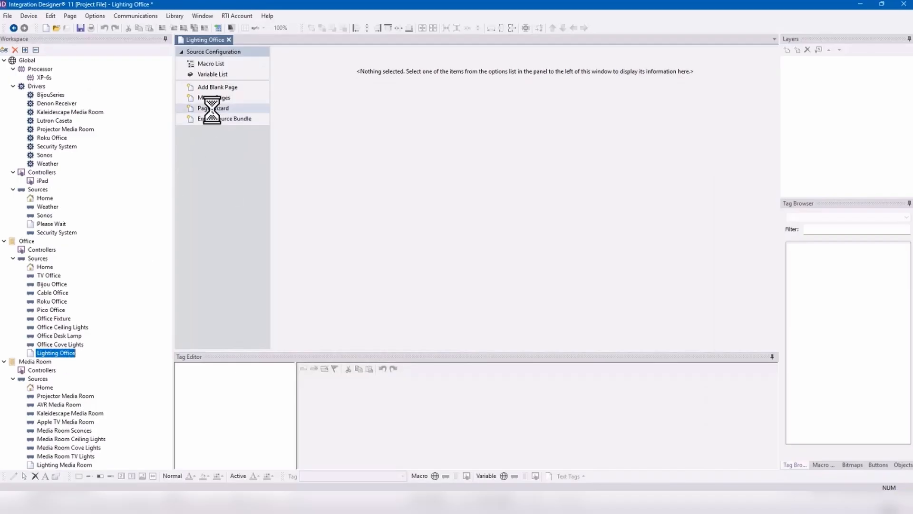
mouse_move(239, 117)
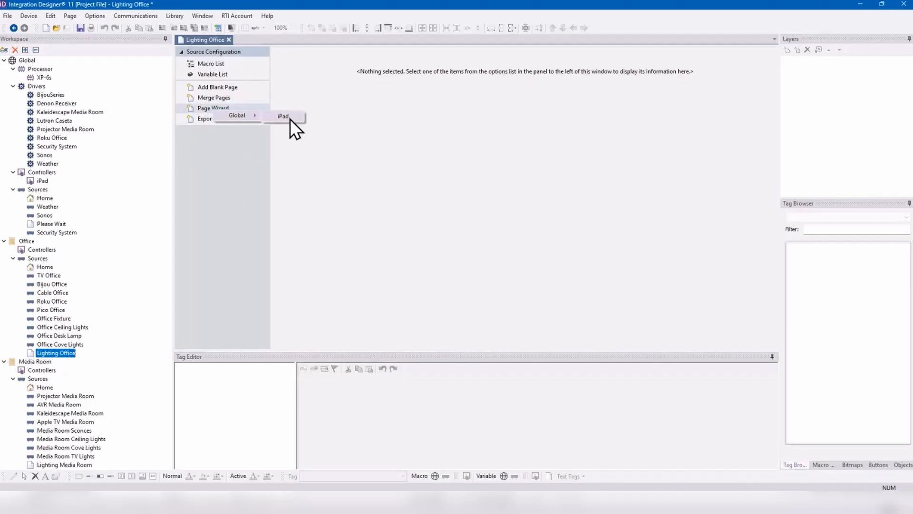
left_click(286, 117)
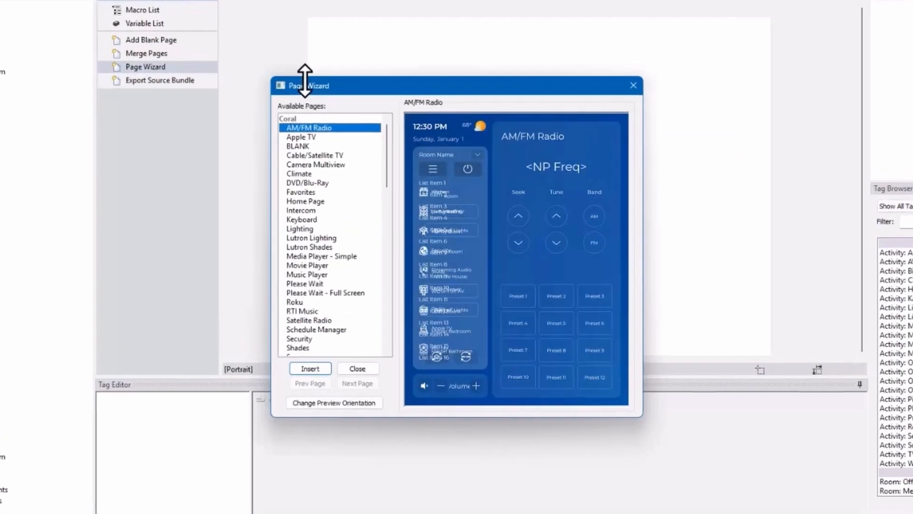
scroll(329, 207, "down", 4)
scroll(329, 204, "down", 4)
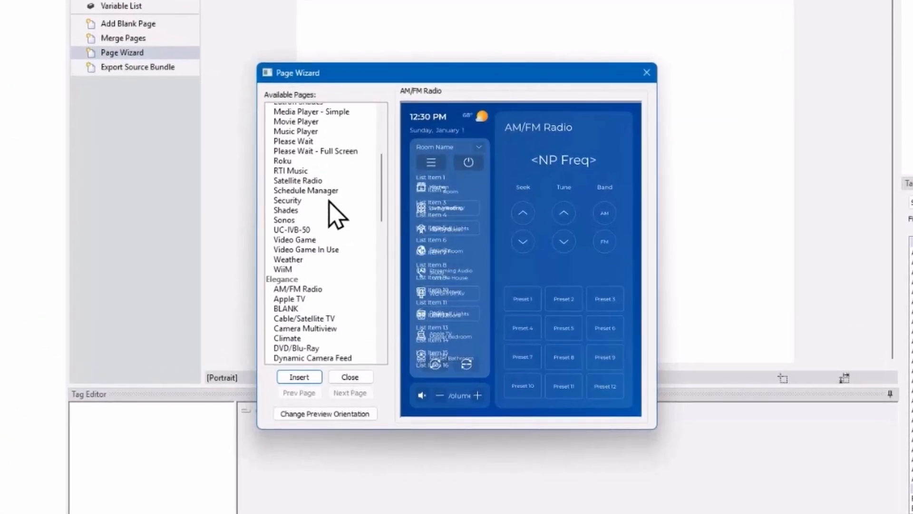
scroll(328, 247, "down", 1)
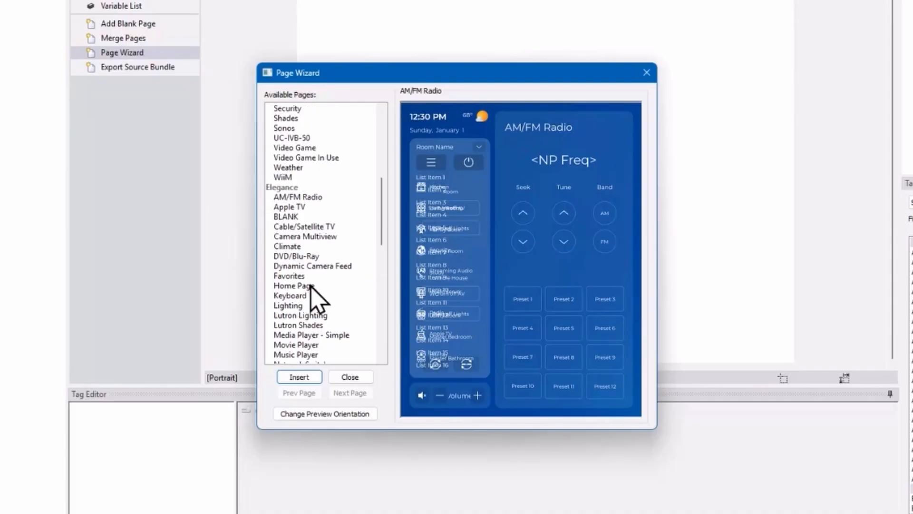
left_click(296, 306)
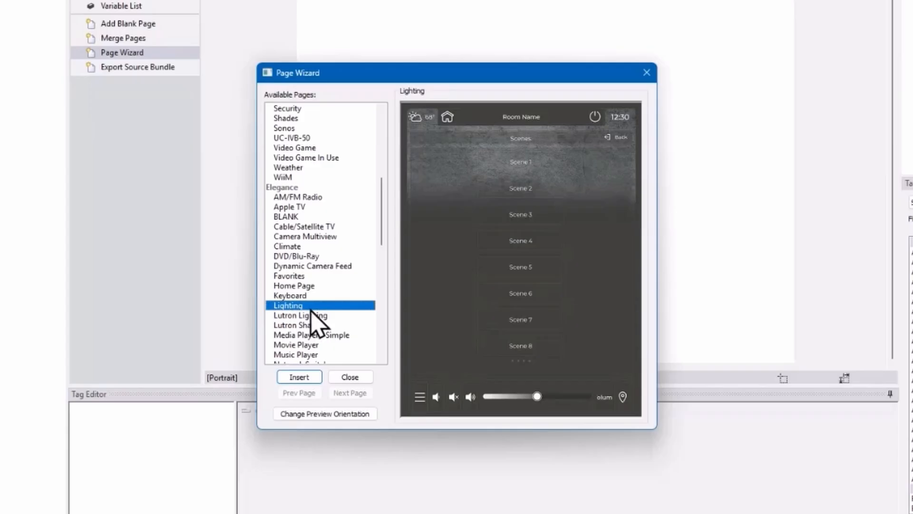
left_click(288, 316)
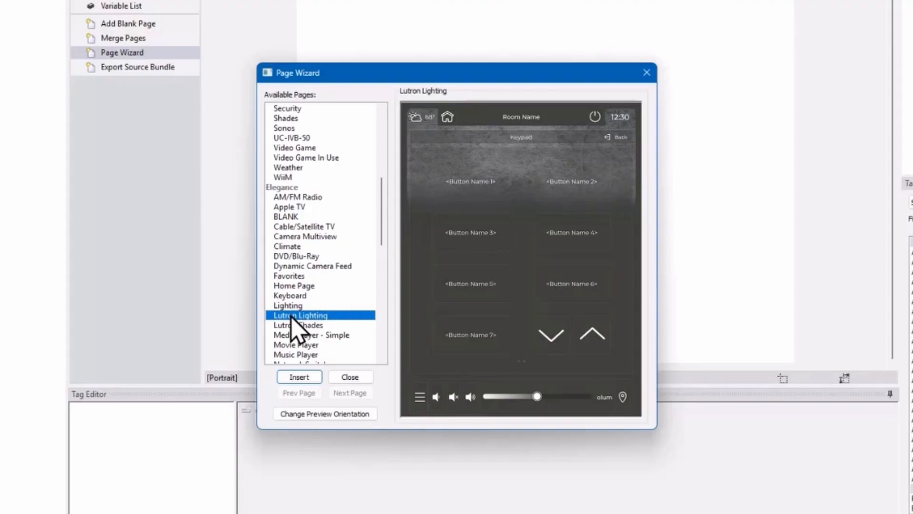
left_click(295, 307)
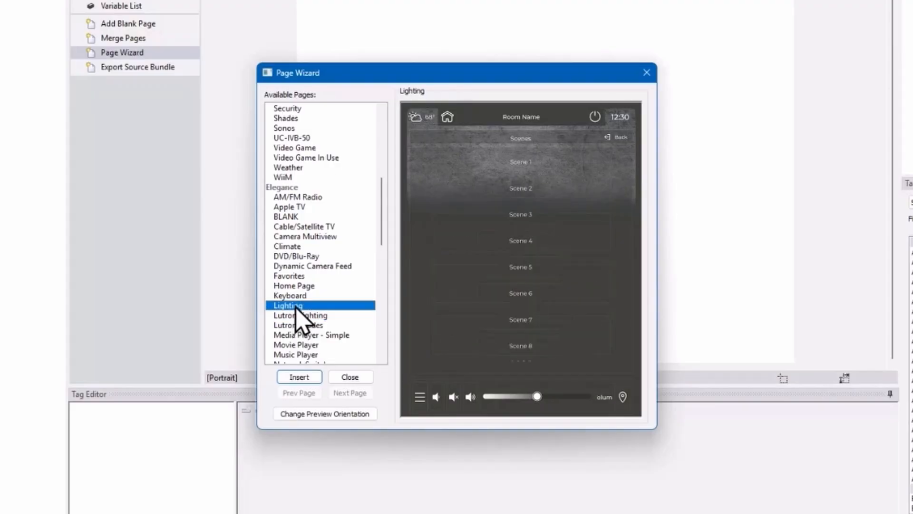
left_click(299, 377)
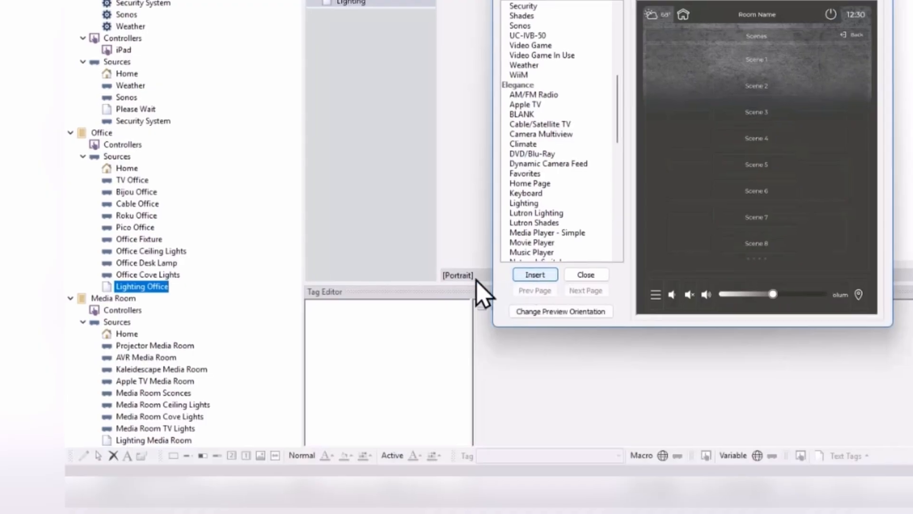
left_click(586, 274)
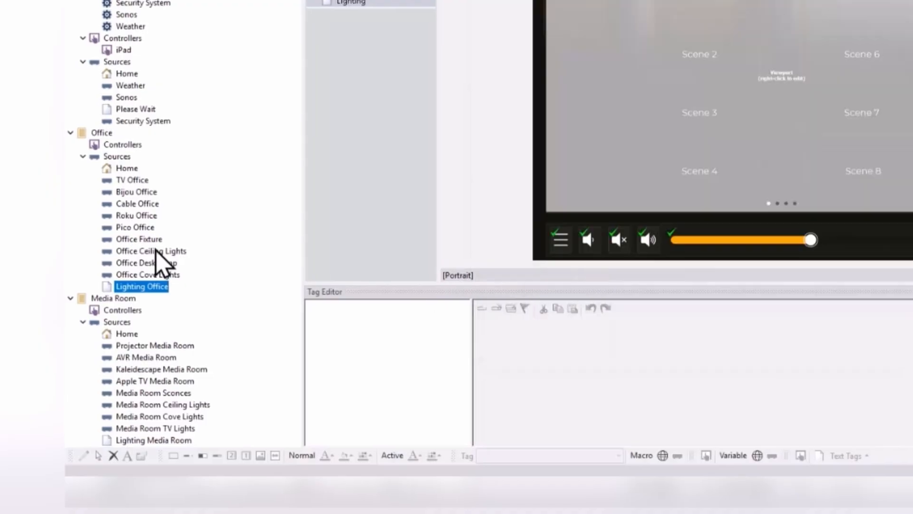
Insert the Elegance Lighting page for the iPad into the Lighting Media Room source with the Page Wizard.
left_click(127, 440)
left_click(356, 0)
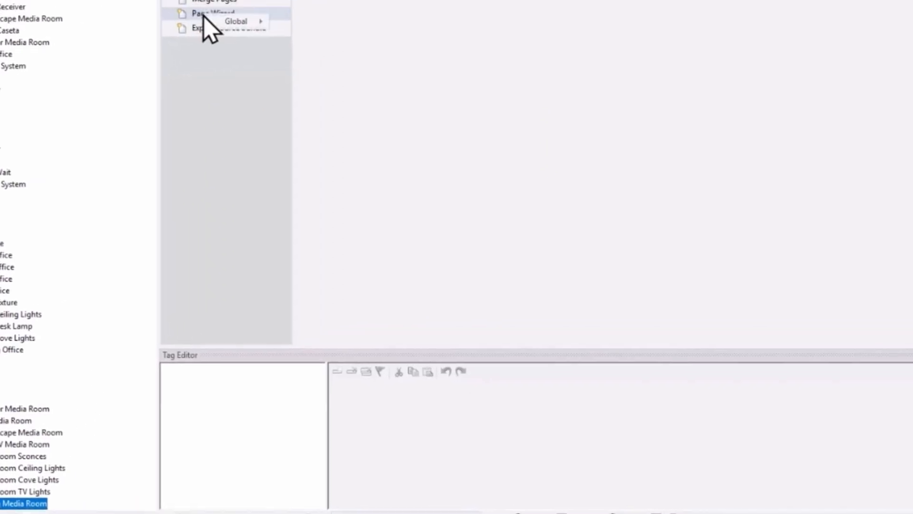
mouse_move(162, 61)
left_click(211, 64)
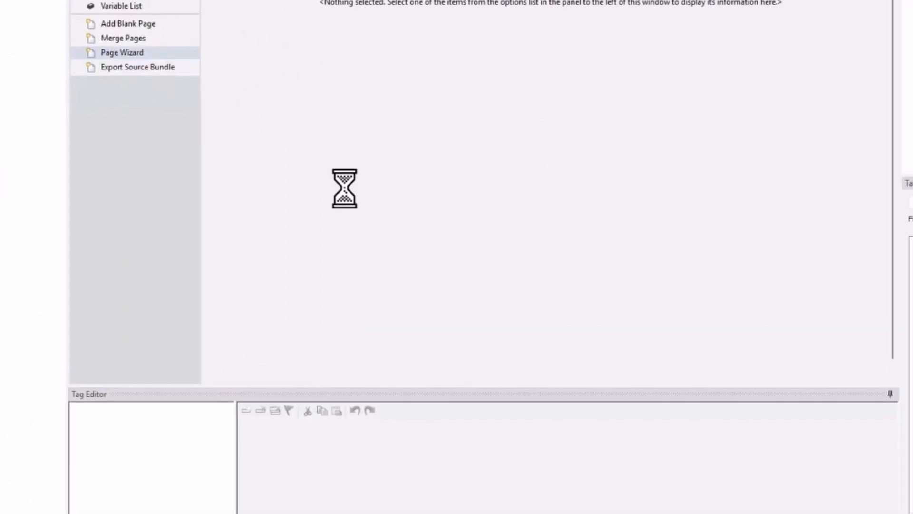
scroll(321, 247, "down", 4)
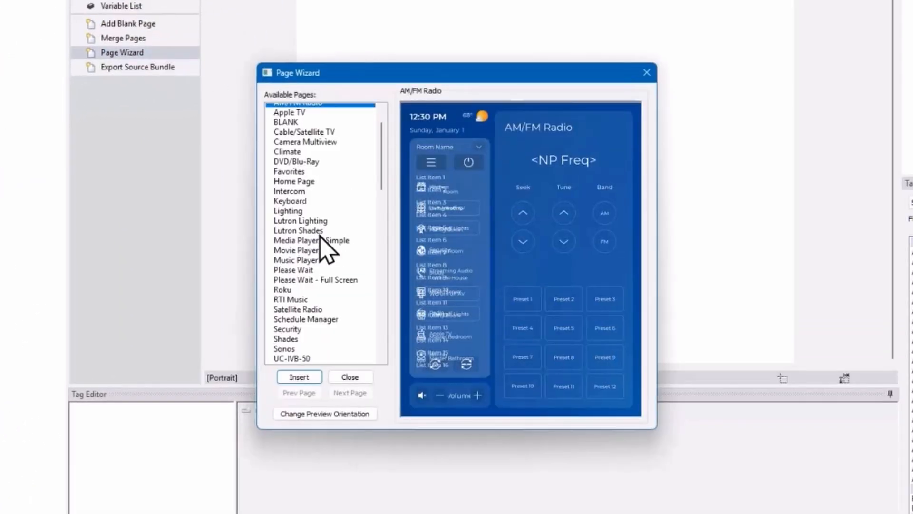
scroll(319, 233, "down", 4)
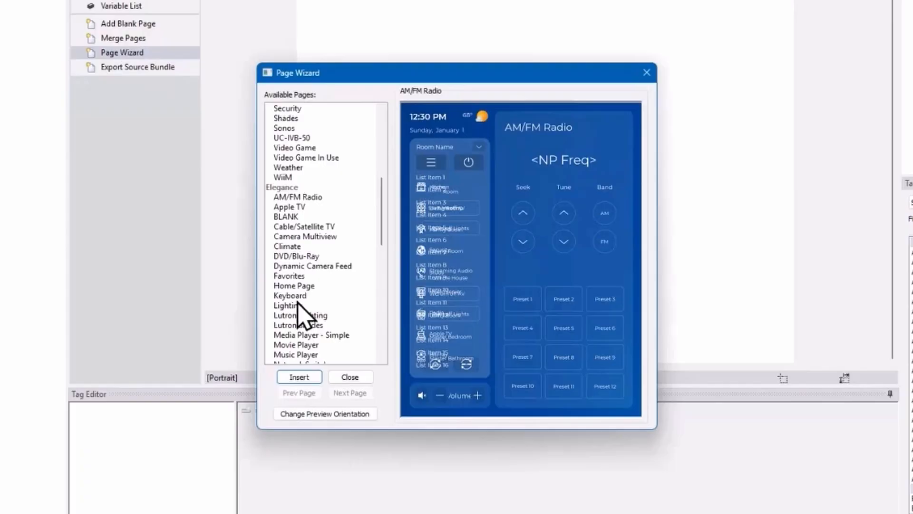
left_click(294, 305)
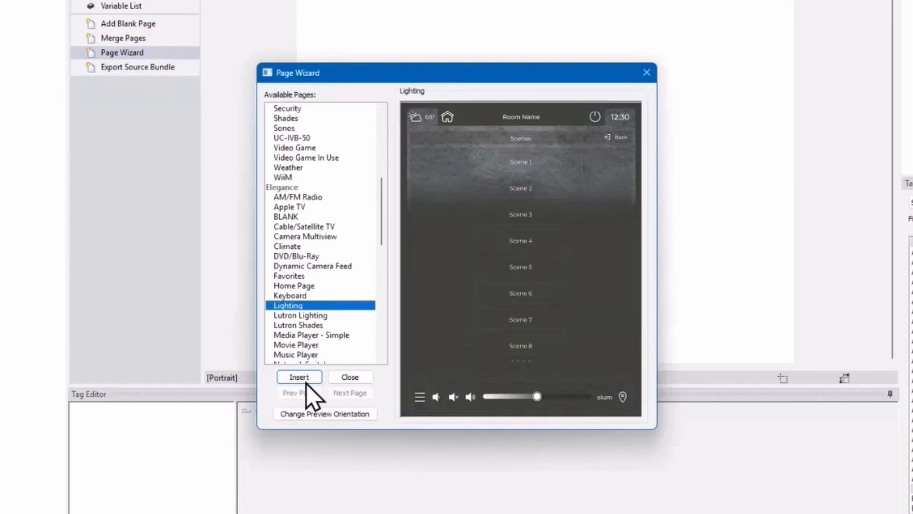
left_click(304, 377)
left_click(351, 377)
left_click(179, 103)
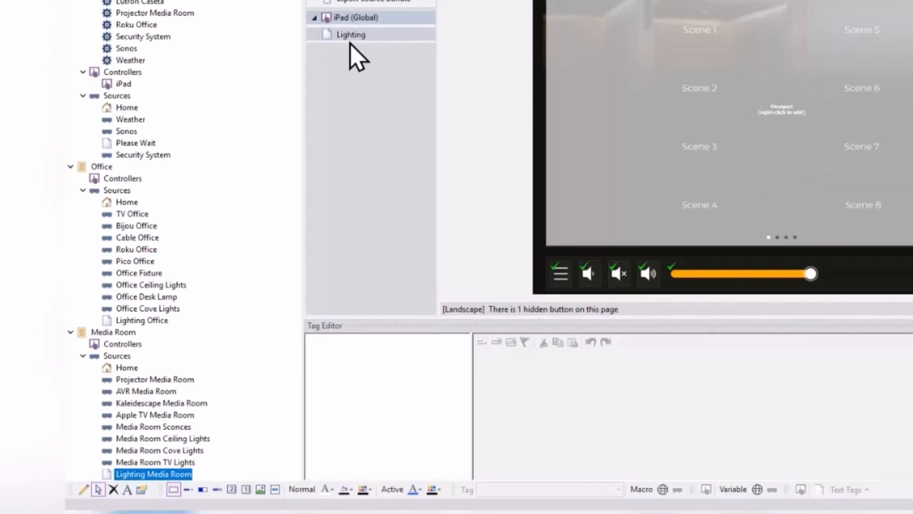
Change the title of the iPad page in the Lighting Office source to "Office Lighting".
left_click(142, 321)
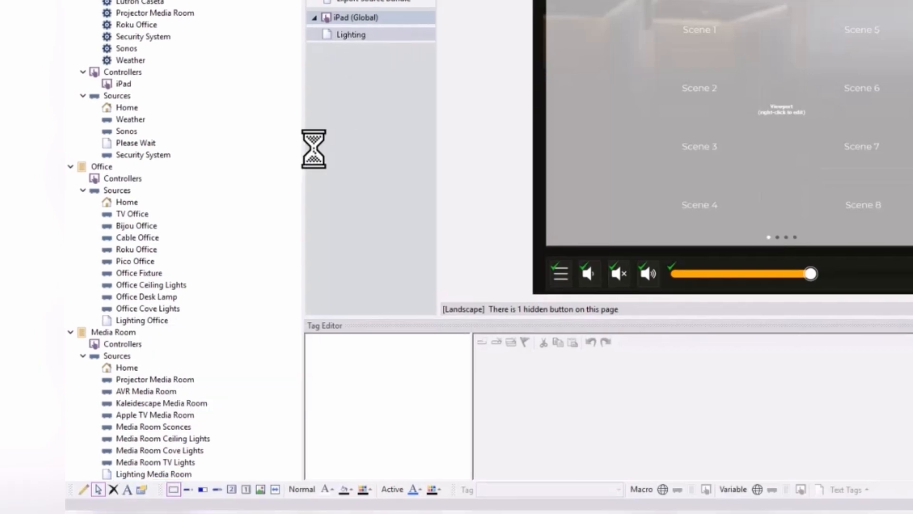
right_click(365, 36)
left_click(395, 42)
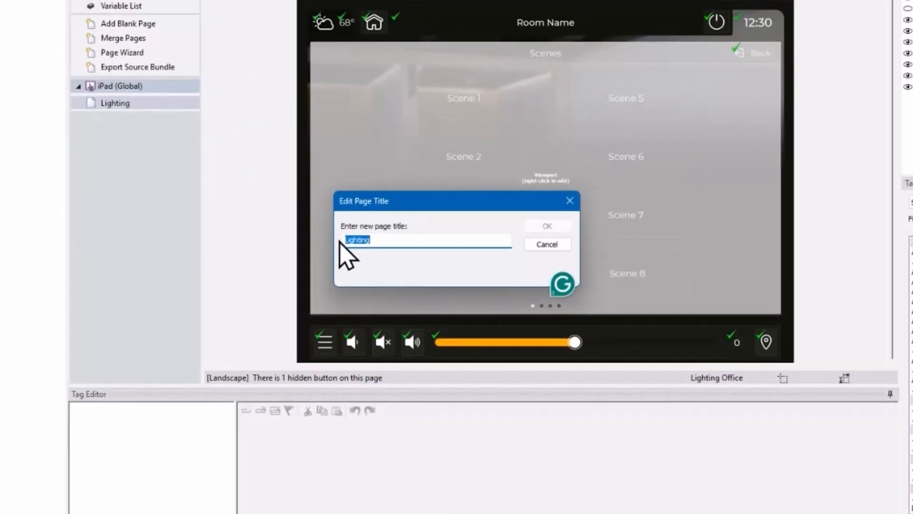
left_click(342, 240)
type("Office")
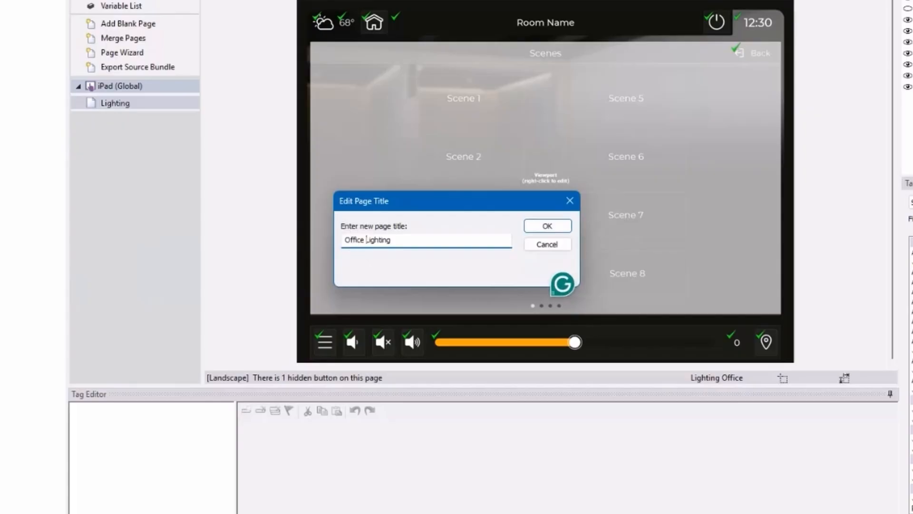
left_click(546, 226)
Open the iPad controller's page list and retitle the Media Room's Lighting page as "Media Room Lighting".
double_click(94, 203)
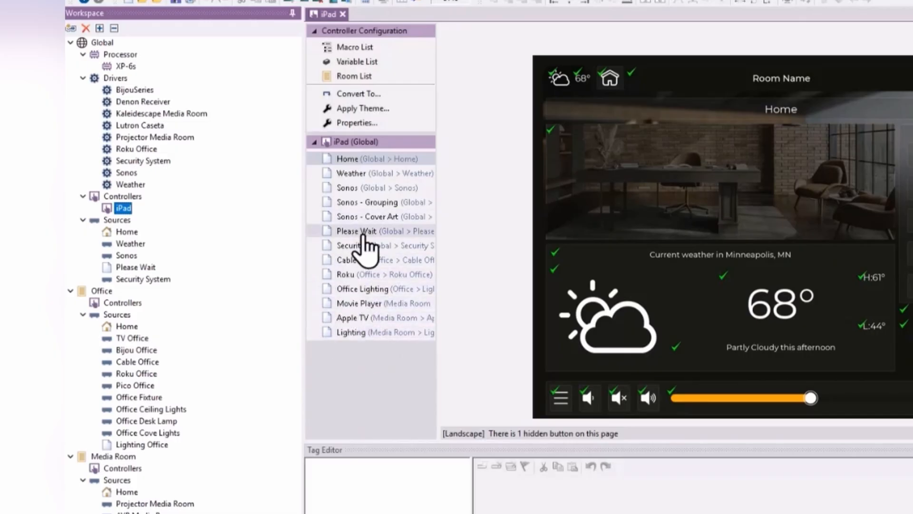
right_click(359, 332)
left_click(404, 338)
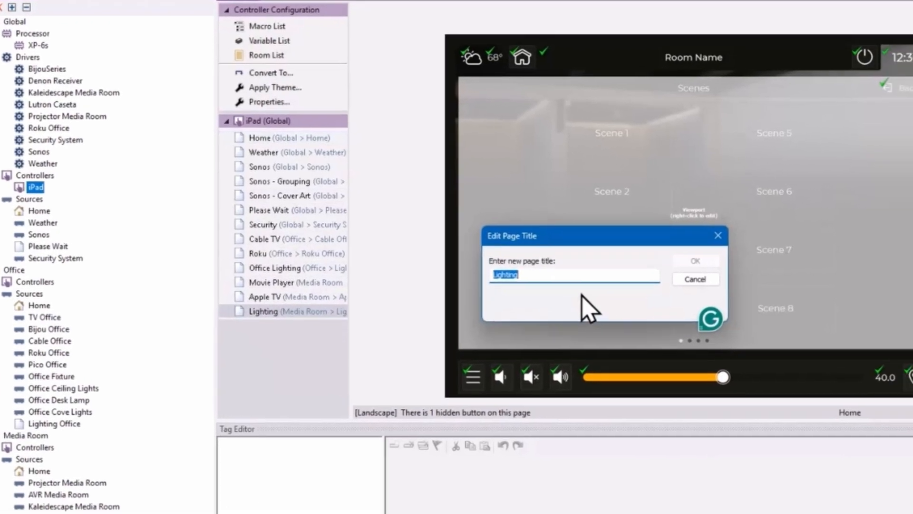
type("Media Room Lightin")
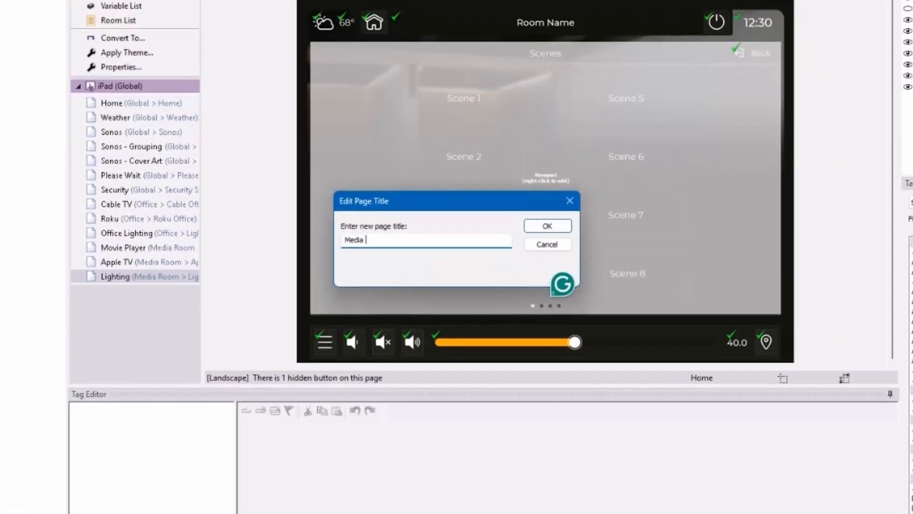
type("g")
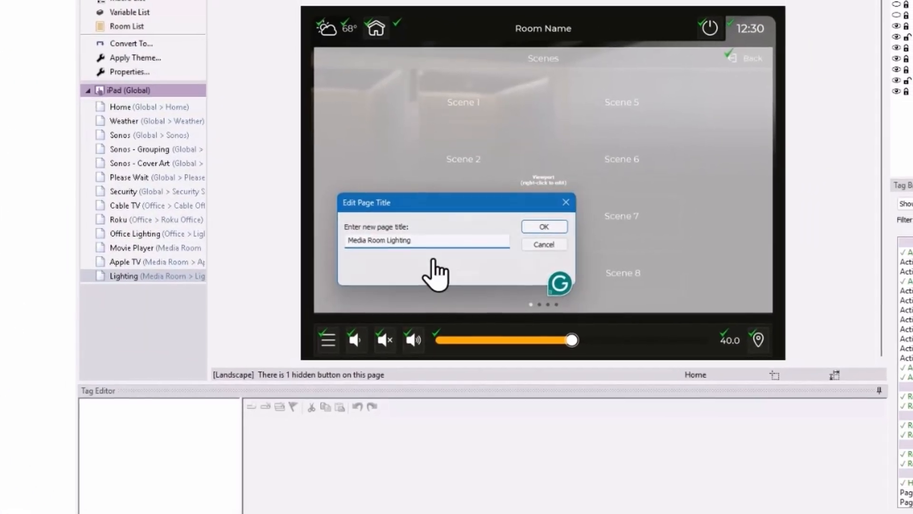
key("Return")
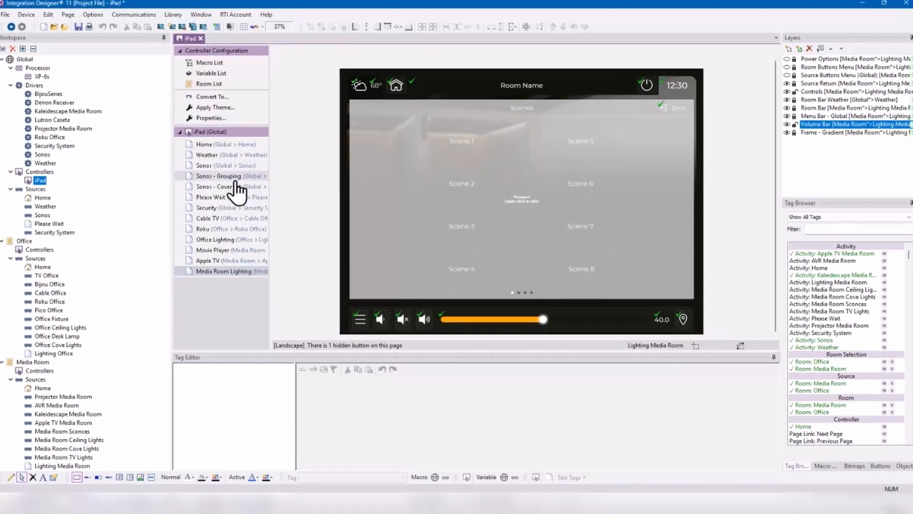
Open the Office Lighting page's viewport for editing and move the Scene 1 to Scene 4 buttons toward its left edge.
double_click(60, 352)
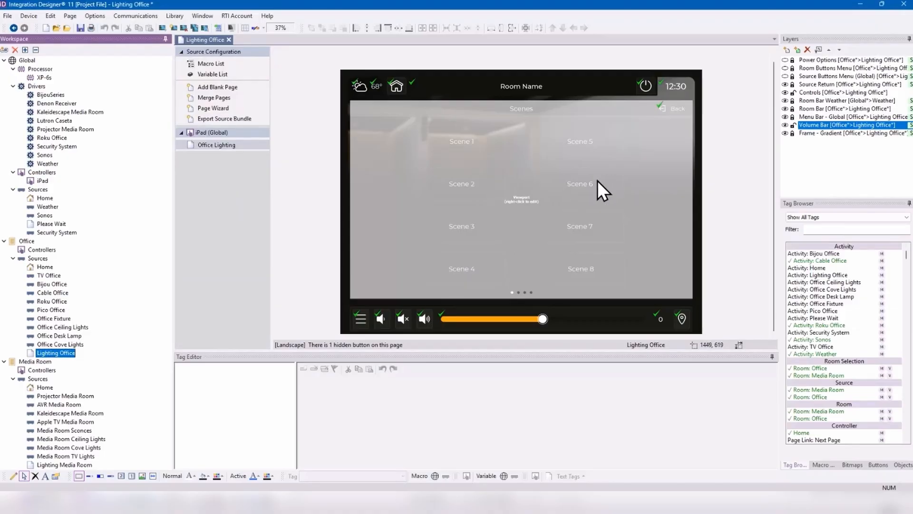
right_click(529, 196)
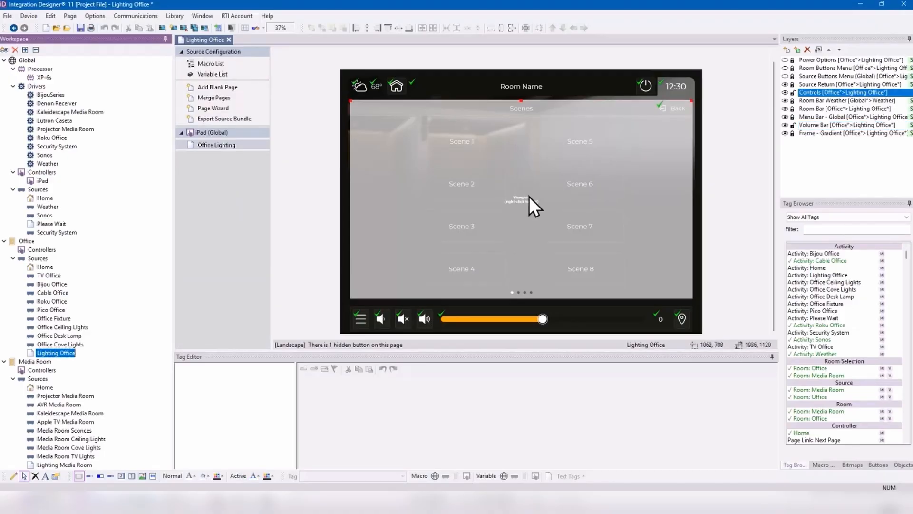
left_click(594, 210)
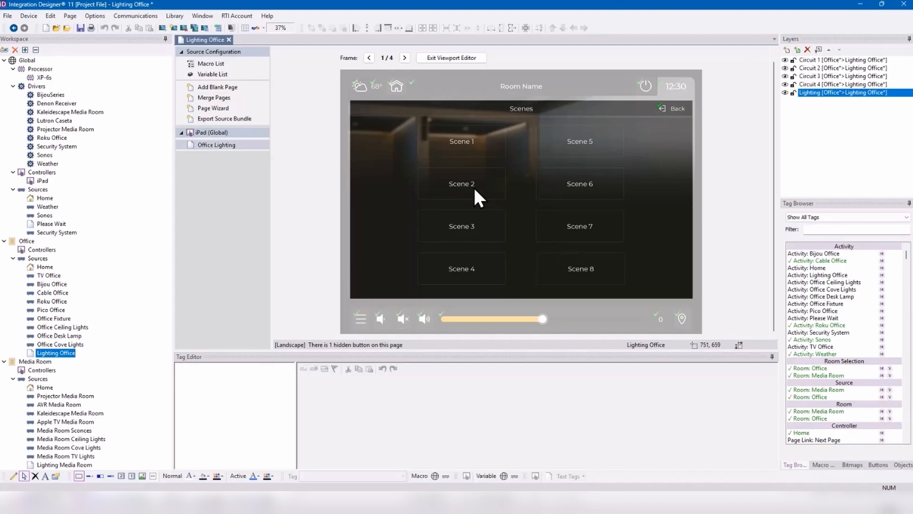
left_click(465, 148)
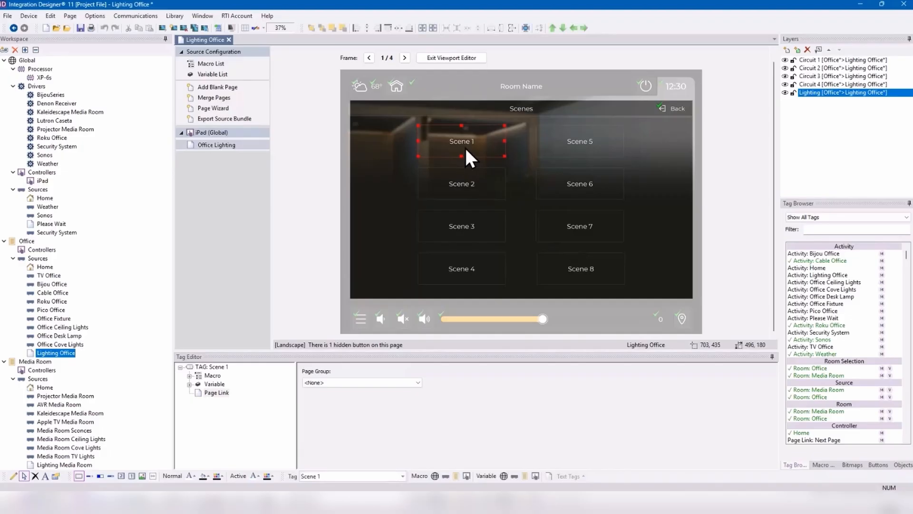
left_click(459, 174, "ctrl")
left_click(466, 228, "ctrl")
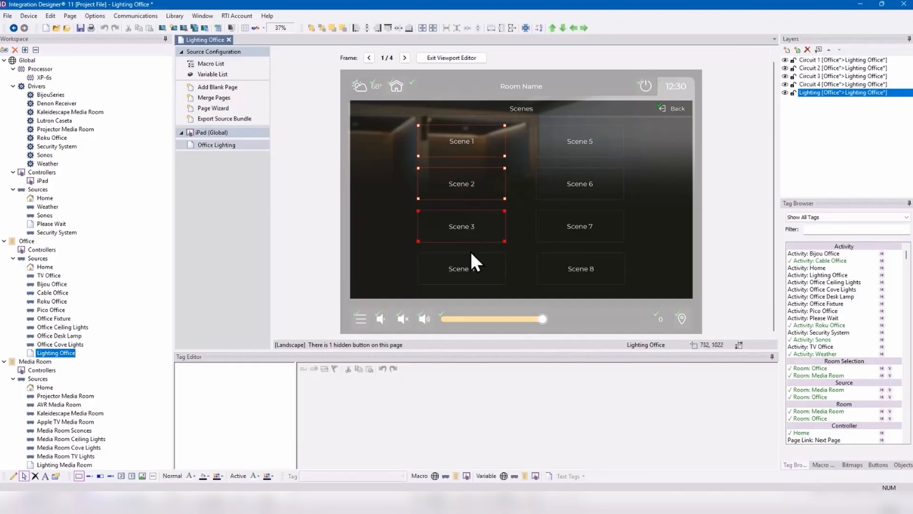
left_click_drag(477, 225, 428, 222)
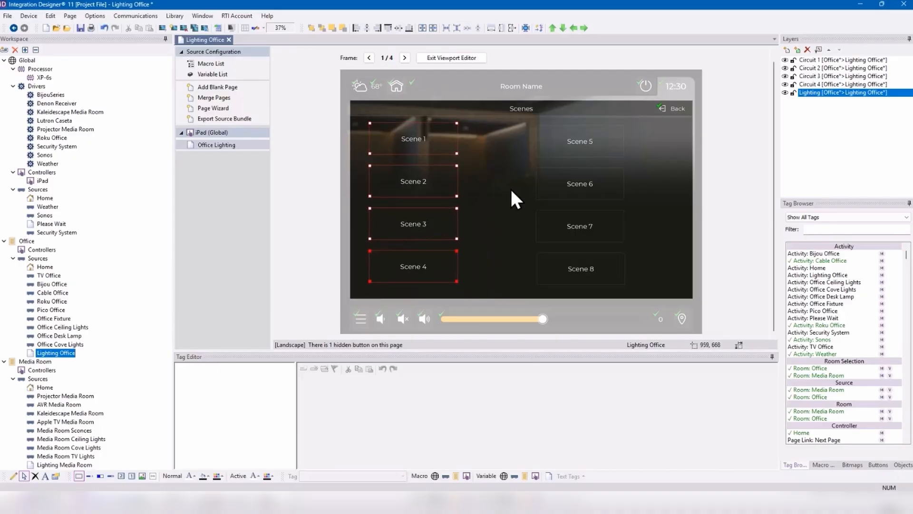
Delete the Scene 5, Scene 6, Scene 7 and Scene 8 buttons from the viewport.
left_click(593, 141)
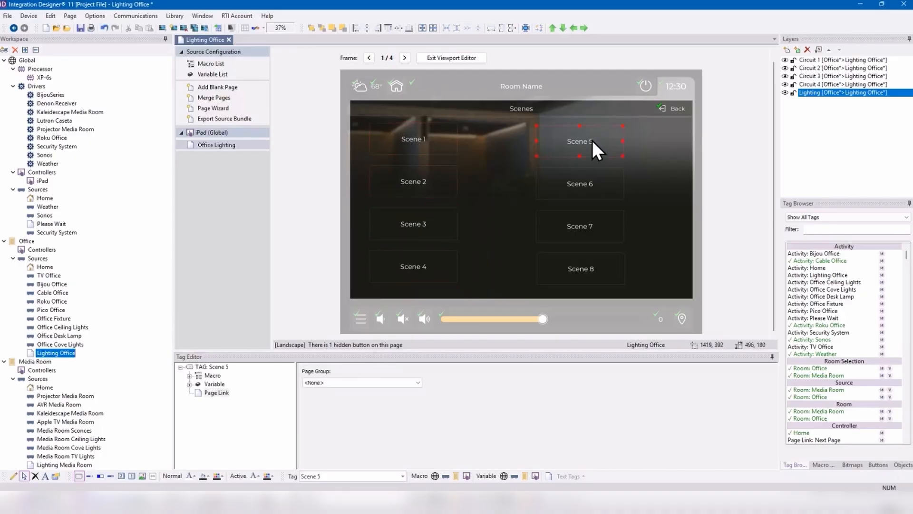
key("Delete")
left_click(580, 184)
key("Delete")
left_click(583, 217)
key("Delete")
left_click(583, 258)
key("Delete")
Copy the Scene 1 to Scene 4 buttons as a second column on the right side of the viewport.
left_click(420, 143)
left_click(419, 183, "ctrl")
left_click(419, 223, "ctrl")
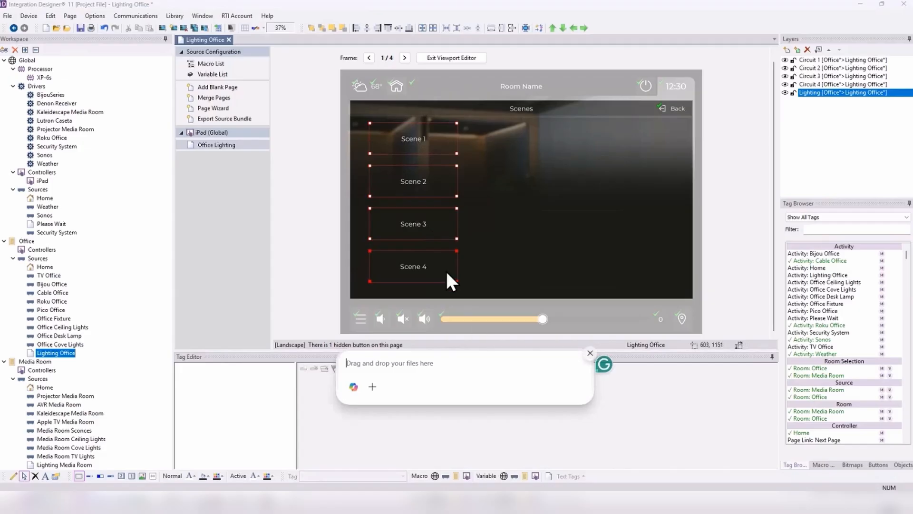
left_click(593, 356)
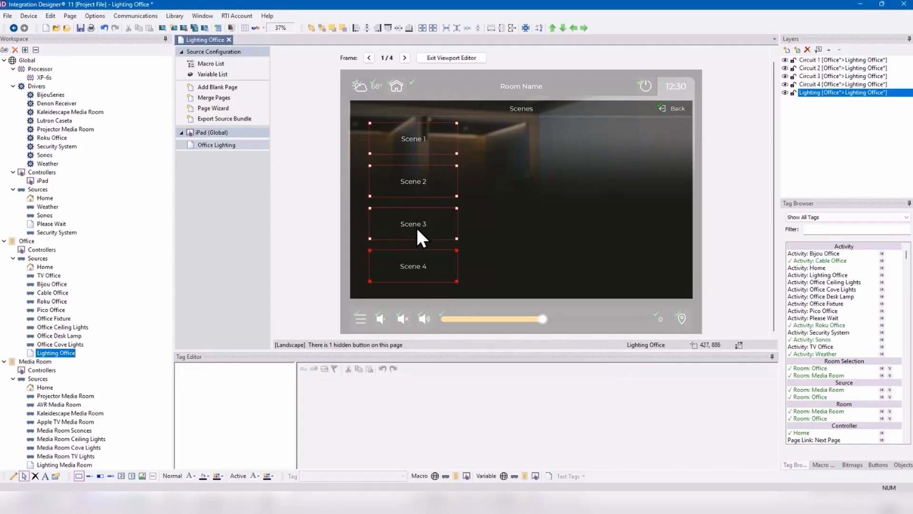
left_click_drag(416, 230, 614, 227)
left_click(620, 160)
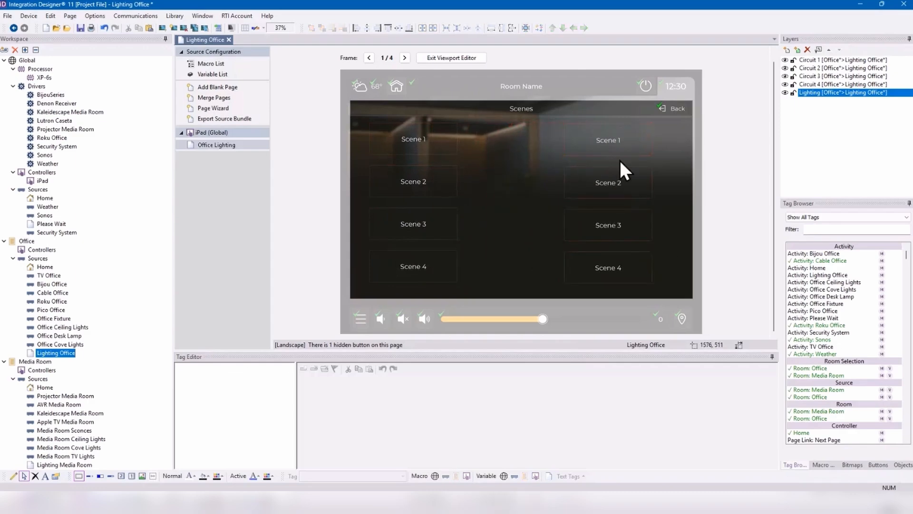
Reduce the height of the right column's Scene 1 button to about 146 and match the other three buttons to its size.
left_click(622, 150)
left_click_drag(609, 154, 613, 149)
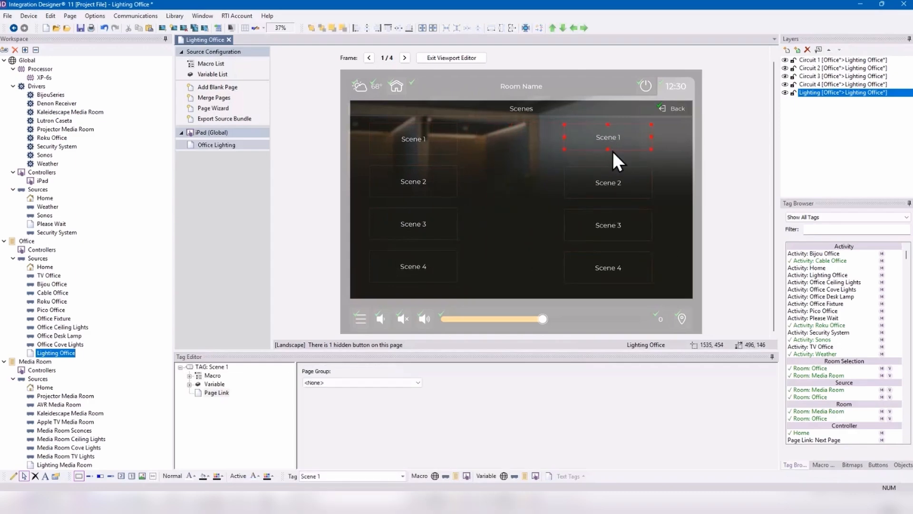
left_click(606, 261)
left_click(609, 234, "ctrl")
left_click(617, 182, "ctrl")
left_click(626, 138, "ctrl")
right_click(627, 138)
mouse_move(687, 220)
left_click(746, 247)
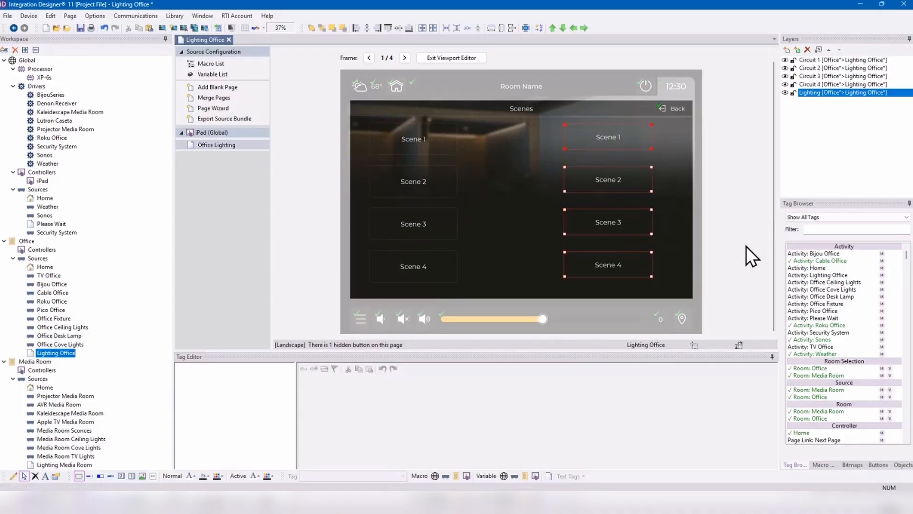
Duplicate the right column's Scene 4 button slightly lower and space the column's five buttons evenly in the vertical direction.
left_click(641, 266)
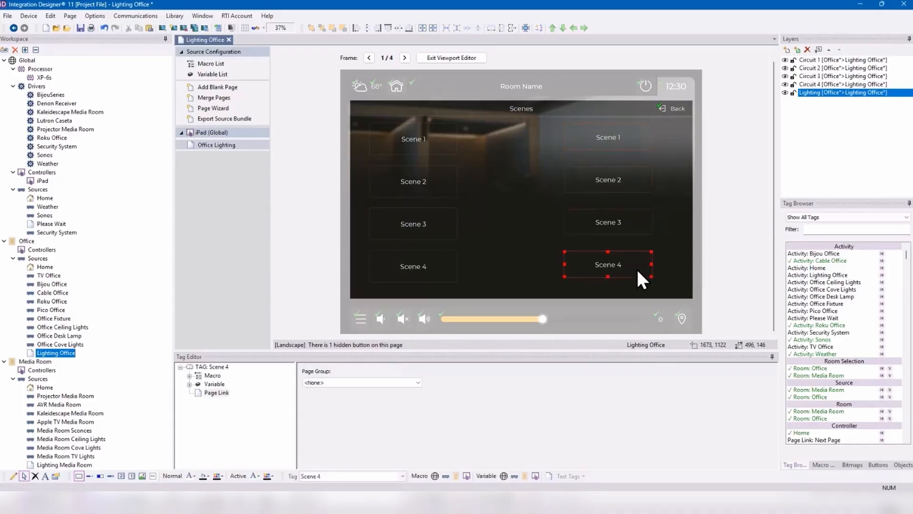
left_click_drag(636, 267, 614, 271)
left_click(613, 260, "shift")
left_click(614, 224, "shift")
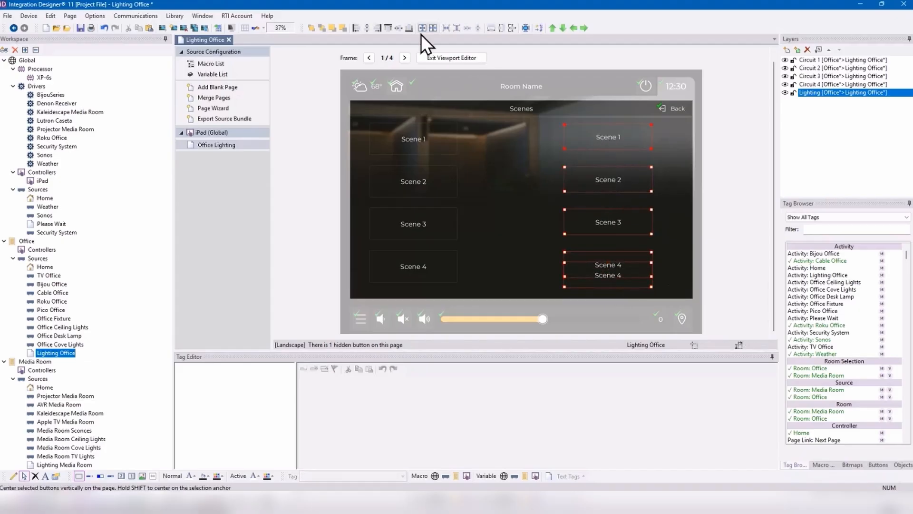
left_click(457, 28)
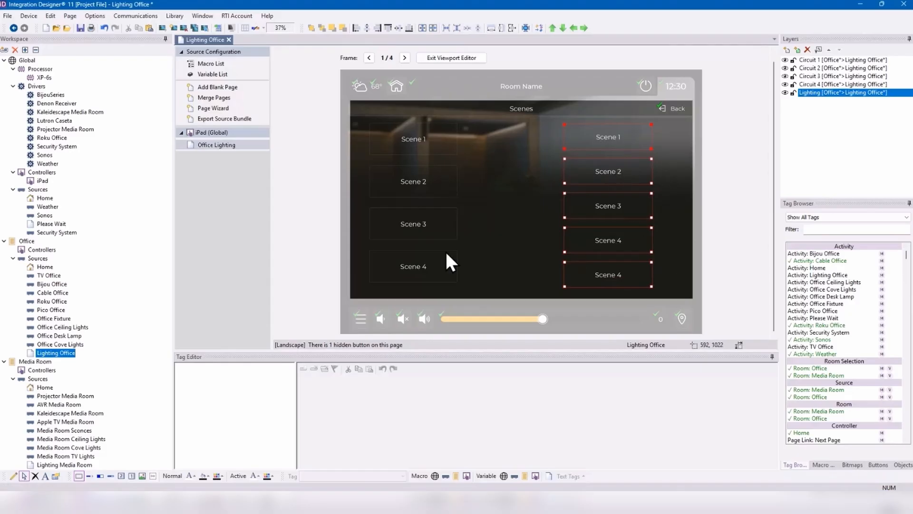
left_click(672, 272)
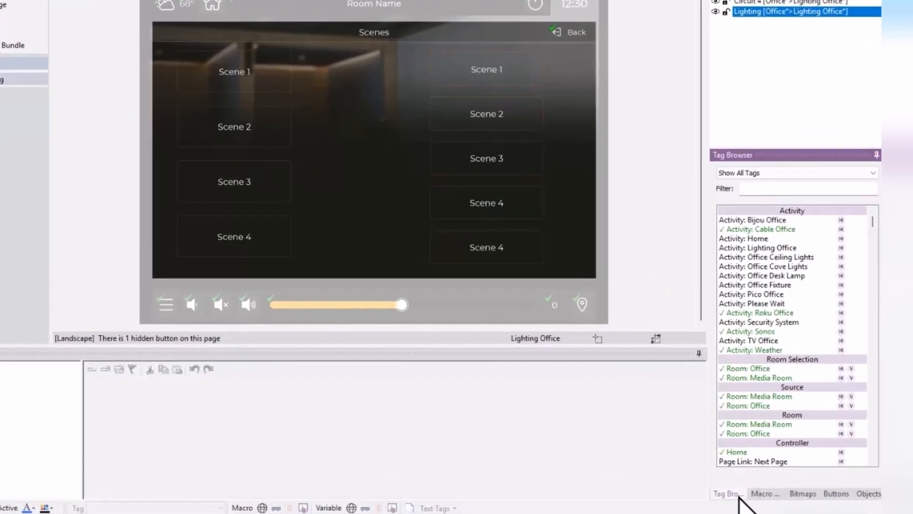
Filter the tag list to Lutron Caseta / RA2 Select driver tags and check the left column's Scene 1 to Scene 4 buttons.
left_click(787, 194)
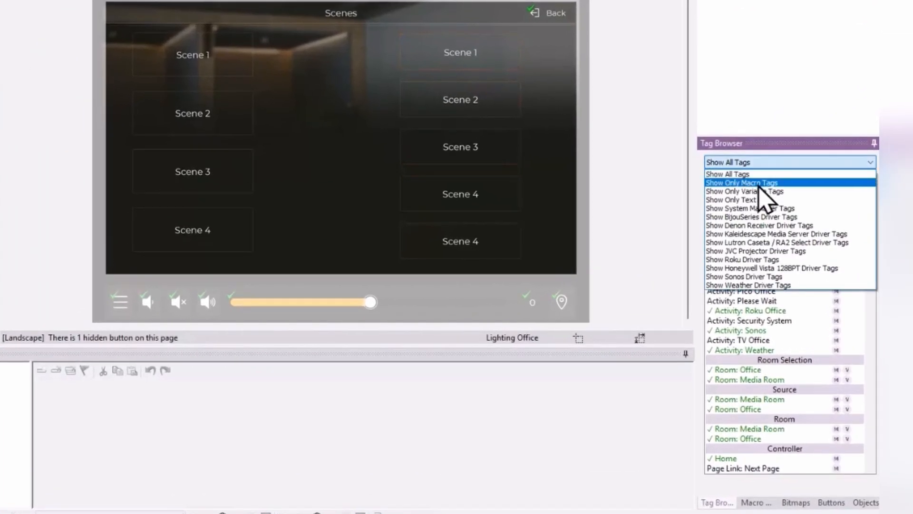
left_click(763, 242)
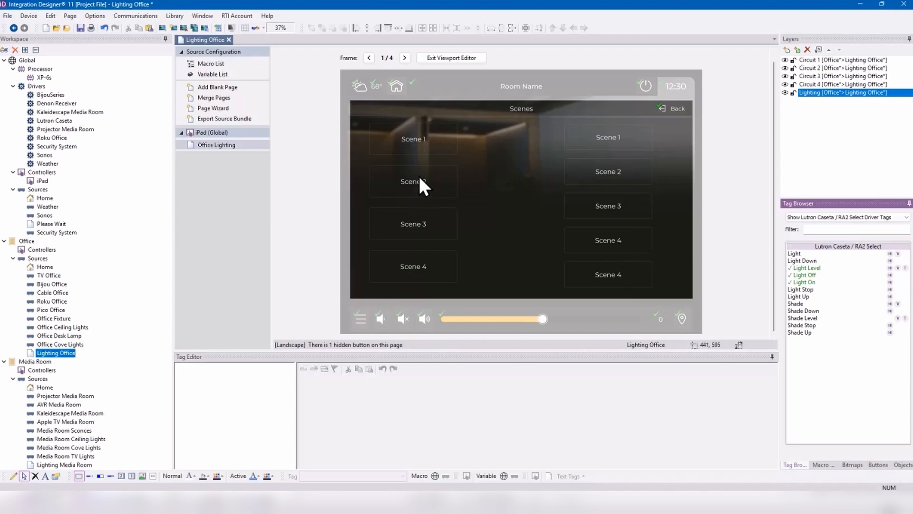
left_click(422, 144)
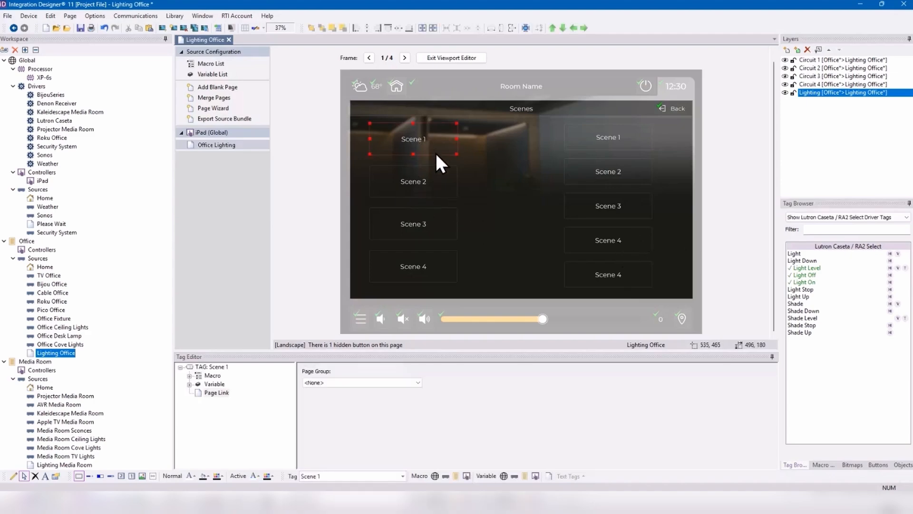
left_click(407, 183)
left_click(439, 222)
left_click(431, 264)
Change the text of the right column's bottom button to Scene 5.
left_click(610, 279)
right_click(610, 271)
left_click(625, 279)
left_click(518, 225)
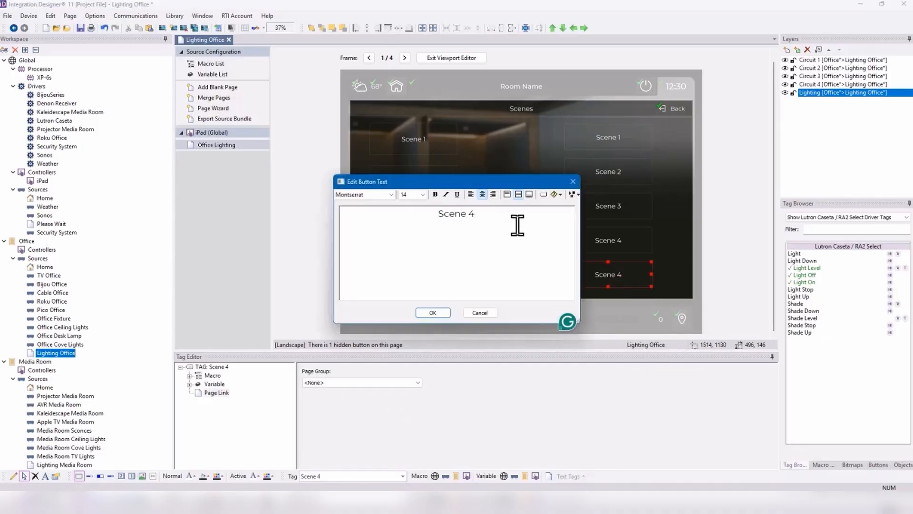
key("BackSpace")
type("5")
left_click(430, 312)
Assign the tag Scene 5 to the right column's bottom button.
left_click(347, 475)
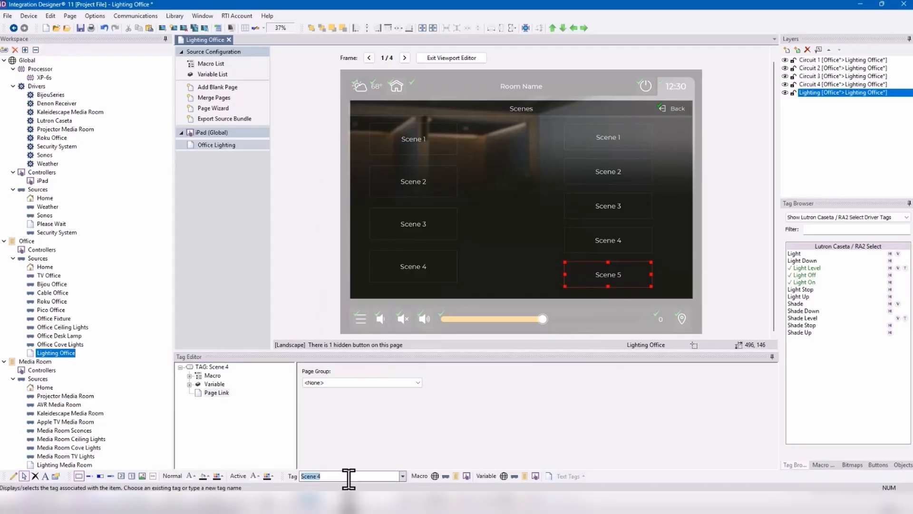
key("BackSpace")
type("5")
left_click(501, 255)
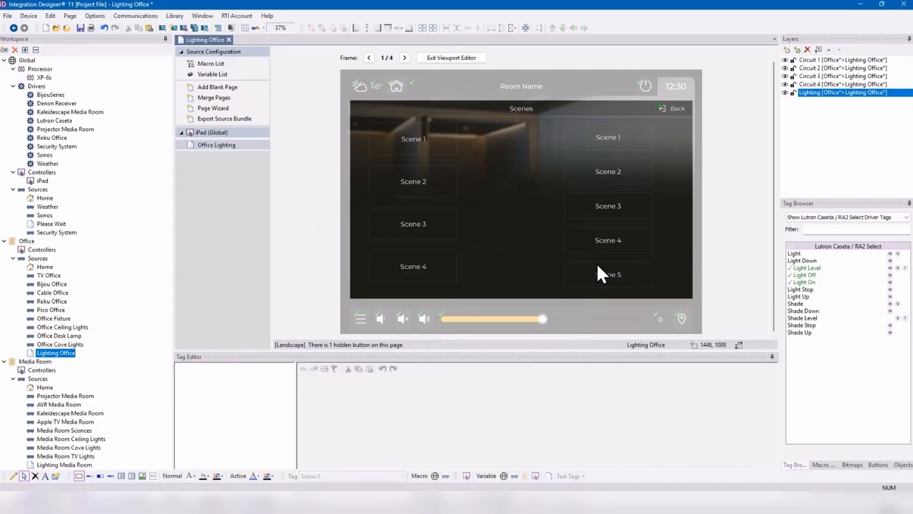
left_click(598, 280)
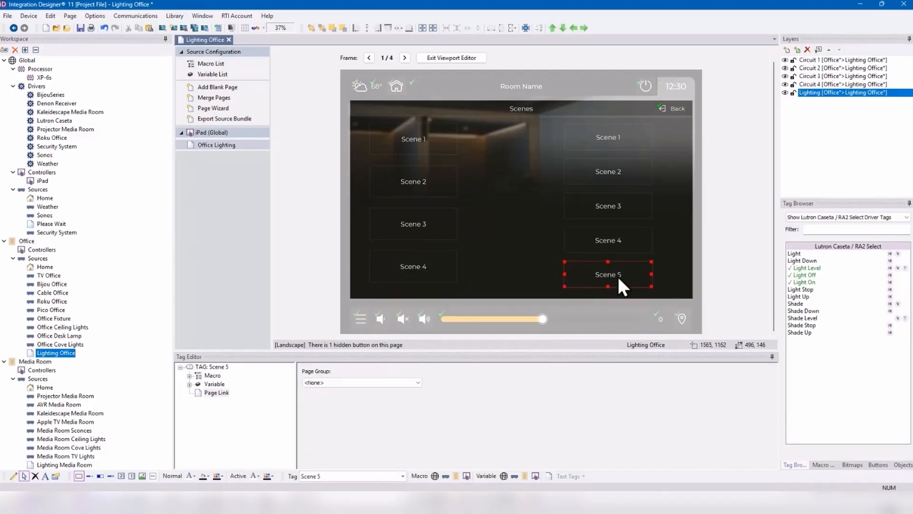
Change the text of the left column's Scene 1 button to Welcome and its Scene 2 button to Movie.
right_click(408, 135)
left_click(426, 154)
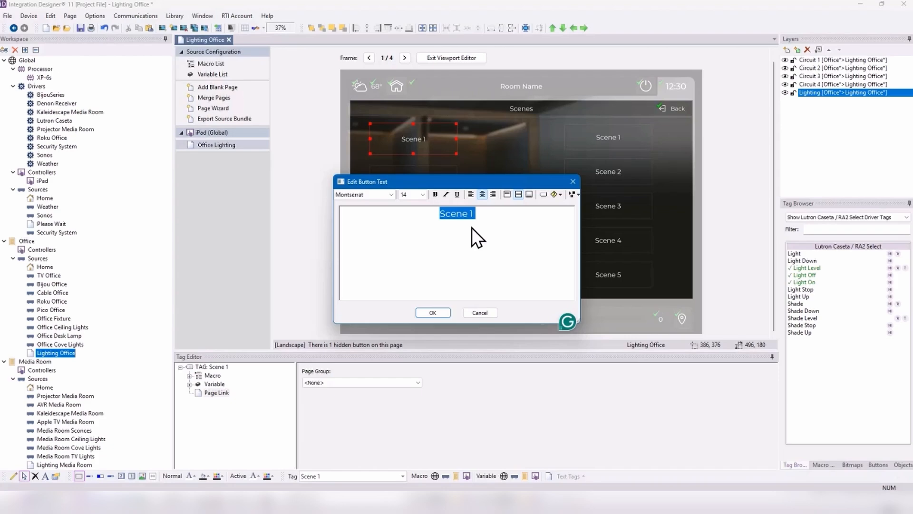
type("Welcome")
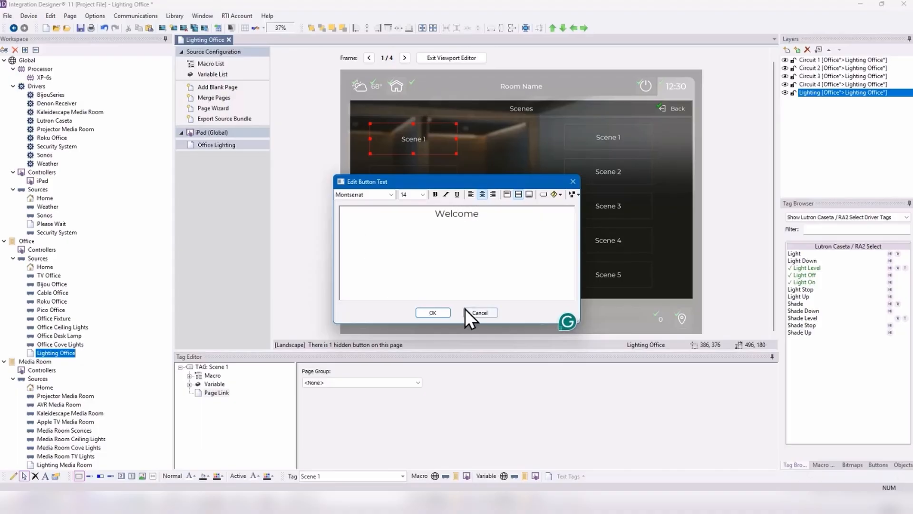
left_click(436, 313)
right_click(427, 185)
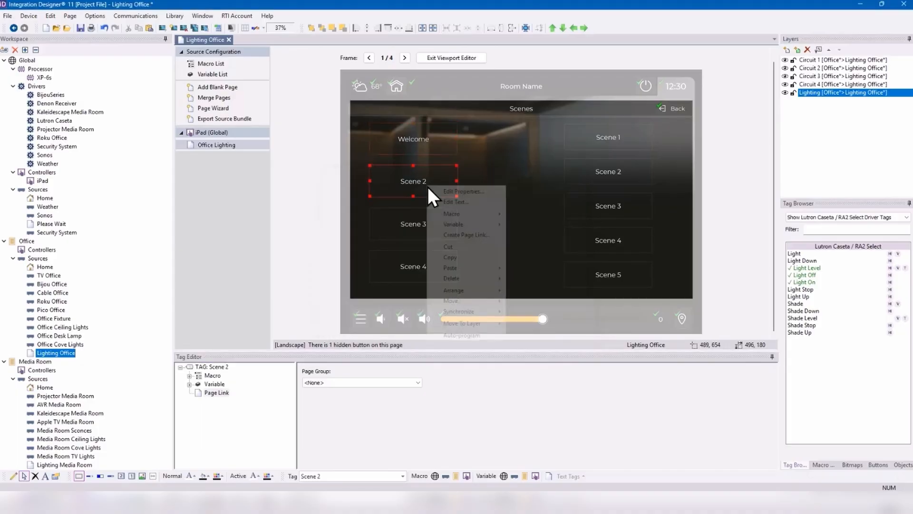
left_click(447, 199)
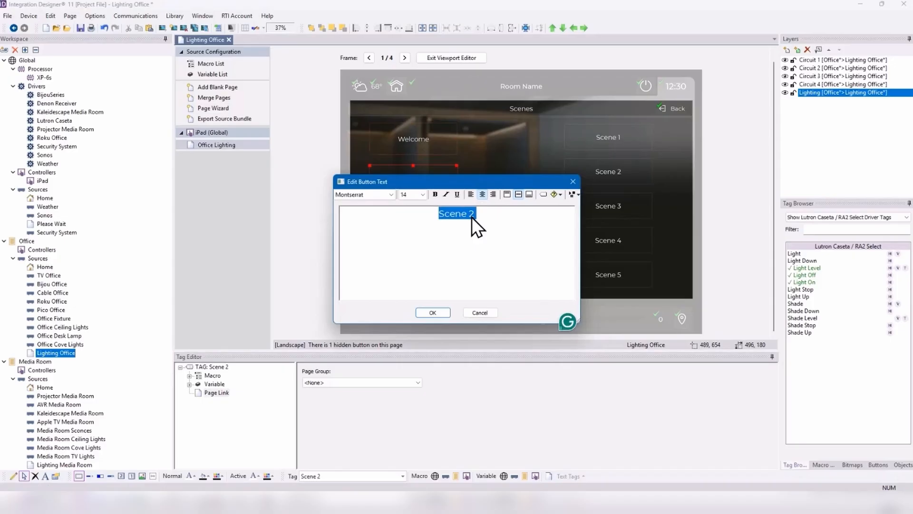
type("Movie")
left_click(434, 312)
right_click(429, 228)
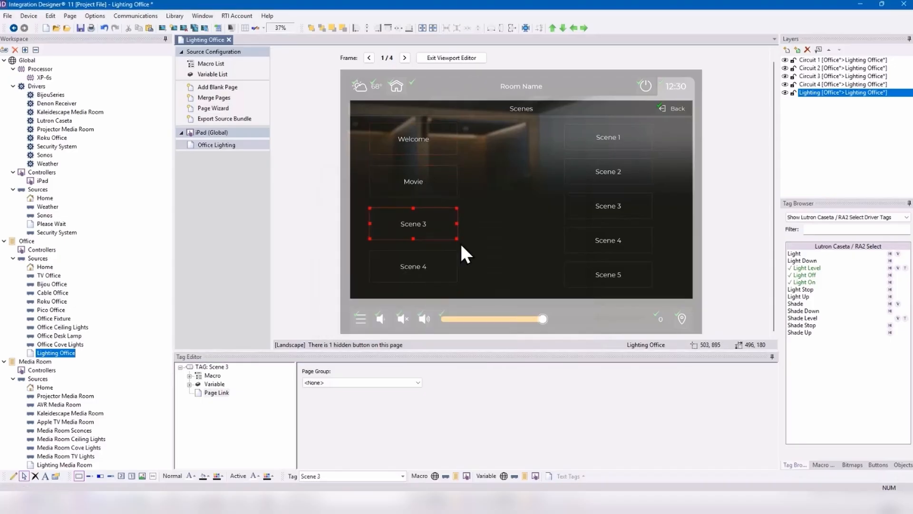
left_click(460, 244)
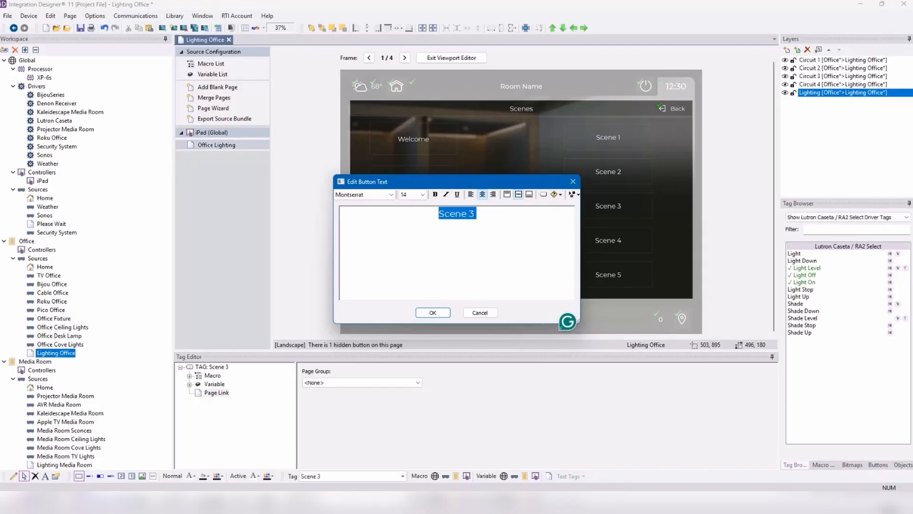
left_click(483, 314)
Change the text of the left column's Welcome button to Work.
right_click(421, 141)
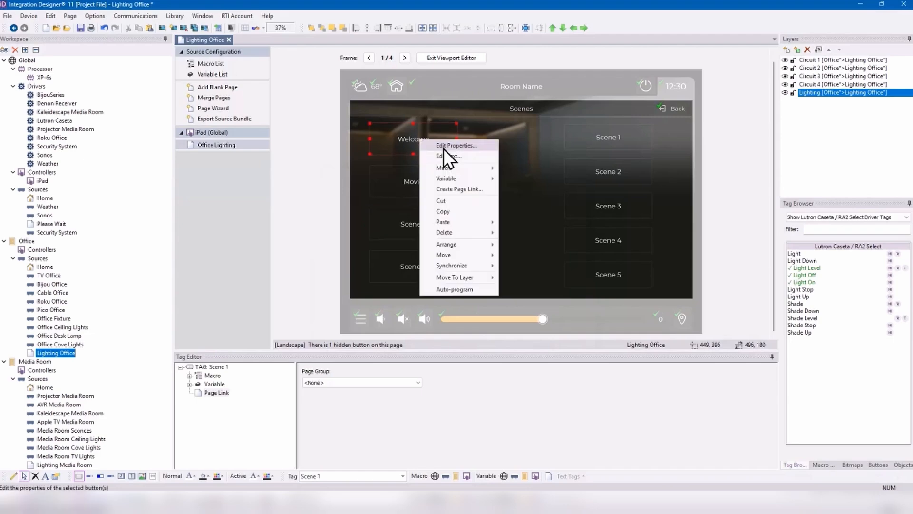
left_click(445, 150)
type("WOrk")
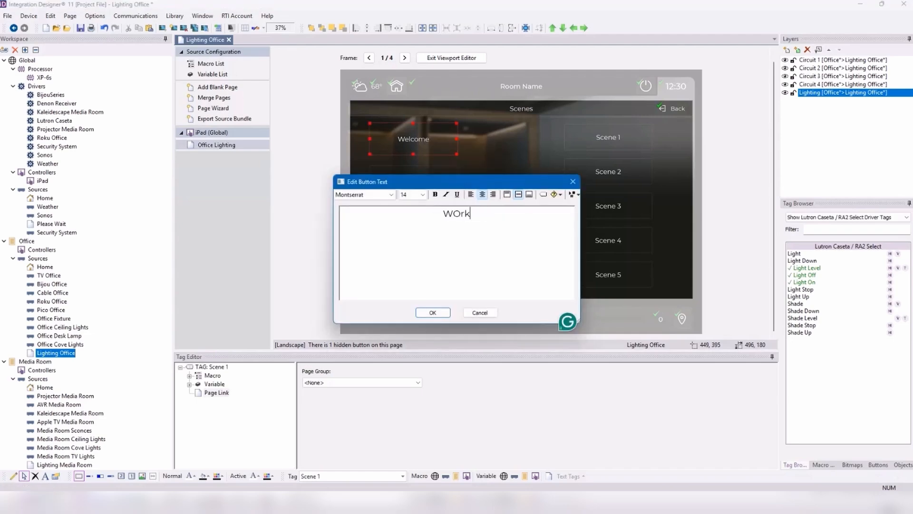
key("BackSpace")
key("BackSpace")
type("ork")
left_click(436, 313)
Change the text of the left column's Movie button to Meeting.
left_click(430, 183)
right_click(434, 184)
left_click(468, 202)
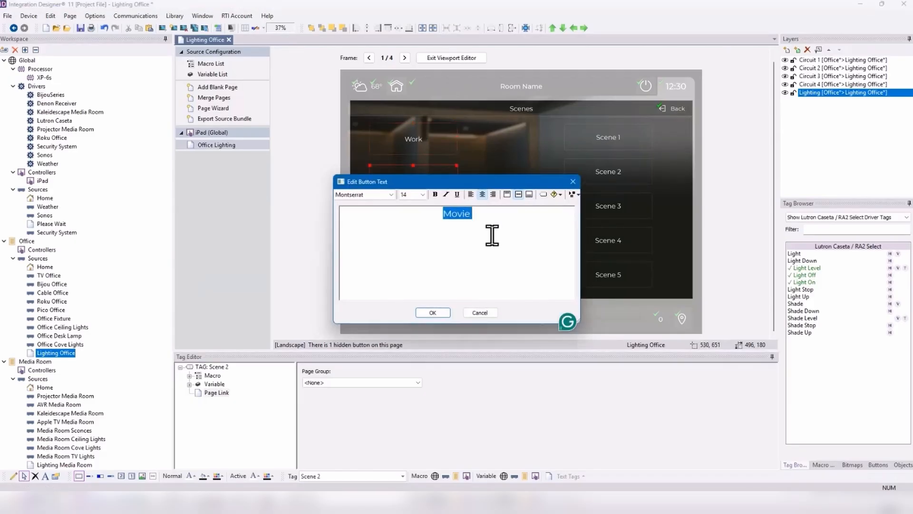
type("Meeting")
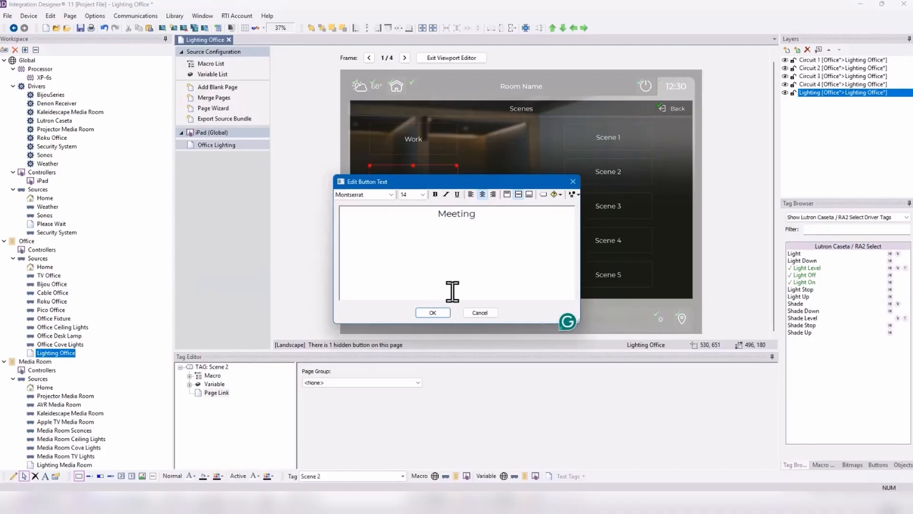
left_click(444, 314)
Change the text of the left column's Scene 3 button to Reading.
left_click(434, 229)
right_click(434, 229)
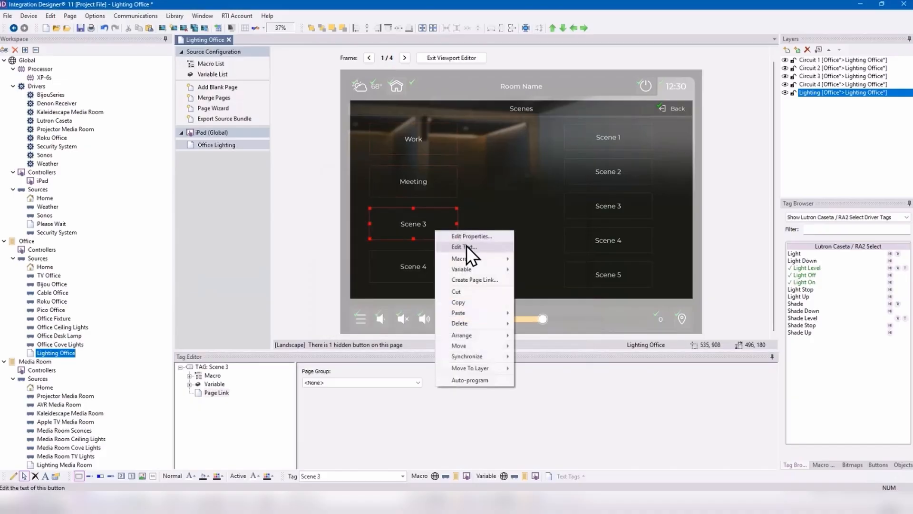
left_click(466, 245)
type("Rea")
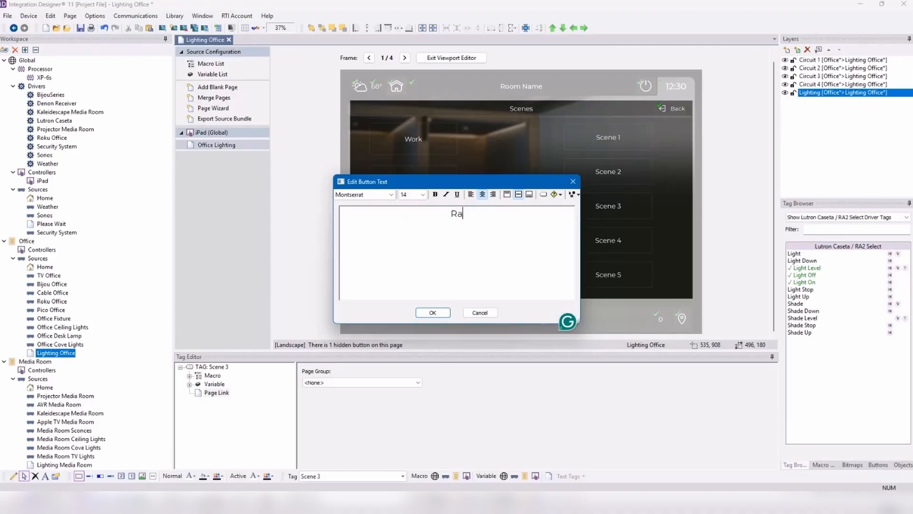
key("BackSpace")
key("BackSpace")
key("BackSpace")
type("Rel")
key("BackSpace")
key("BackSpace")
key("BackSpace")
type("Reading")
left_click(433, 313)
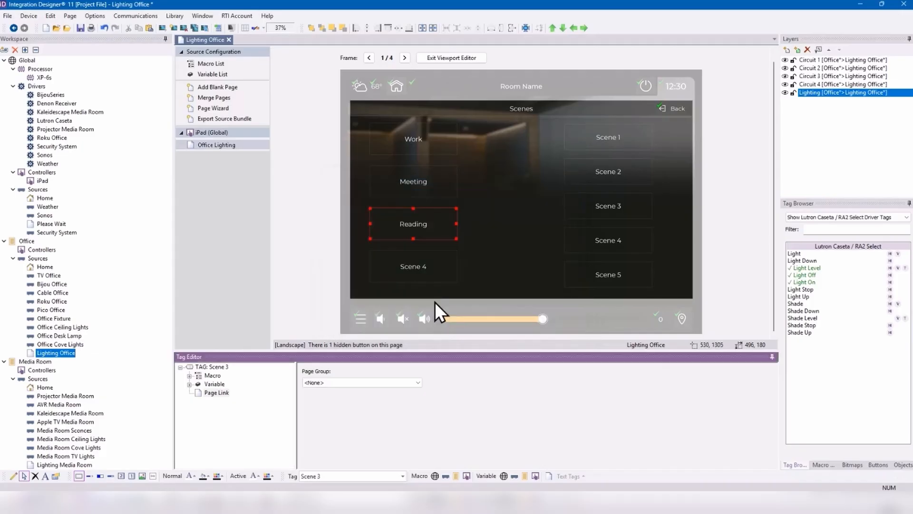
Change the text of the left column's Scene 4 button to All Off.
left_click(423, 269)
right_click(423, 269)
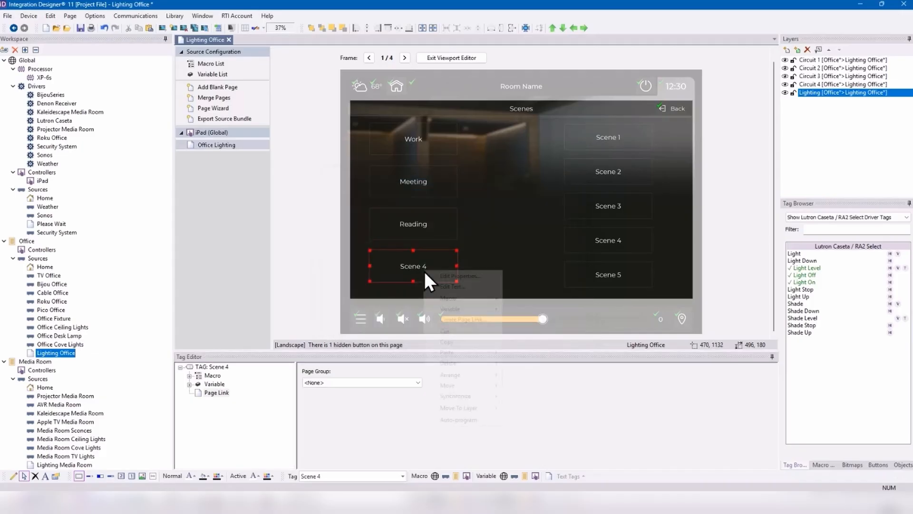
left_click(450, 280)
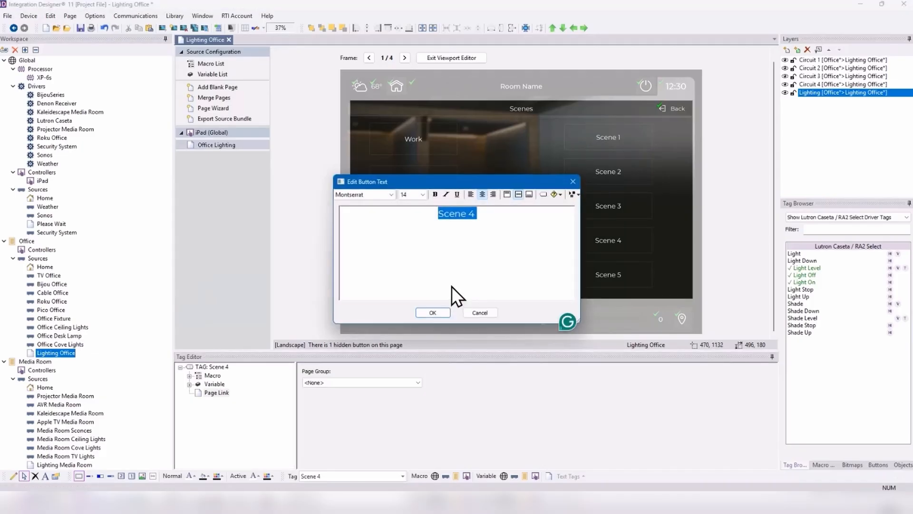
type("AL")
key("BackSpace")
type("ll Off")
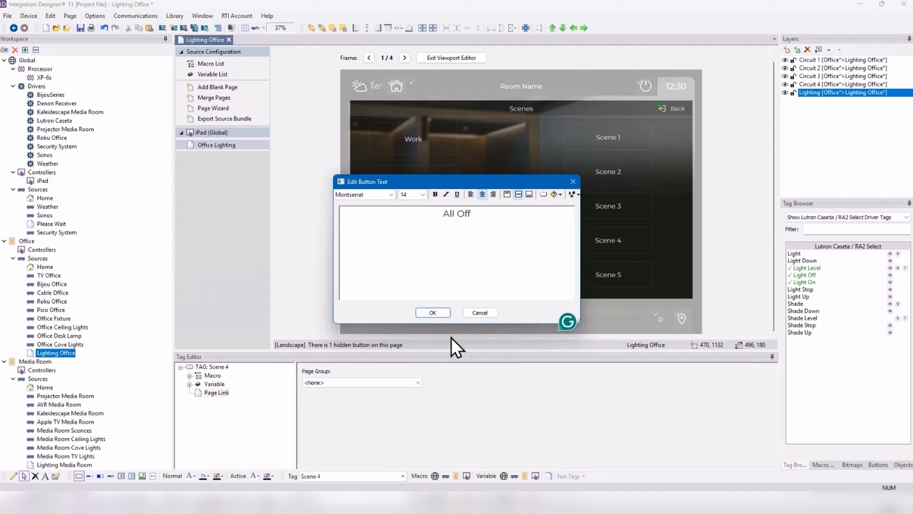
left_click(438, 314)
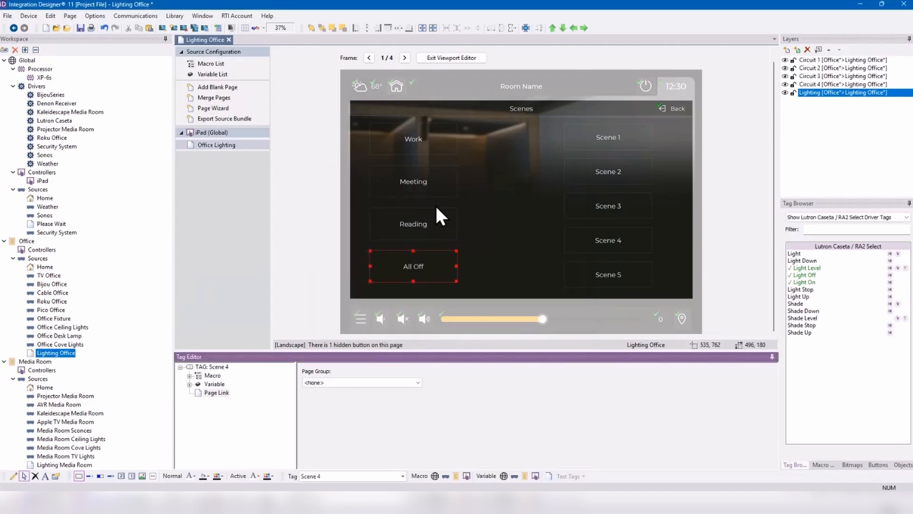
Change the text of the right column's Scene 1 button to Welcome and its Scene 2 button to Movie.
right_click(626, 139)
left_click(647, 145)
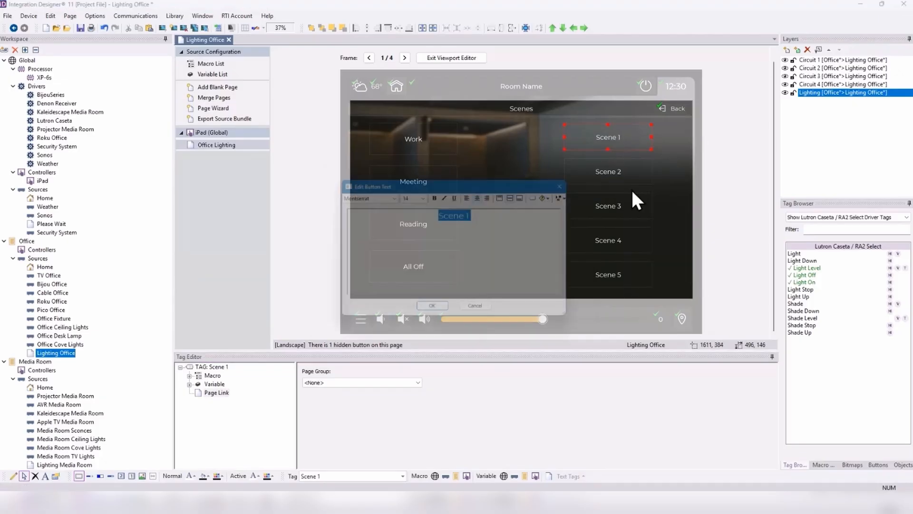
type("Welcome")
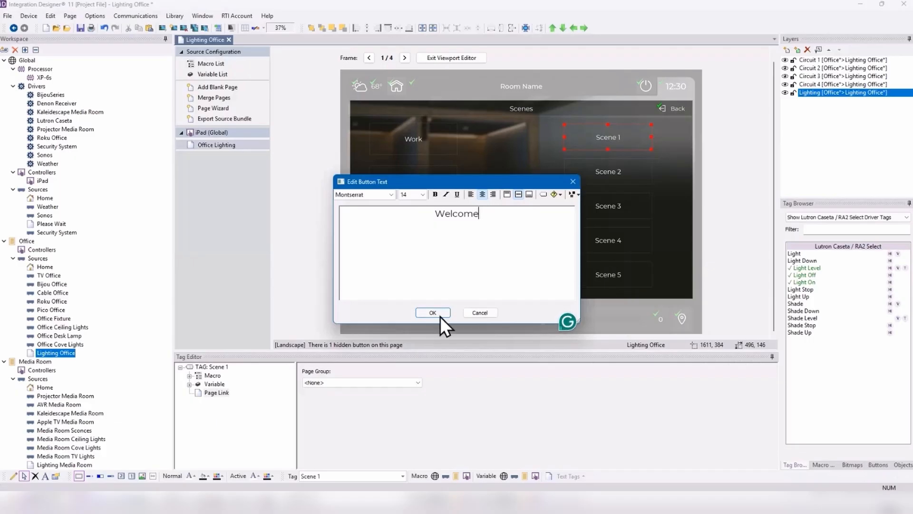
left_click(442, 312)
right_click(616, 176)
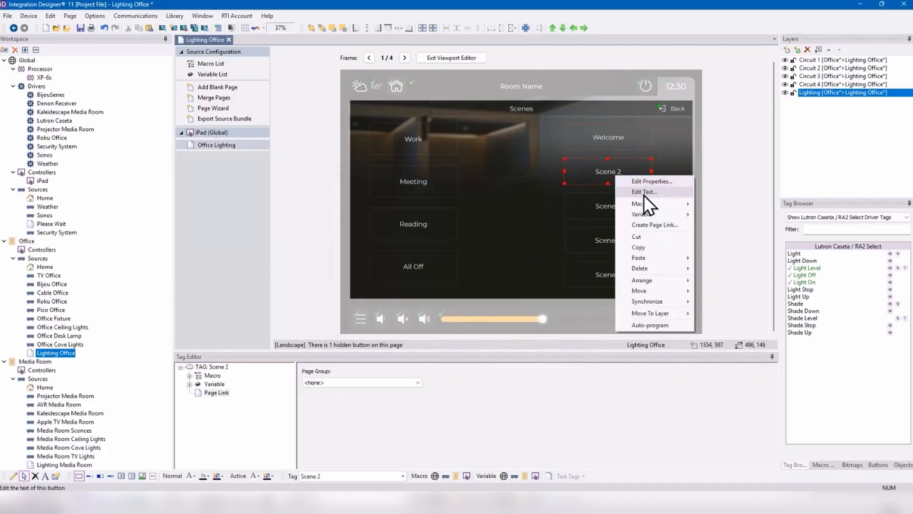
left_click(643, 191)
type("Movie")
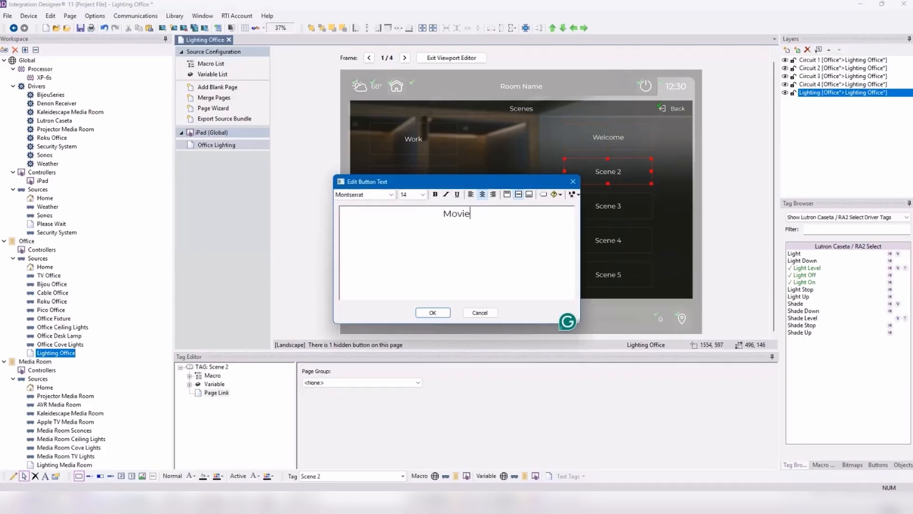
left_click(433, 312)
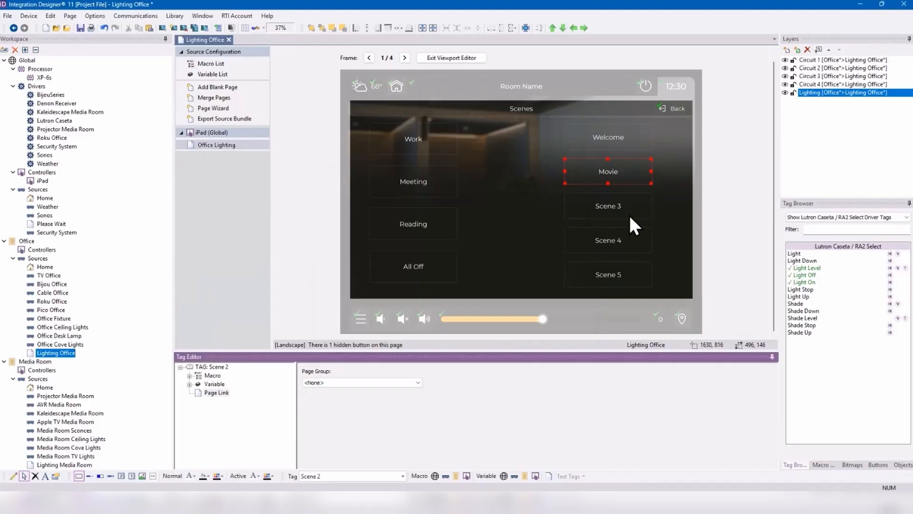
Change the text of the right column's Scene 3 button to Dinner and its Scene 4 button to Evening.
right_click(629, 213)
left_click(642, 229)
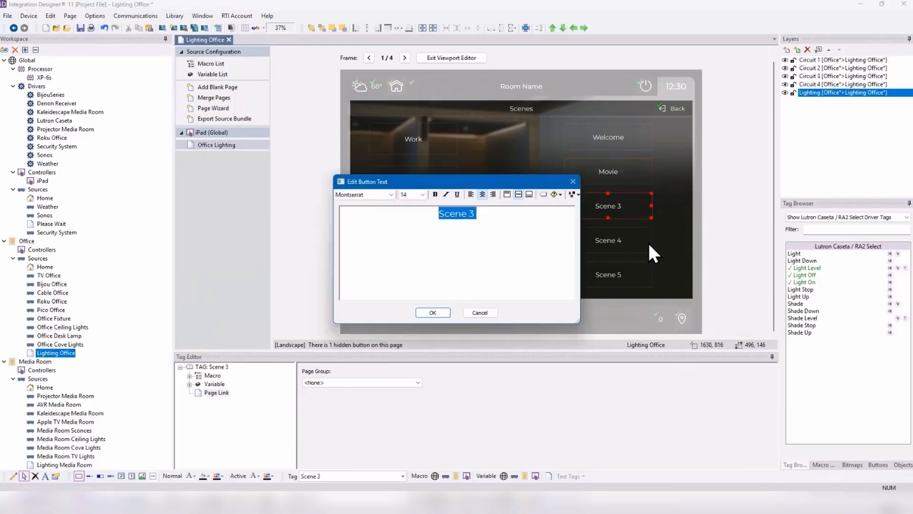
type("Dinner")
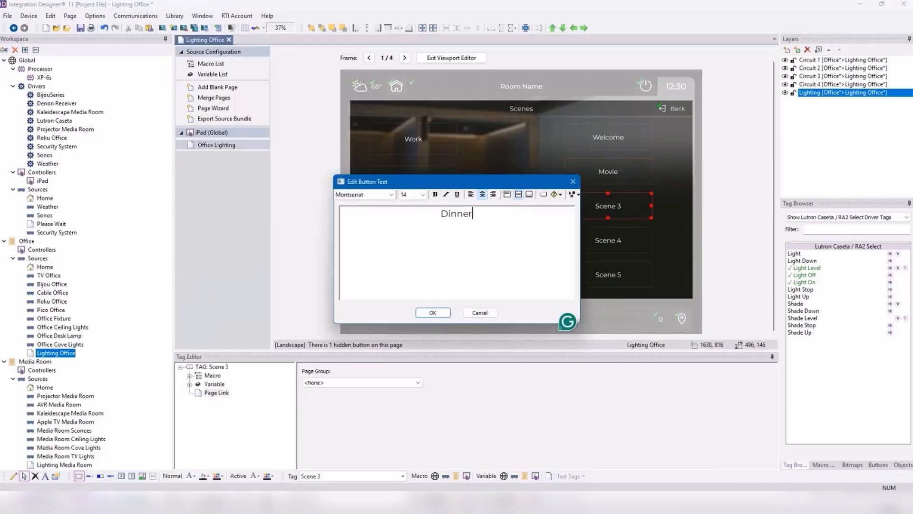
left_click(433, 312)
left_click(616, 236)
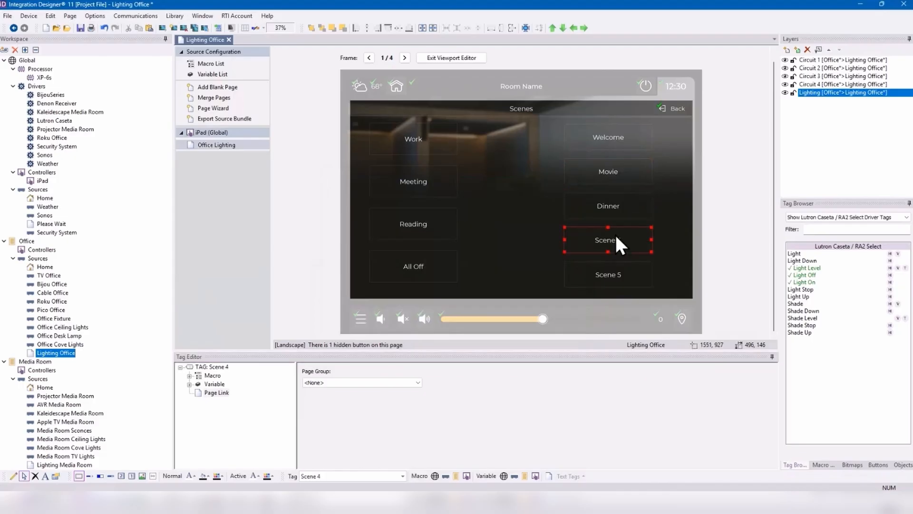
right_click(615, 233)
left_click(659, 253)
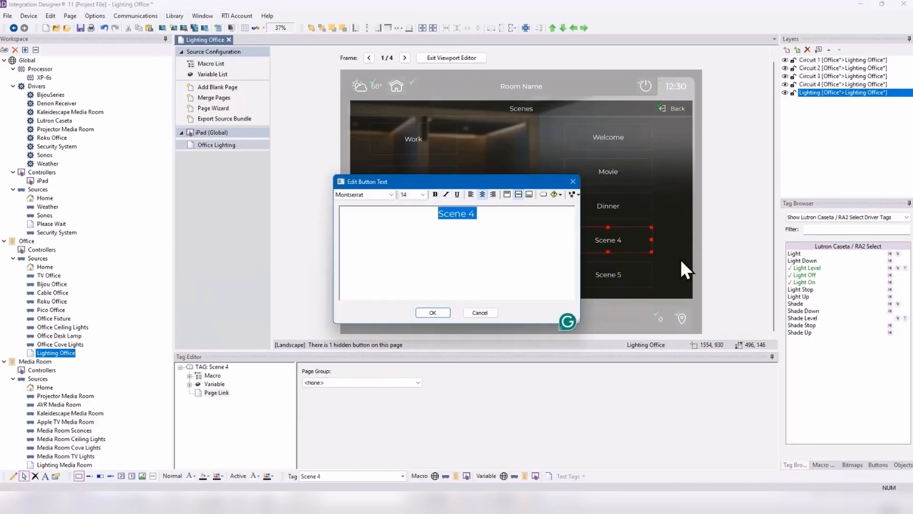
type("Evening")
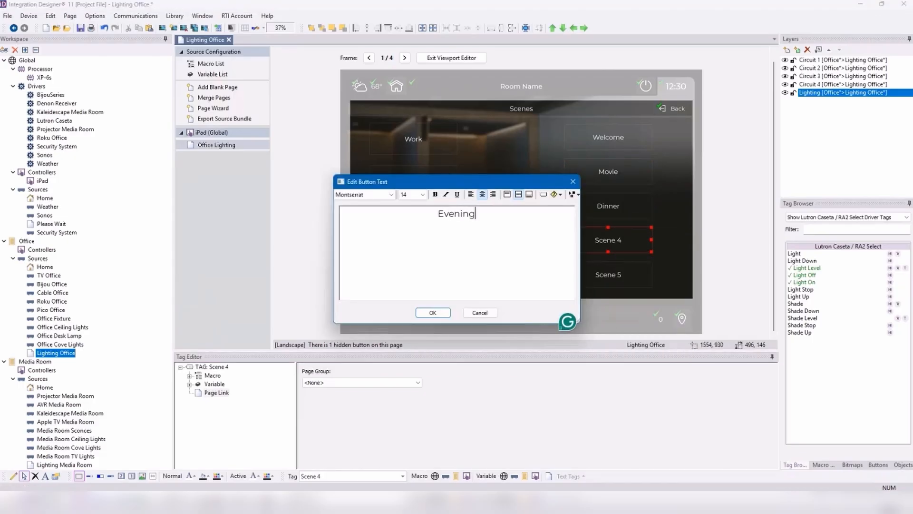
left_click(443, 313)
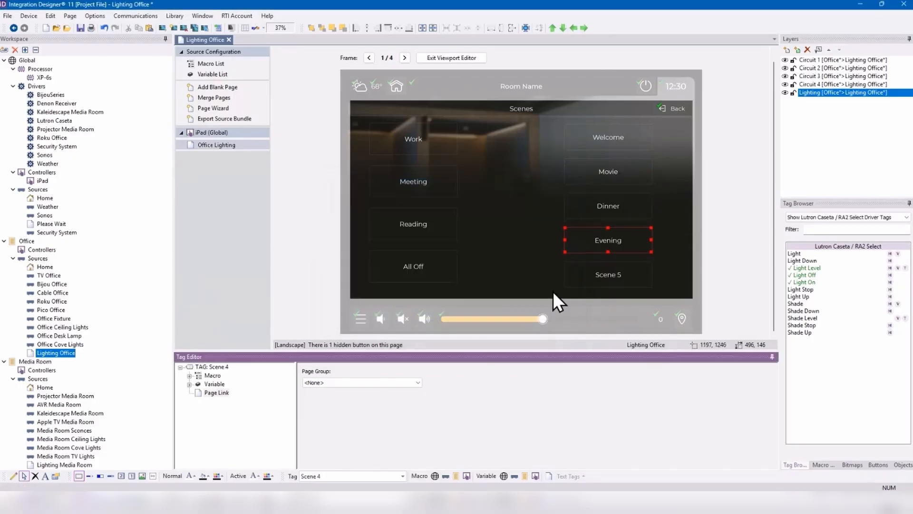
Change the text of the right column's Scene 5 button to Goodbye.
left_click(622, 278)
right_click(622, 278)
left_click(647, 292)
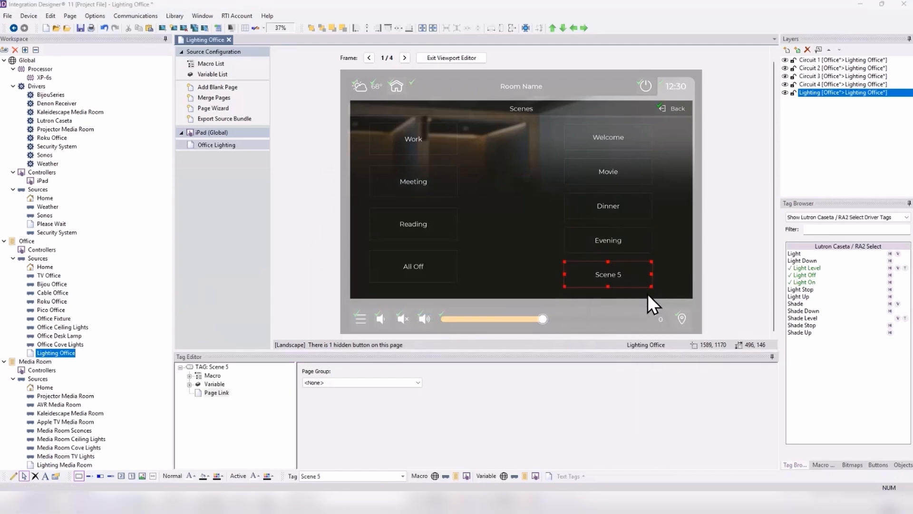
type("Goodbye")
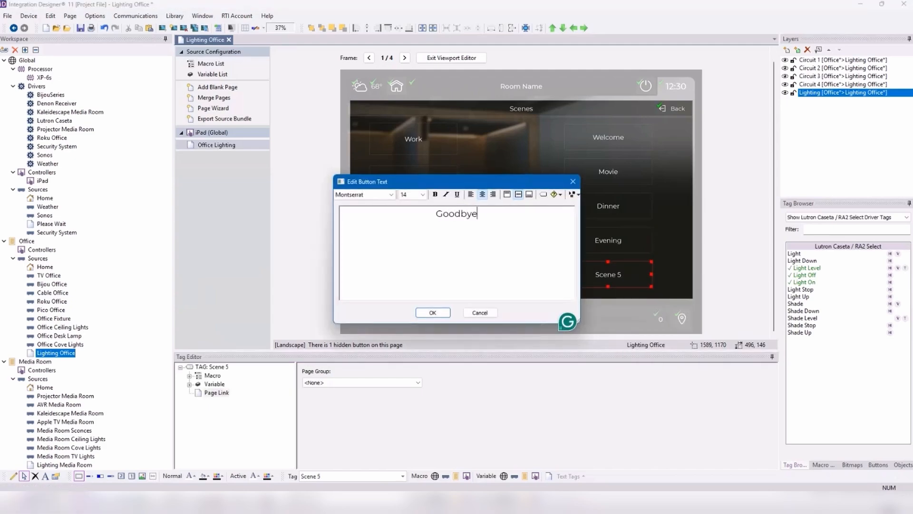
left_click(432, 313)
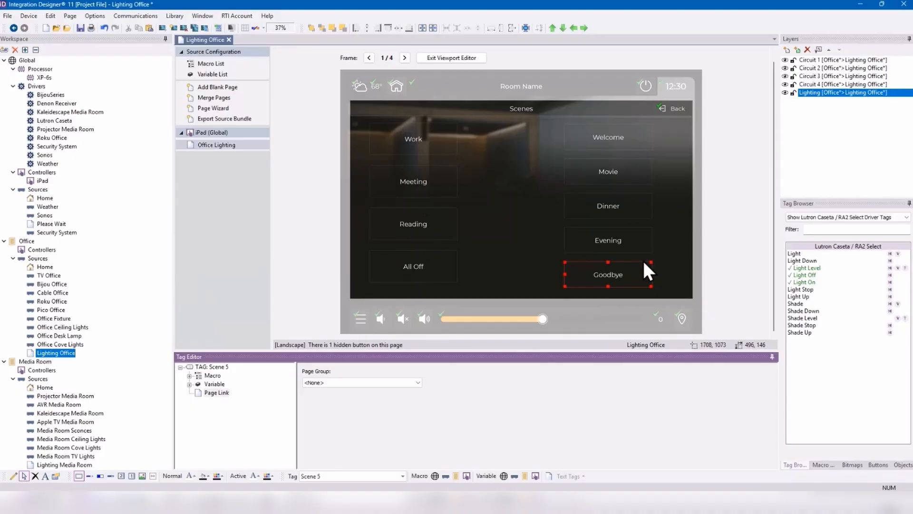
Add a layer named Office Pico with source Office > Pico Office and room Office.
left_click(672, 235)
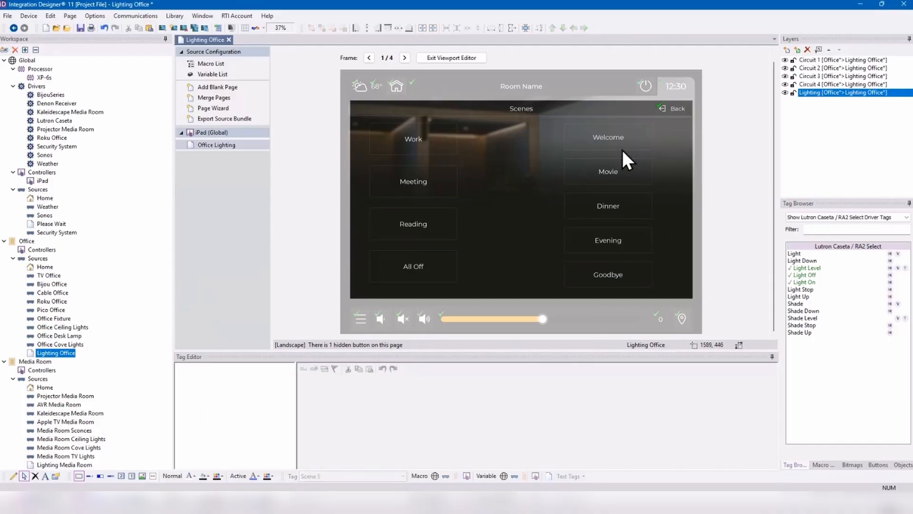
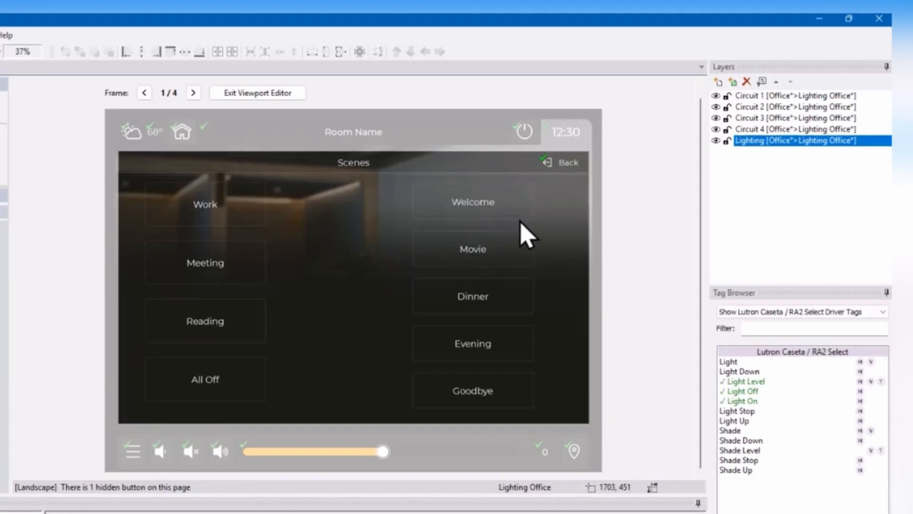
left_click(719, 82)
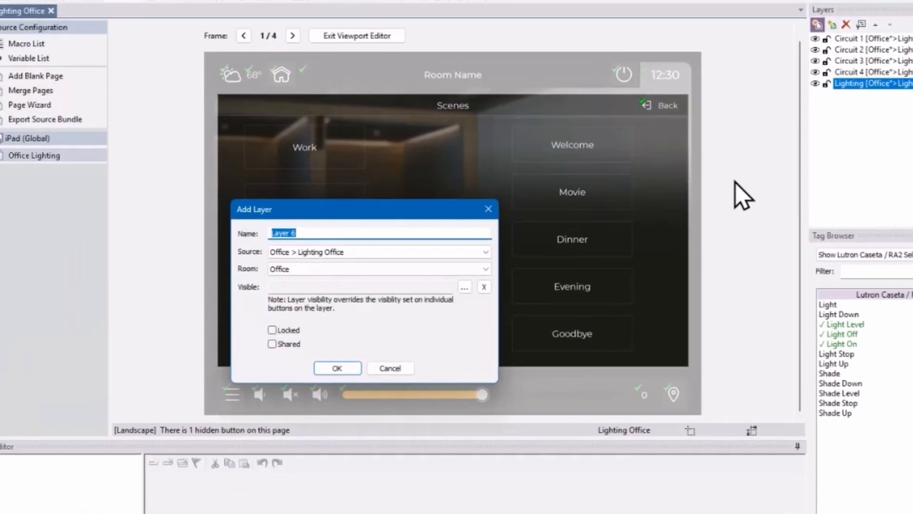
type("P")
key("BackSpace")
type("Offic")
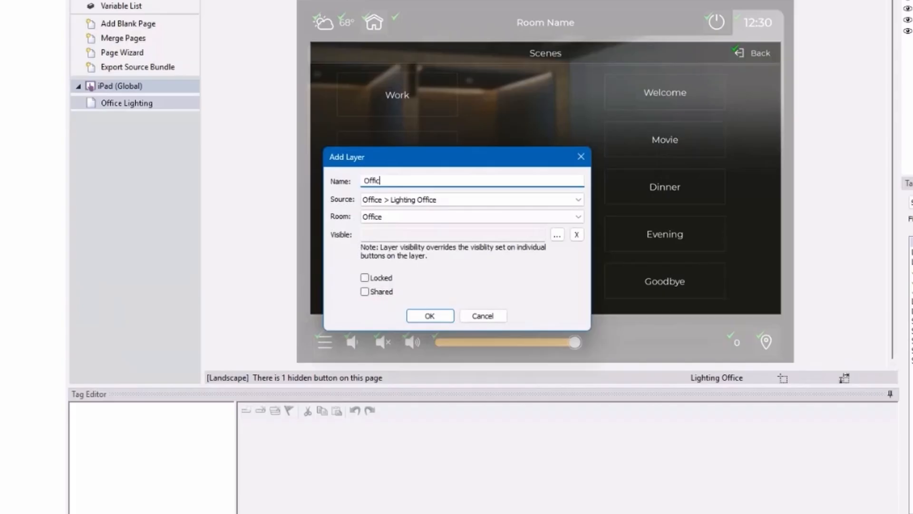
type("e Pico")
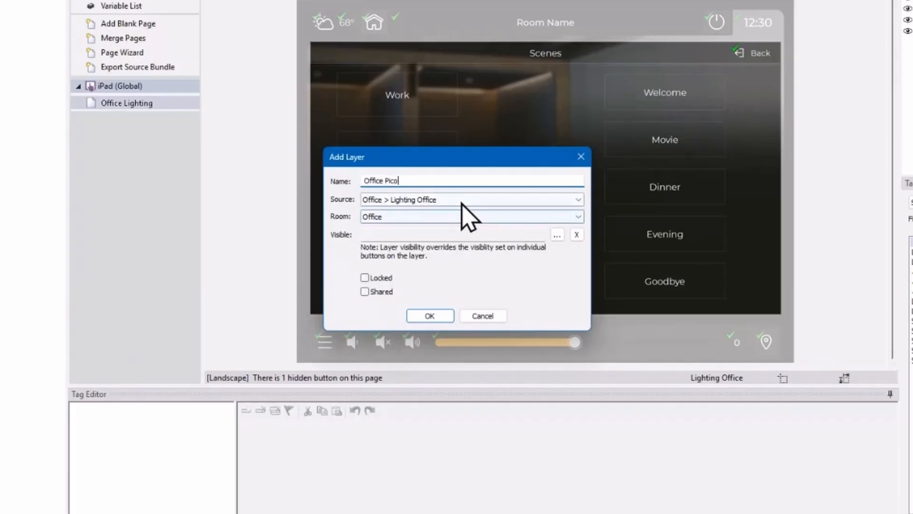
left_click(420, 202)
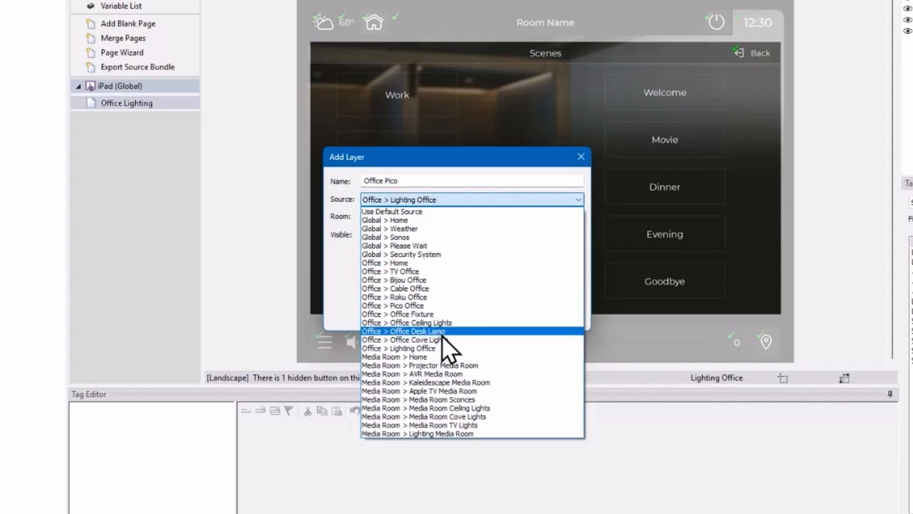
left_click(446, 307)
left_click(417, 217)
left_click(418, 245)
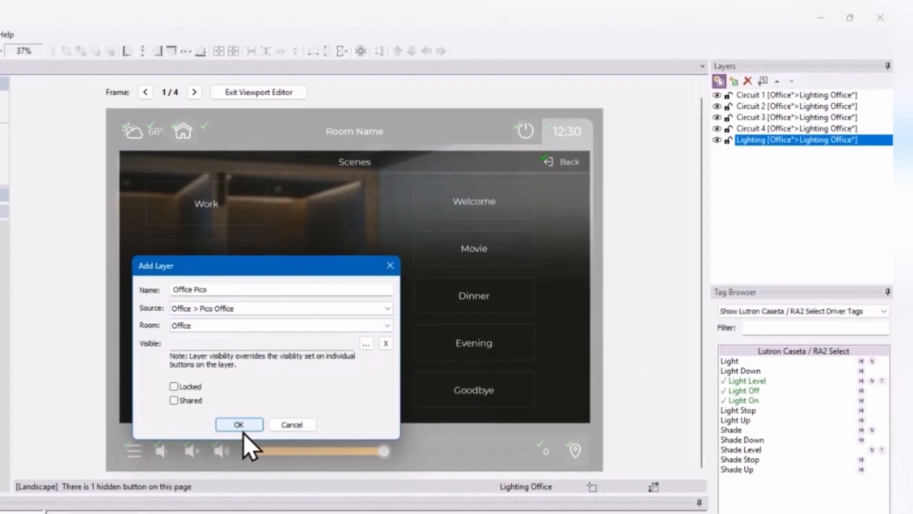
left_click(259, 414)
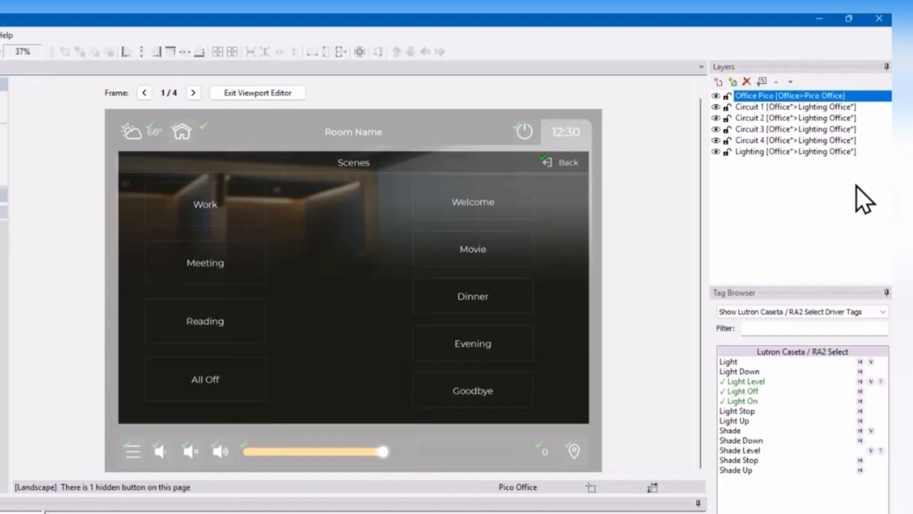
left_click(718, 82)
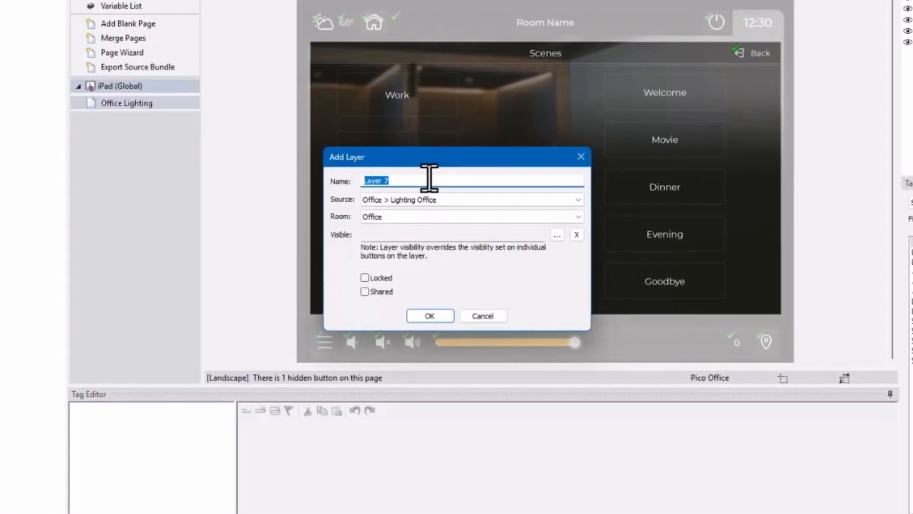
type("Phant")
left_click(415, 200)
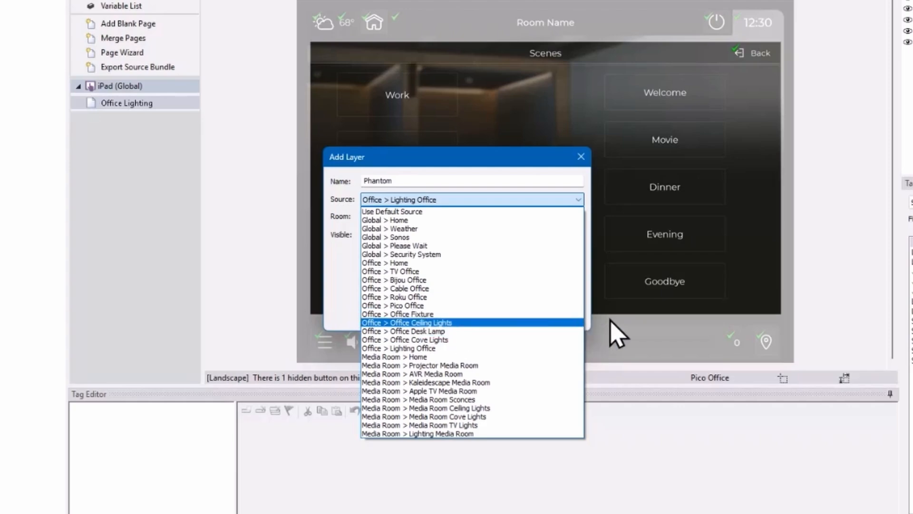
left_click(619, 336)
left_click(481, 315)
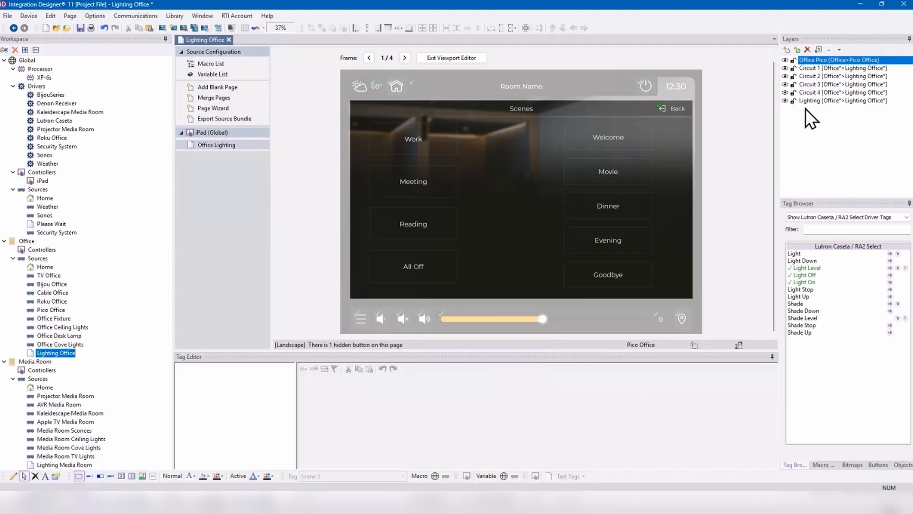
Move the Work, Meeting, Reading and All Off buttons from the Lighting layer to the Office Pico layer.
left_click(787, 101)
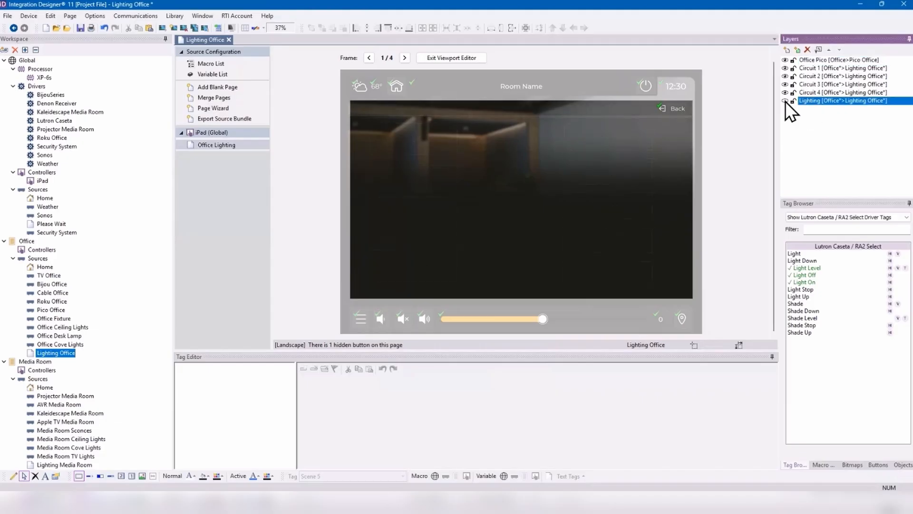
left_click(407, 135)
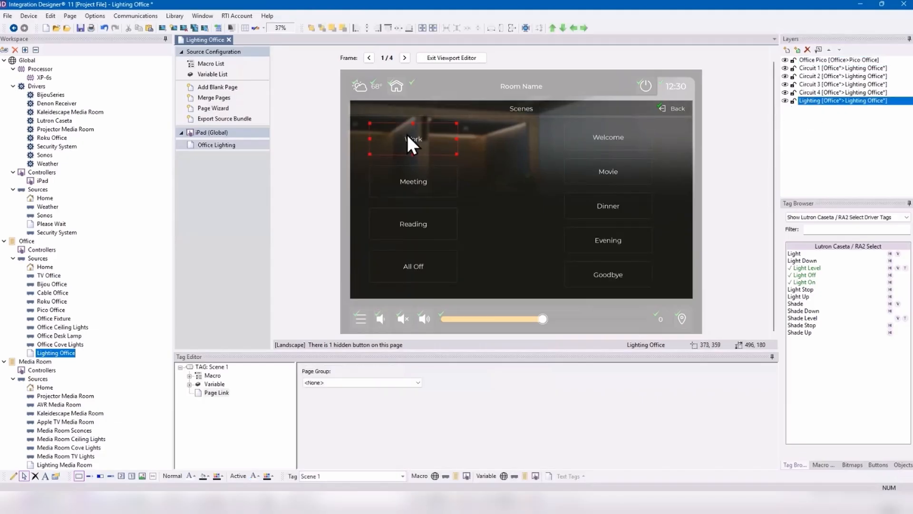
left_click(402, 183, "ctrl")
left_click(418, 238, "ctrl")
left_click(425, 268, "ctrl")
right_click(436, 264)
mouse_move(497, 402)
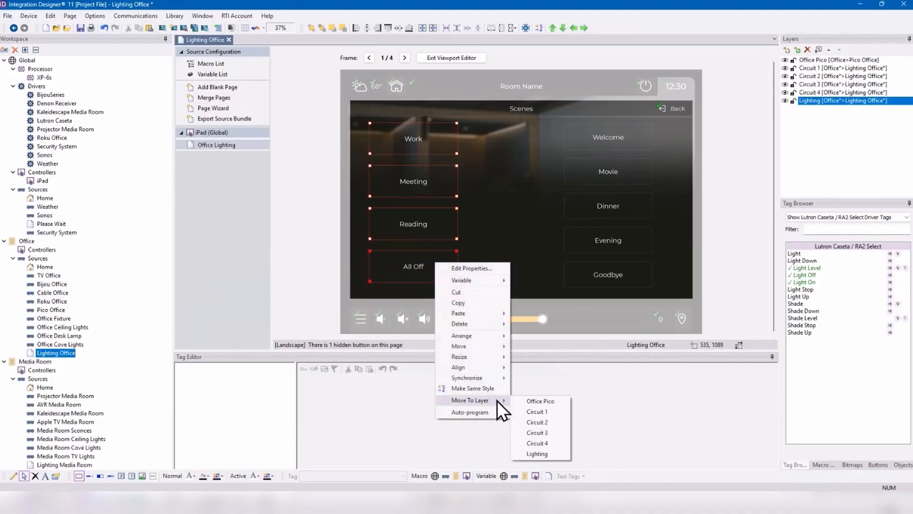
left_click(538, 401)
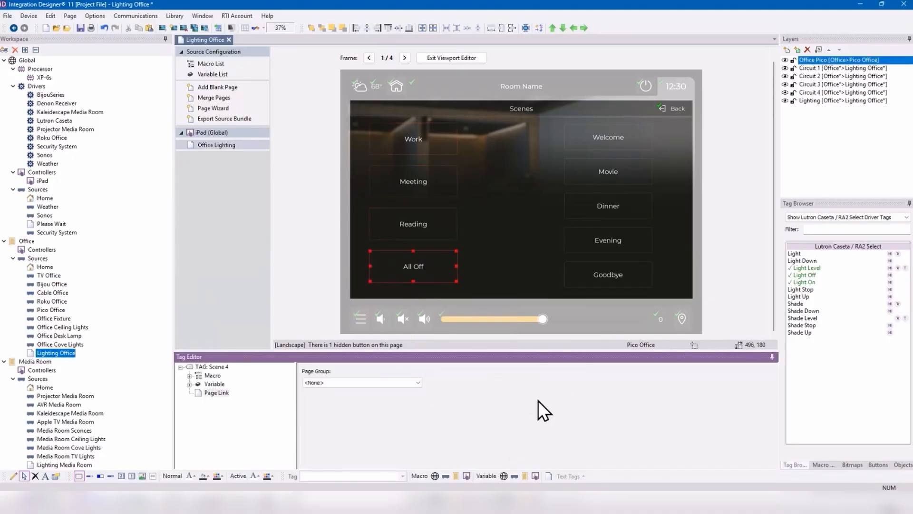
left_click(490, 223)
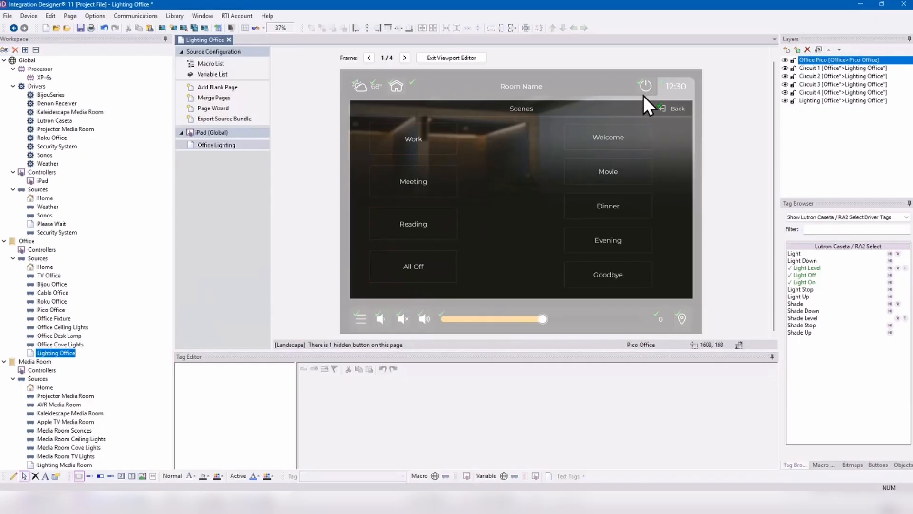
Toggle the visibility of the Office Pico and Lighting layers to check which buttons each one holds.
left_click(785, 60)
left_click(786, 61)
left_click(787, 101)
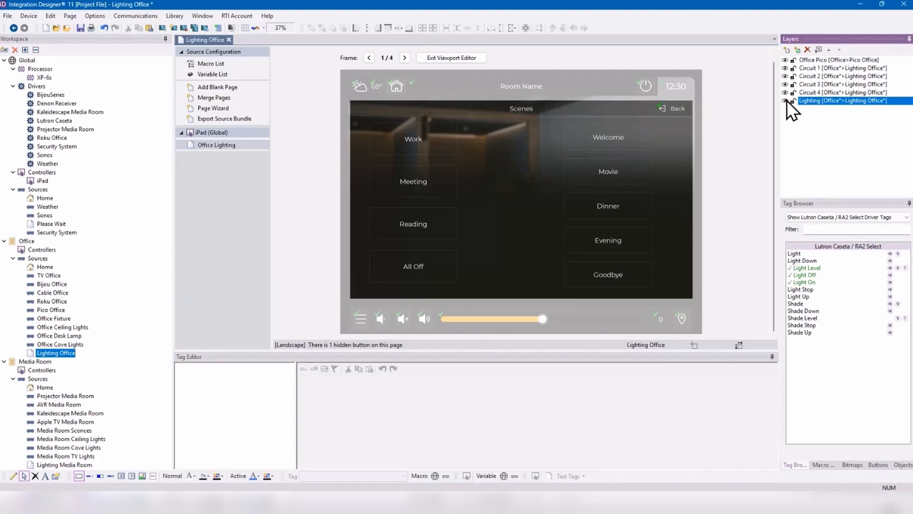
Add a command step to the Work button's source macro for Office > Pico Office.
left_click(420, 143)
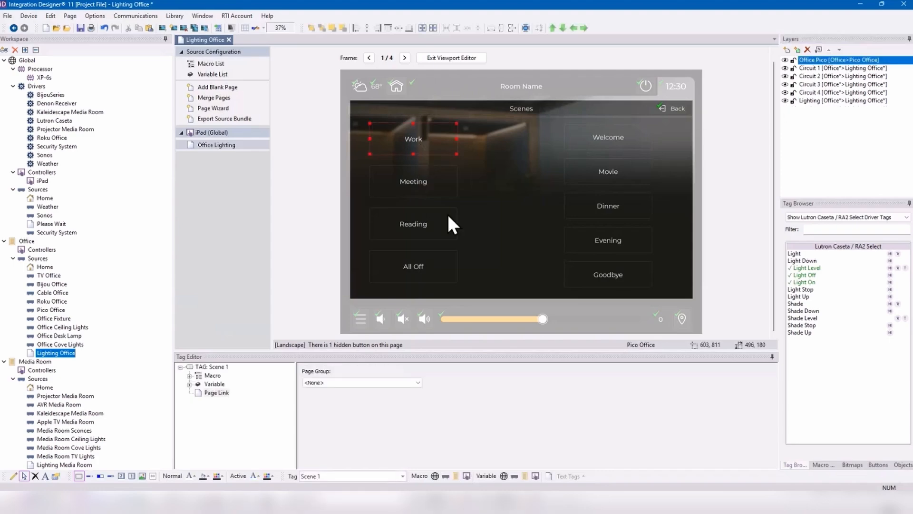
left_click(190, 376)
left_click(242, 395)
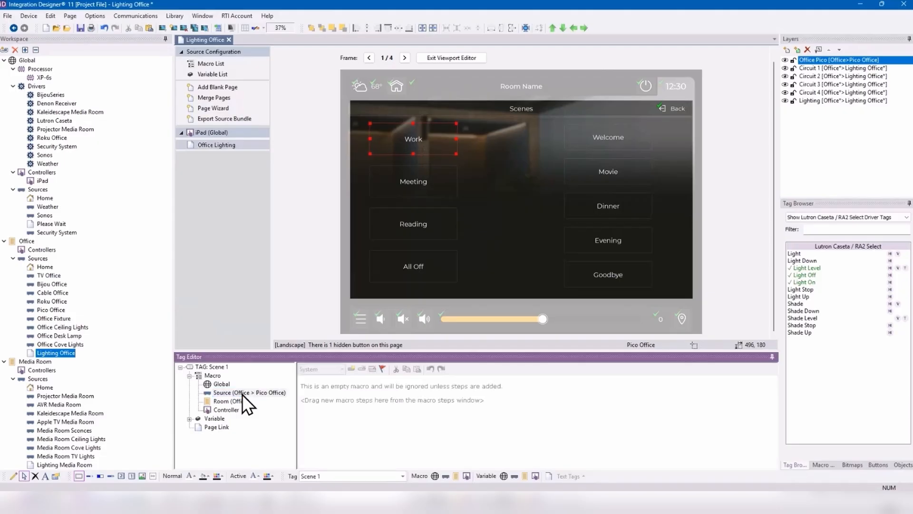
left_click(820, 465)
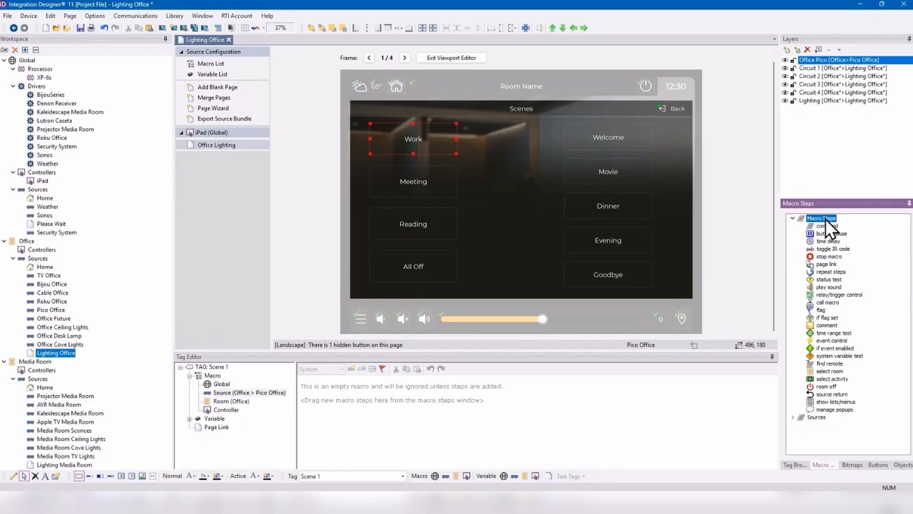
left_click_drag(826, 226, 452, 418)
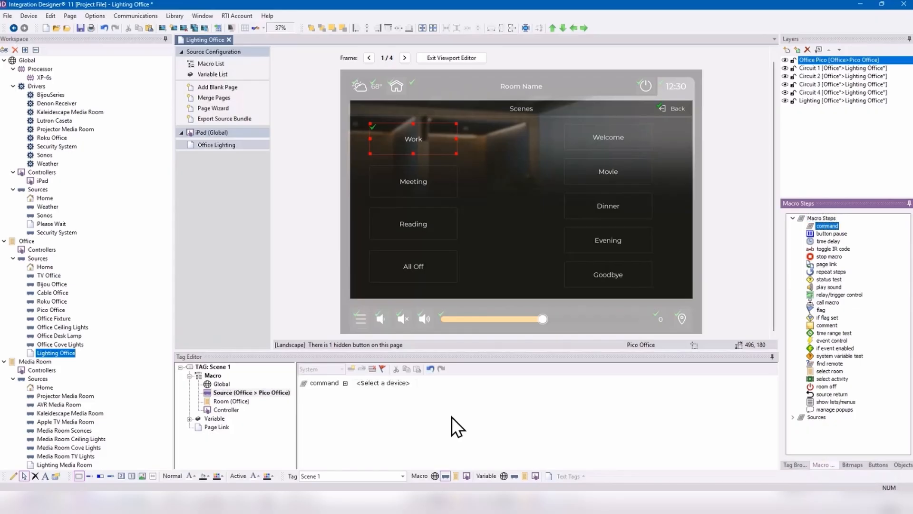
Set the Work command's device to Lutron Caseta and its function to Keypads \ Pico Wireles Control Button.
left_click(386, 385)
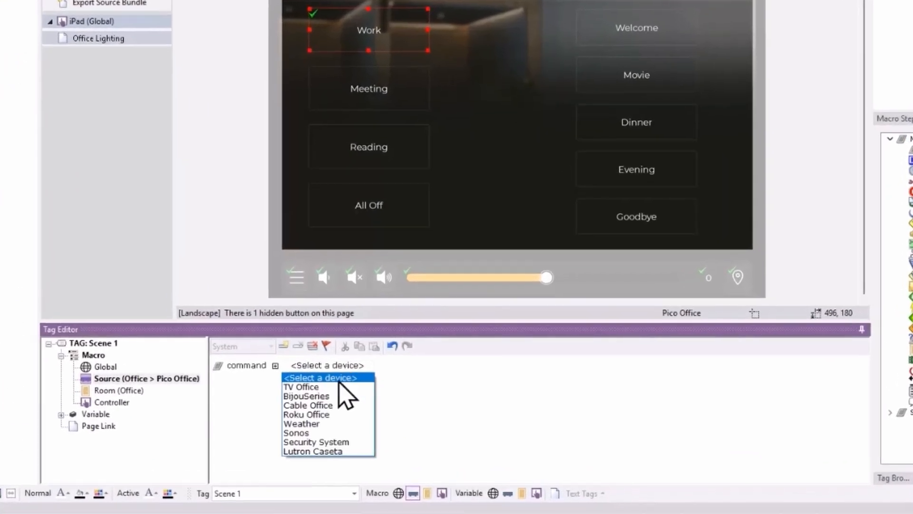
left_click(323, 452)
left_click(421, 367)
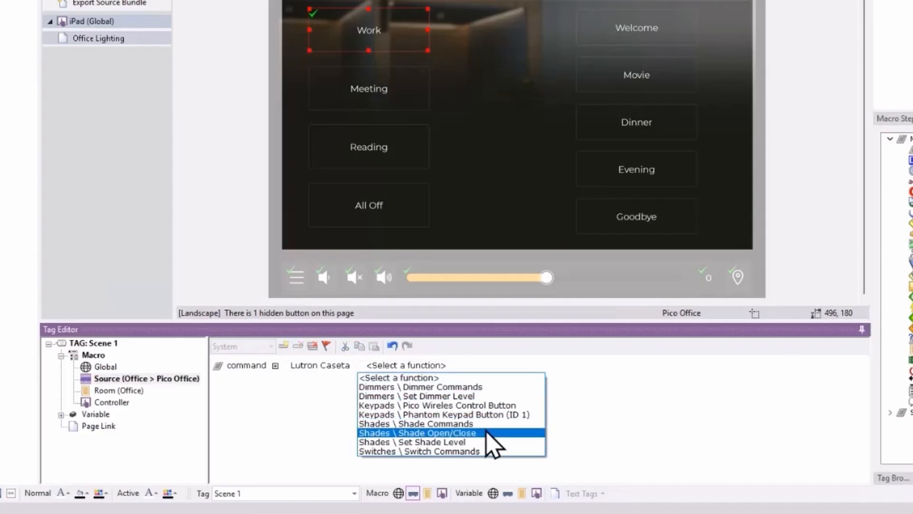
left_click(499, 410)
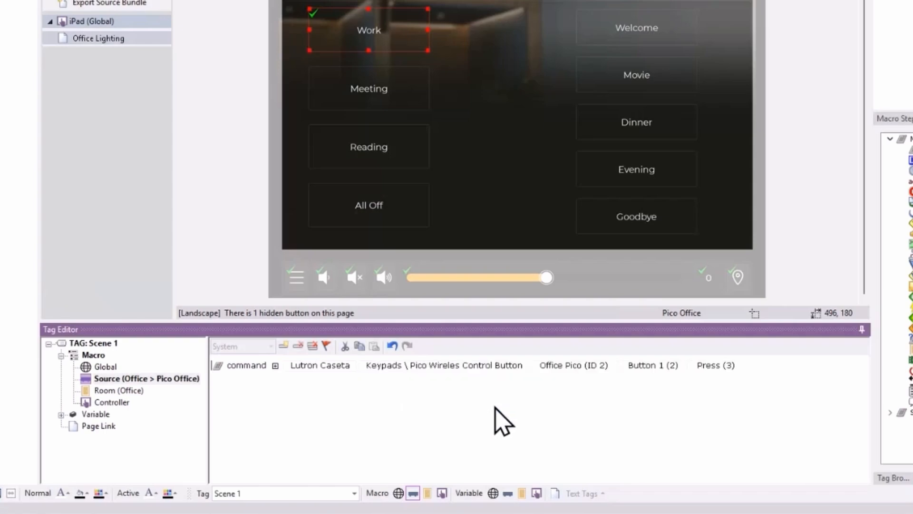
Set the Work command to Office Pico (ID 2), PJ2-4B Button 1 (8), and check the Lutron Caseta integration report.
left_click(580, 381)
left_click(601, 379)
left_click(665, 366)
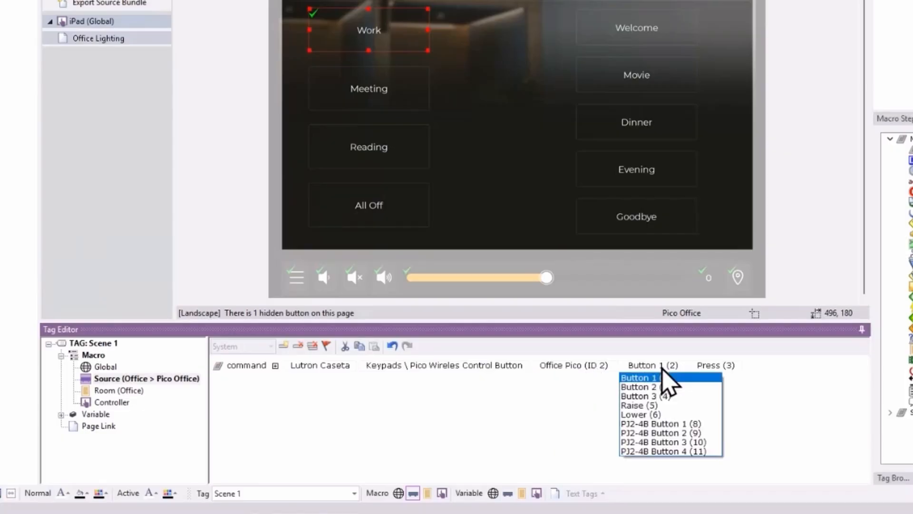
left_click(668, 425)
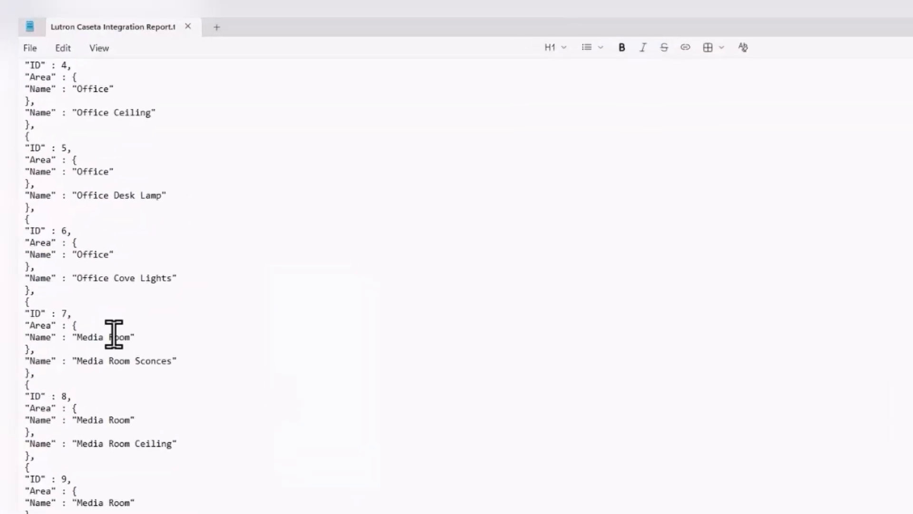
scroll(114, 335, "up", 10)
left_click_drag(29, 193, 147, 301)
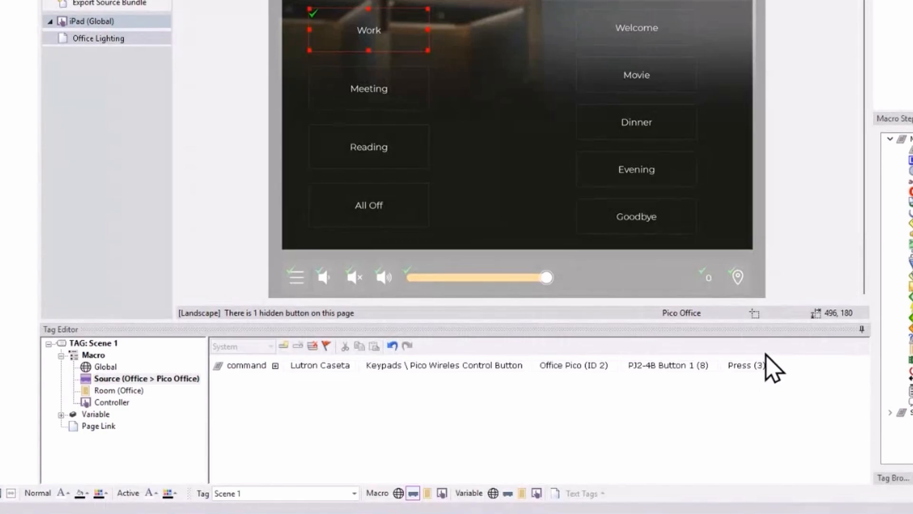
Copy the Work command into the Meeting button's source macro and set it to PJ2-4B Button 2 (9).
left_click(227, 370)
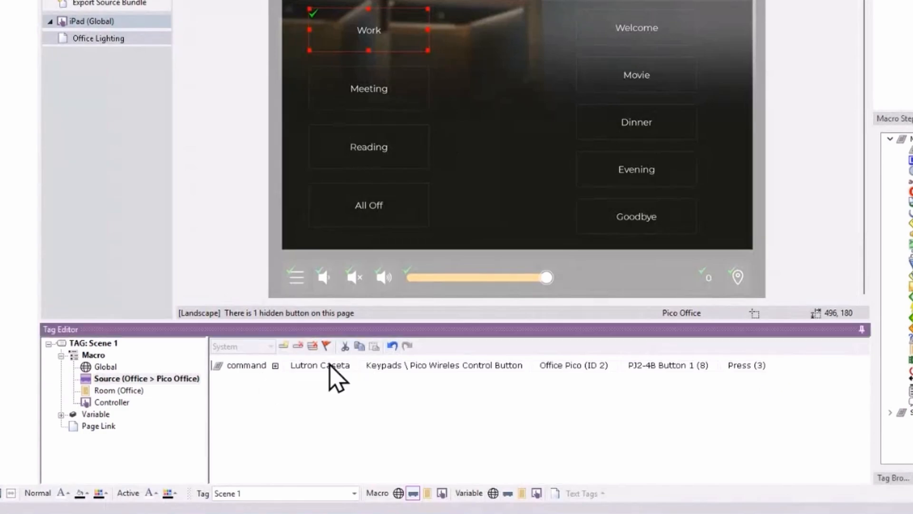
left_click(414, 102)
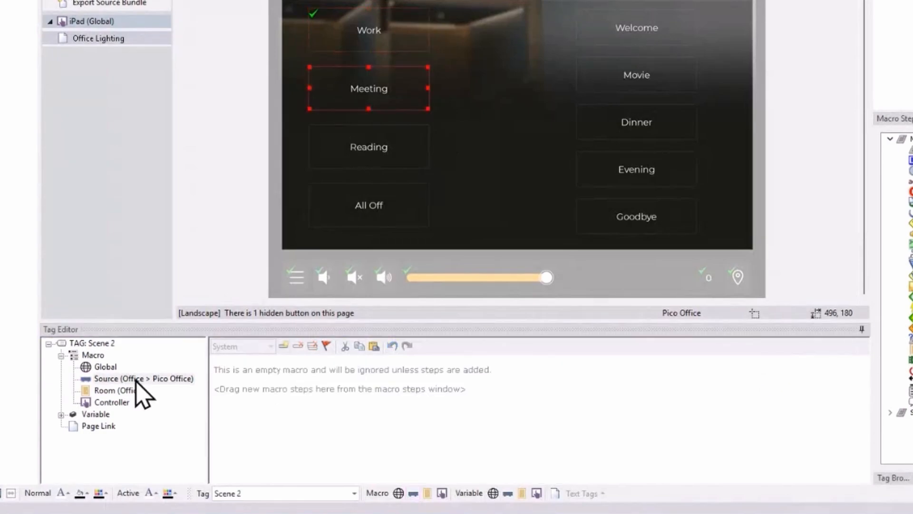
left_click(374, 345)
left_click(707, 369)
left_click(679, 434)
Paste the copied command into the Reading button's source macro and set it to PJ2-4B Button 3 (10).
left_click(389, 163)
left_click(375, 345)
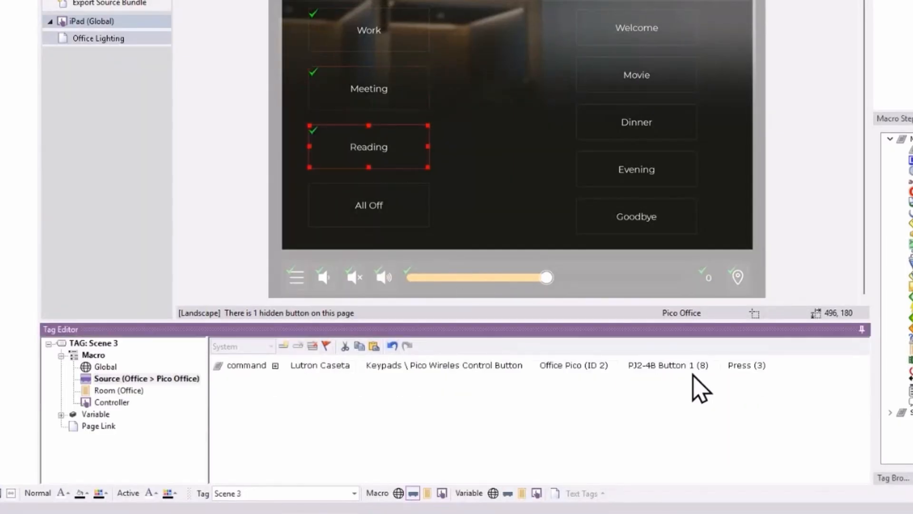
left_click(703, 369)
left_click(698, 442)
Paste the copied command into the All Off button's source macro, set to PJ2-4B Button 4 (11) with the Press (3) action.
left_click(379, 210)
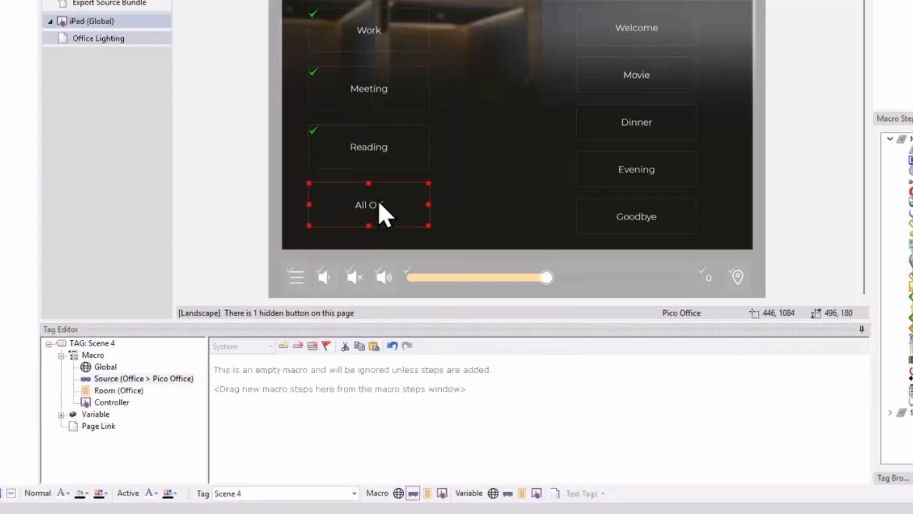
left_click(375, 346)
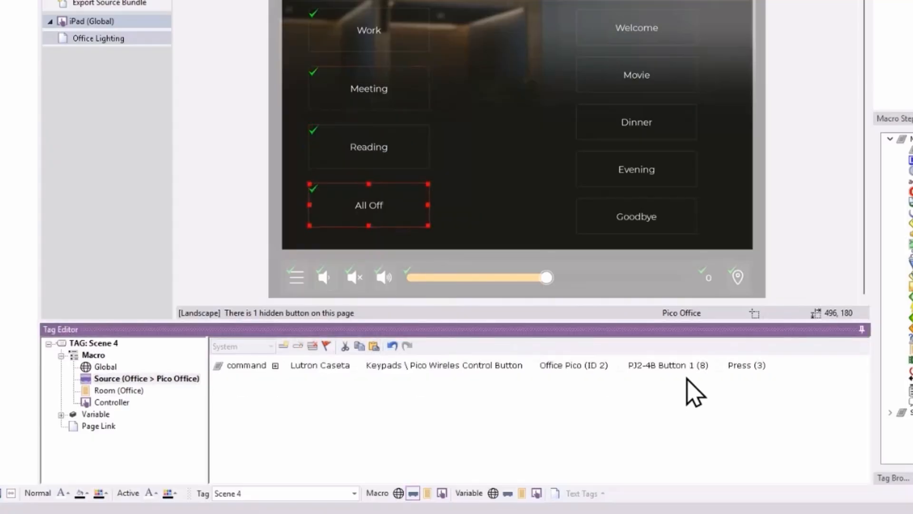
left_click(671, 365)
left_click(712, 452)
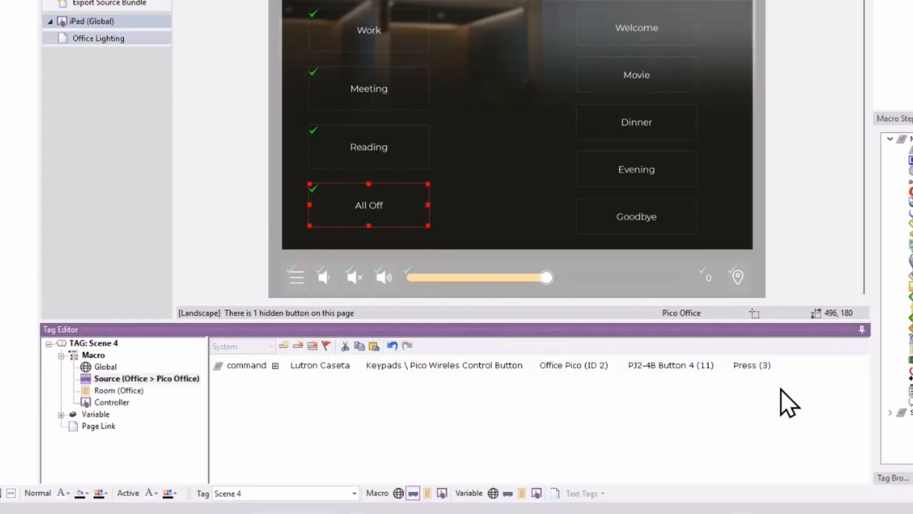
left_click(766, 365)
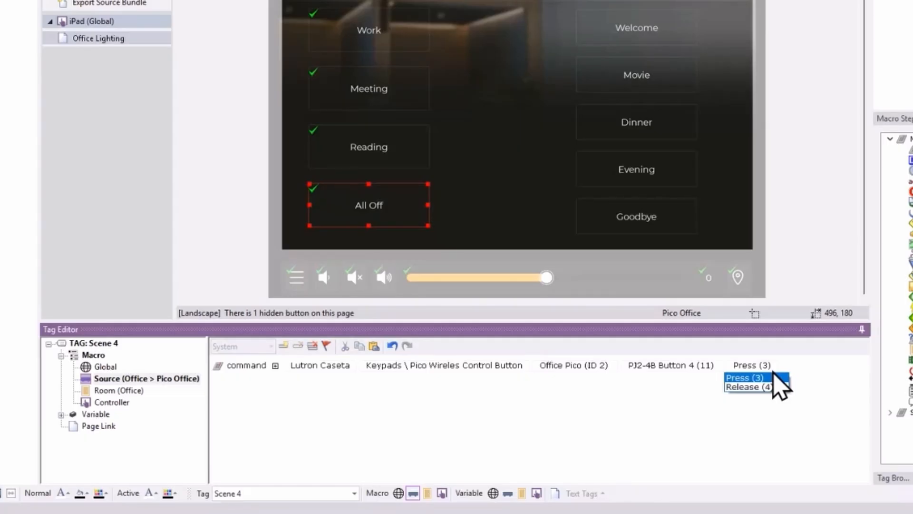
left_click(775, 376)
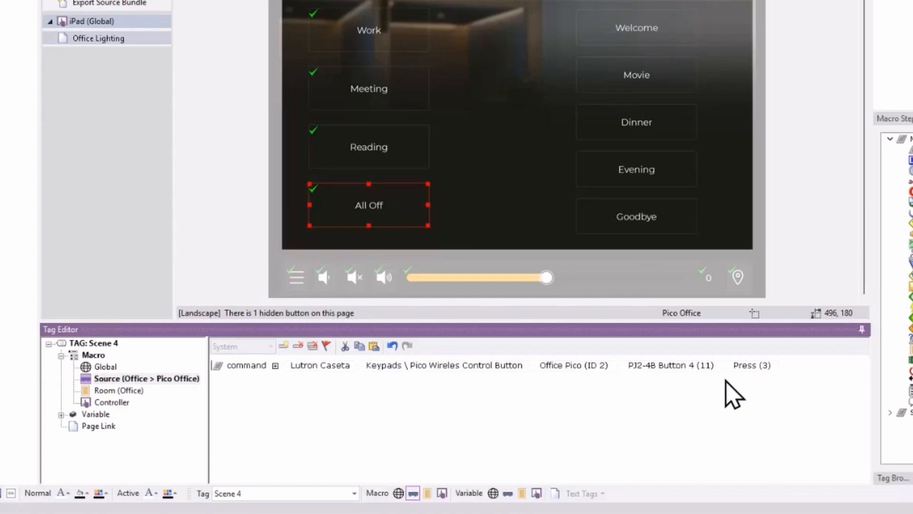
Review the Pico button choices available for the All Off scene button's Lutron Caseta command.
left_click(686, 366)
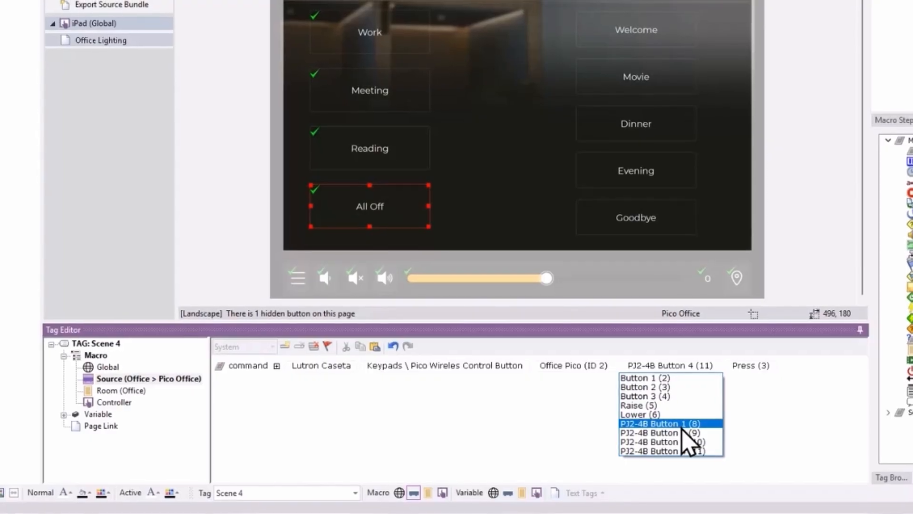
left_click(790, 364)
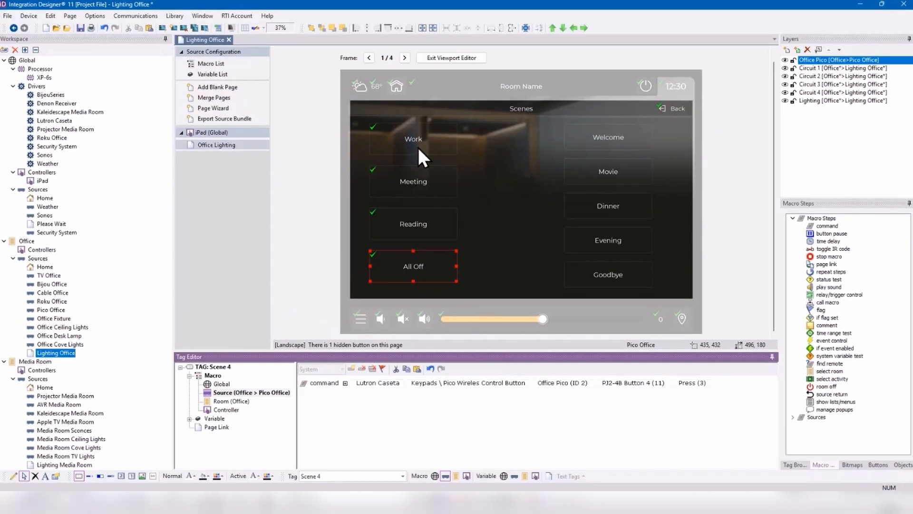
Look through the Lutron Caseta variables available for the Work scene button's Reversed state without assigning one.
left_click(418, 148)
left_click(188, 419)
left_click(240, 436)
left_click(639, 395)
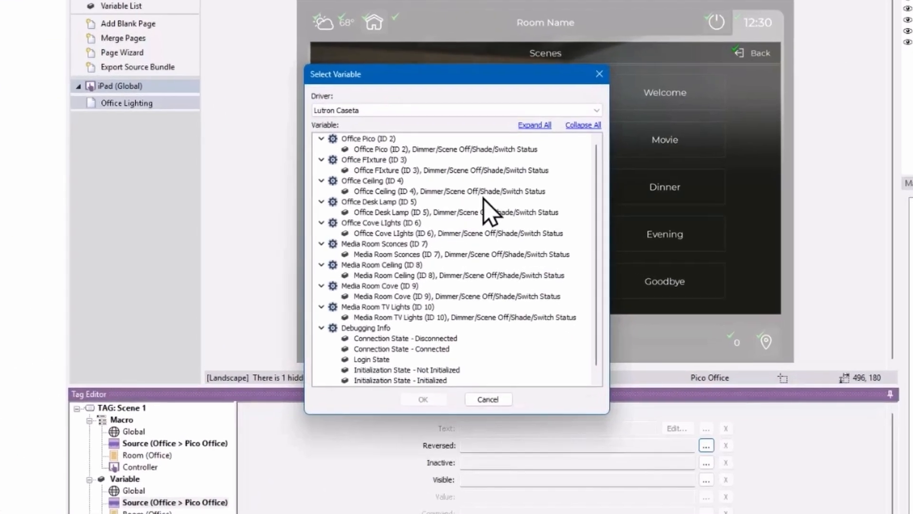
scroll(475, 214, "down", 1)
scroll(475, 206, "up", 1)
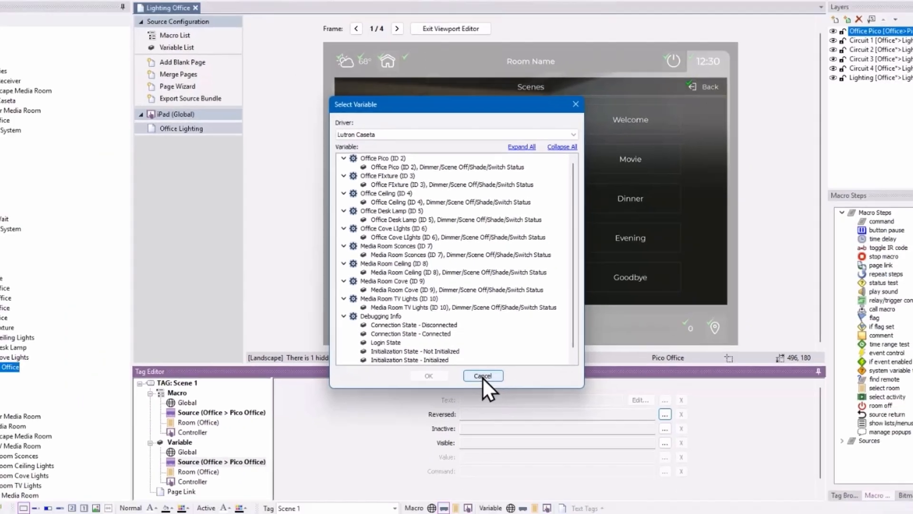
left_click(489, 399)
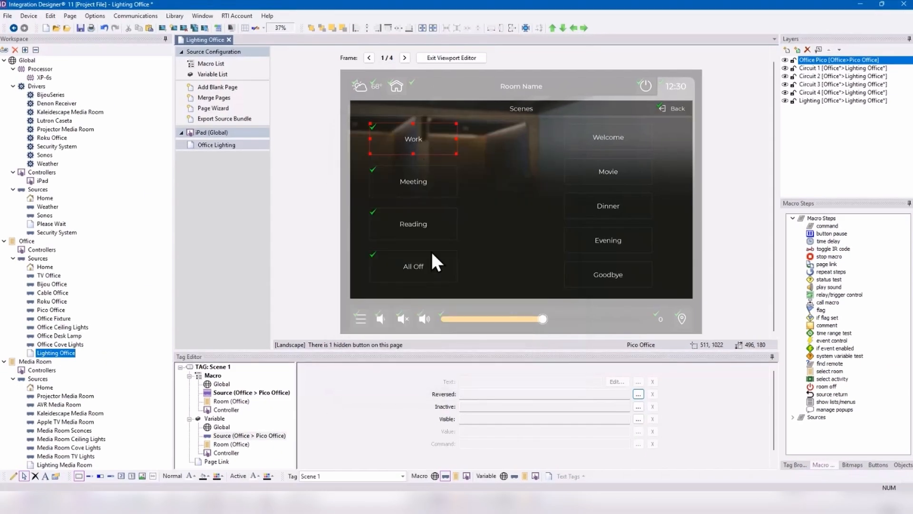
Give the Welcome button's source macro a Lutron Caseta command using the Phantom Keypad Button (ID 1) function.
left_click(633, 140)
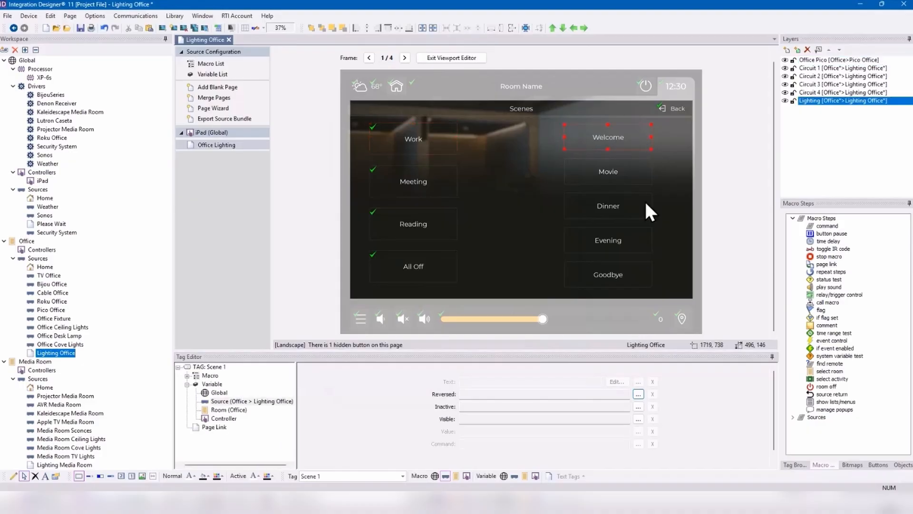
left_click(187, 375)
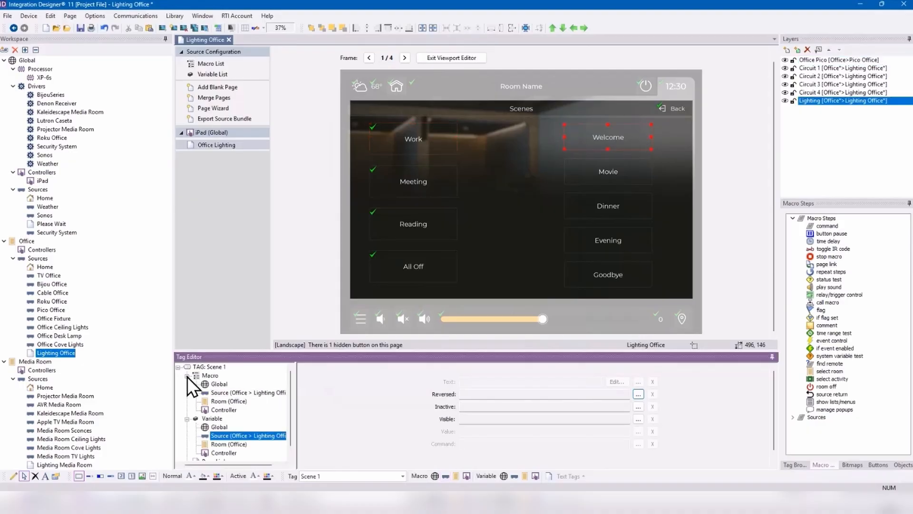
left_click(225, 392)
left_click_drag(822, 220, 384, 390)
left_click(384, 389)
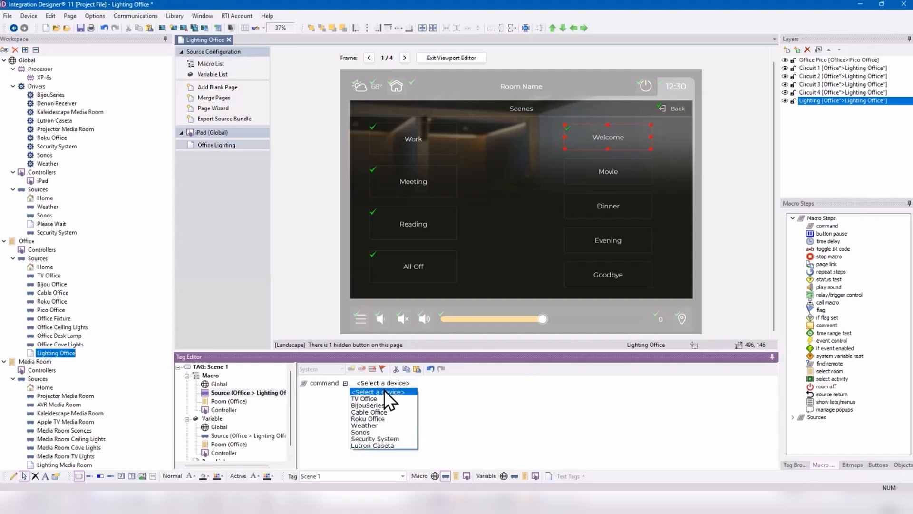
left_click(390, 444)
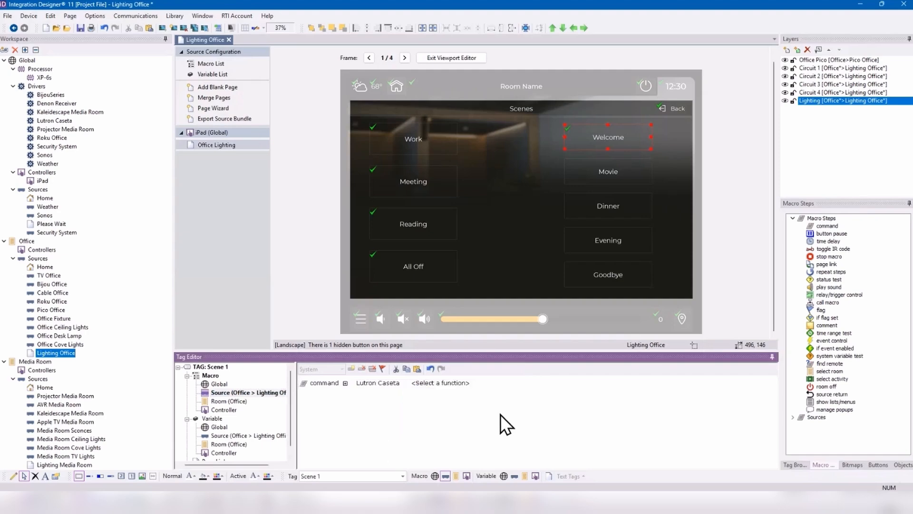
left_click(453, 384)
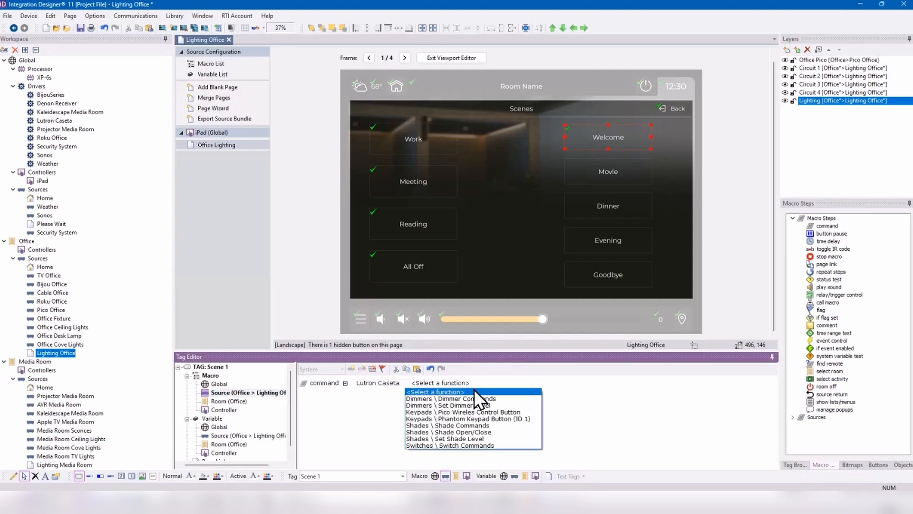
left_click(496, 420)
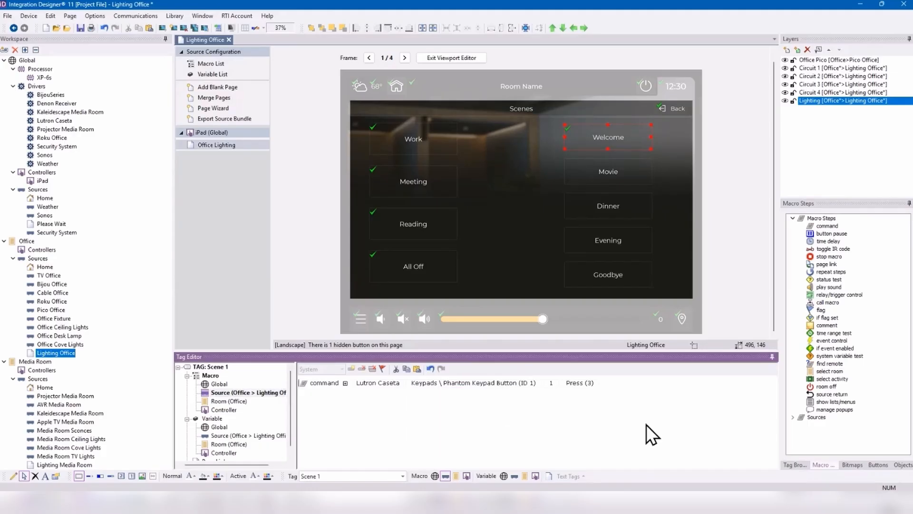
Switch to the Lutron Caseta Integration Report, check the Welcome to Goodbye phantom button numbers, and return to Integration Designer.
left_click(558, 502)
scroll(263, 306, "up", 10)
scroll(261, 306, "up", 20)
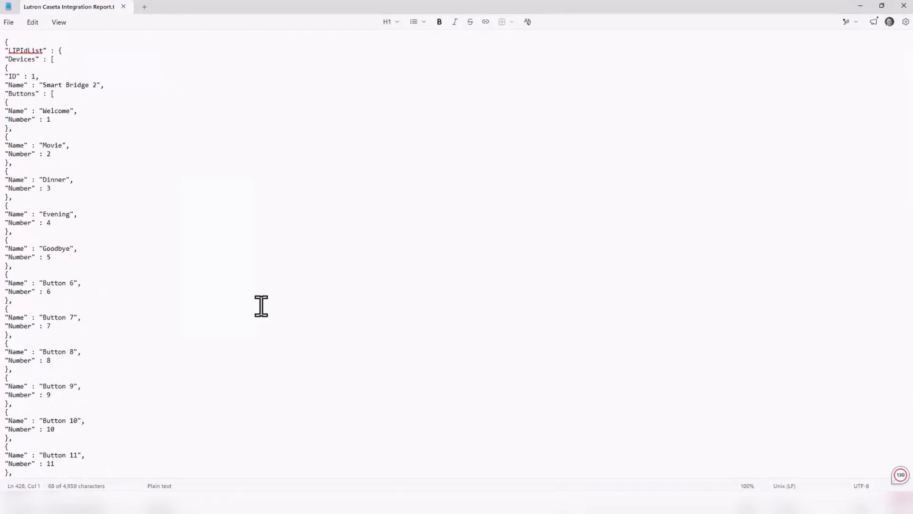
left_click_drag(9, 111, 101, 253)
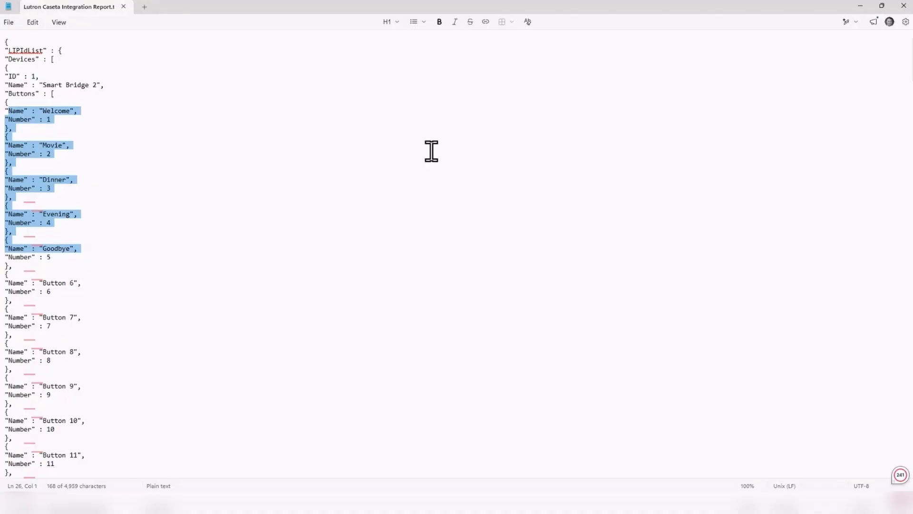
left_click(856, 4)
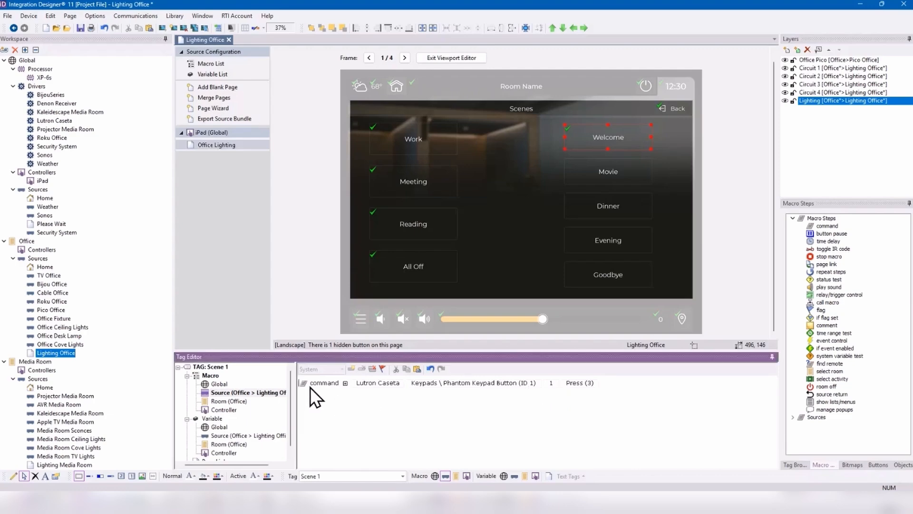
Copy the Welcome command to the Movie and Dinner buttons, using phantom button 2 for Movie and Dinner's number from the integration report.
left_click(619, 181)
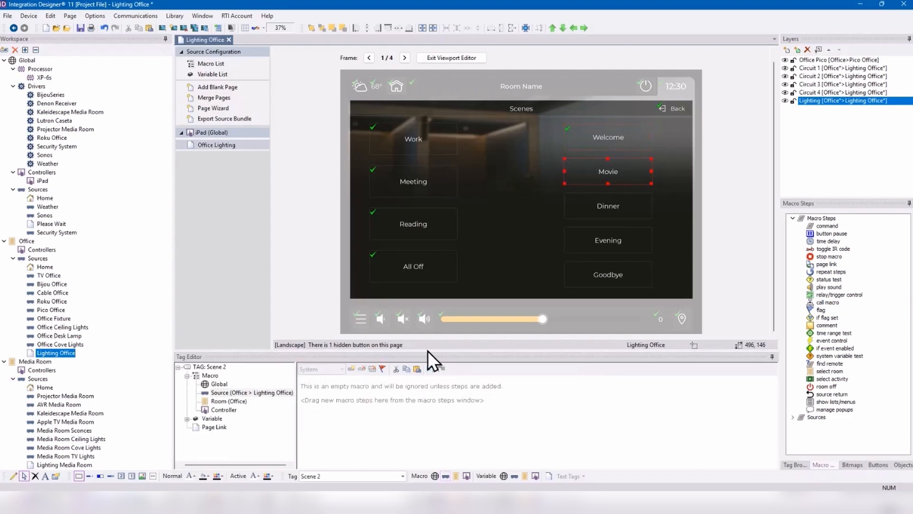
key("ctrl+v")
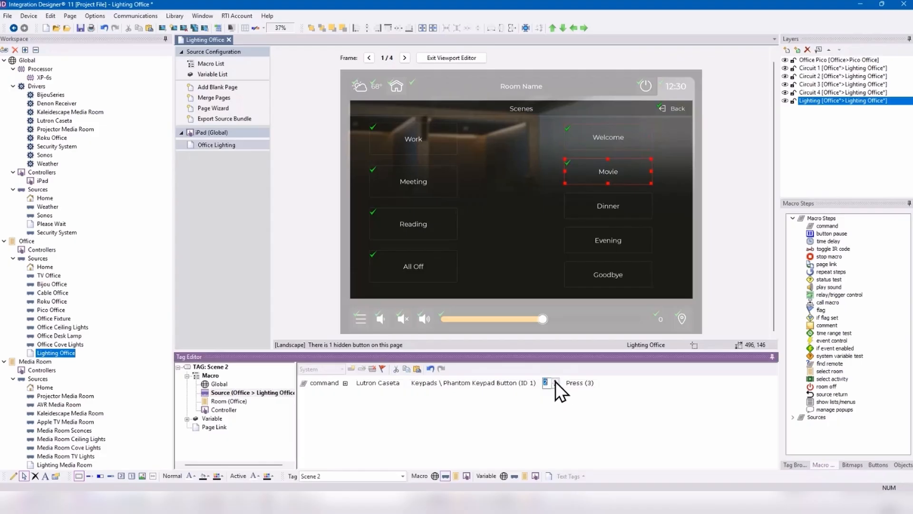
left_click(629, 210)
left_click(418, 369)
left_click(555, 381)
left_click(555, 382)
Paste the phantom keypad command into the Evening and Goodbye buttons, using Evening's reported button number and 5 for Goodbye.
left_click(618, 249)
left_click(415, 371)
left_click(555, 382)
left_click(626, 284)
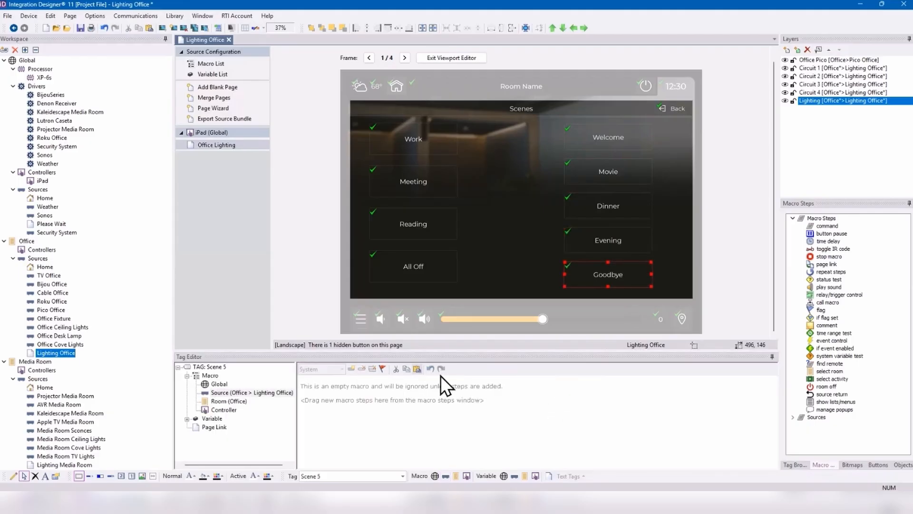
left_click(417, 368)
left_click(554, 381)
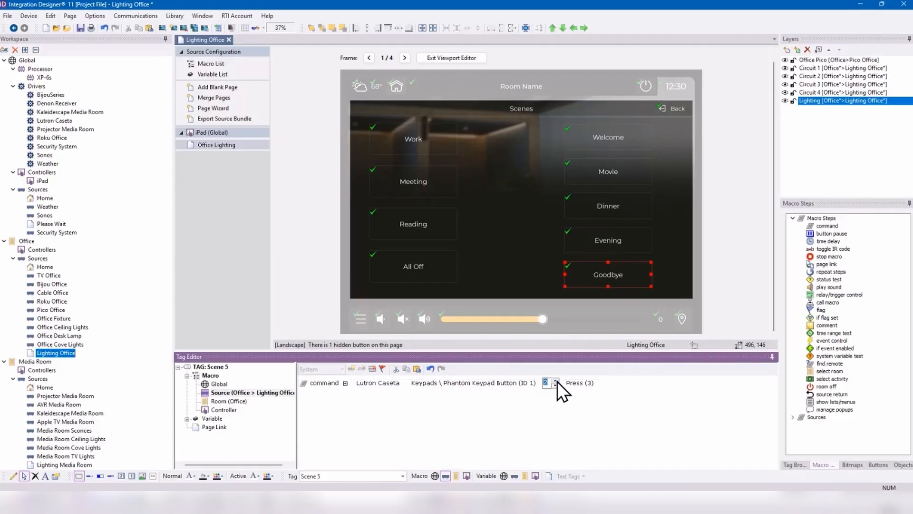
type("5")
key("Return")
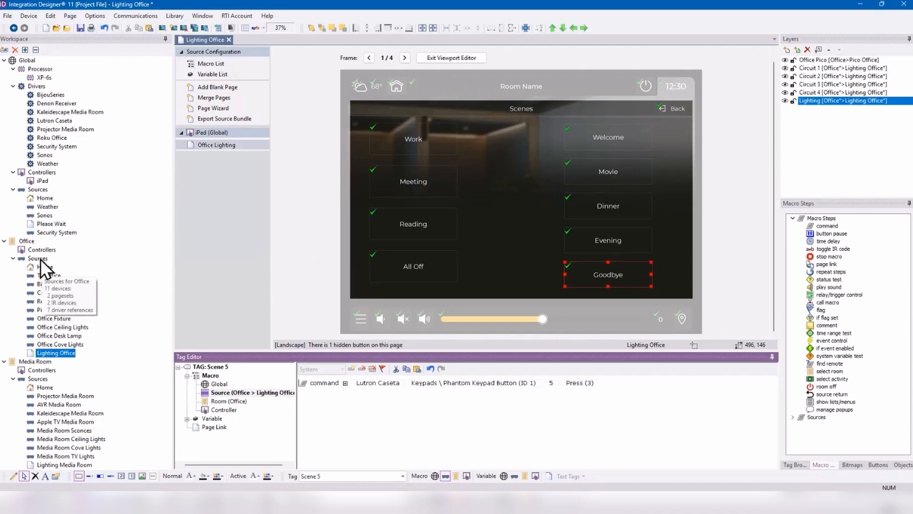
left_click(33, 245)
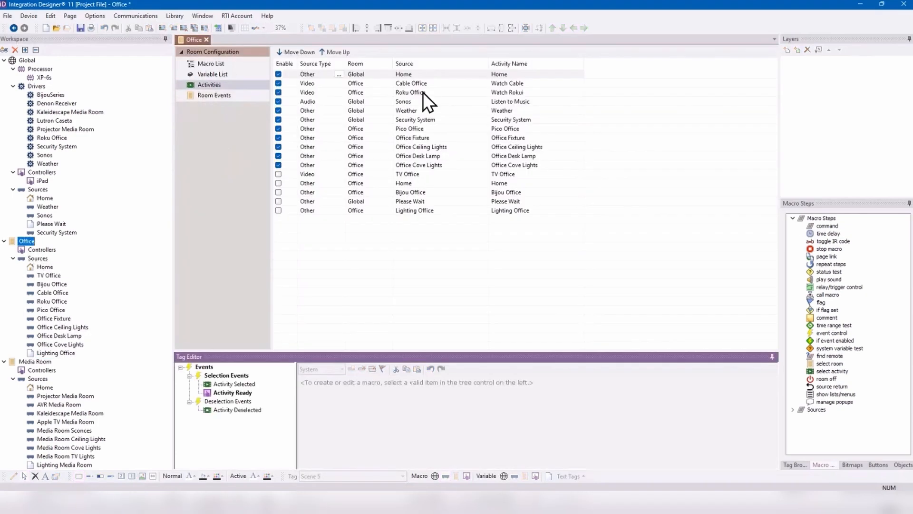
left_click(537, 84)
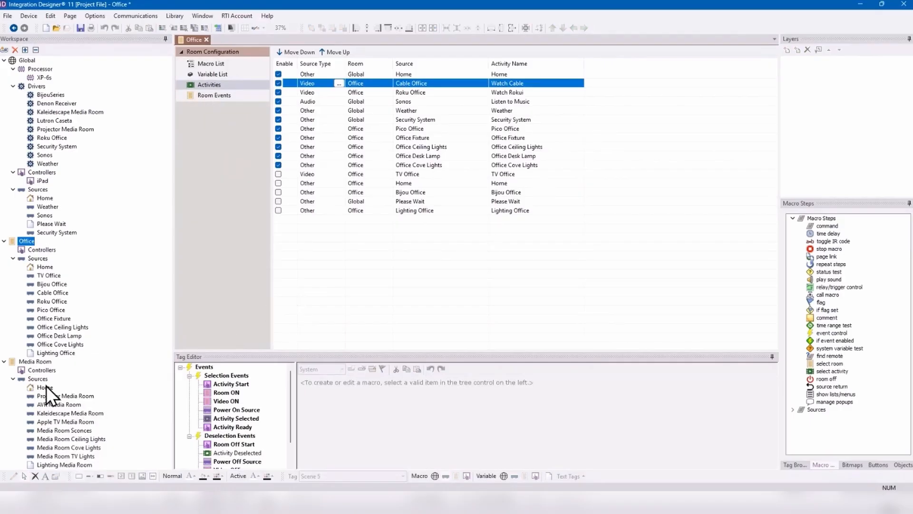
left_click(35, 362)
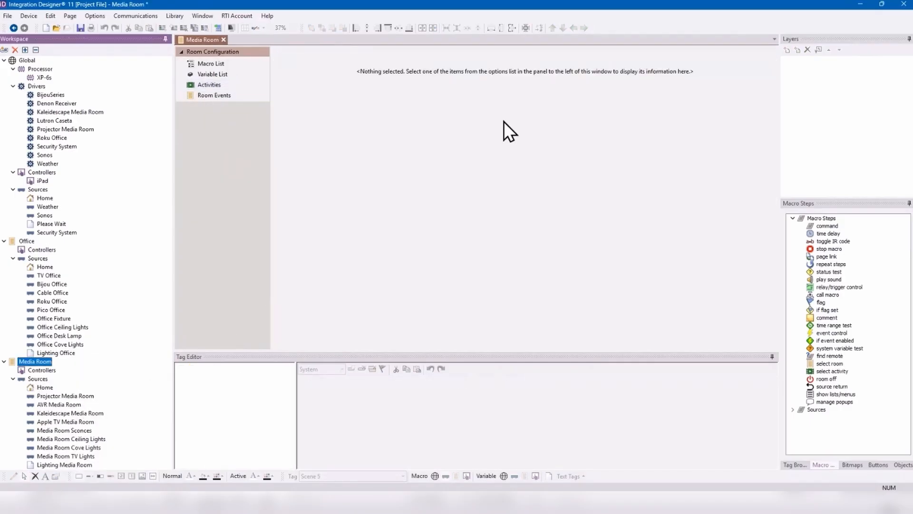
left_click(238, 85)
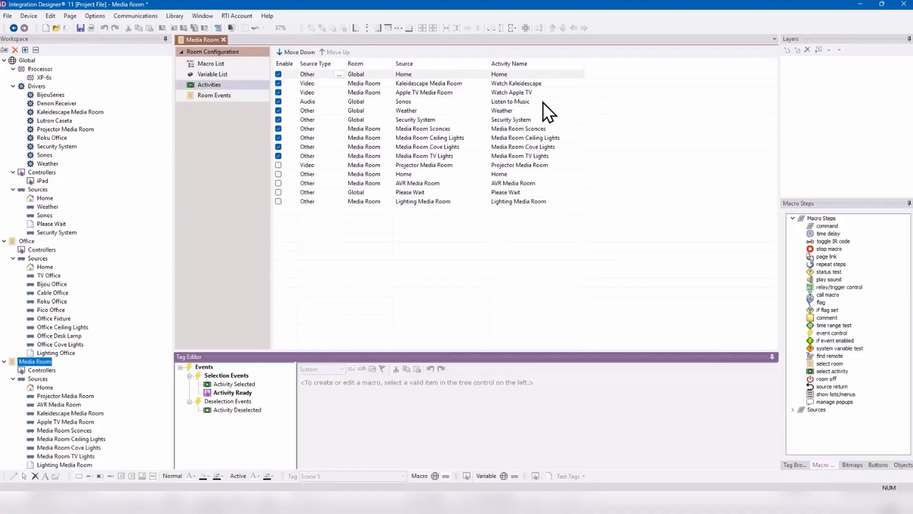
left_click(538, 86)
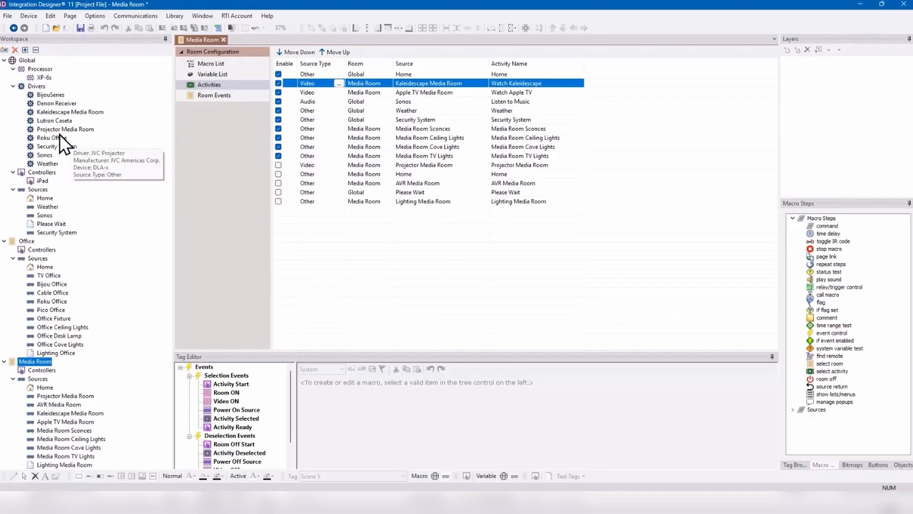
Add the copied Phantom Keypad Button press command to the Kaleidescape Media Room driver's Playing Movie Content event.
double_click(64, 114)
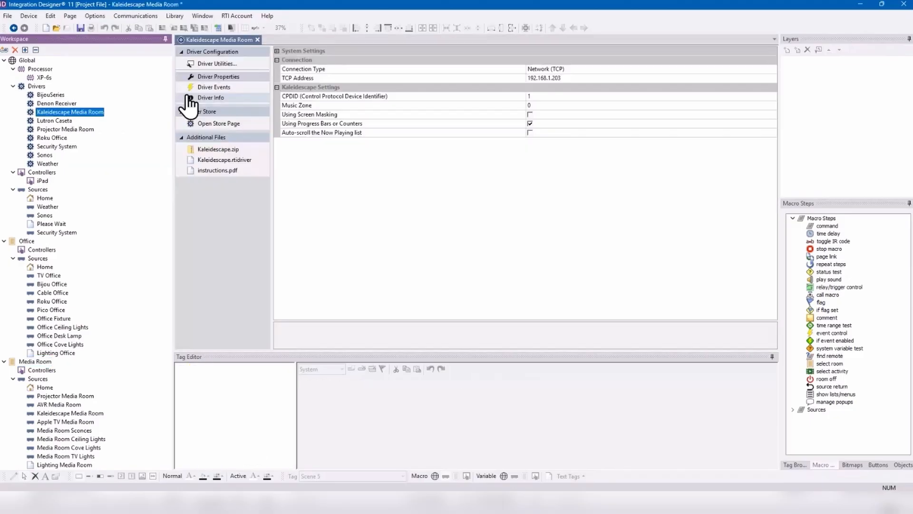
left_click(236, 87)
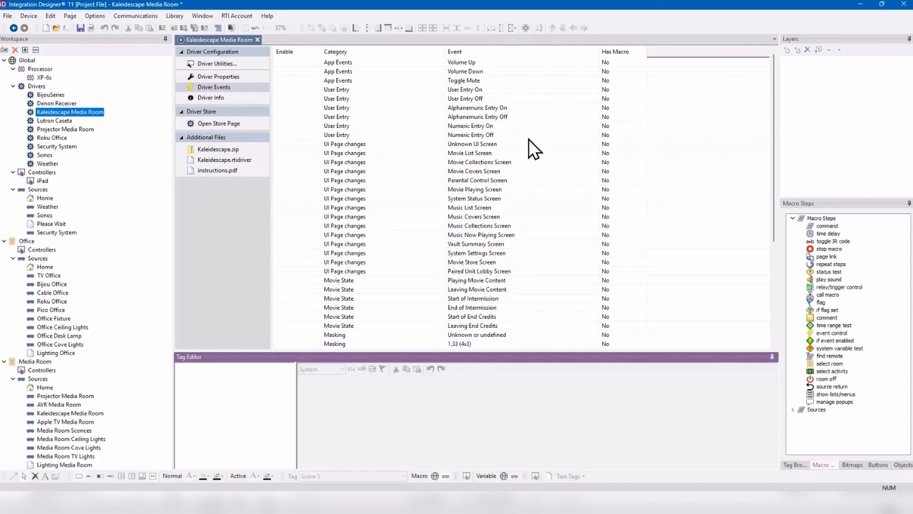
scroll(529, 139, "down", 1)
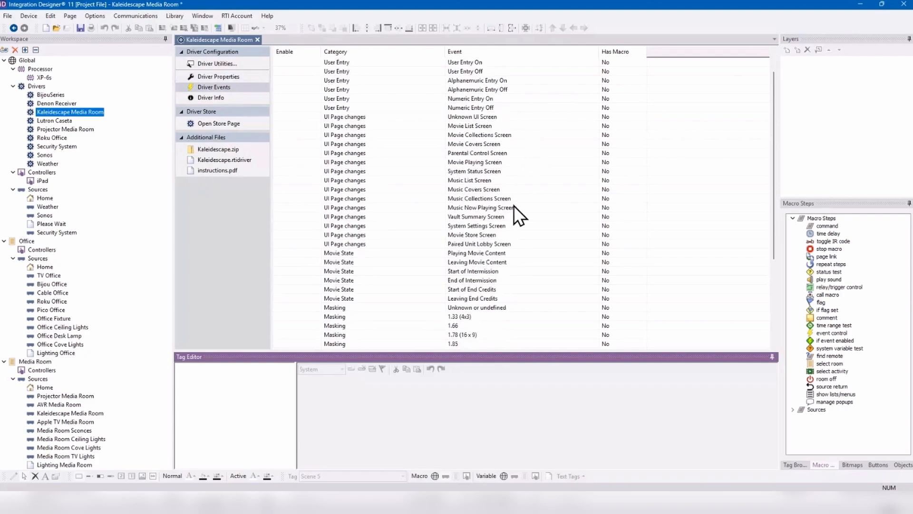
left_click(497, 165)
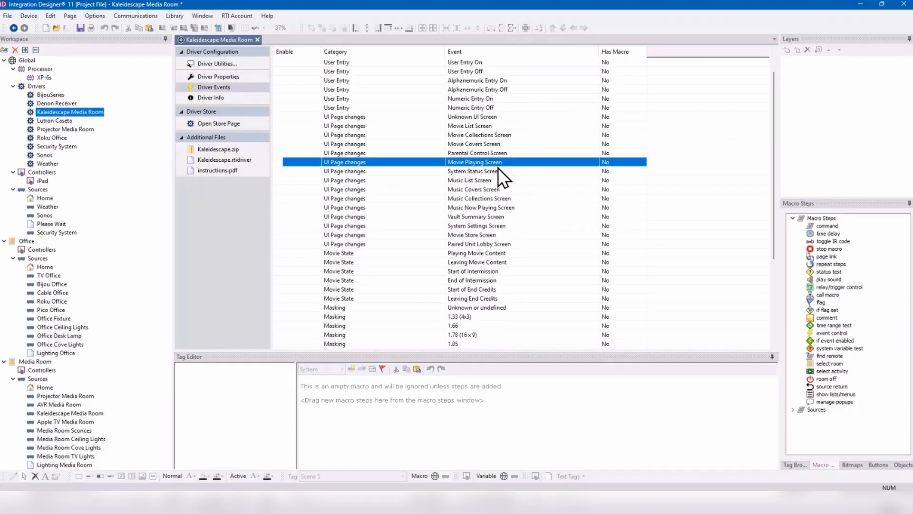
scroll(499, 157, "up", 1)
scroll(499, 155, "down", 1)
scroll(498, 155, "down", 4)
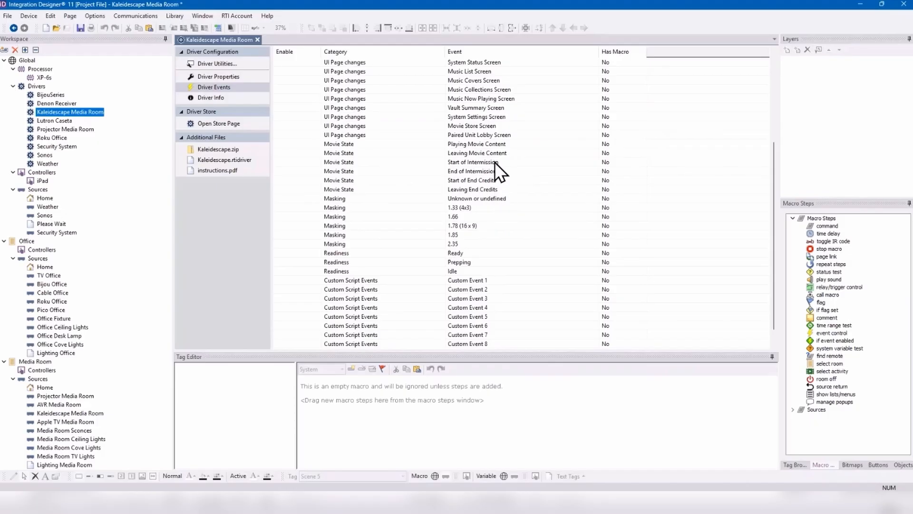
left_click(498, 146)
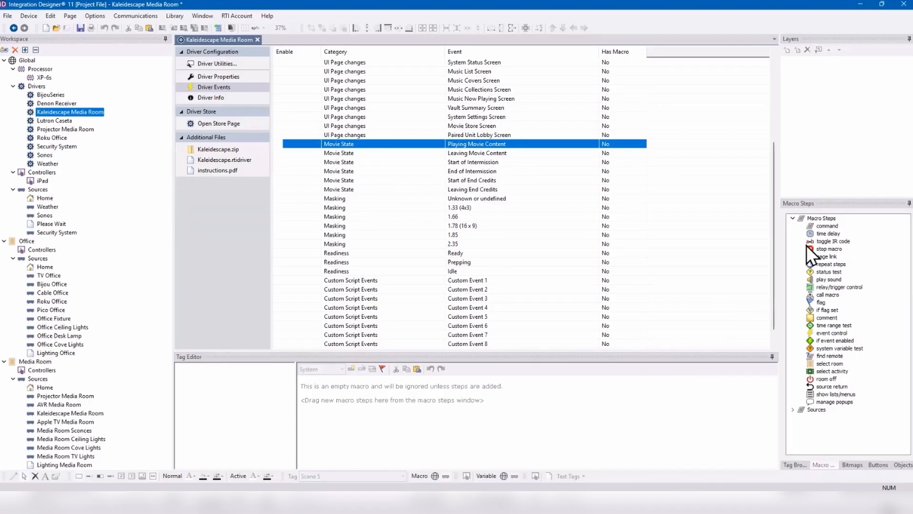
left_click(417, 369)
left_click(552, 385)
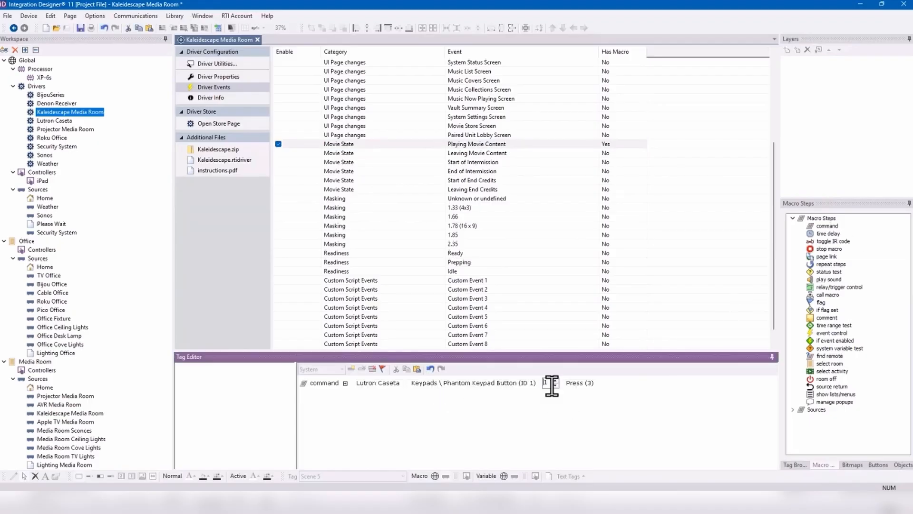
left_click(555, 424)
Open the Lighting Office page's viewport for editing and select the first circuit's Light On button in frame 2.
double_click(46, 353)
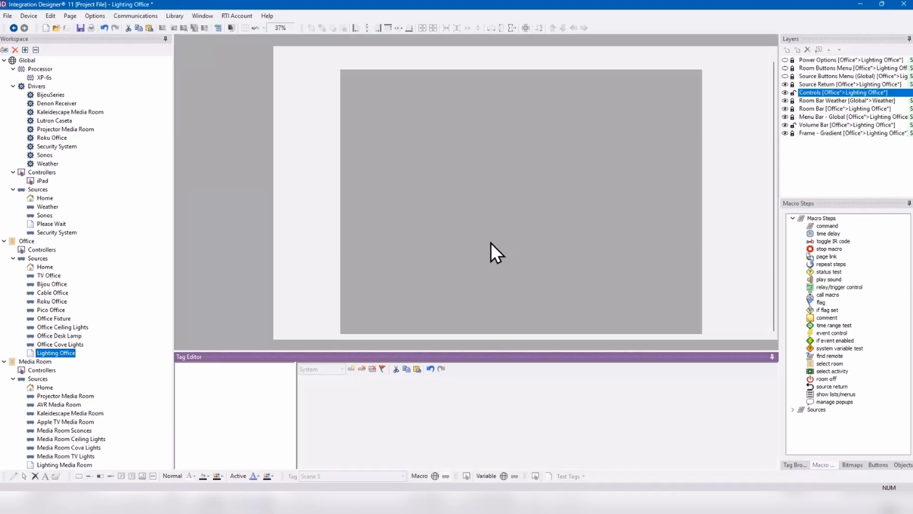
right_click(550, 204)
left_click(589, 209)
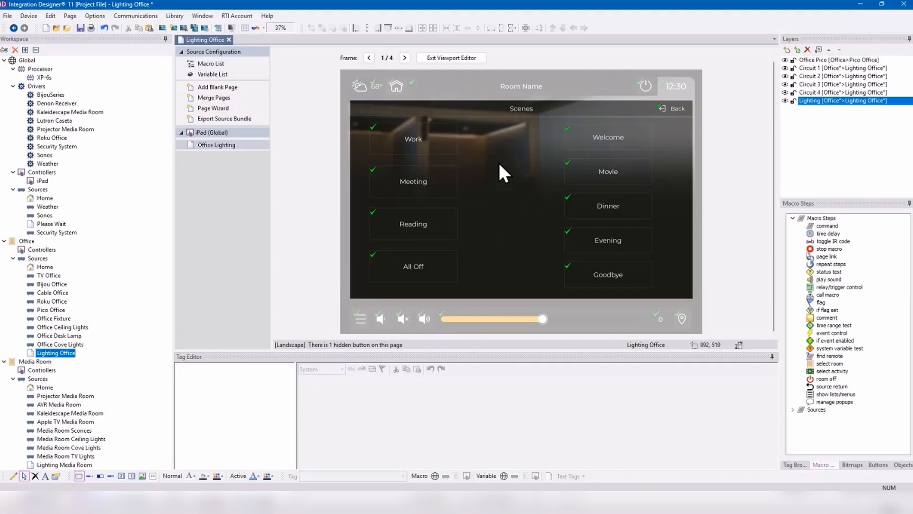
left_click(404, 58)
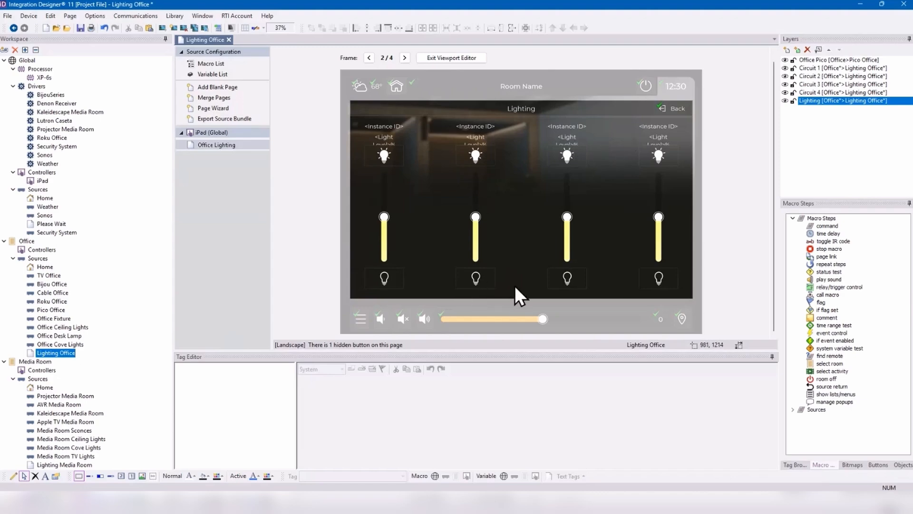
left_click(385, 152)
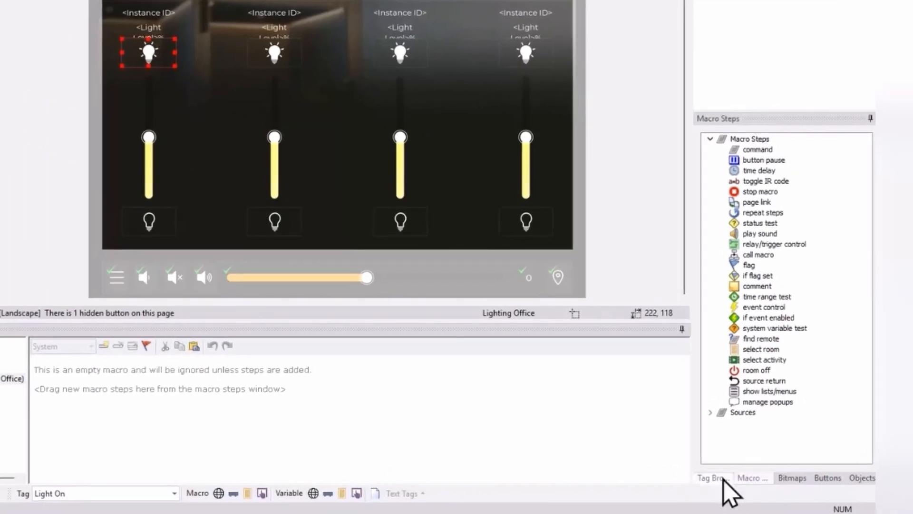
Limit the listed tags to the Lutron Caseta / RA2 Select driver tags.
left_click(723, 478)
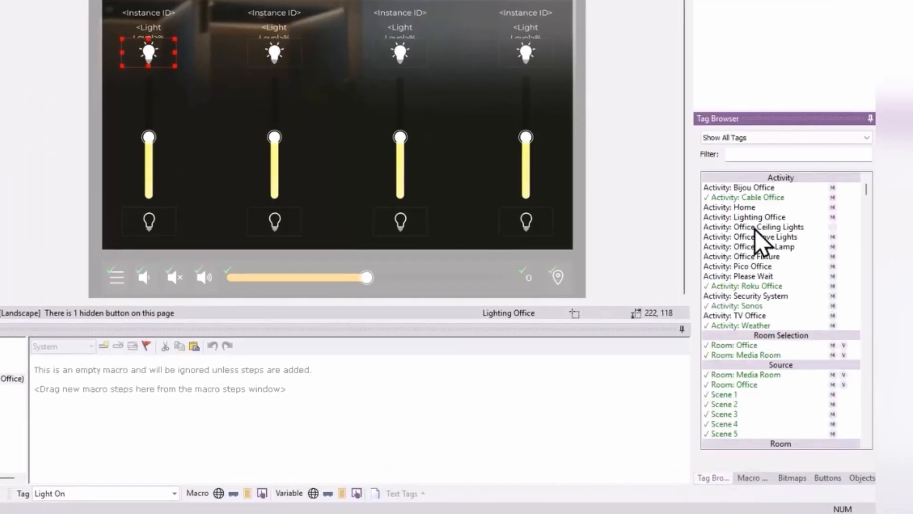
left_click(748, 138)
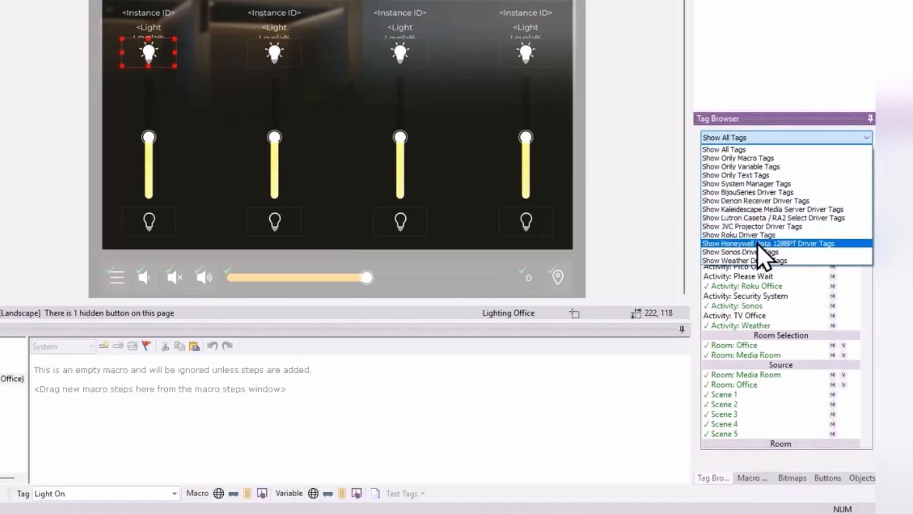
left_click(761, 217)
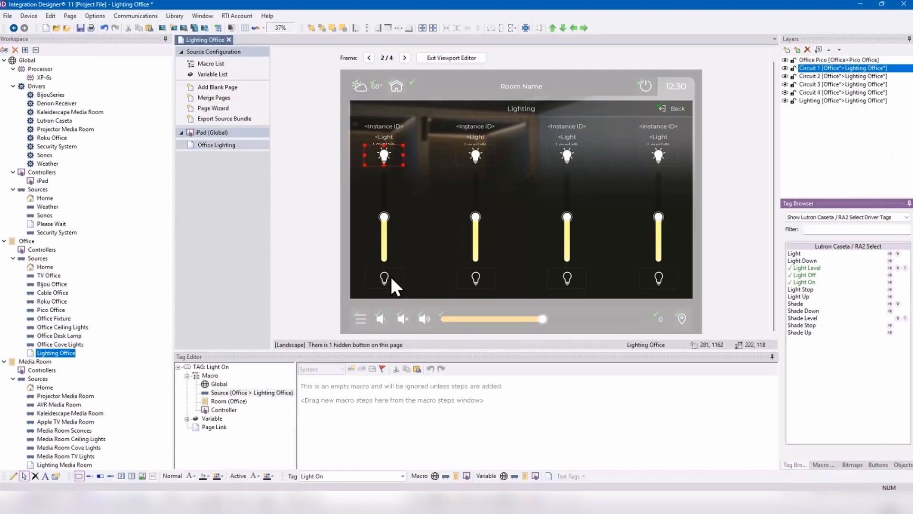
Examine the tags on the first circuit's light-off button, level slider and level text, including the text tag's variable entries.
left_click(390, 276)
left_click(381, 238)
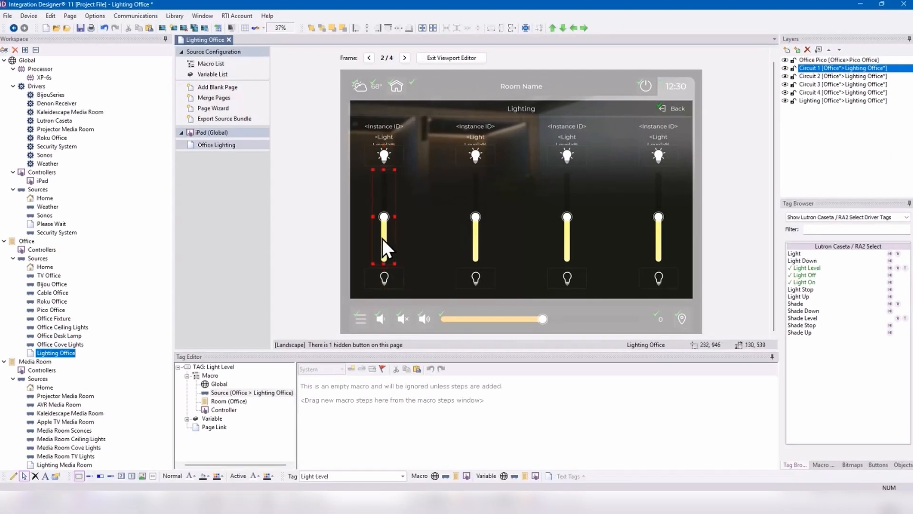
left_click(384, 138)
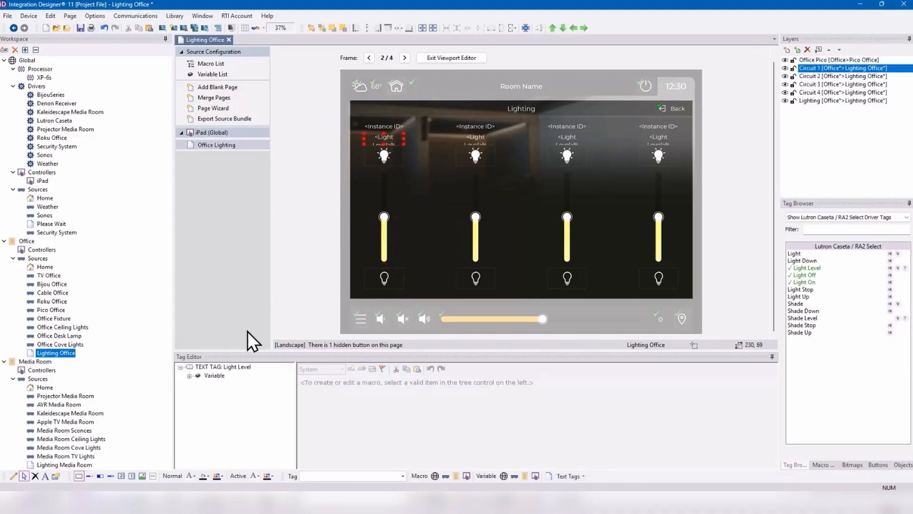
left_click(190, 375)
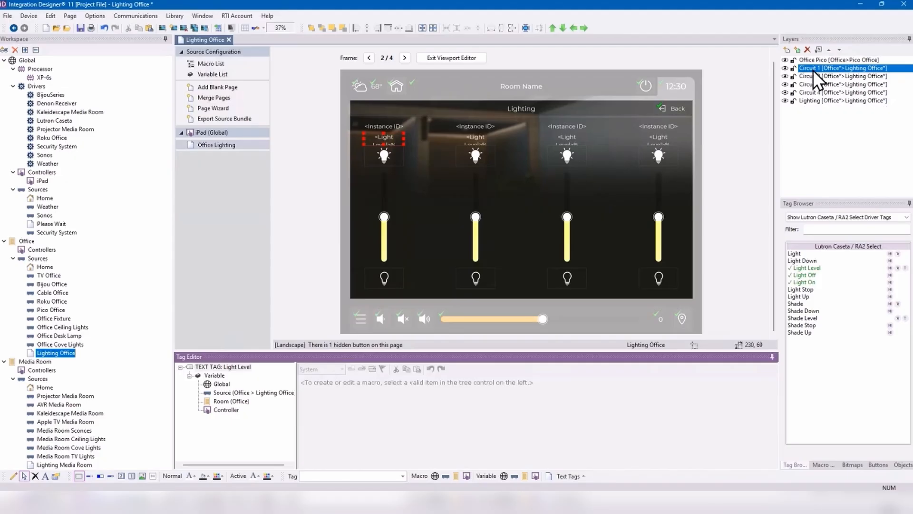
Toggle the visibility of the Circuit 1 to 4 and Lighting layers one by one to identify each layer's elements.
left_click(785, 68)
left_click(785, 68)
left_click(783, 77)
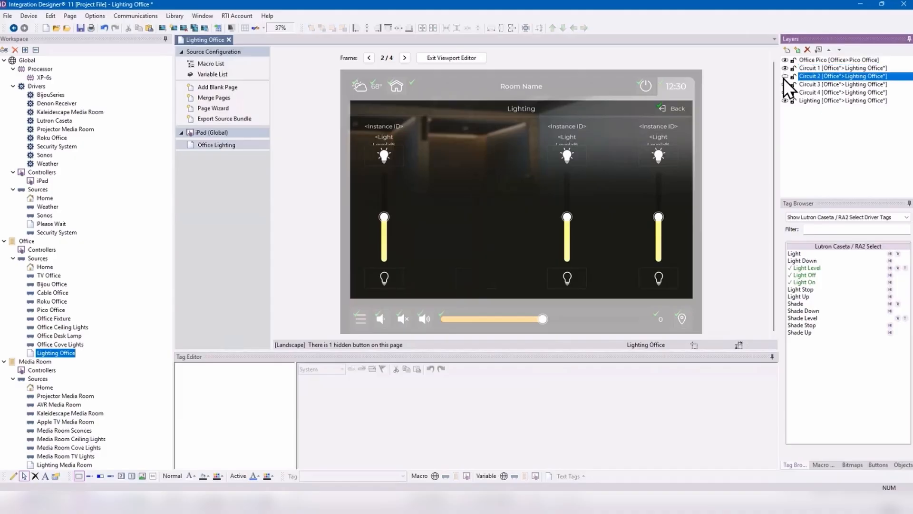
left_click(784, 87)
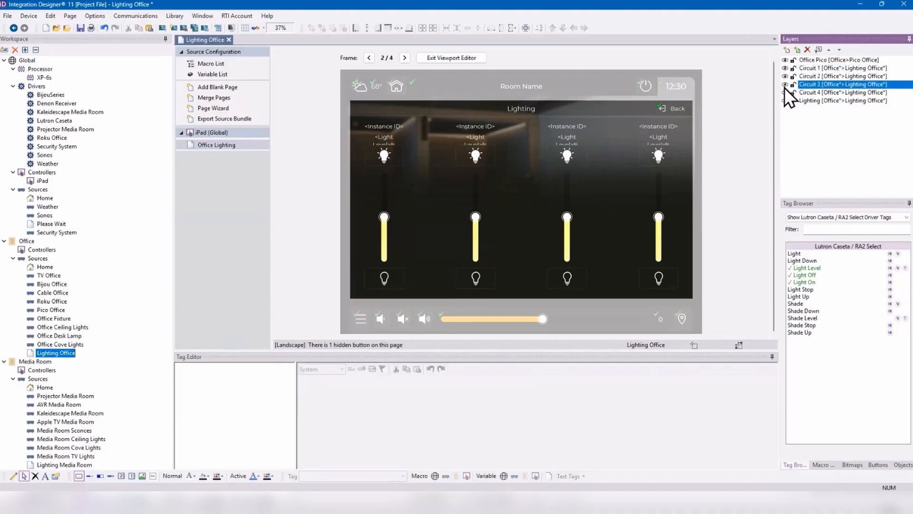
left_click(785, 92)
left_click(786, 92)
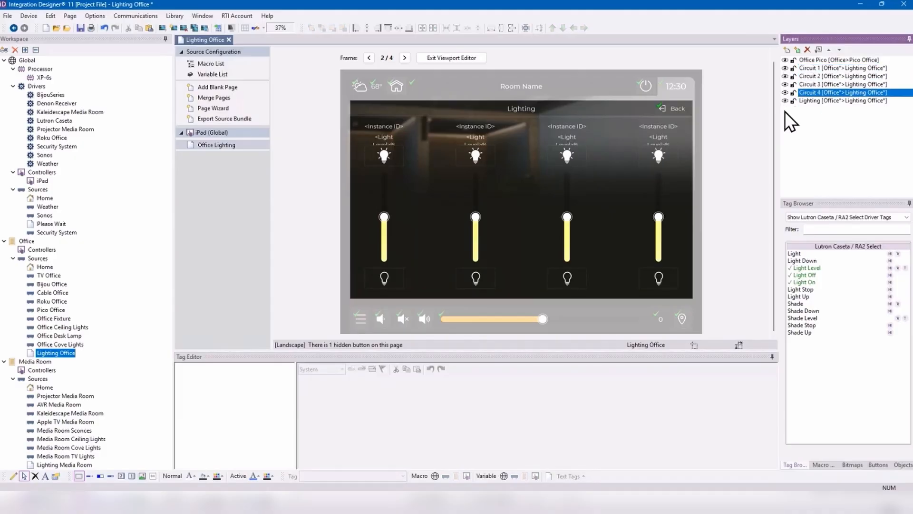
left_click(785, 101)
left_click(785, 101)
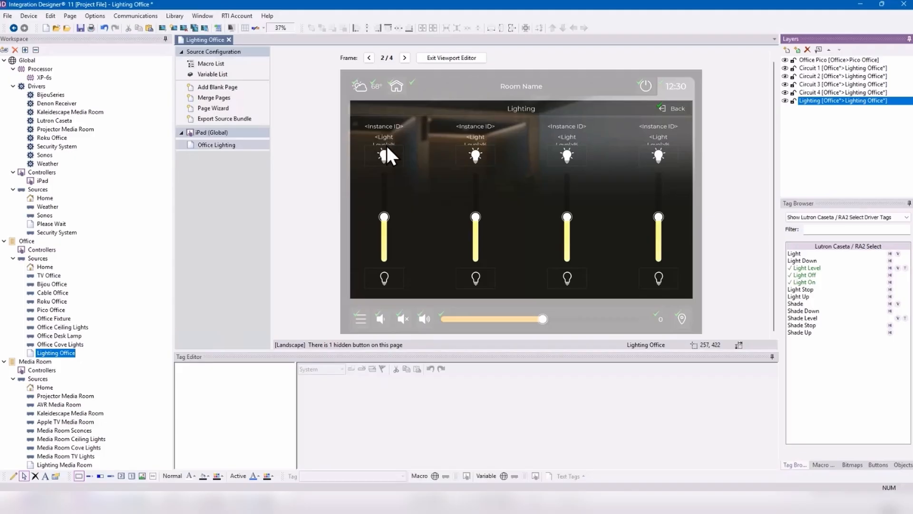
Set the Circuit 1 layer's source to Office > Office Fixture and its room to Office.
left_click(812, 71)
left_click(786, 68)
left_click(785, 69)
left_click(786, 68)
left_click(786, 69)
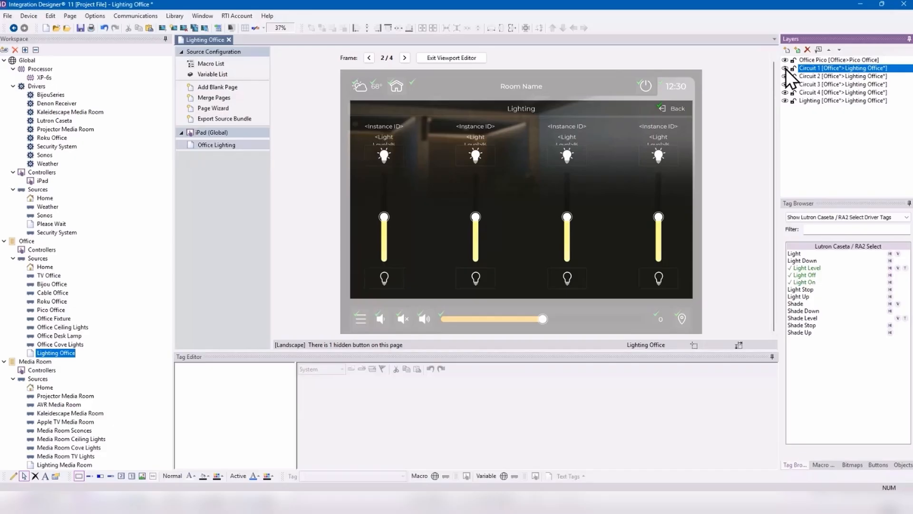
left_click(818, 50)
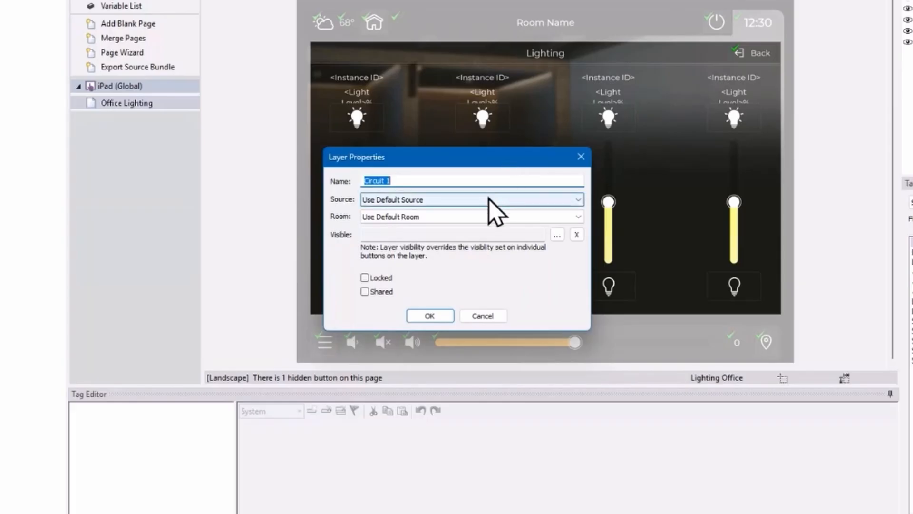
left_click(458, 202)
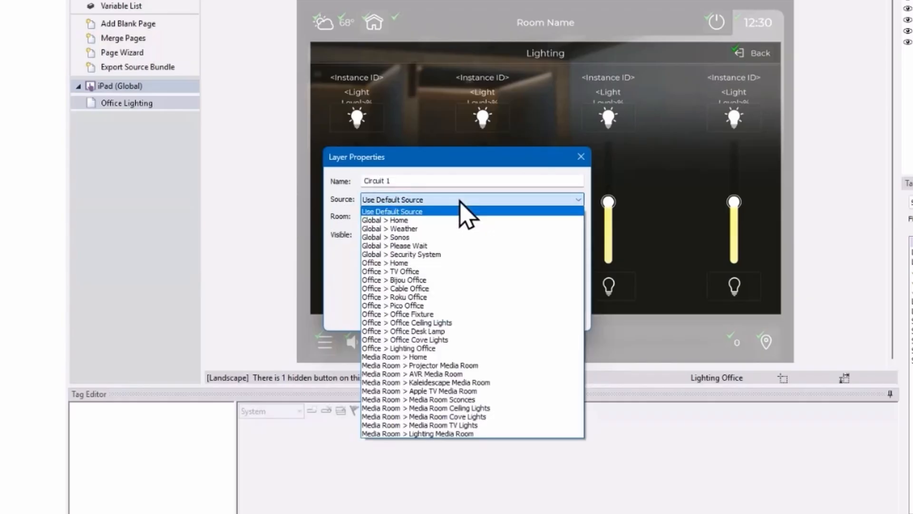
left_click(433, 314)
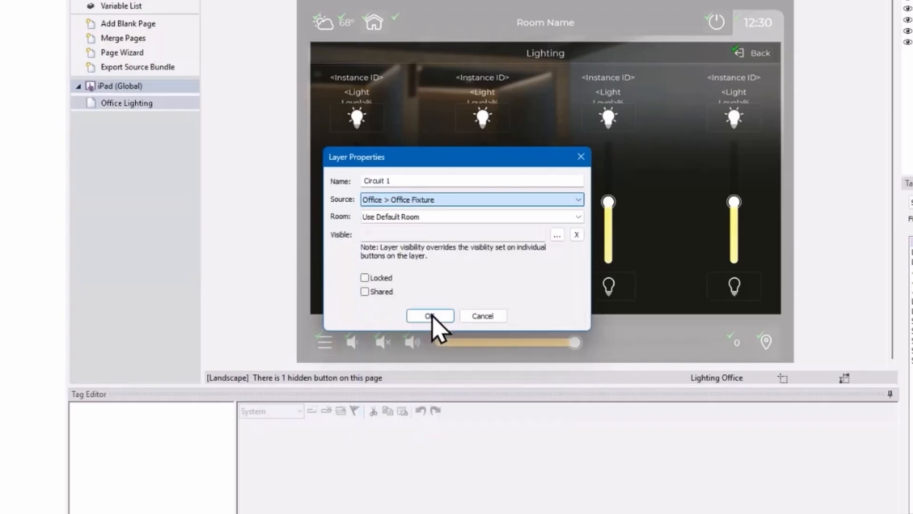
left_click(433, 218)
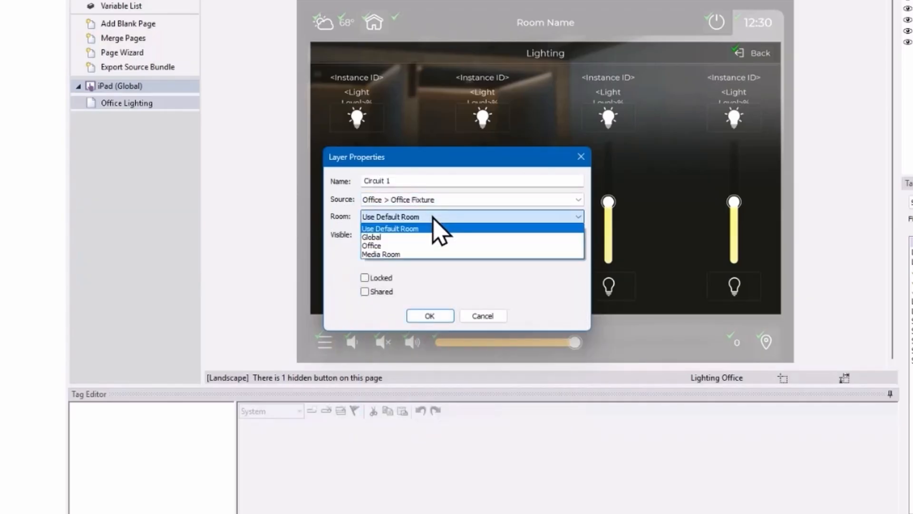
left_click(420, 245)
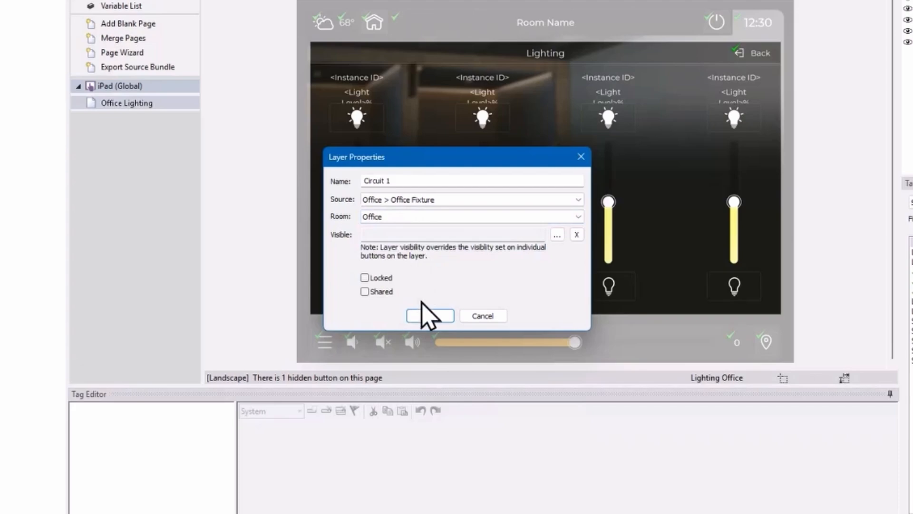
left_click(429, 316)
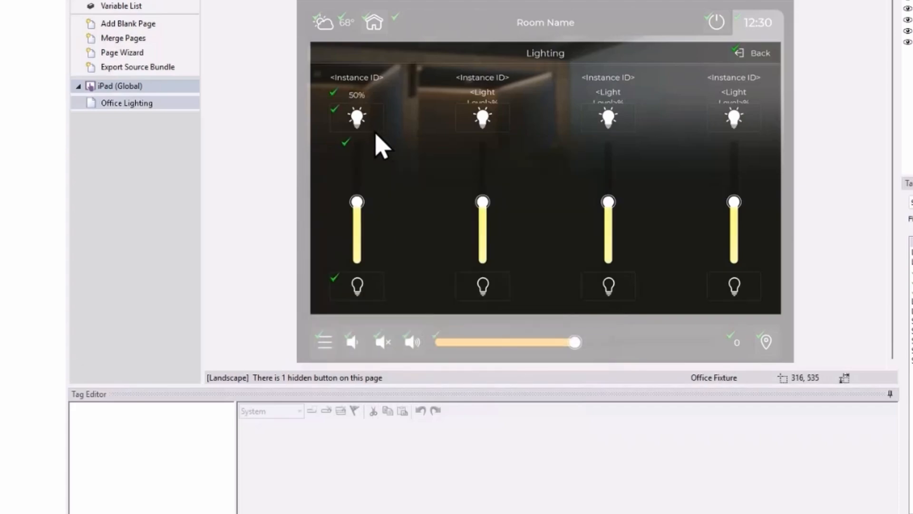
Examine the source-level macro and variable programming behind the first circuit's level text, on and off buttons, and slider.
left_click(360, 96)
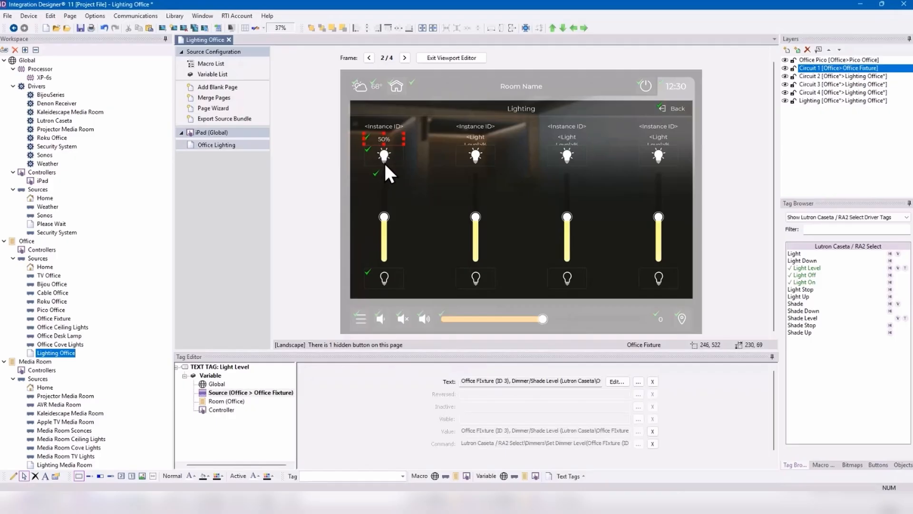
left_click(385, 157)
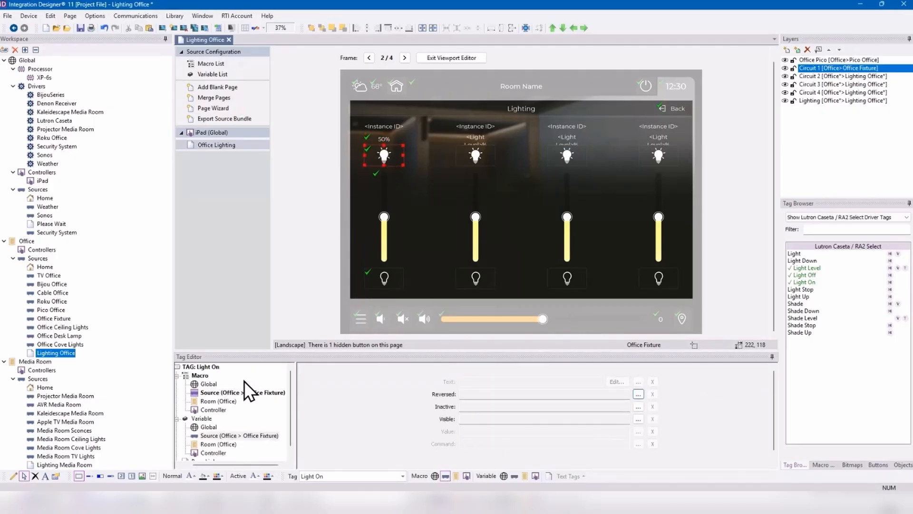
left_click(251, 393)
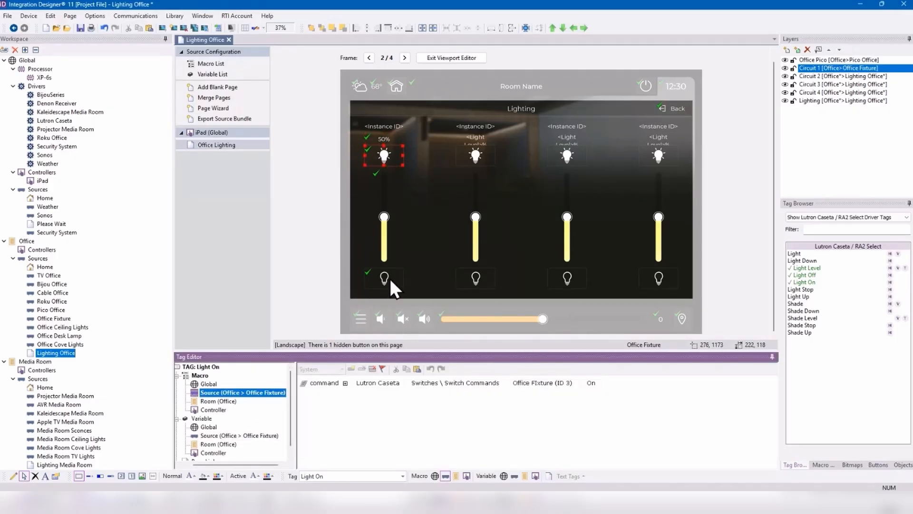
left_click(390, 279)
left_click(387, 226)
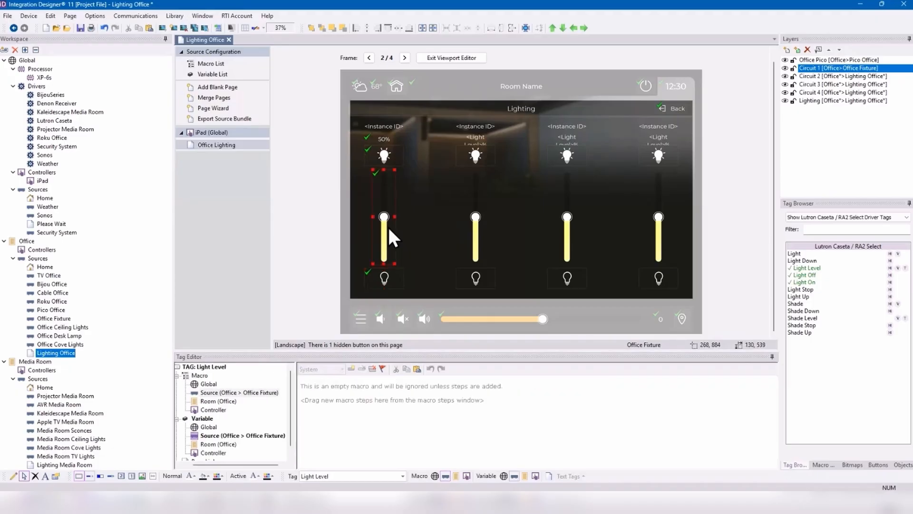
left_click(247, 436)
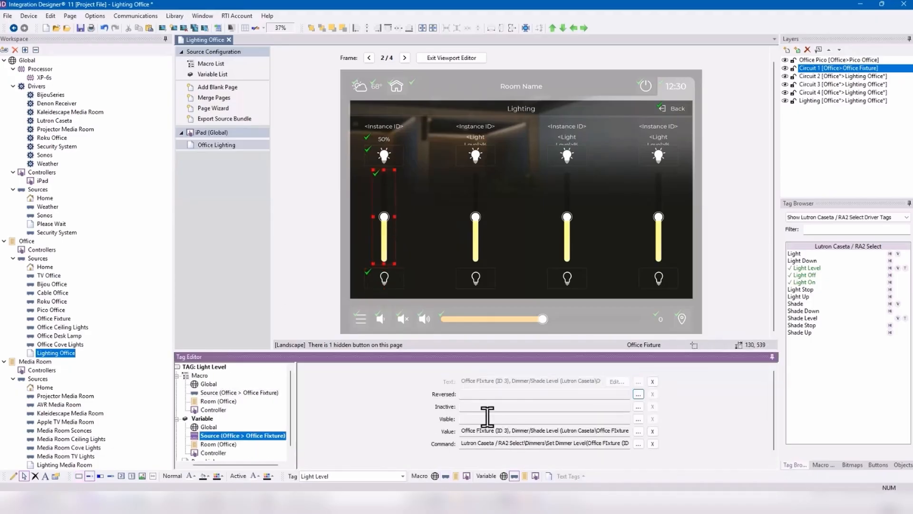
Set the Circuit 2 layer's source to Office > Office Ceiling Lights and its room to Office.
left_click(830, 76)
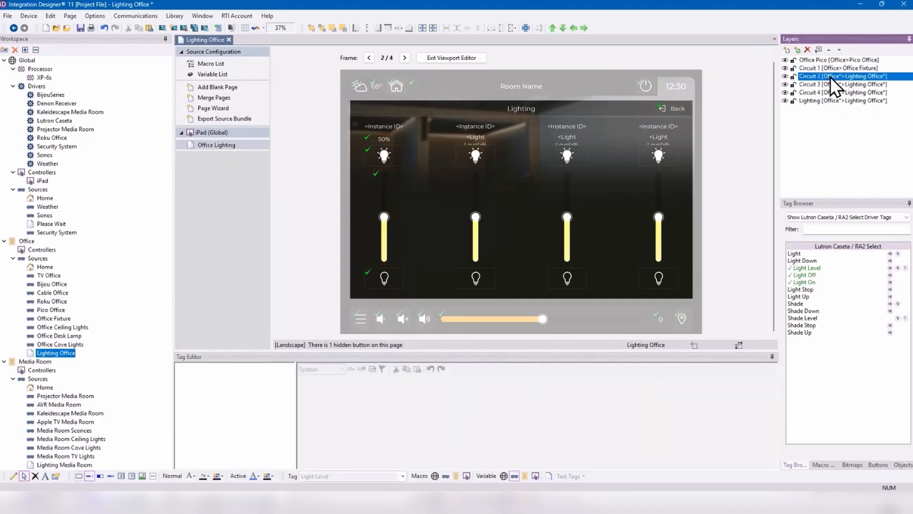
left_click(818, 50)
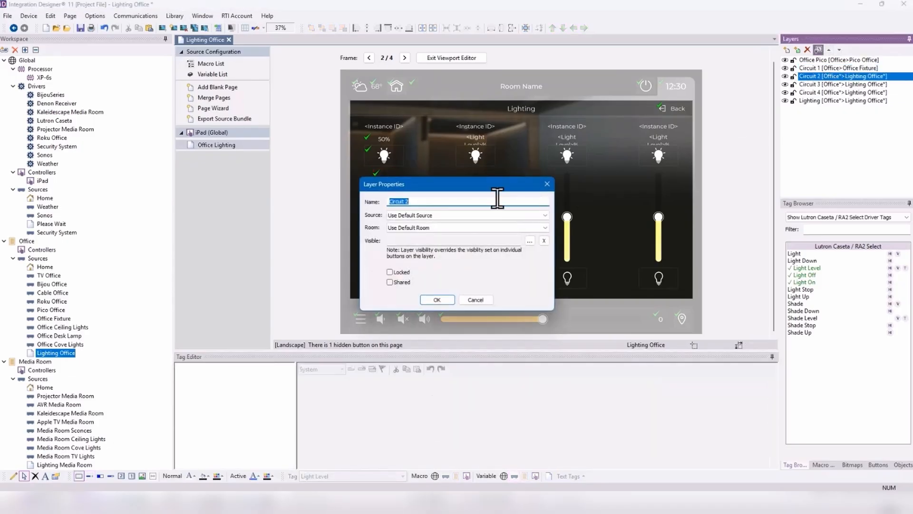
left_click(466, 214)
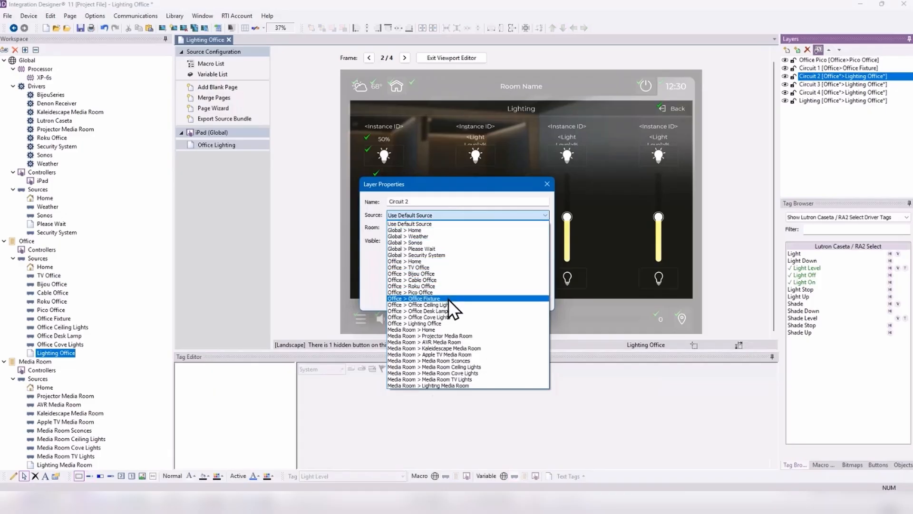
left_click(450, 304)
left_click(449, 227)
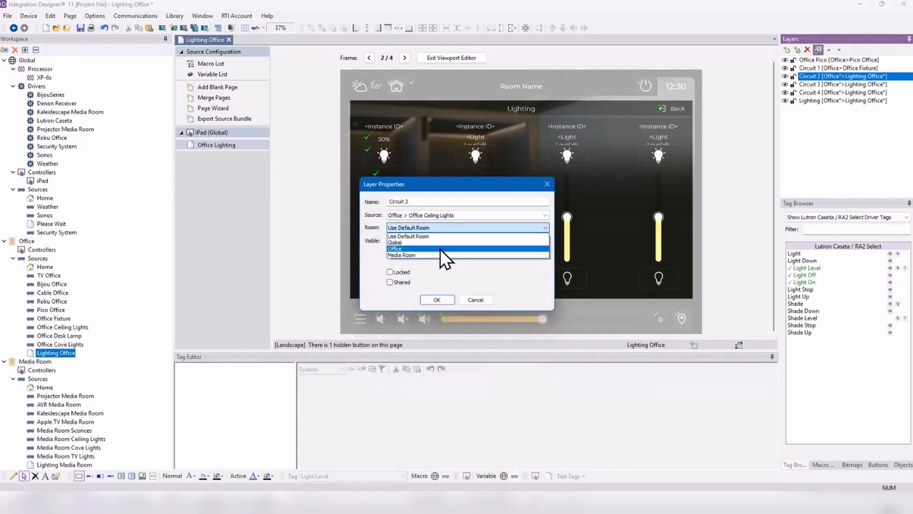
left_click(440, 249)
left_click(439, 298)
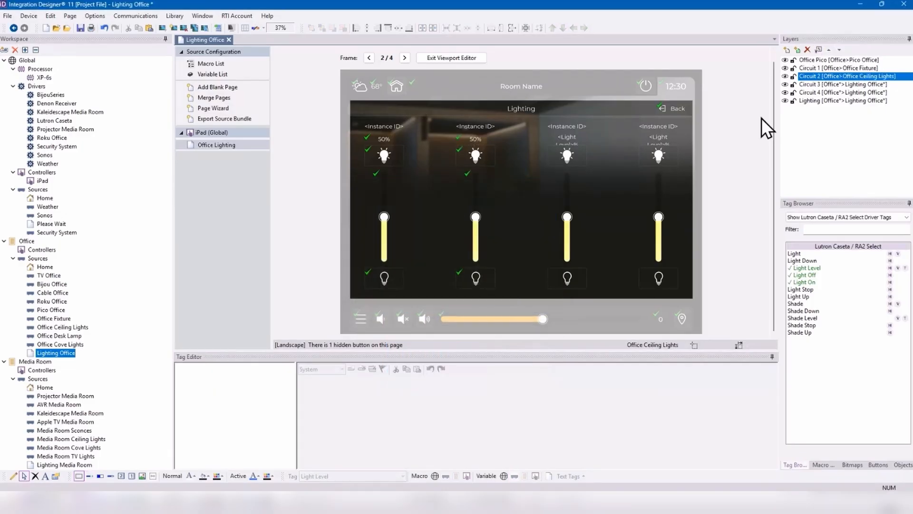
Set the Circuit 3 layer's source to Office > Office Desk Lamp and its room to Office.
left_click(808, 85)
left_click(819, 50)
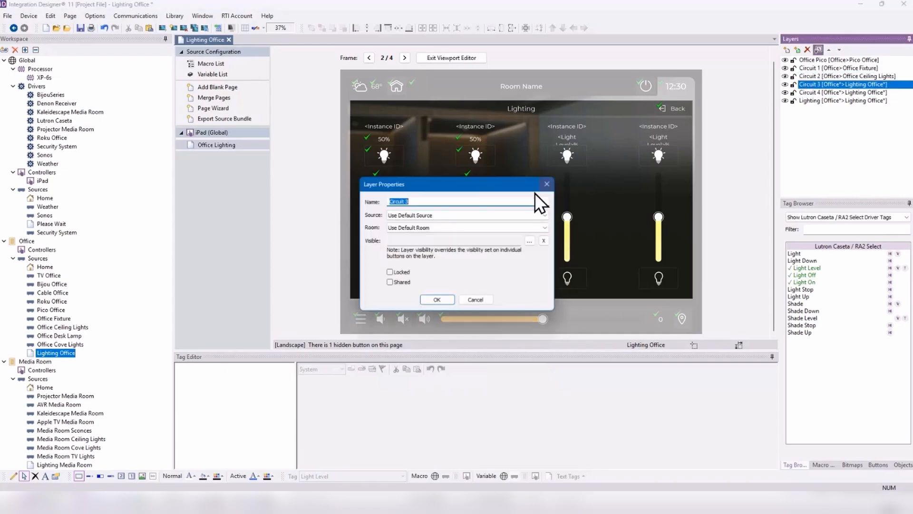
left_click(452, 215)
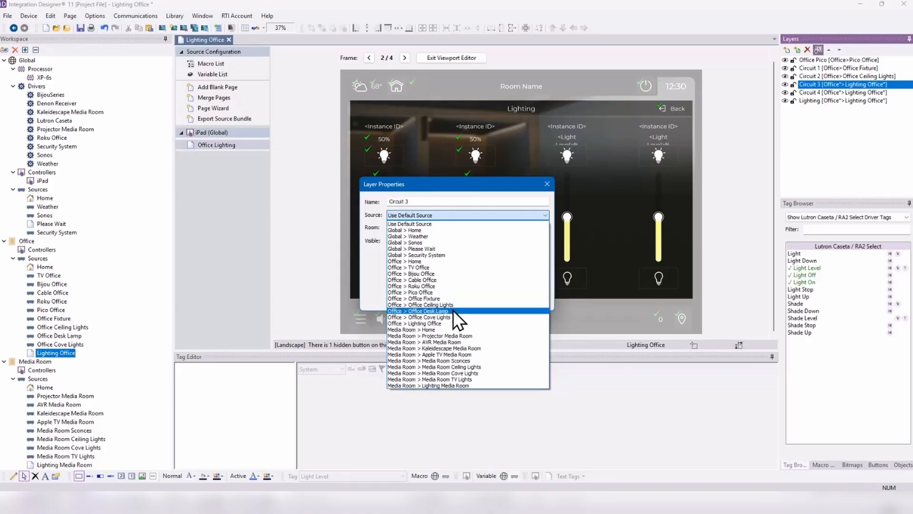
left_click(453, 310)
left_click(450, 228)
left_click(444, 248)
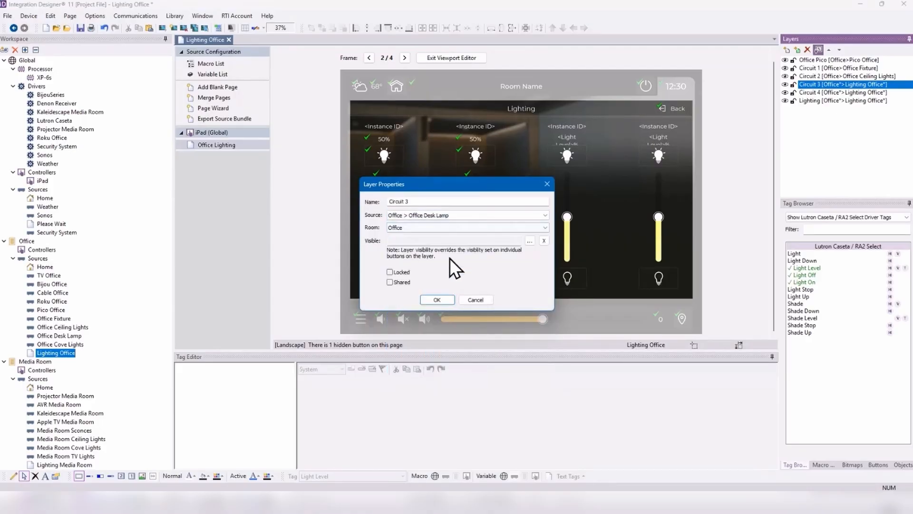
left_click(450, 298)
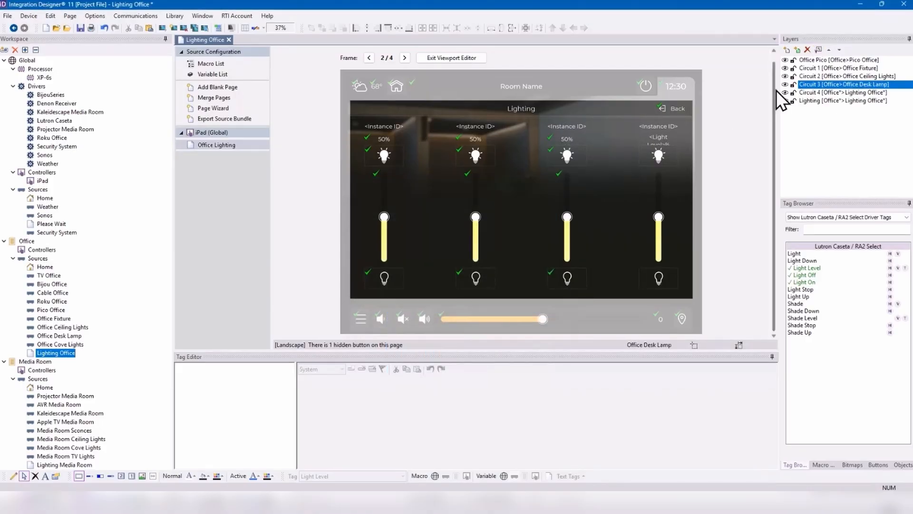
Set the Circuit 4 layer's source to Office > Office Cove Lights and its room to Office.
left_click(812, 93)
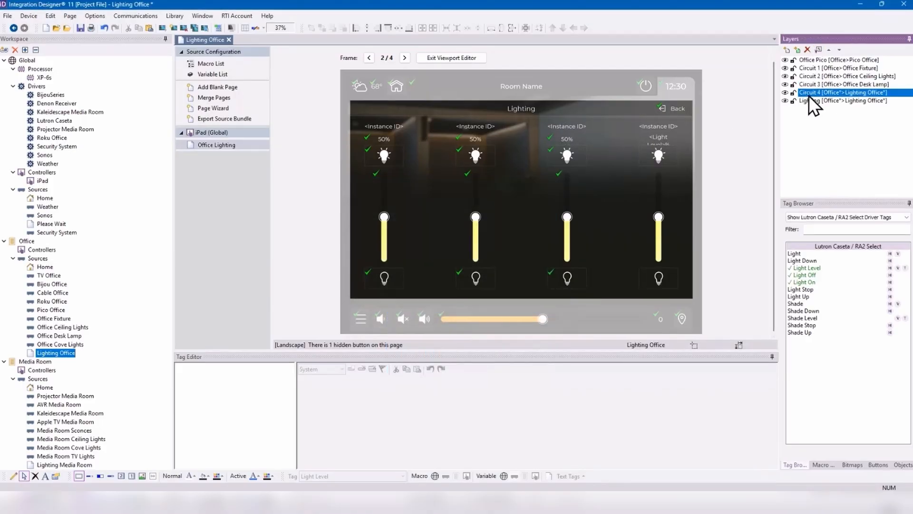
left_click(818, 50)
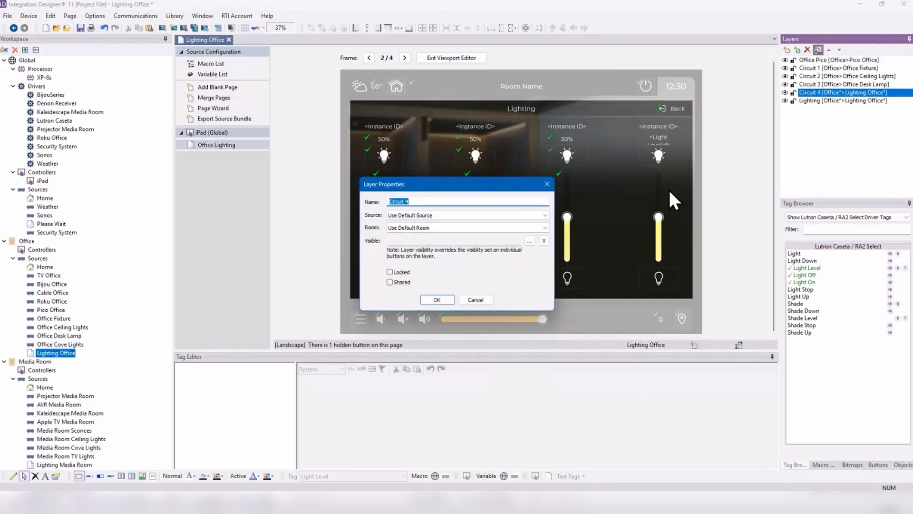
left_click(451, 215)
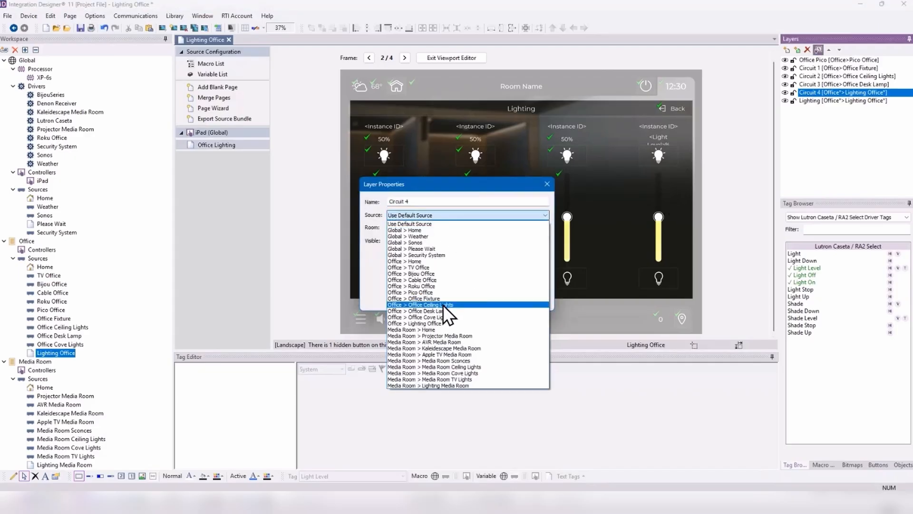
left_click(441, 317)
left_click(451, 227)
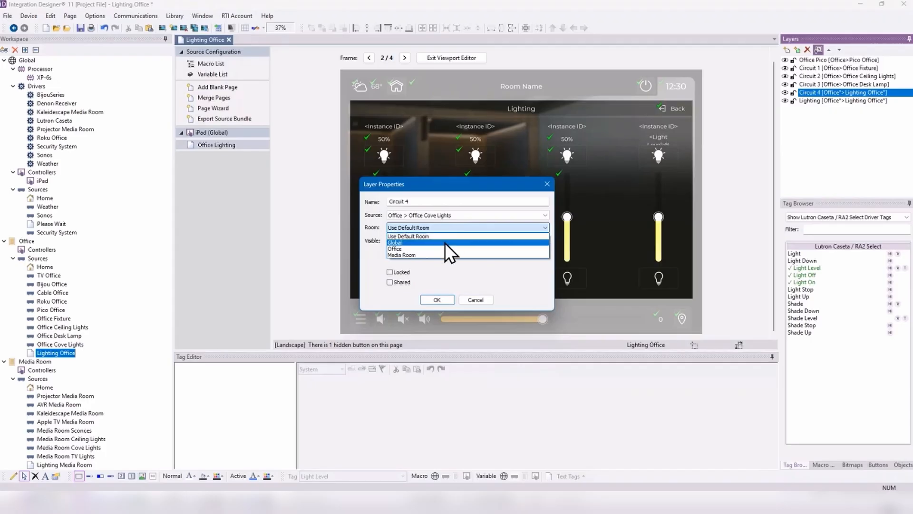
left_click(444, 248)
left_click(446, 299)
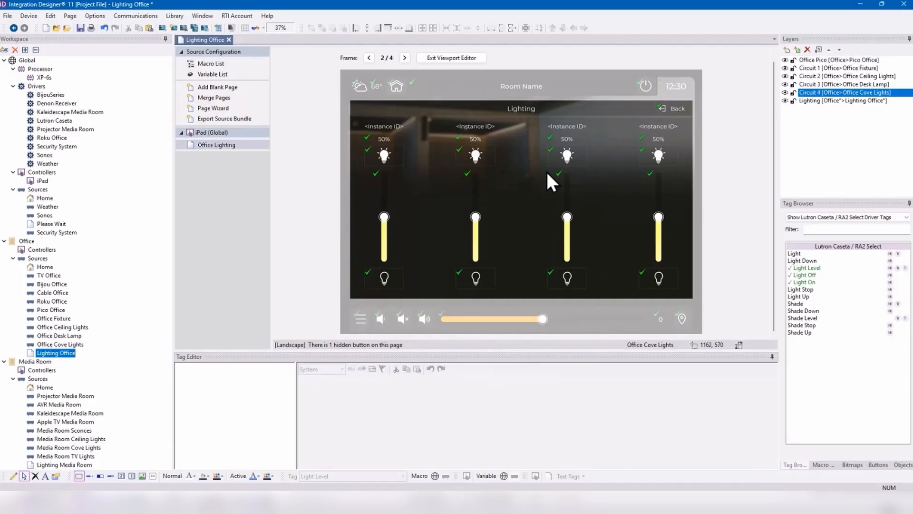
Replace the first circuit's Instance ID text tag with the label "Office Fixture".
left_click(389, 127)
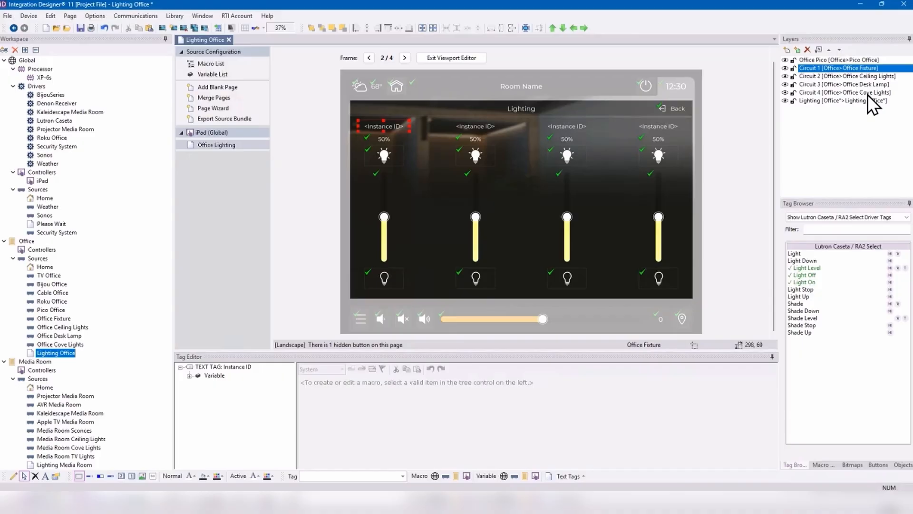
right_click(391, 126)
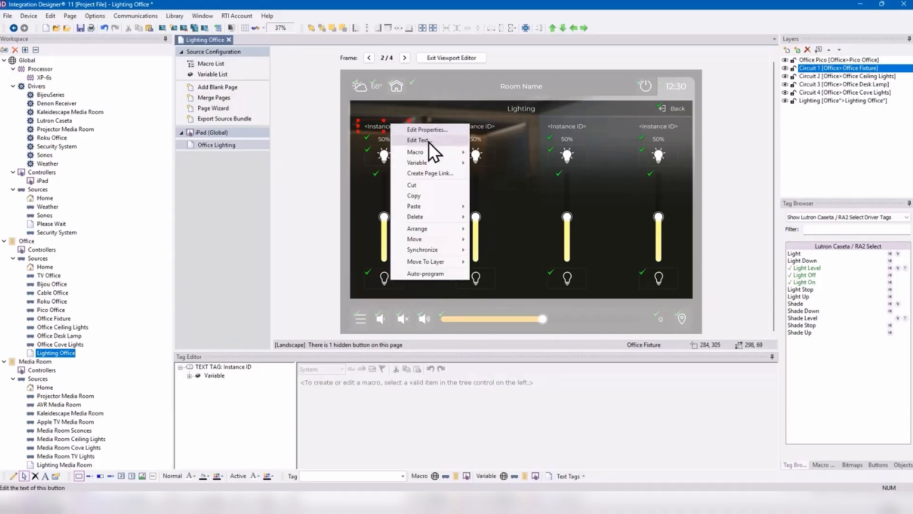
mouse_move(432, 216)
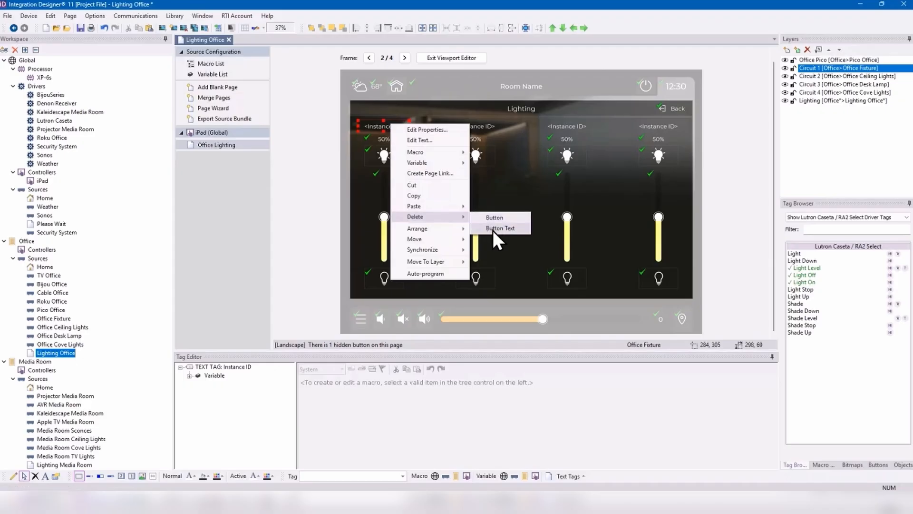
left_click(493, 229)
right_click(399, 130)
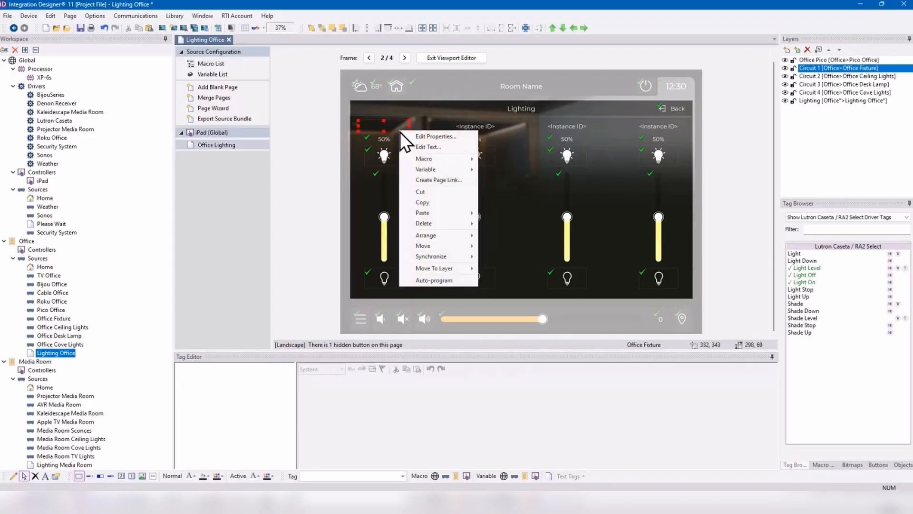
left_click(427, 147)
type("Of")
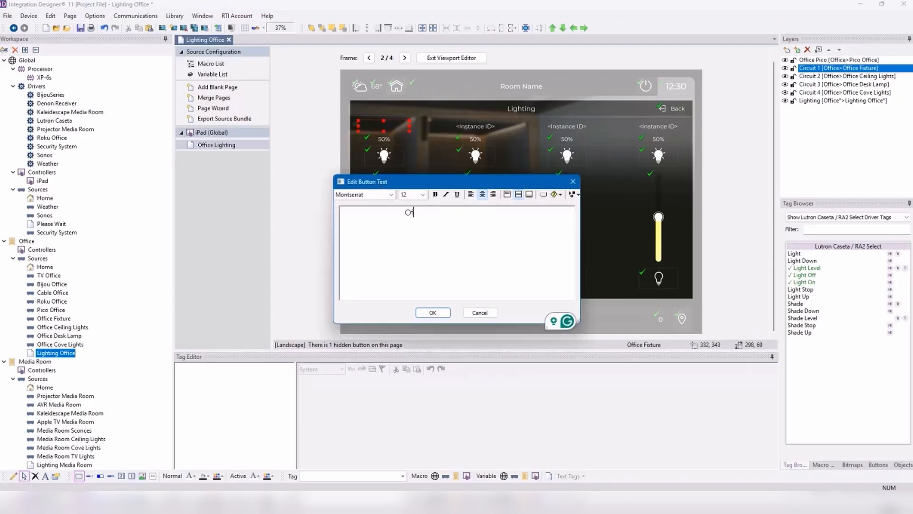
type("fice Fixture")
left_click(439, 313)
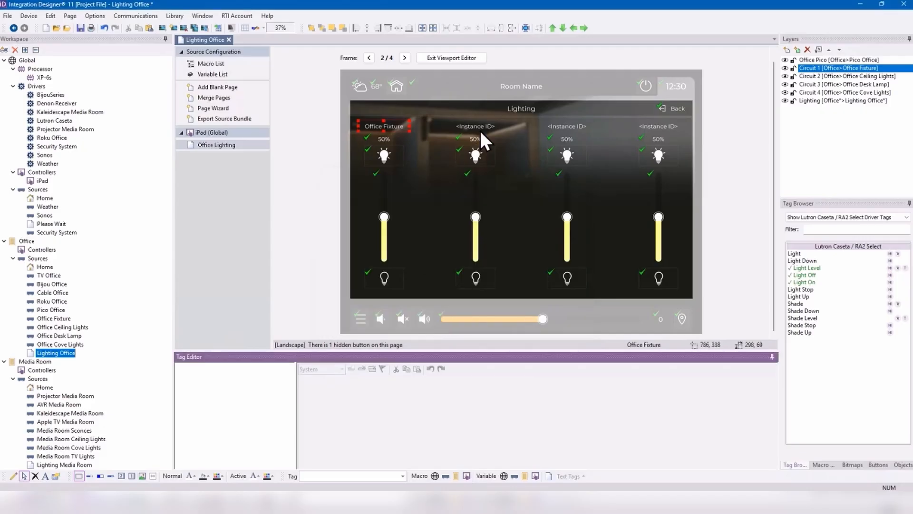
Replace the second circuit's Instance ID text tag with the label "Ceiling Lights".
left_click(480, 127)
right_click(481, 125)
mouse_move(532, 220)
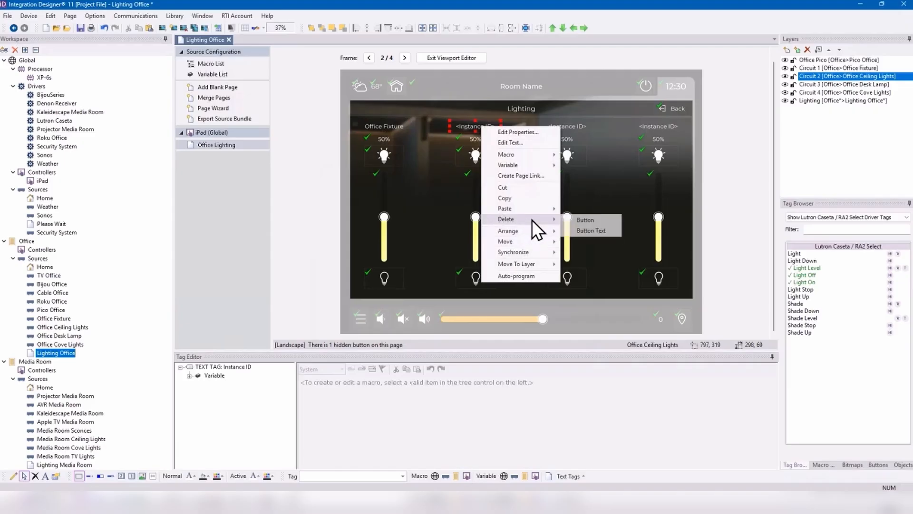
left_click(589, 231)
right_click(488, 128)
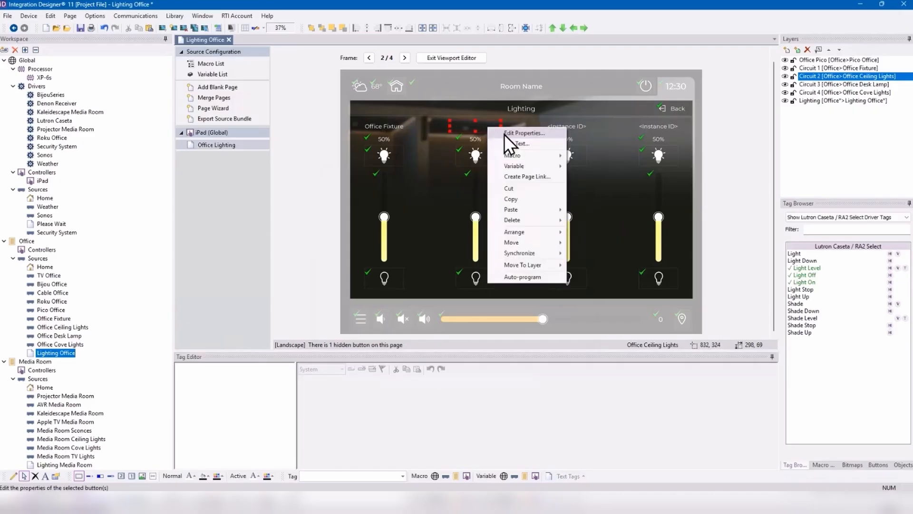
left_click(512, 141)
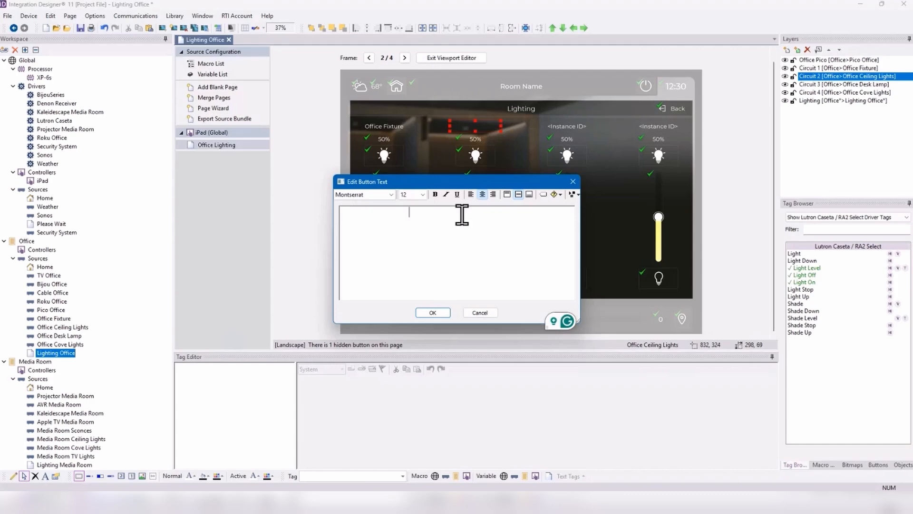
type("Ceiling Lights")
left_click(433, 312)
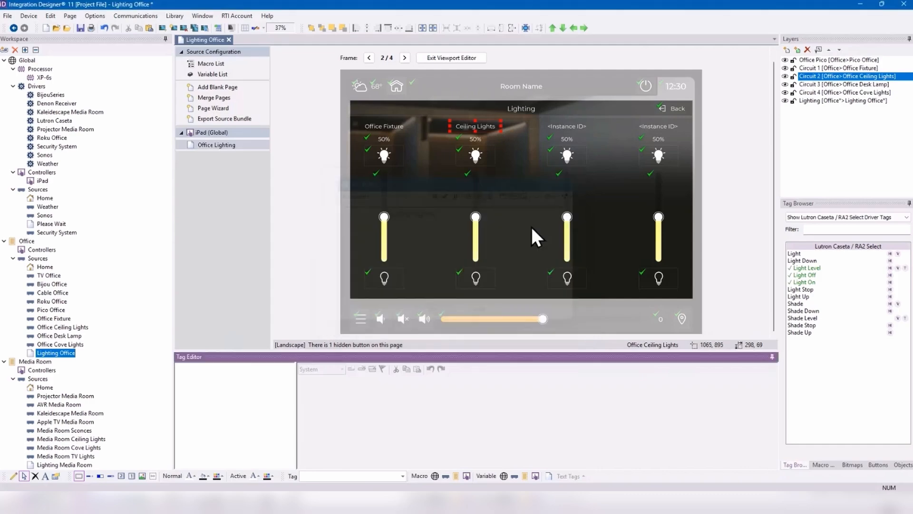
Replace the third circuit's Instance ID text tag with the label "Desk Lamp".
right_click(572, 129)
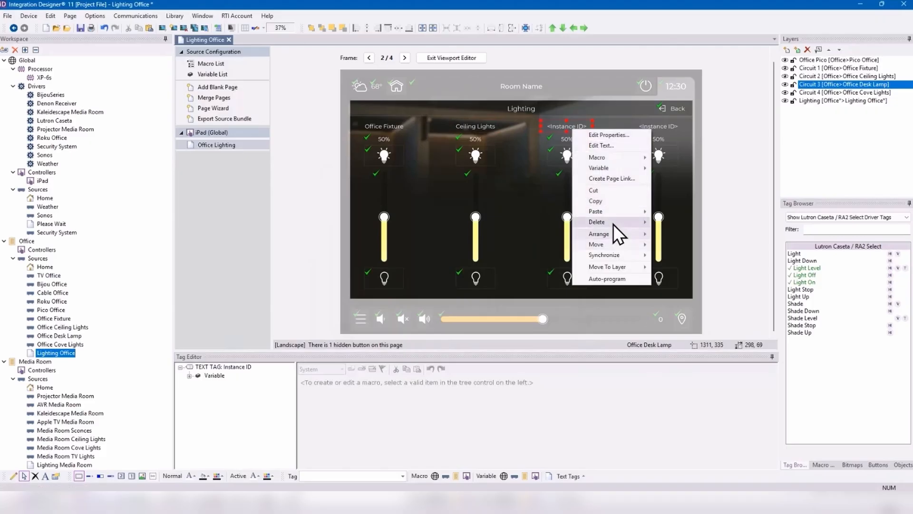
mouse_move(614, 221)
left_click(690, 235)
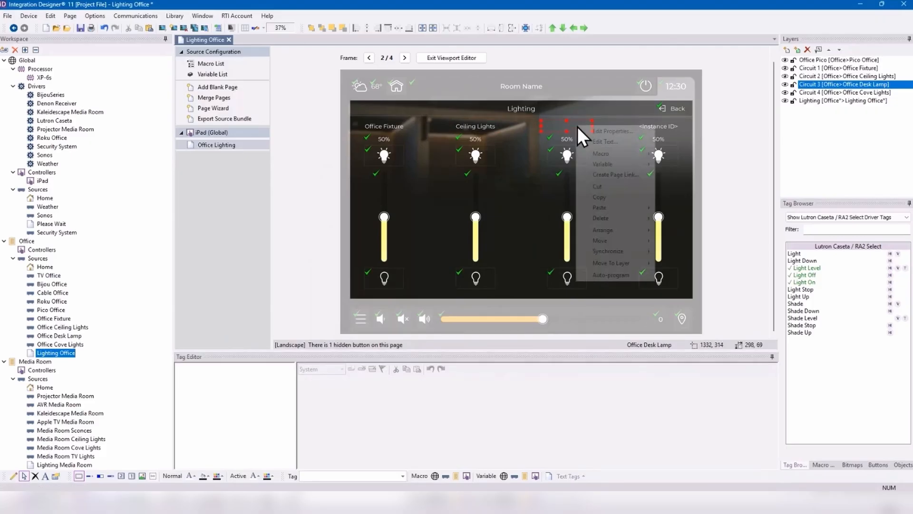
left_click(607, 141)
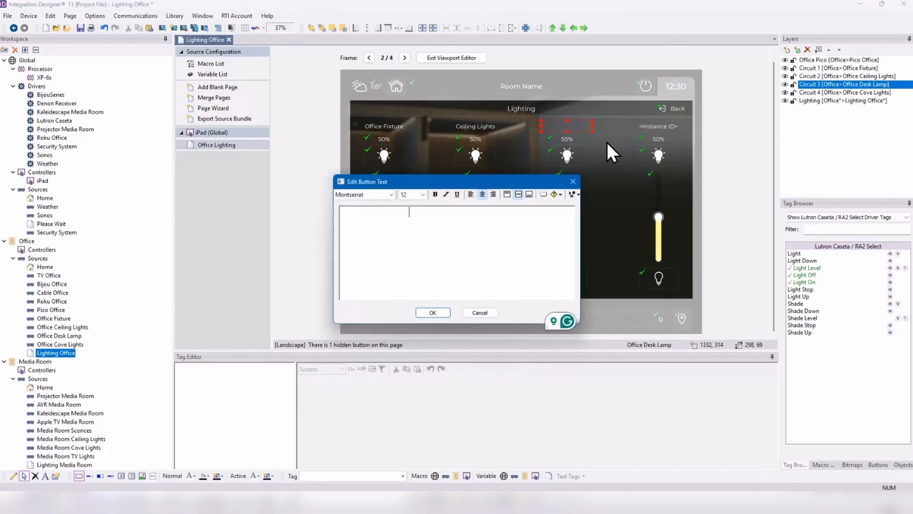
type("Desk Lamp")
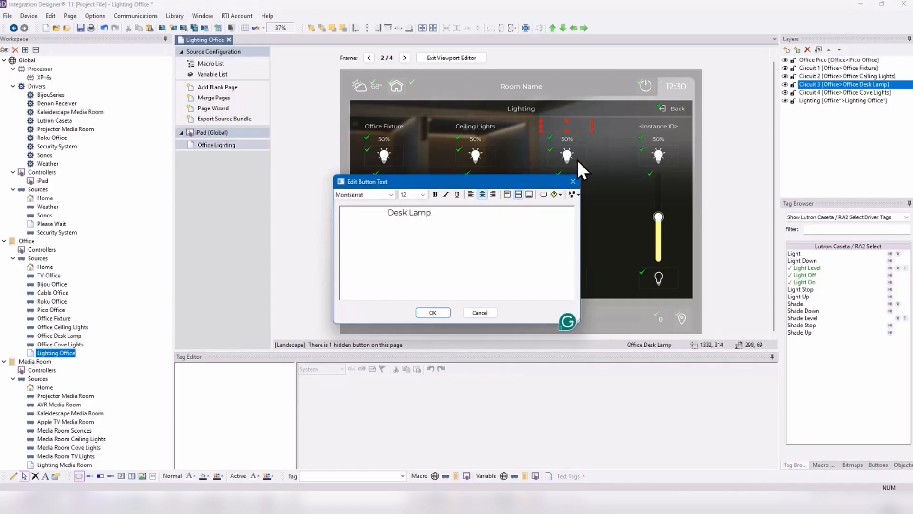
left_click(444, 315)
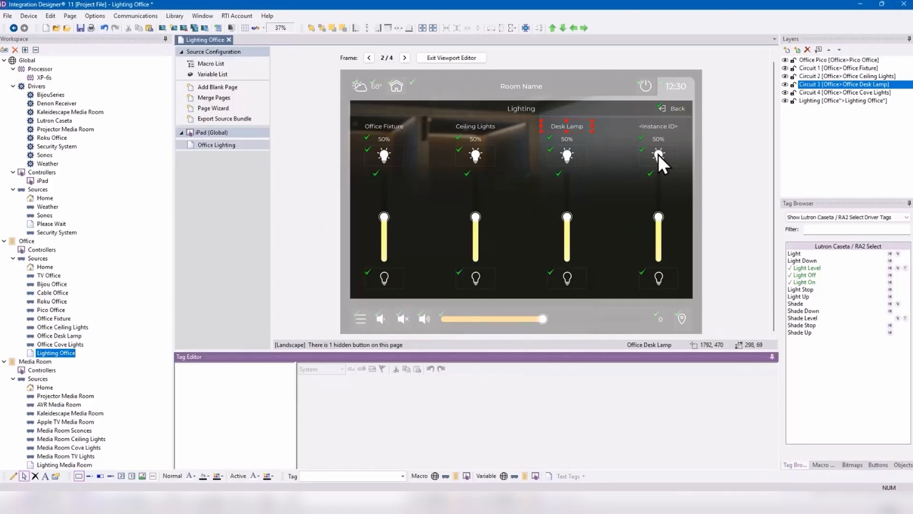
Replace the fourth circuit's Instance ID text tag with the label "Cove Lights".
left_click(677, 128)
right_click(677, 128)
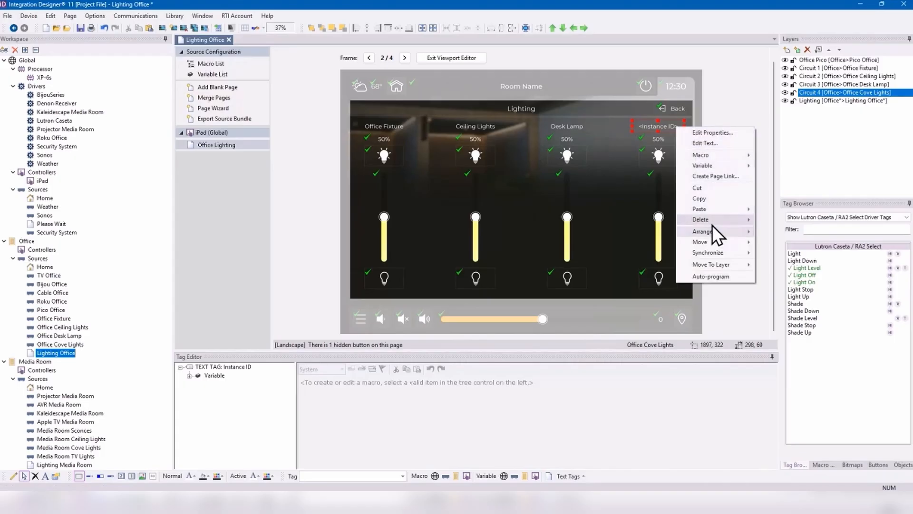
left_click(803, 235)
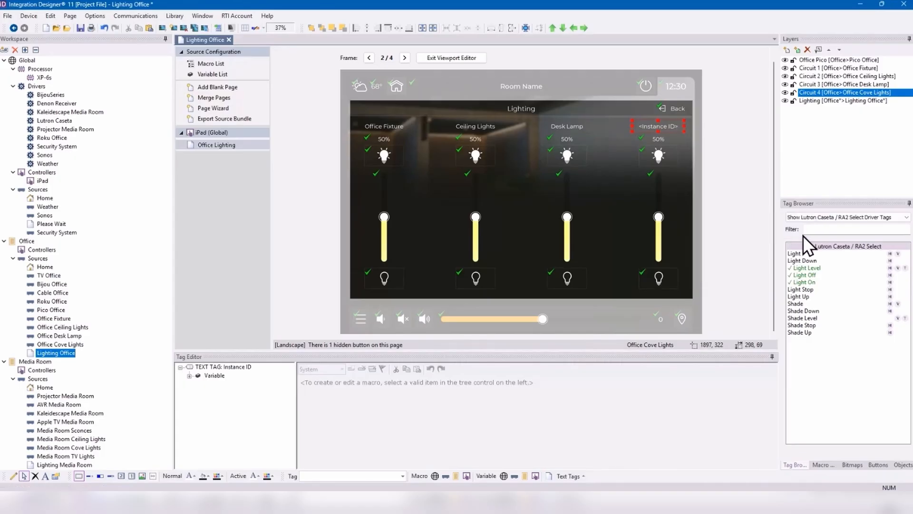
right_click(674, 134)
left_click(699, 145)
type("Cove Lights")
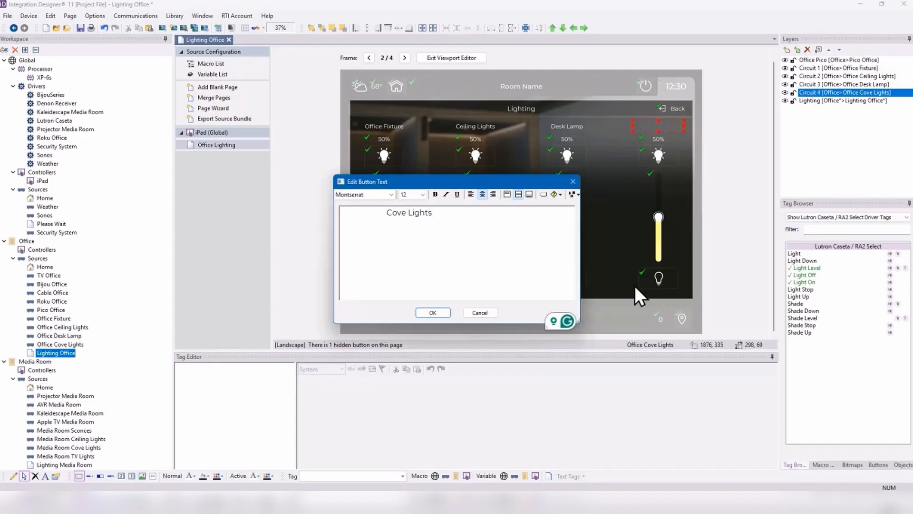
left_click(420, 315)
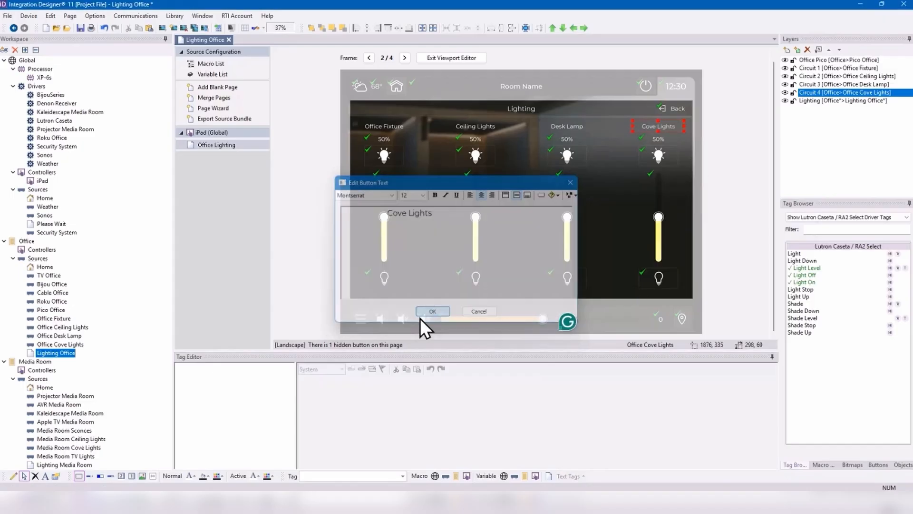
Delete everything on the unused RGBW and Colors viewport frames and check the remaining Scenes and Lighting frames.
left_click(404, 61)
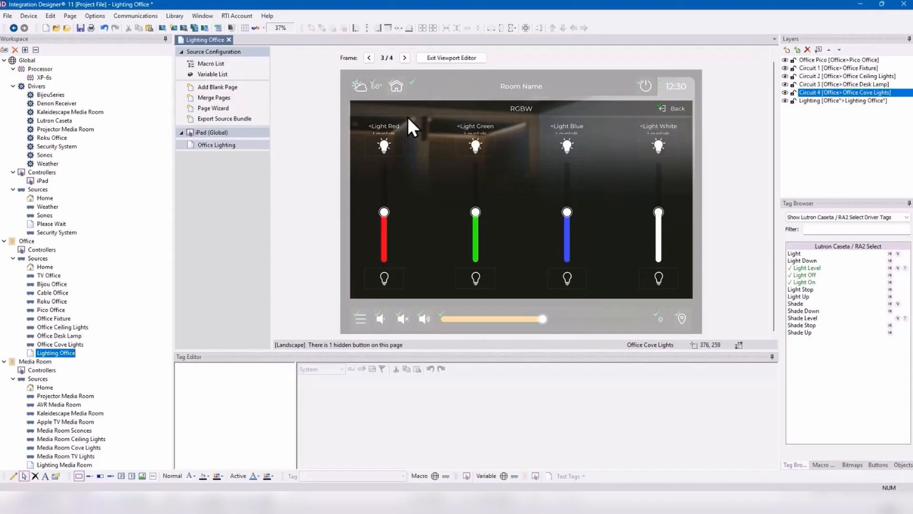
left_click(405, 58)
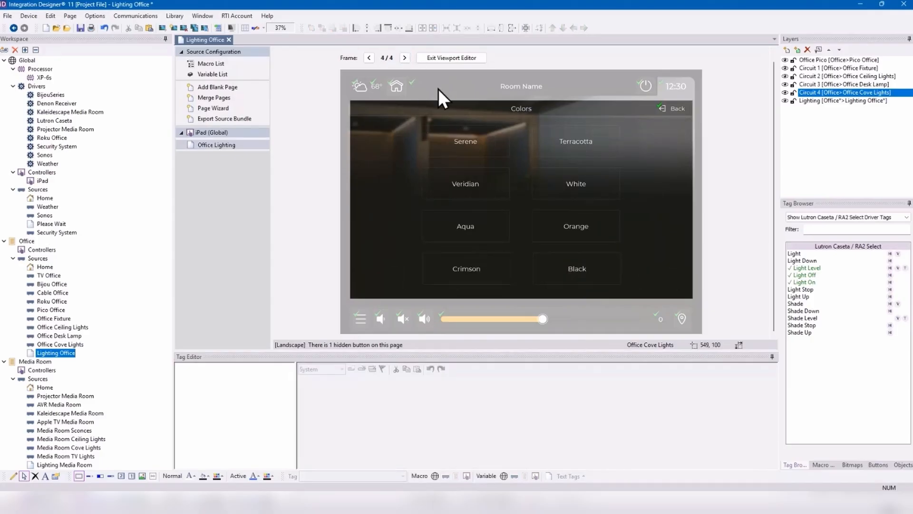
left_click(369, 58)
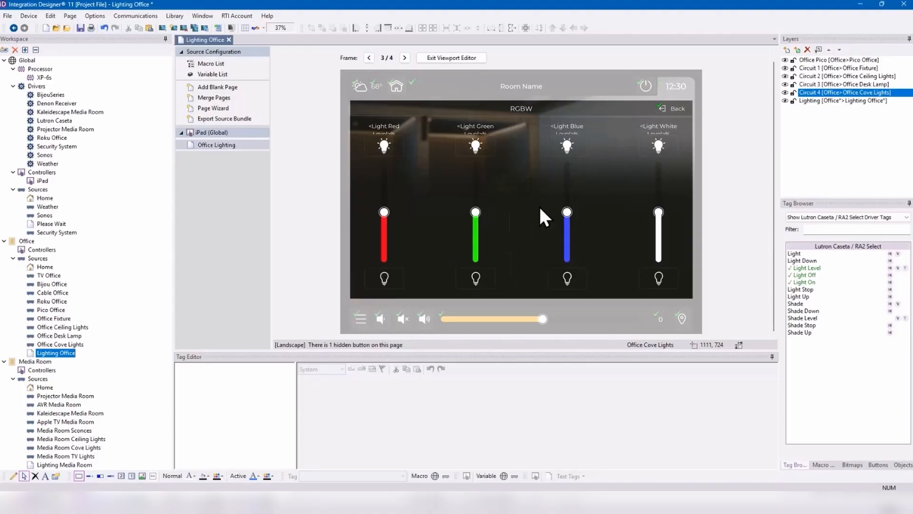
key("ctrl+a")
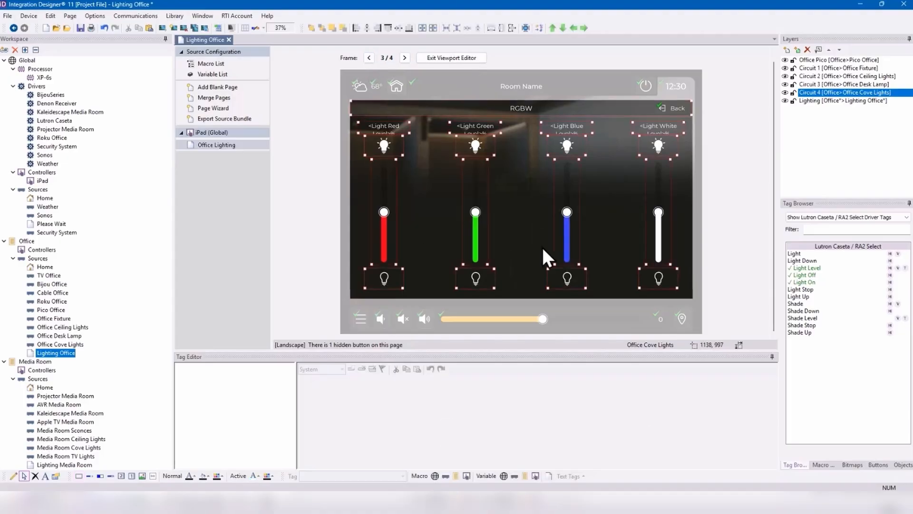
key("Delete")
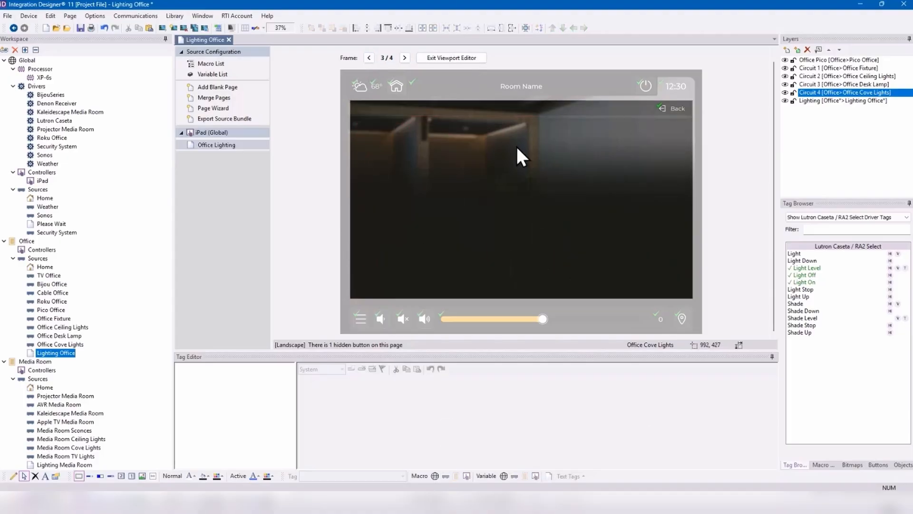
left_click(405, 58)
key("ctrl+a")
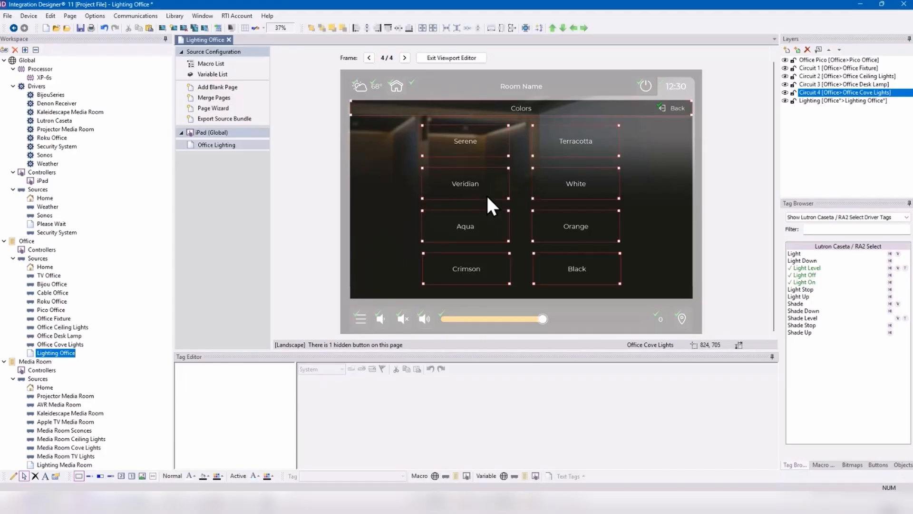
key("Delete")
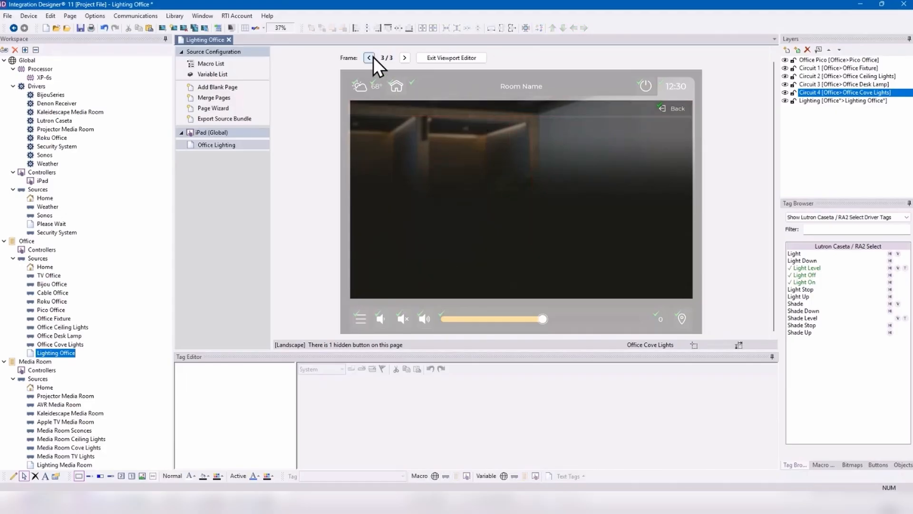
left_click(372, 57)
left_click(372, 57)
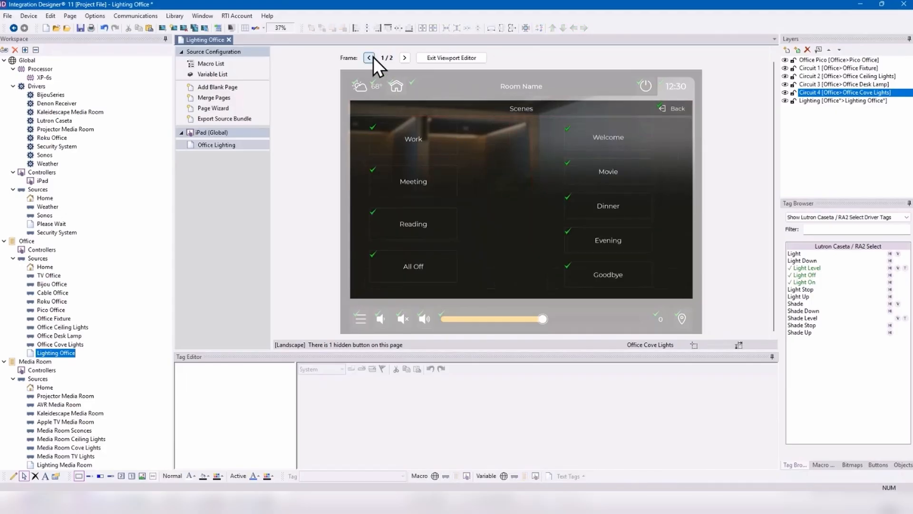
left_click(405, 58)
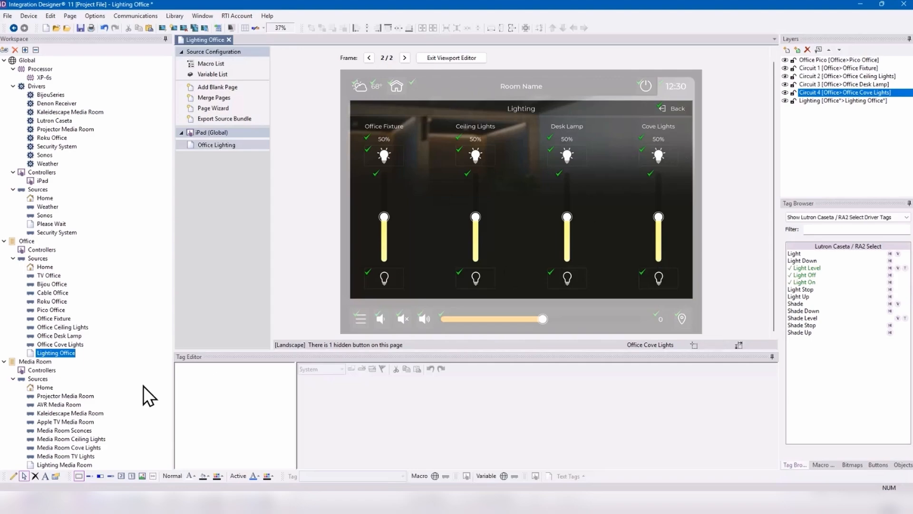
Open the Lighting Media Room page and start editing its lighting viewport.
left_click(61, 464)
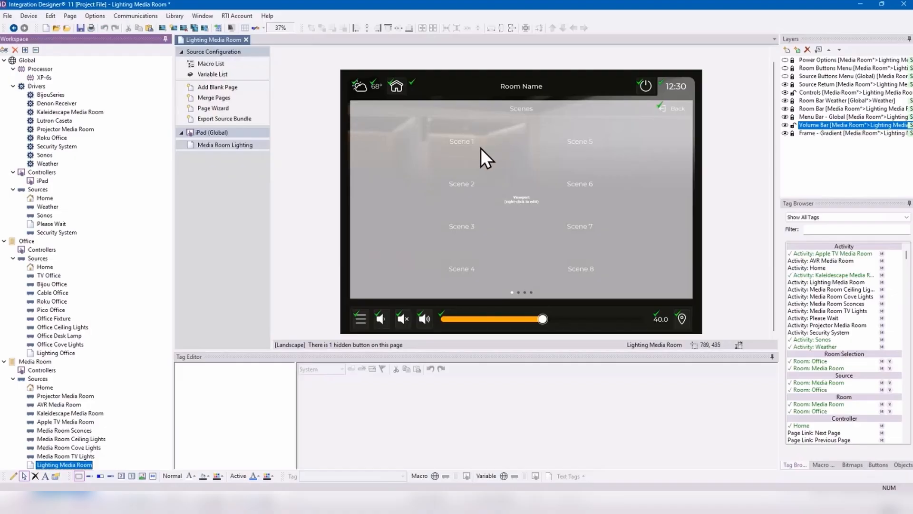
left_click(503, 147)
right_click(504, 147)
left_click(539, 158)
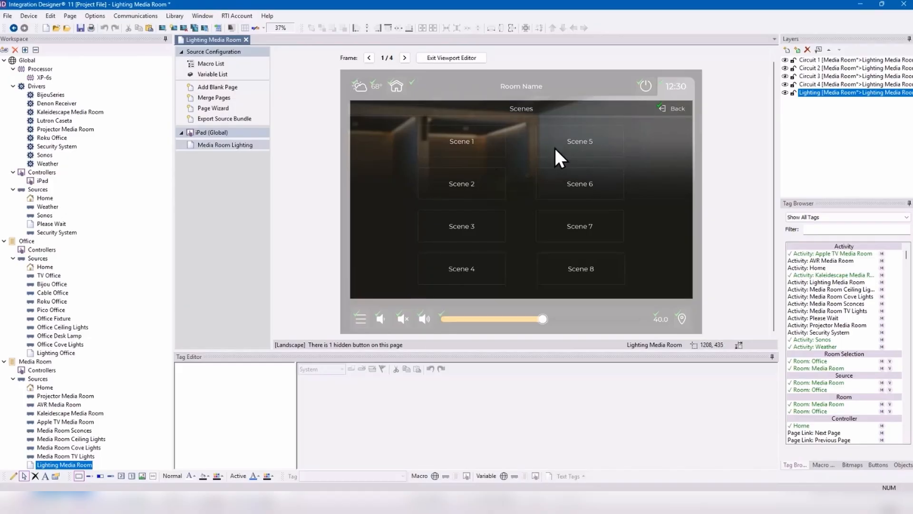
On the Lighting frame, assign the Circuit 1 layer the source Media Room > Media Room Sconces and the room Media Room.
left_click(404, 58)
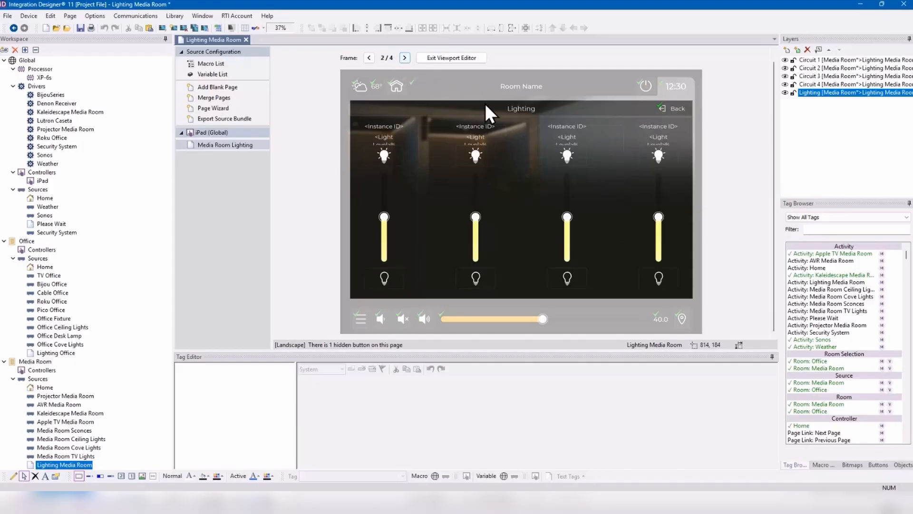
left_click(848, 61)
left_click(817, 48)
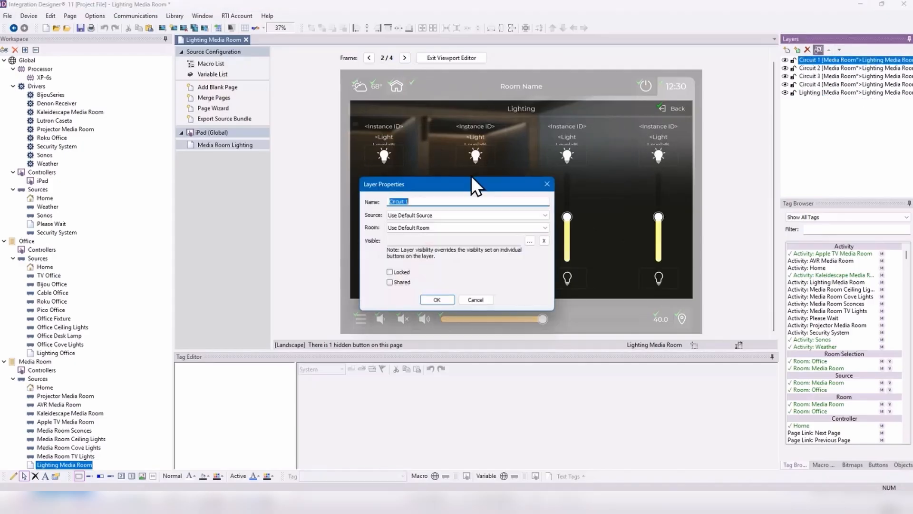
left_click(446, 215)
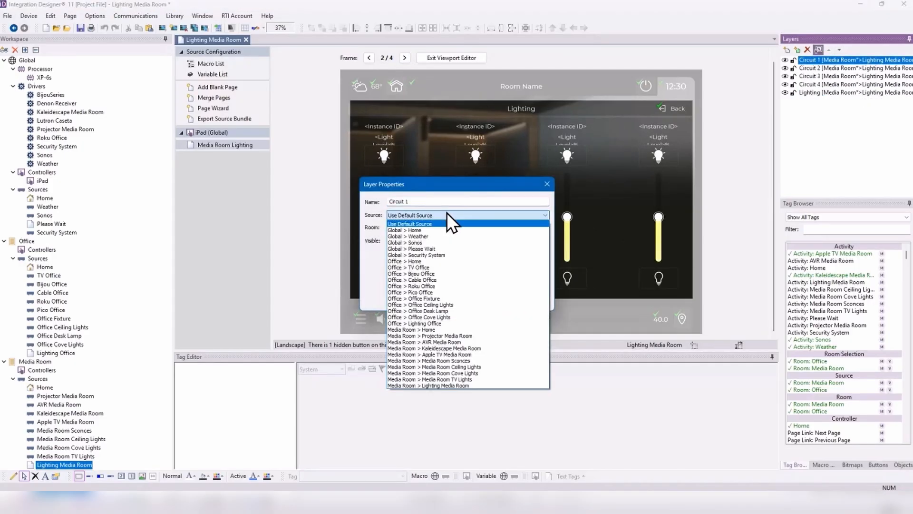
left_click(463, 361)
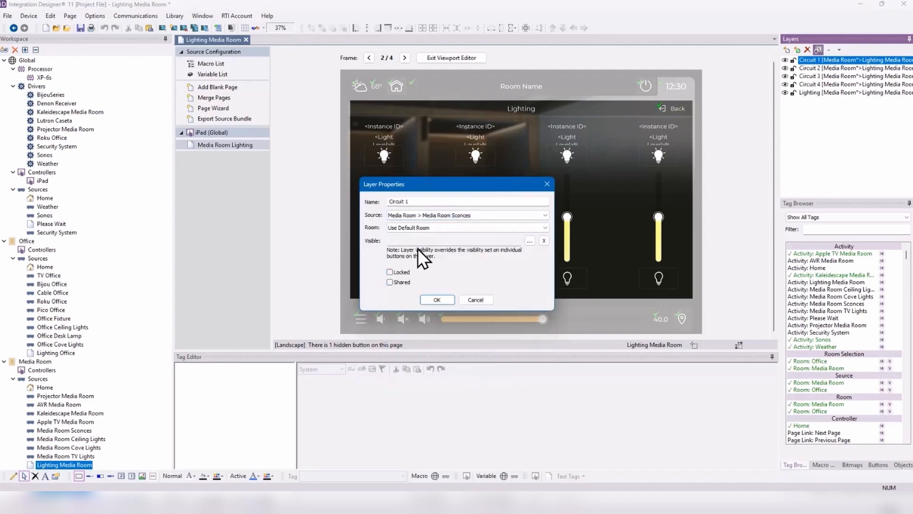
left_click(432, 227)
left_click(432, 254)
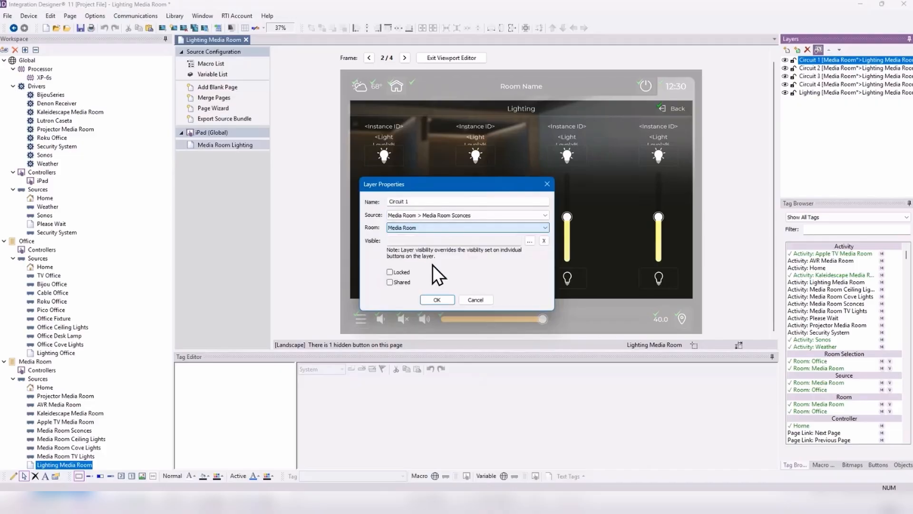
left_click(433, 300)
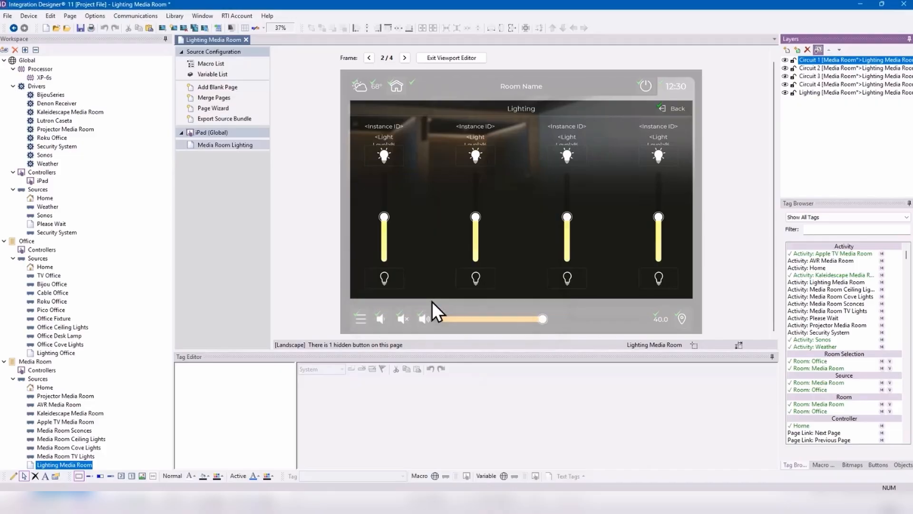
Delete the second circuit's light level slider from the Media Room Lighting frame.
left_click(393, 126)
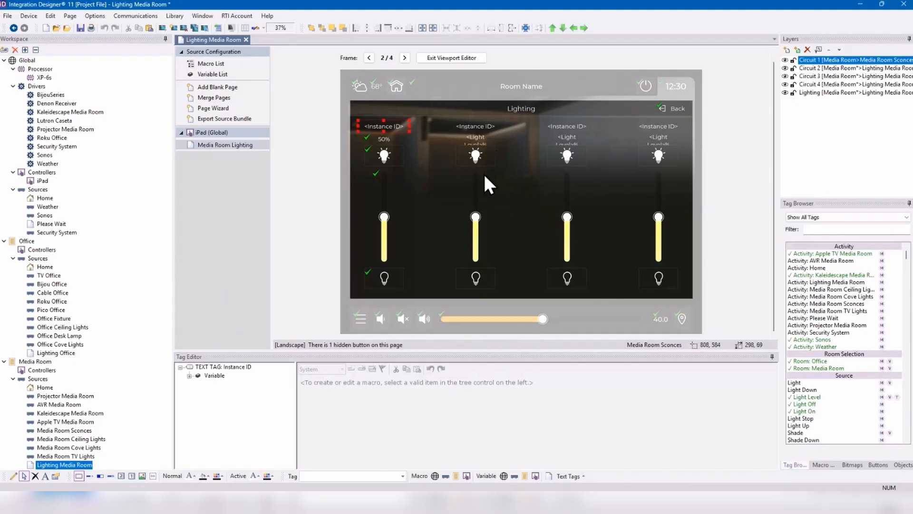
left_click(475, 218)
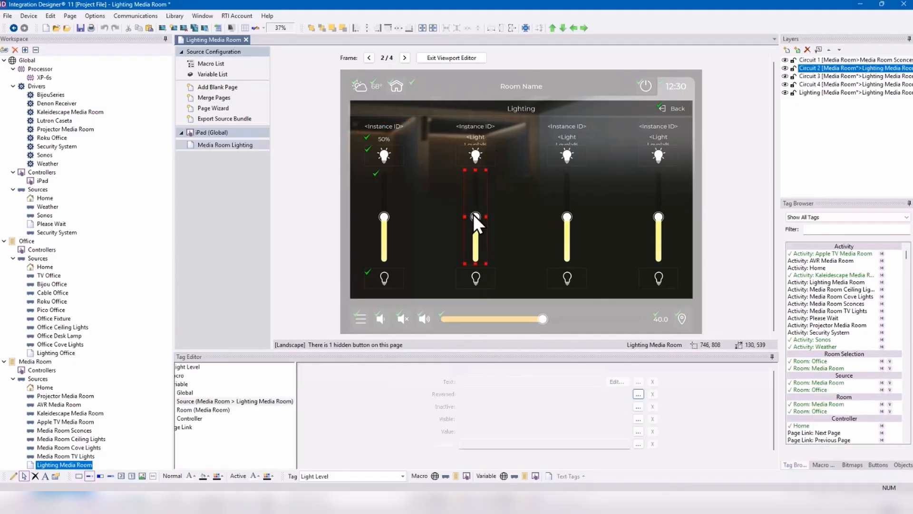
key("Delete")
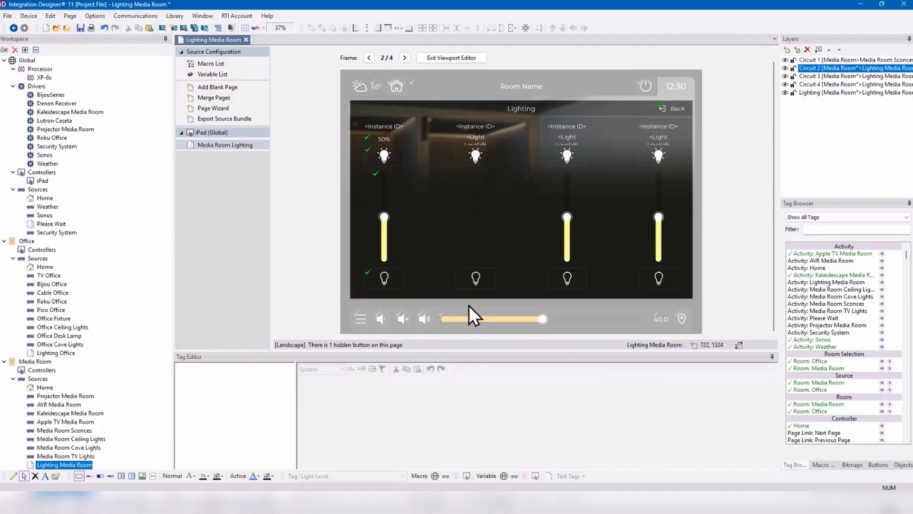
left_click(478, 140)
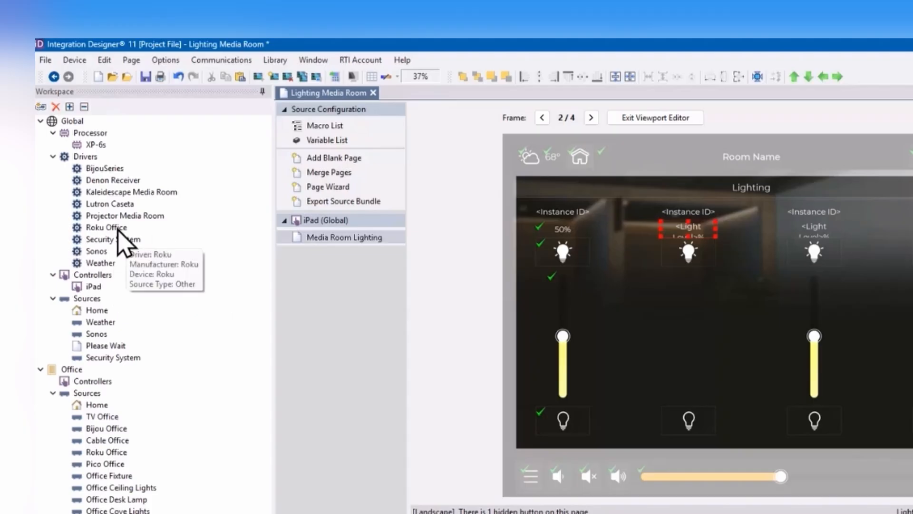
Open the Lutron Caseta driver's event list and look through the available events.
double_click(119, 203)
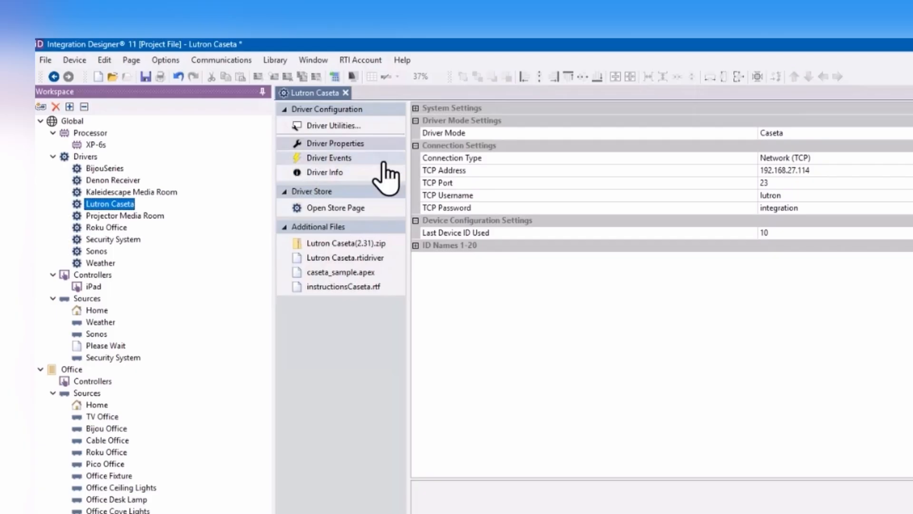
left_click(344, 160)
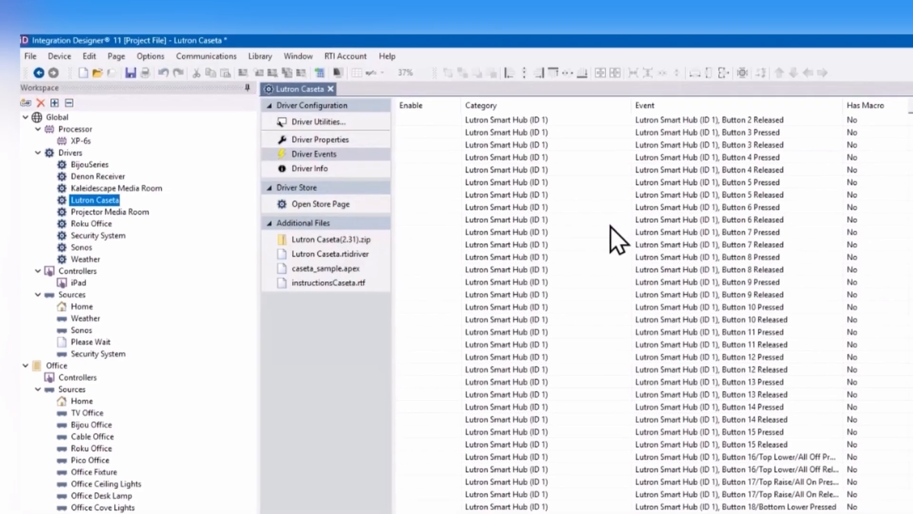
scroll(632, 242, "down", 8)
scroll(409, 181, "down", 2)
scroll(409, 180, "up", 10)
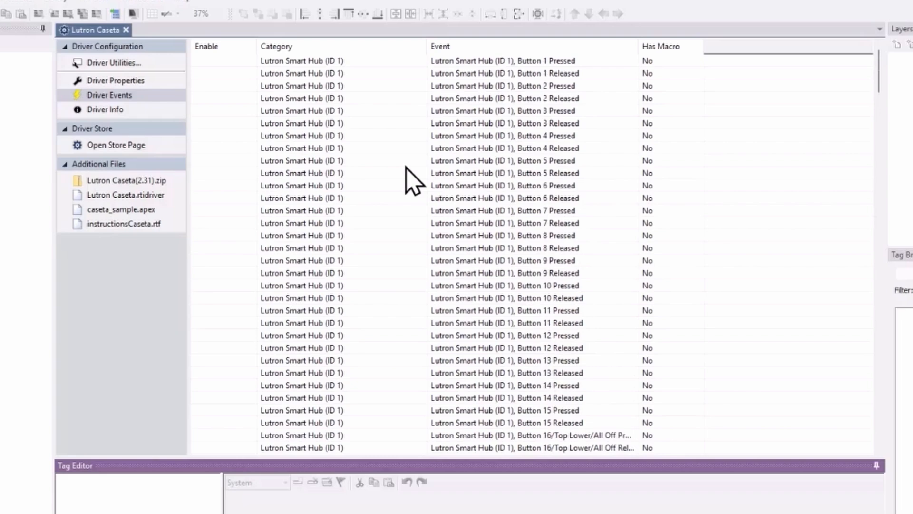
Examine the Lutron Smart Hub (ID 1) pressed and released events for Buttons 1 to 3.
left_click(578, 62)
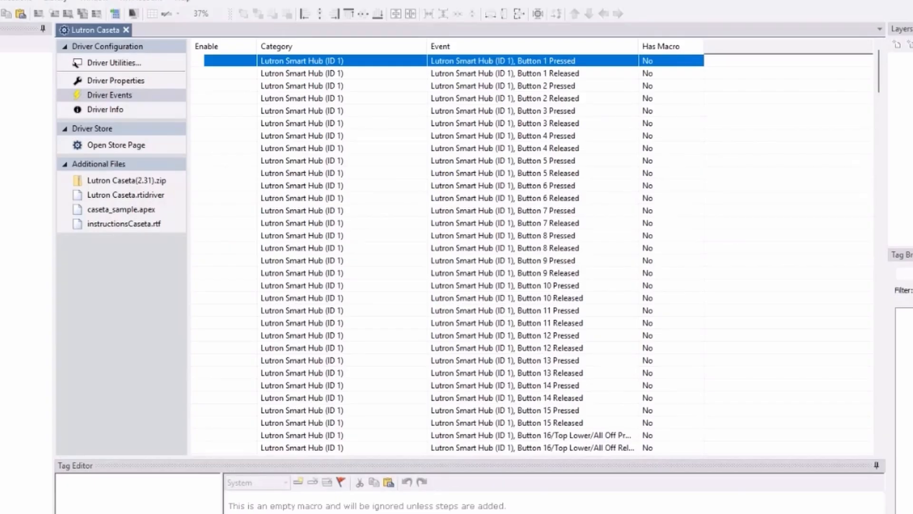
left_click(548, 86)
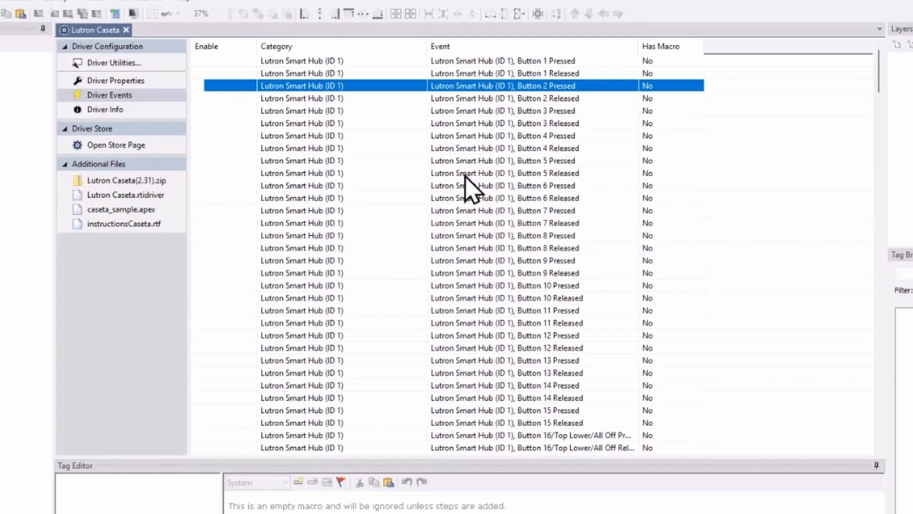
left_click(546, 99)
left_click(569, 110)
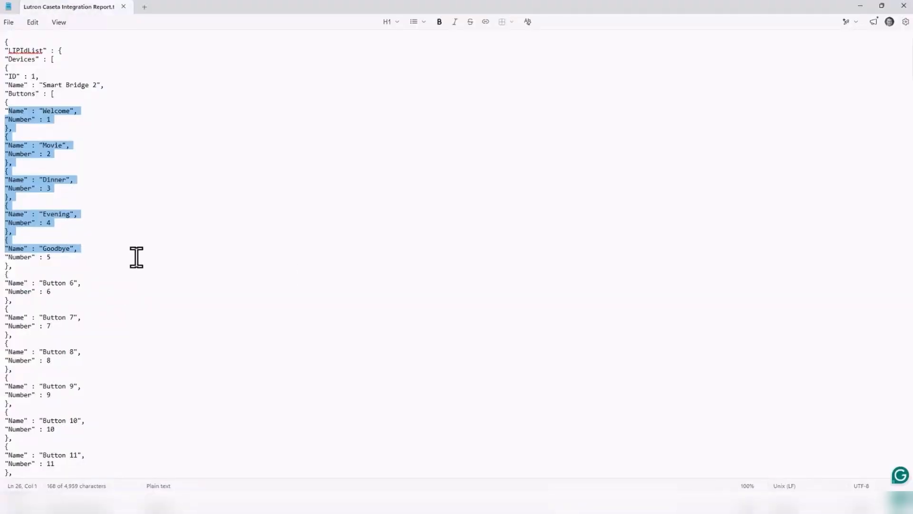
Look up the Dinner scene's button number in the Lutron Caseta Integration Report text file and return to Integration Designer.
left_click(128, 172)
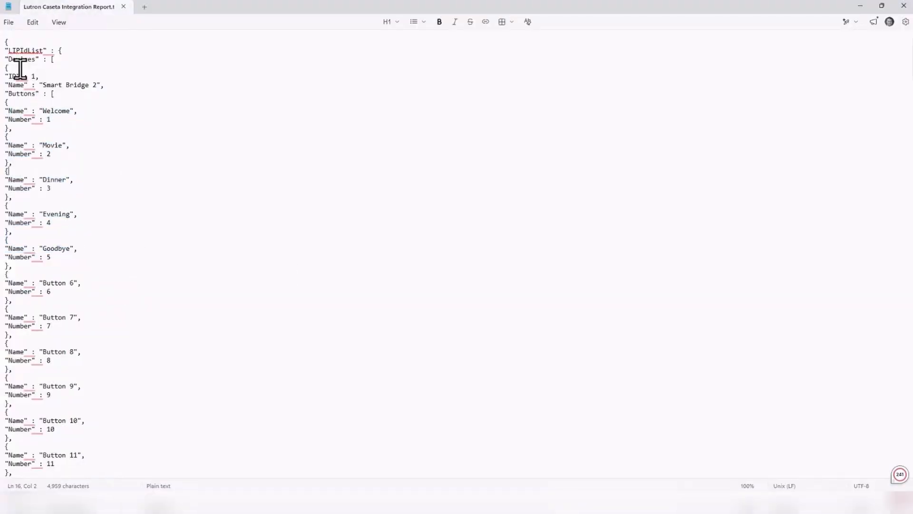
left_click_drag(75, 197, 6, 176)
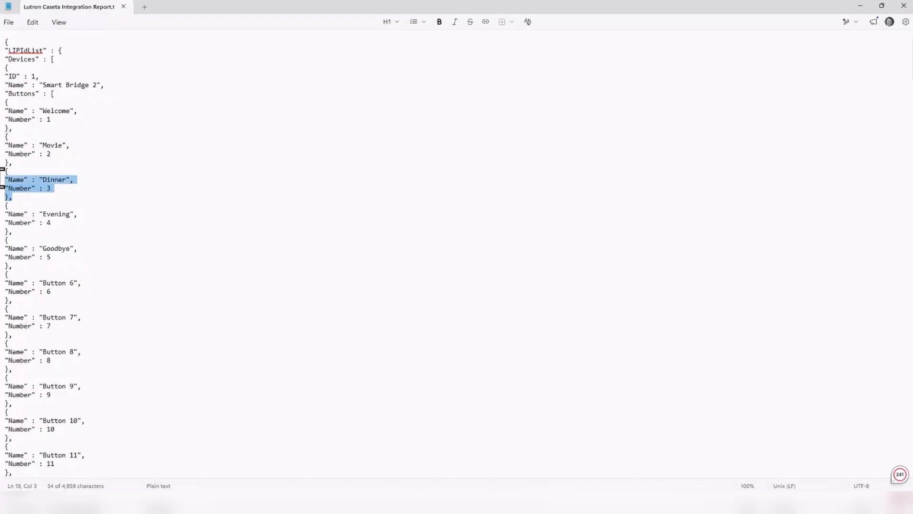
left_click(145, 179)
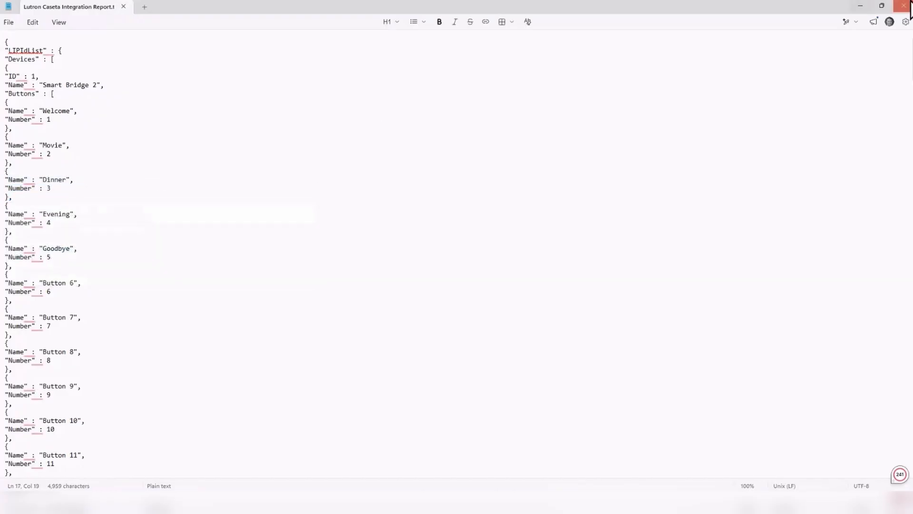
left_click(861, 5)
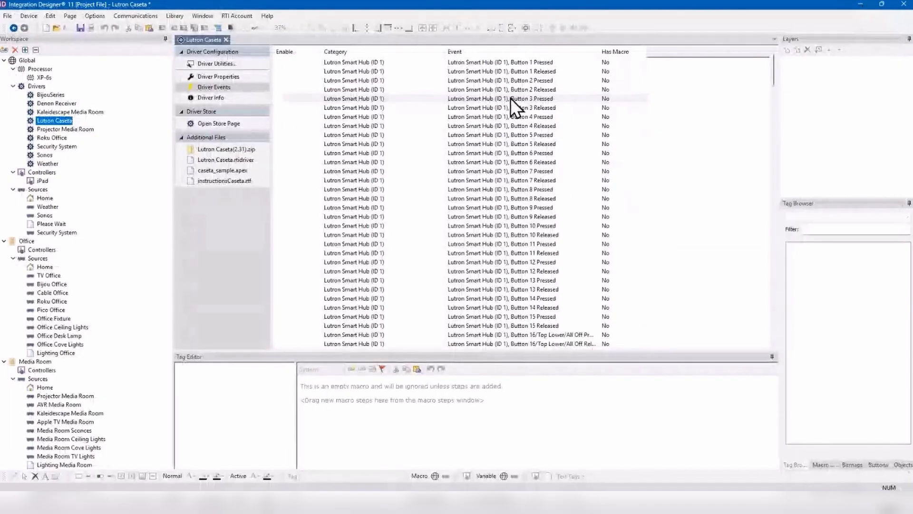
Add a time range test to the macro of the Smart Hub's Button 3 Pressed event, enlarging the macro editing area.
left_click(511, 98)
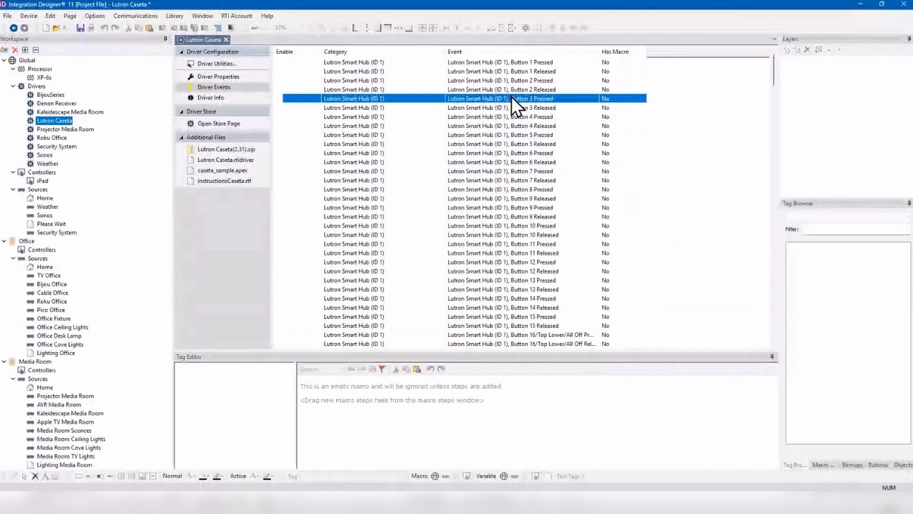
left_click(825, 463)
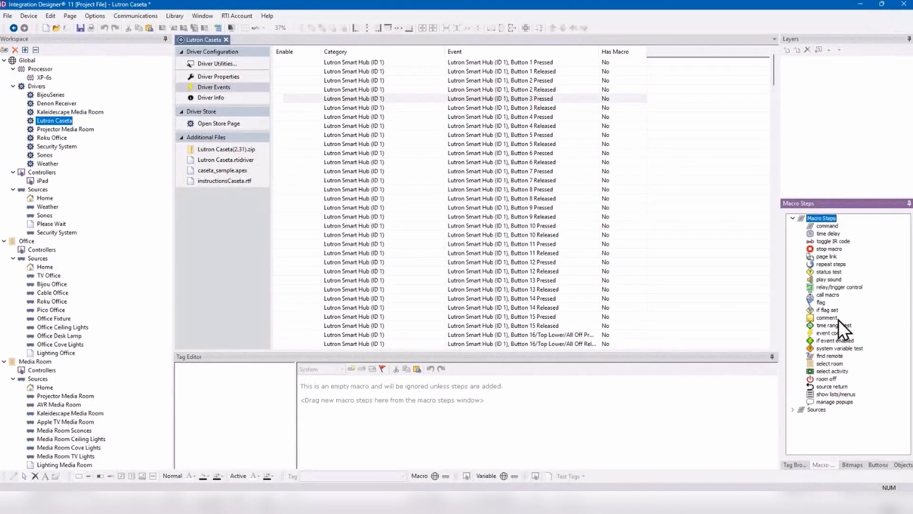
left_click_drag(610, 350, 620, 297)
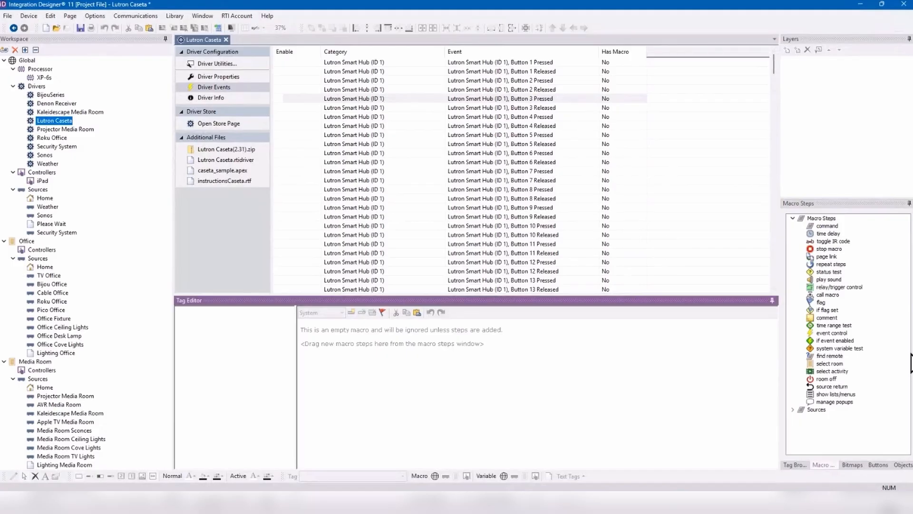
mouse_move(834, 323)
left_mouse_down()
mouse_move(852, 351)
mouse_move(701, 368)
left_mouse_up()
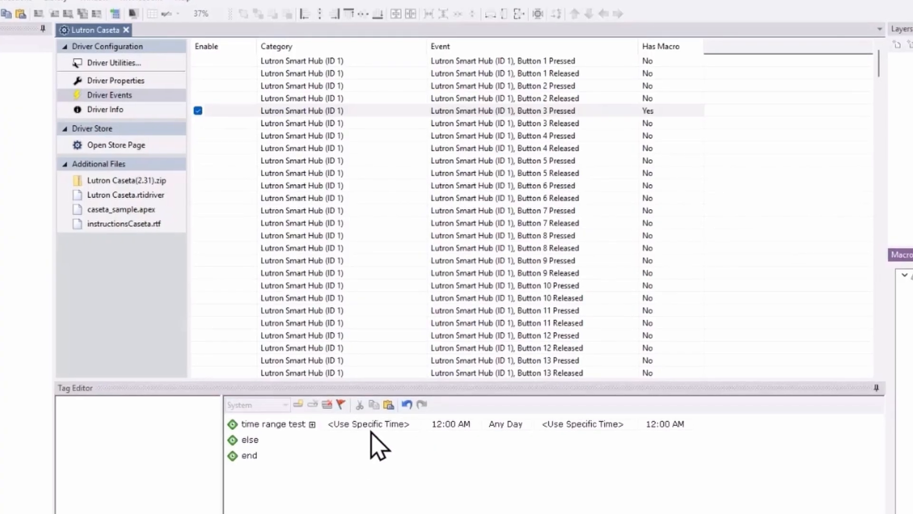
Set the time range test to start at the specific time 05:00 PM on Any Day.
left_click(370, 420)
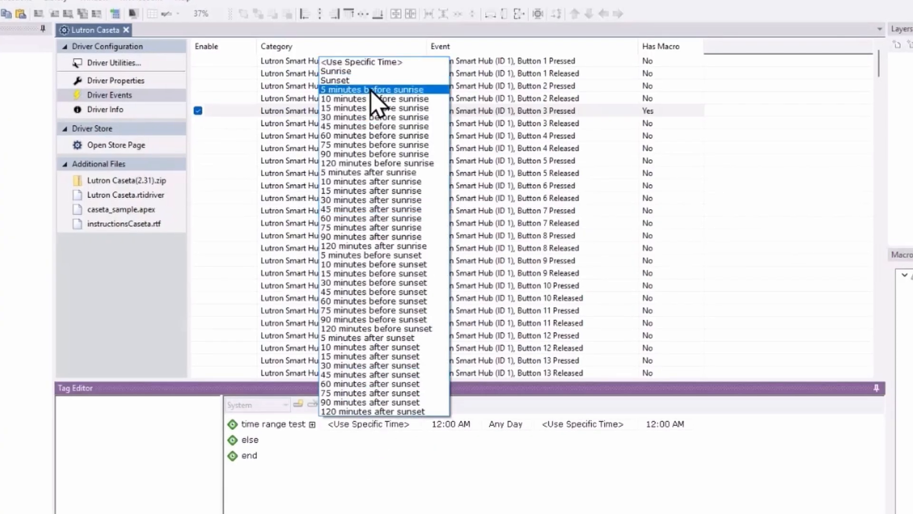
left_click(376, 63)
left_click(440, 423)
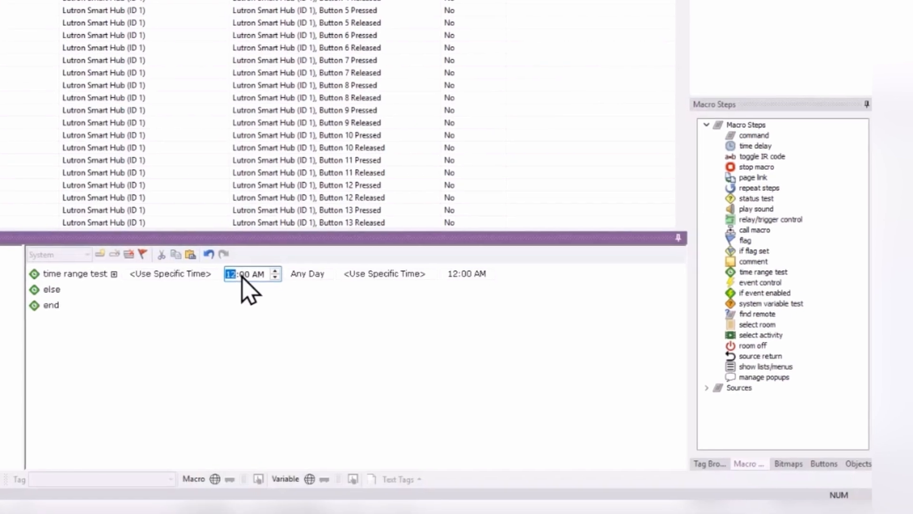
type("5")
left_click(259, 274)
type("p")
left_click(309, 280)
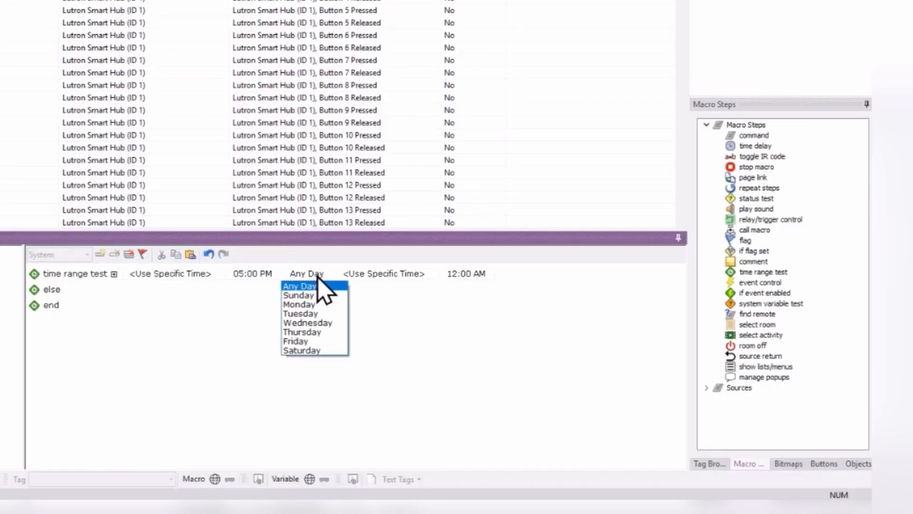
left_click(324, 285)
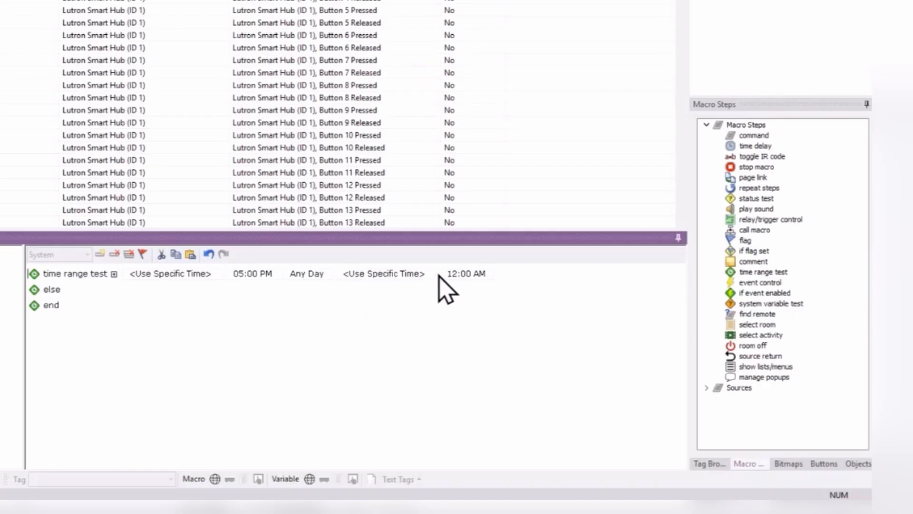
Set the end of the time range test to 06:30 PM.
left_click(454, 275)
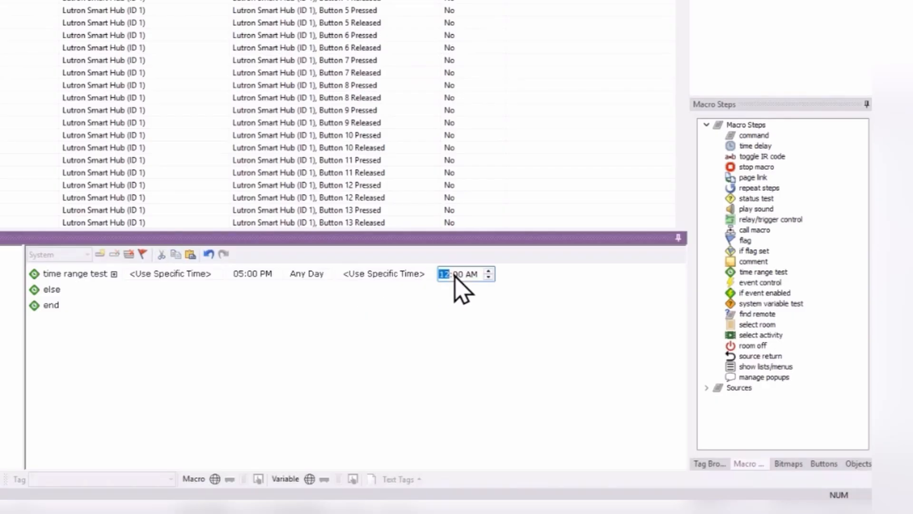
type("6")
key("Right")
type("30")
key("Return")
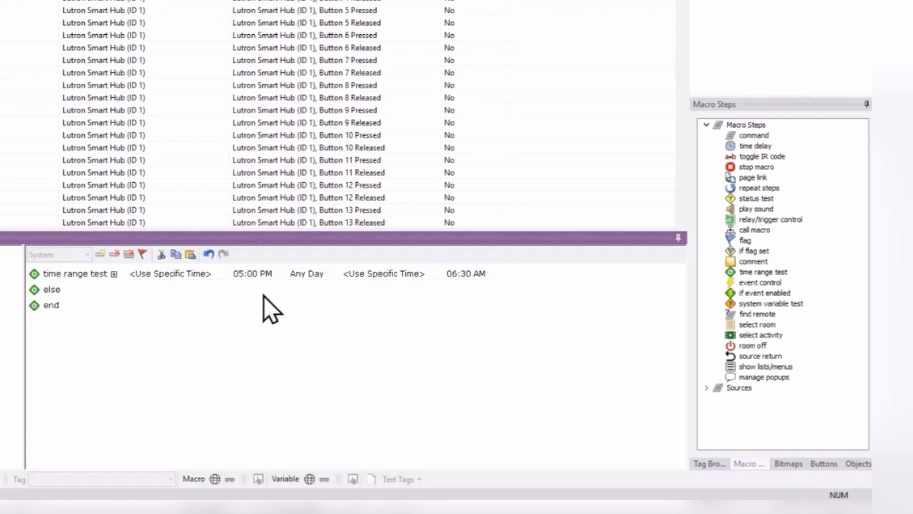
left_click(484, 278)
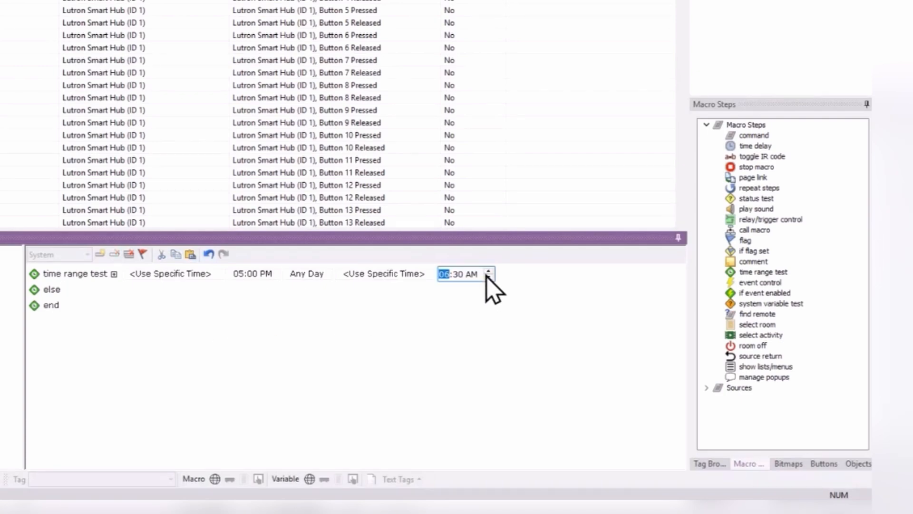
left_click(474, 275)
type("p")
left_click(507, 321)
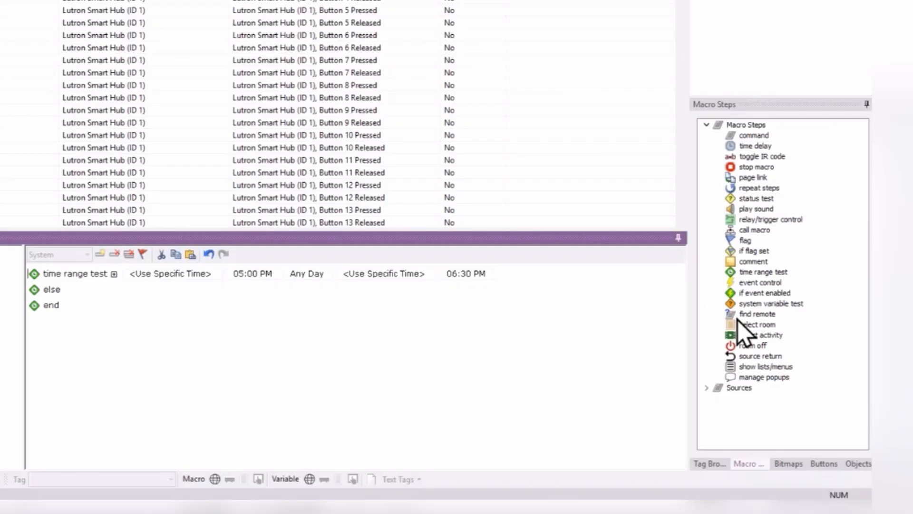
Add a command inside the time range test that sets the Denon Receiver's Source Select \ Input Source to CD.
left_click_drag(756, 136, 302, 310)
left_click(161, 289)
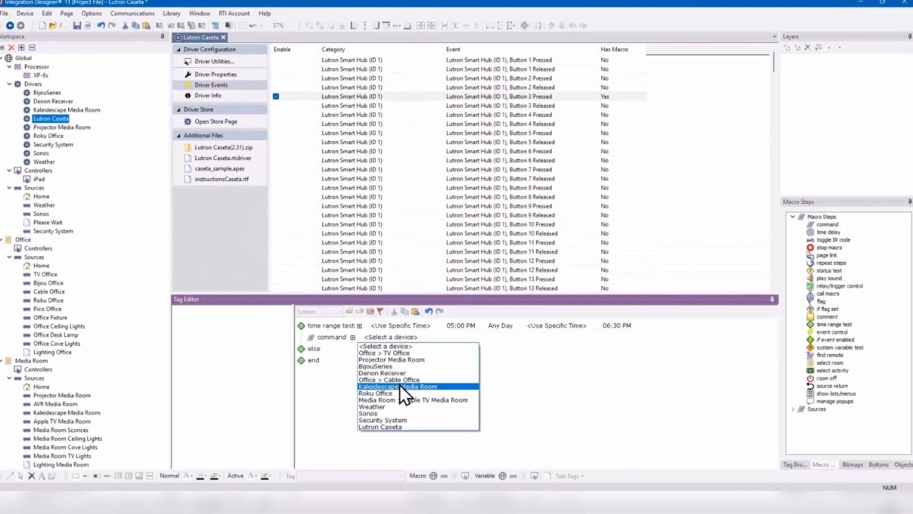
left_click(401, 373)
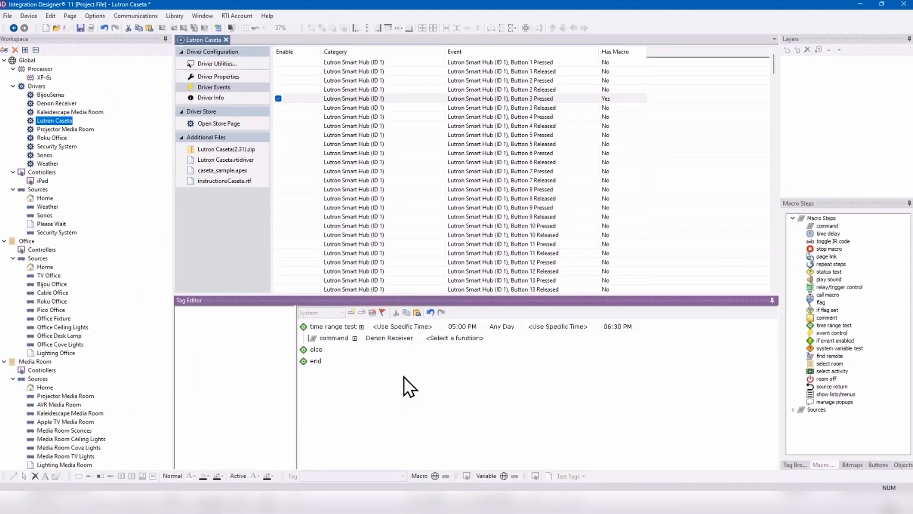
left_click(463, 340)
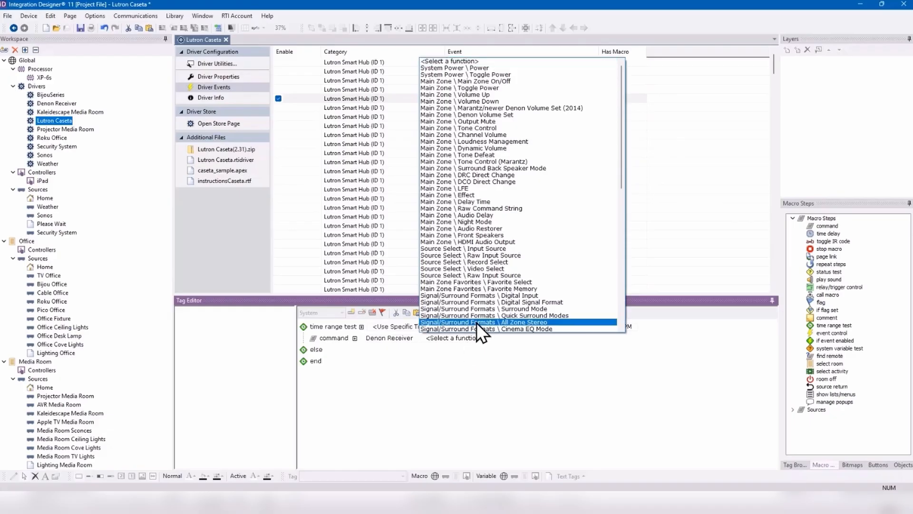
left_click(501, 249)
left_click(535, 338)
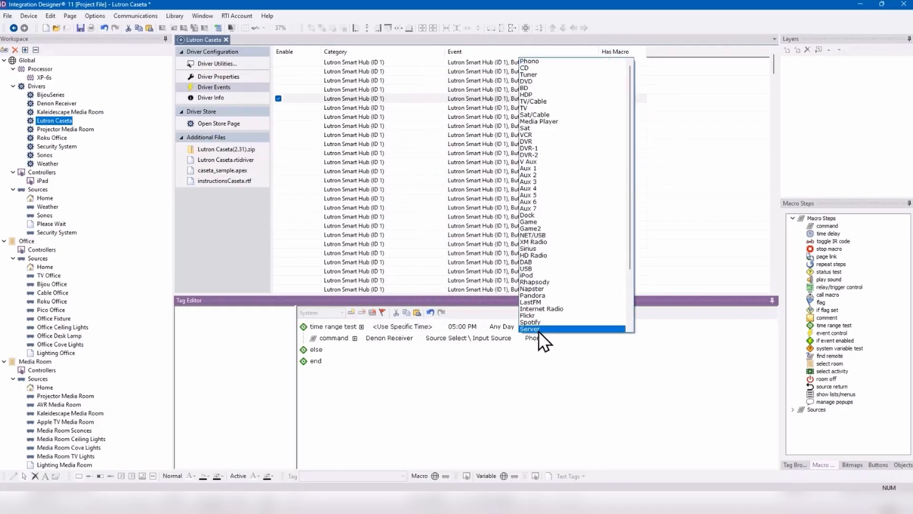
left_click(551, 67)
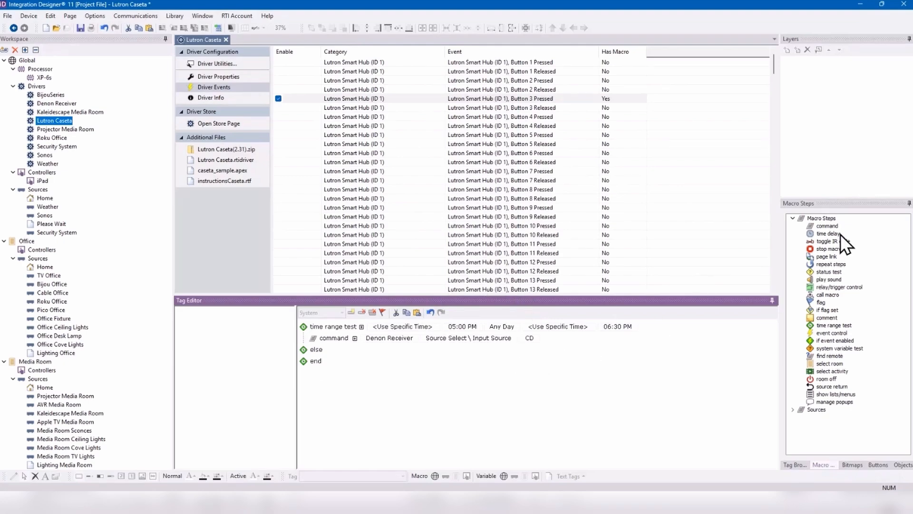
Add a second command inside the time range test using the Sonos function Favorites \ Select Playlist from List.
left_click_drag(821, 228, 500, 351)
left_click(390, 349)
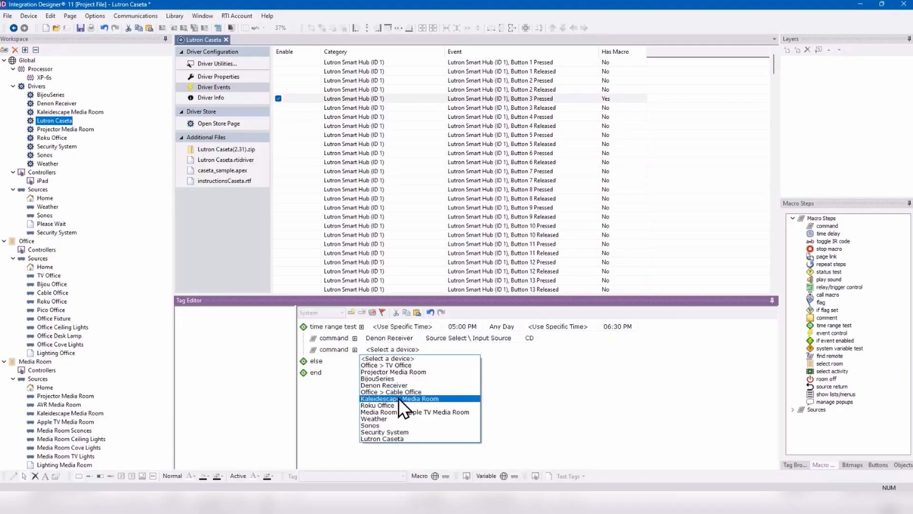
left_click(389, 425)
left_click(444, 349)
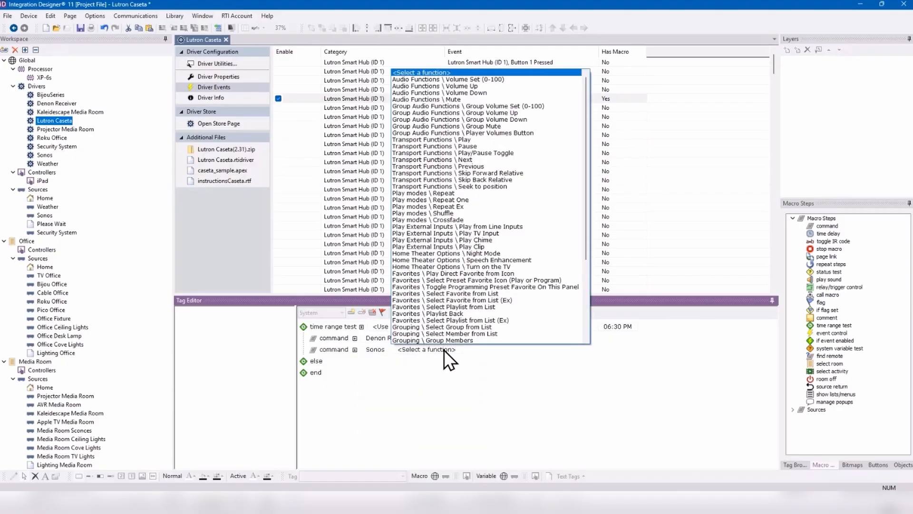
scroll(488, 260, "down", 1)
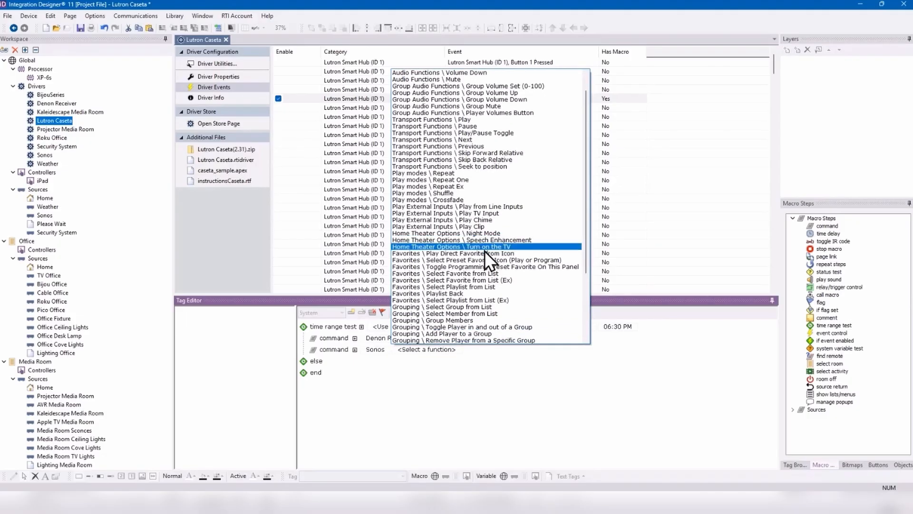
scroll(480, 236, "down", 3)
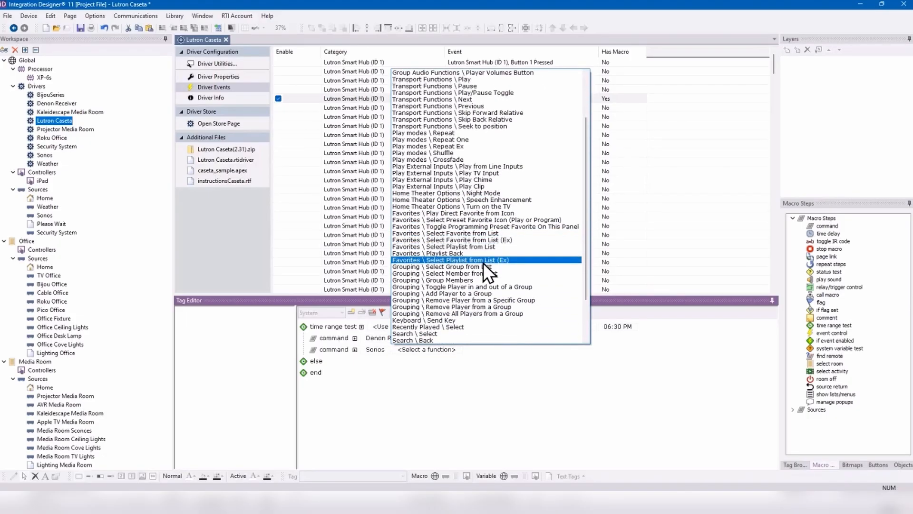
scroll(483, 262, "down", 1)
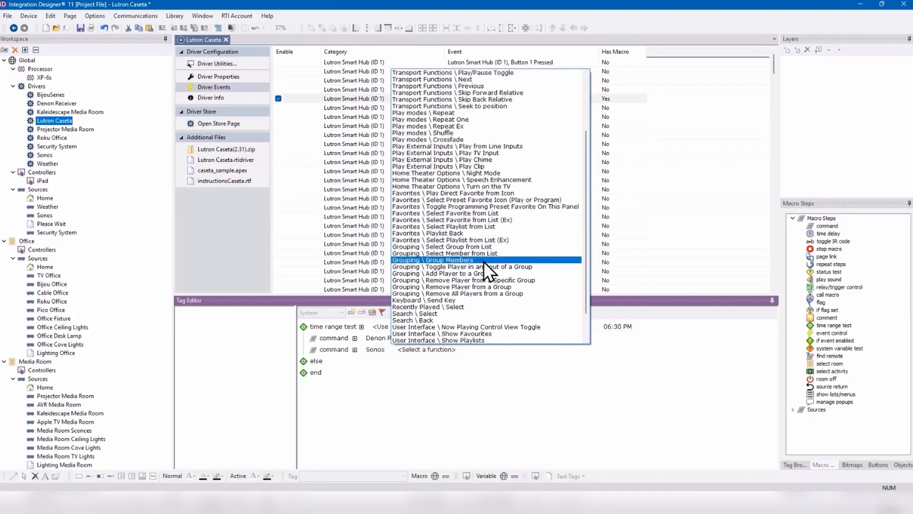
scroll(483, 175, "up", 2)
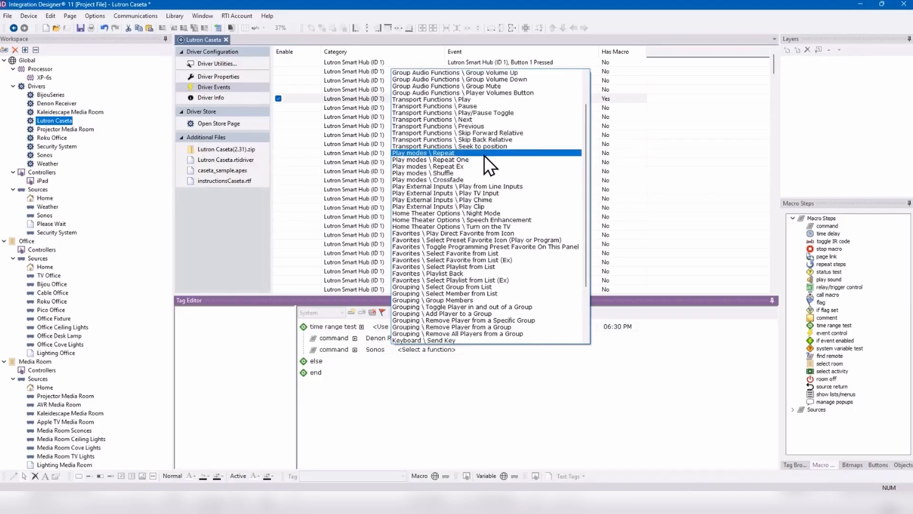
left_click(499, 266)
Set the Sonos playlist command to Sonos Player (1) and playlist item 6.
left_click(547, 357)
left_click(537, 364)
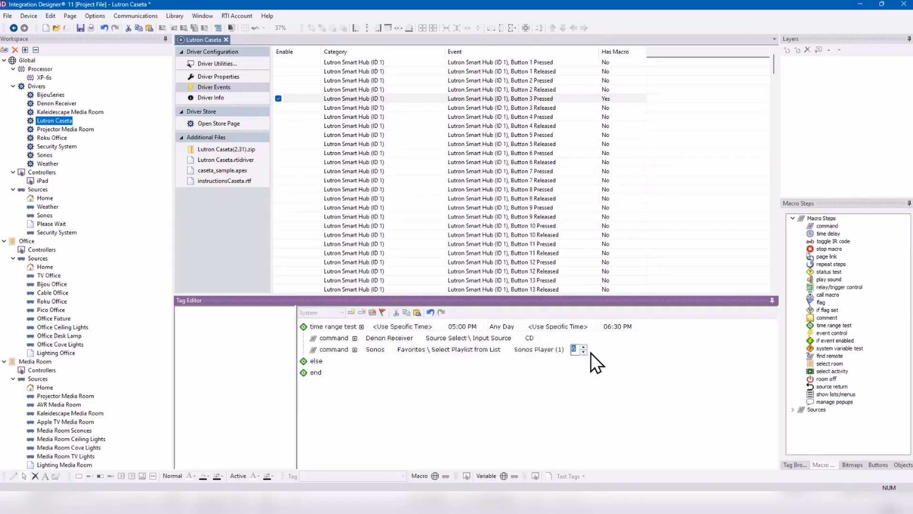
left_click(605, 386)
Give the Smart Hub's Button 5 Pressed event a Security System command, Quick Arming \ Single Partition Arming, for Partition 1 and Away.
scroll(529, 185, "down", 4)
scroll(529, 185, "up", 1)
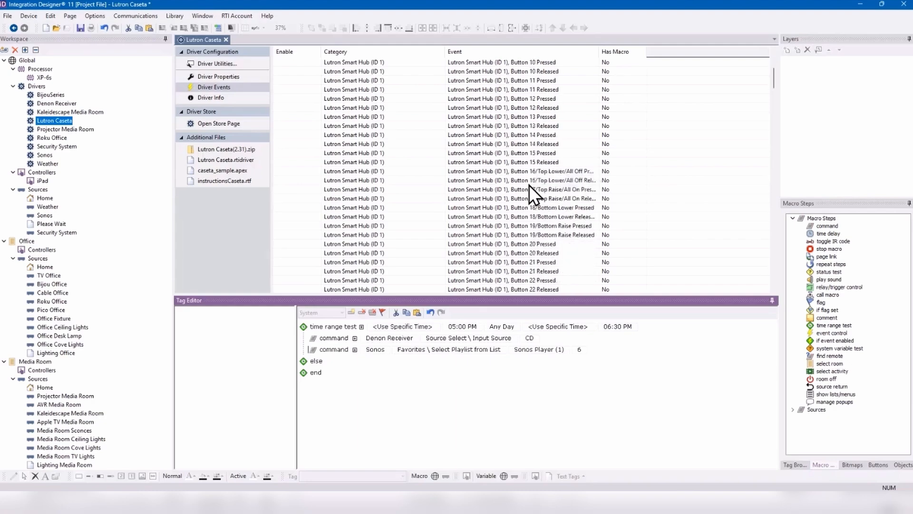
scroll(523, 143, "up", 2)
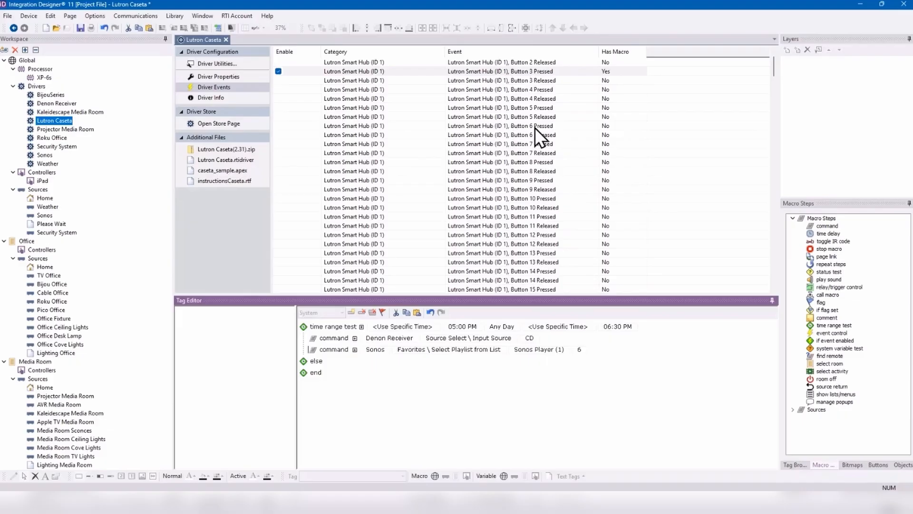
left_click(544, 110)
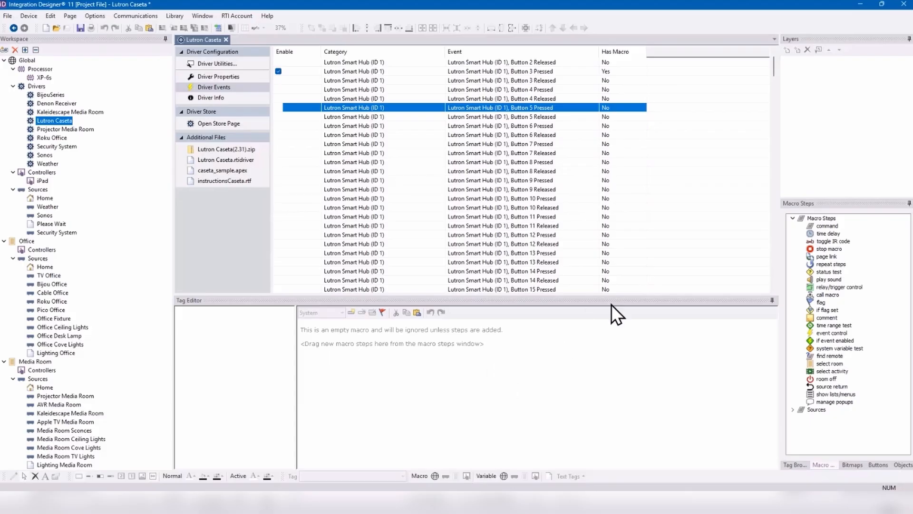
double_click(825, 226)
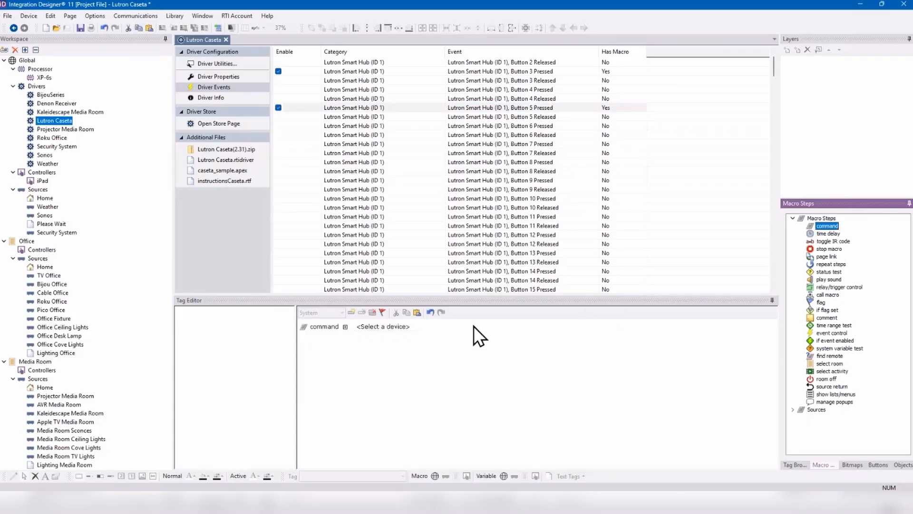
left_click(382, 326)
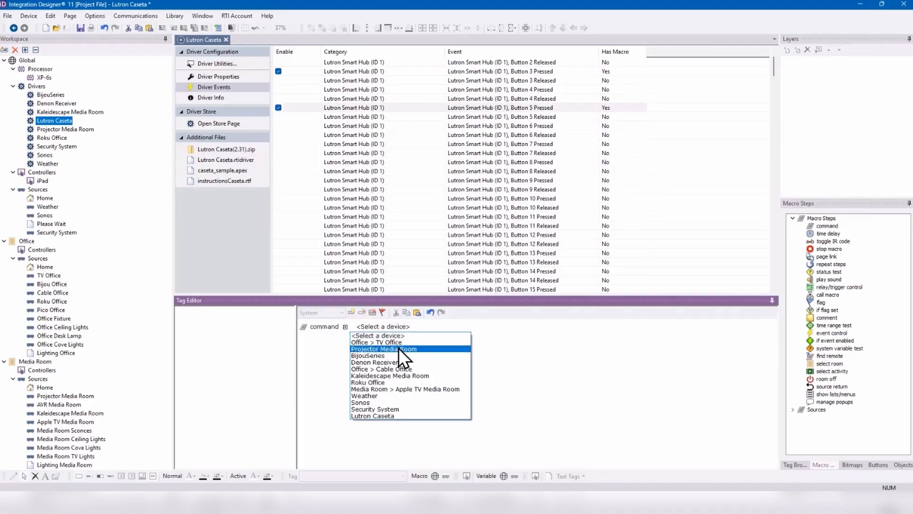
left_click(387, 409)
left_click(449, 330)
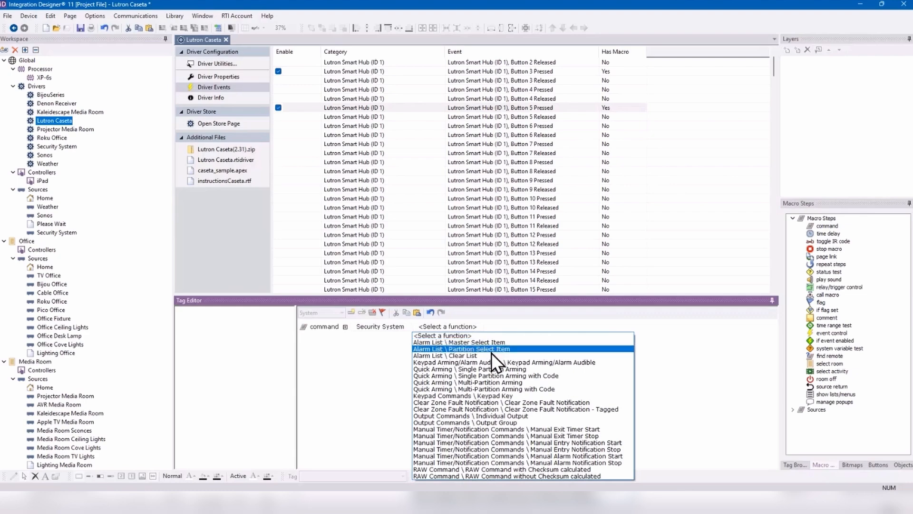
left_click(486, 369)
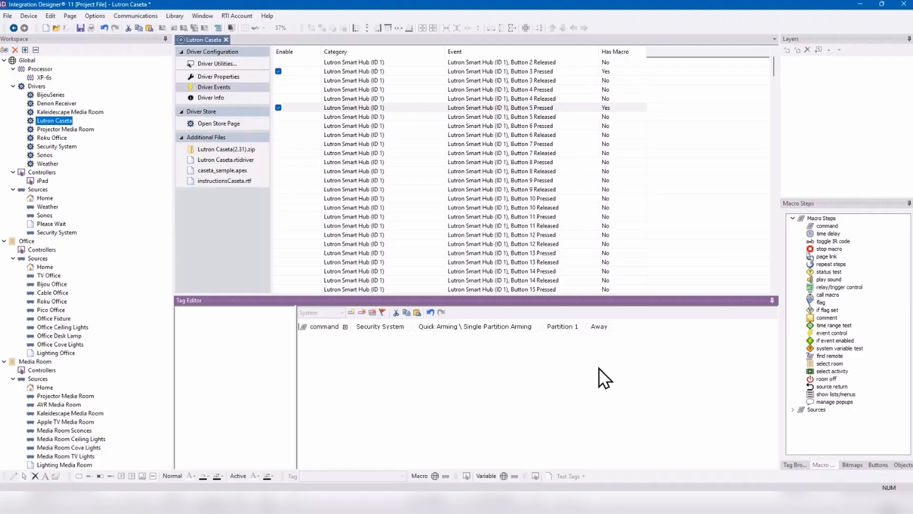
Add the comment "Favorite Playlist" to the macro of the Office Pico's Button 8/PJ2-4B Button 1 Pressed event.
scroll(551, 212, "down", 13)
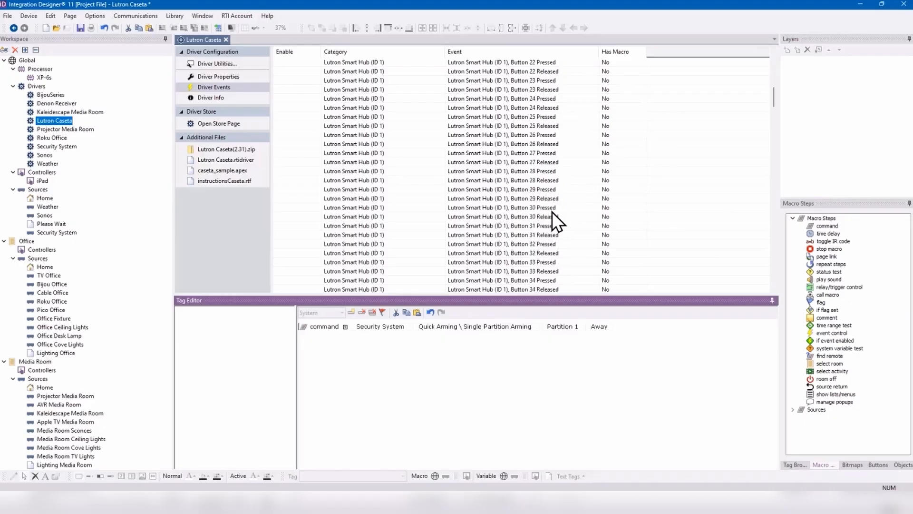
scroll(552, 212, "down", 16)
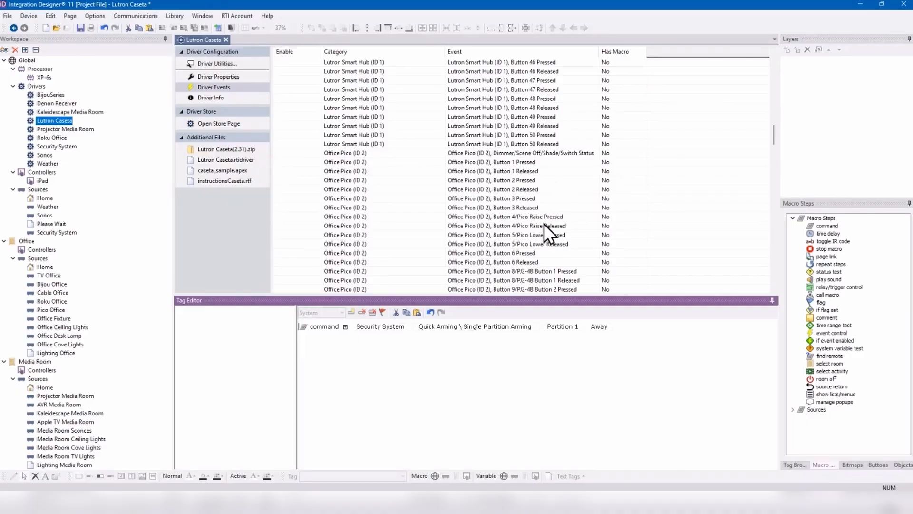
scroll(538, 248, "down", 1)
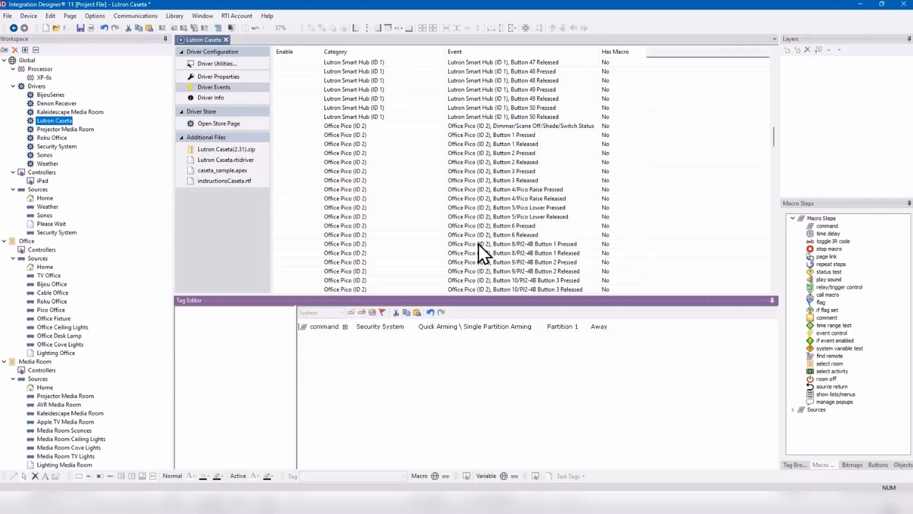
left_click(543, 244)
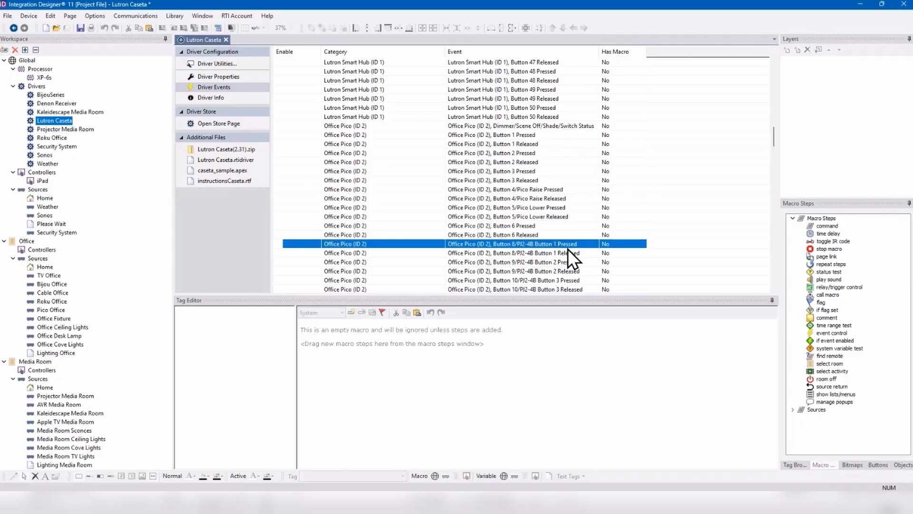
left_click_drag(819, 322, 401, 315)
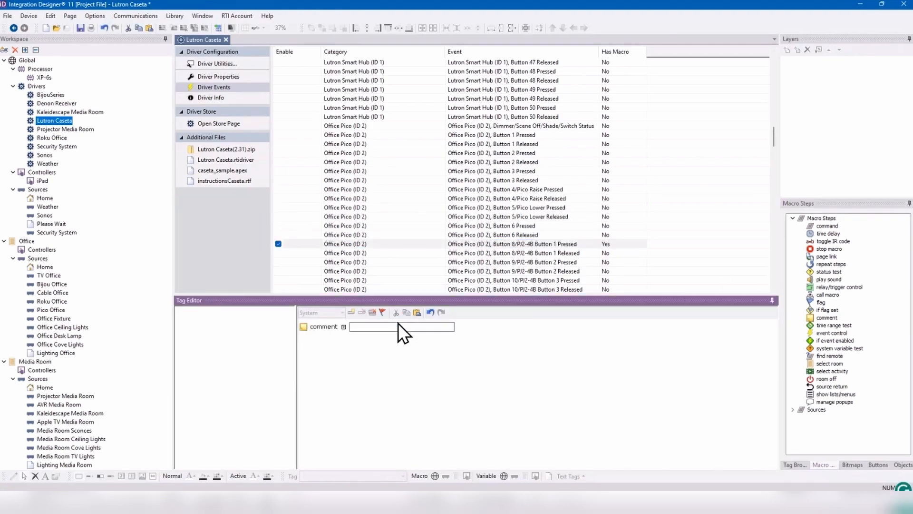
type("Vavorite Playlist")
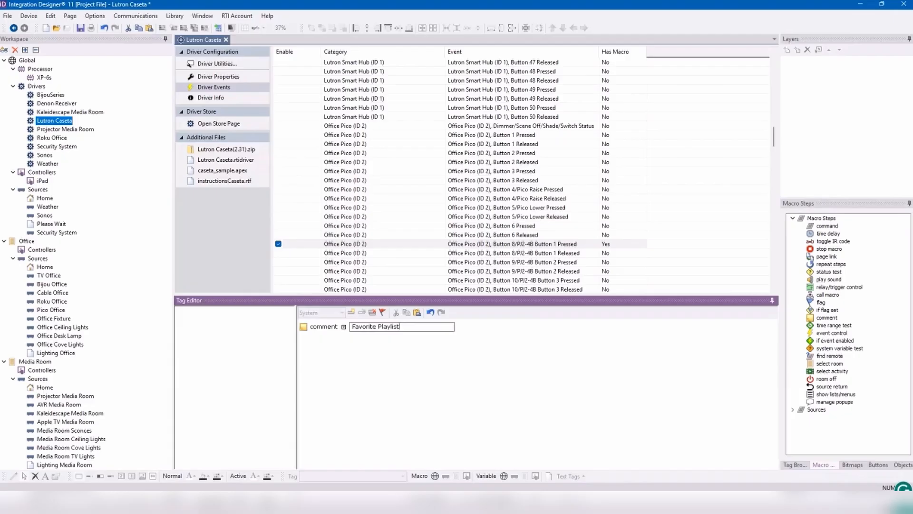
key("Return")
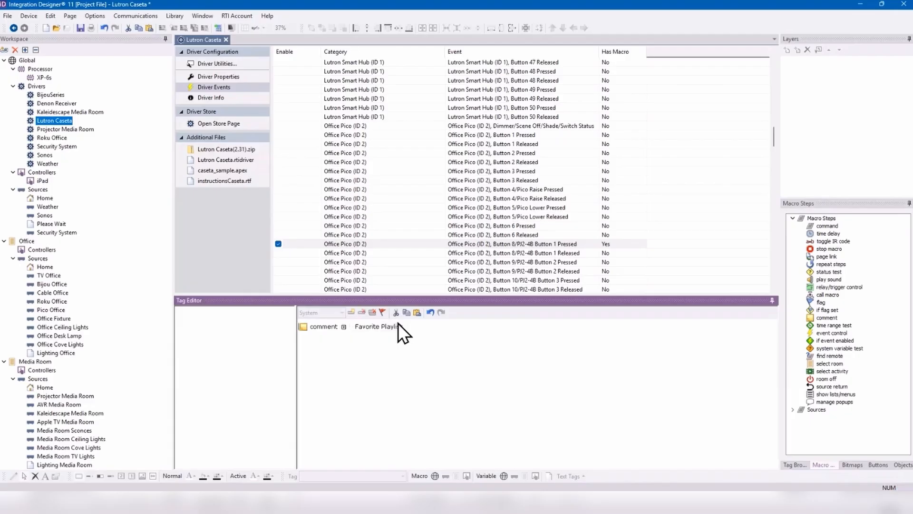
Add a Sonos command below the Favorite Playlist comment with the function Favorites \ Select Playlist from List.
double_click(826, 227)
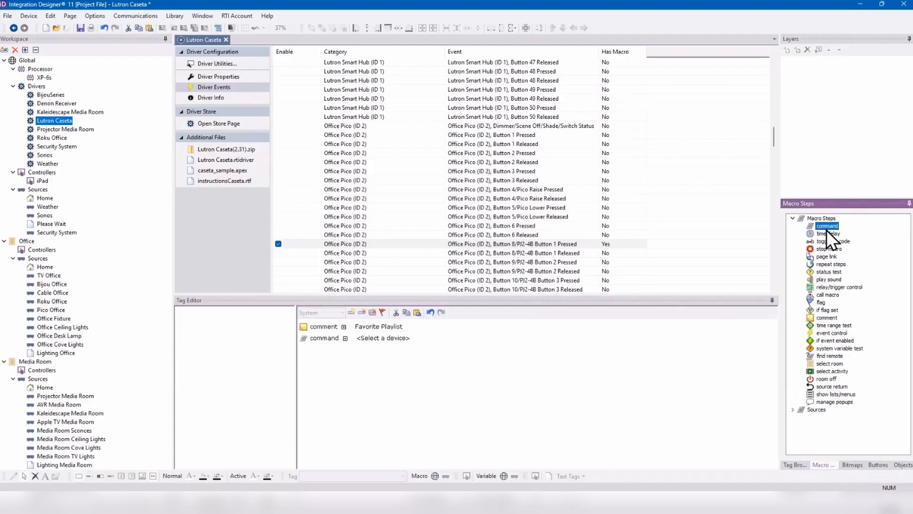
left_click(394, 338)
left_click(400, 412)
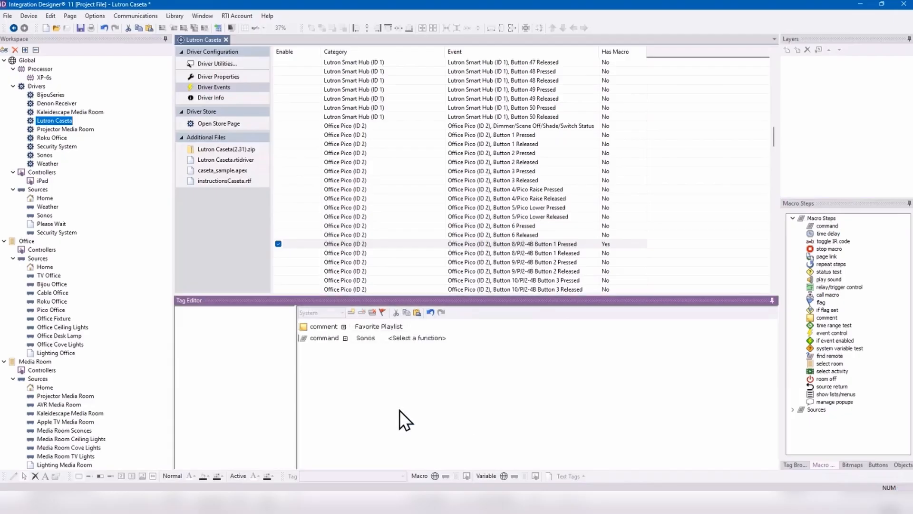
left_click(435, 341)
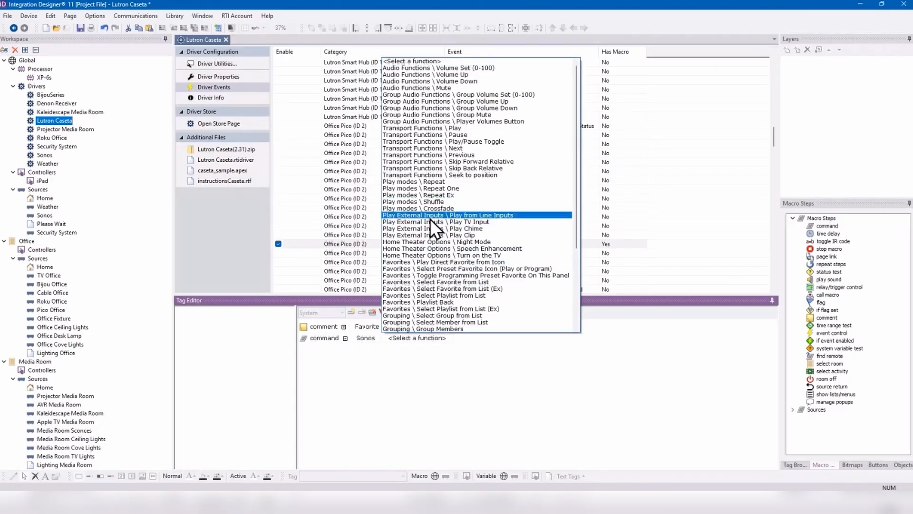
scroll(435, 183, "down", 2)
scroll(435, 184, "up", 2)
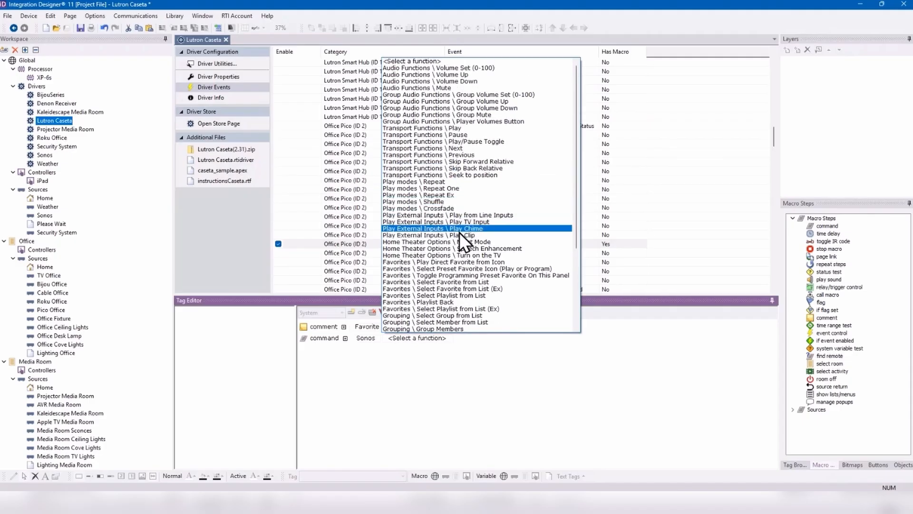
scroll(468, 286, "down", 1)
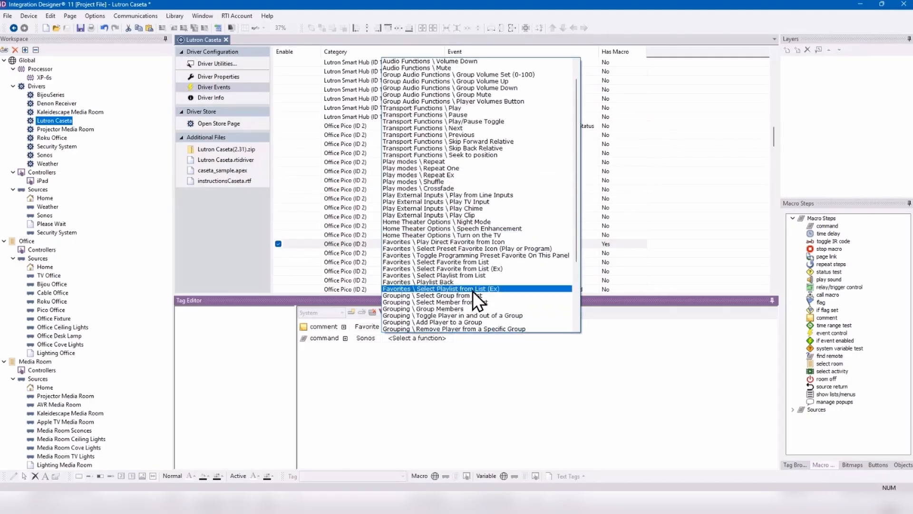
left_click(470, 295)
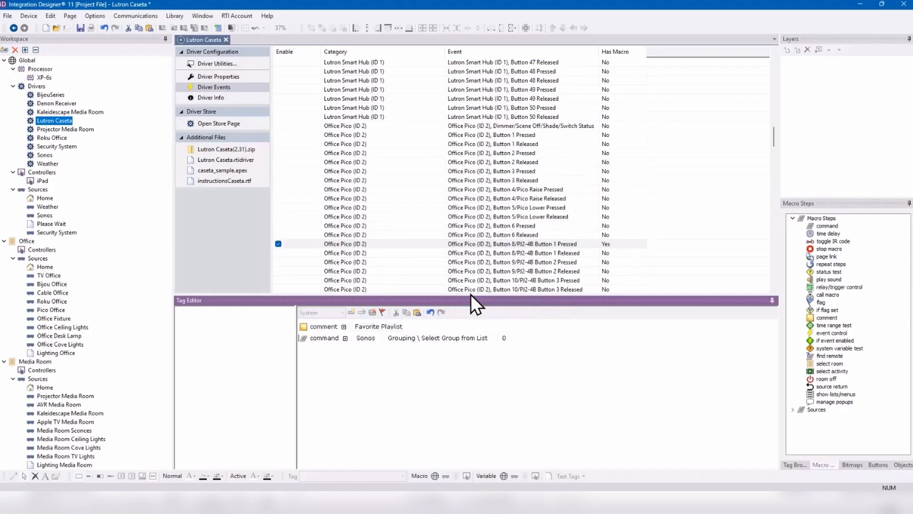
left_click(498, 338)
left_click(454, 337)
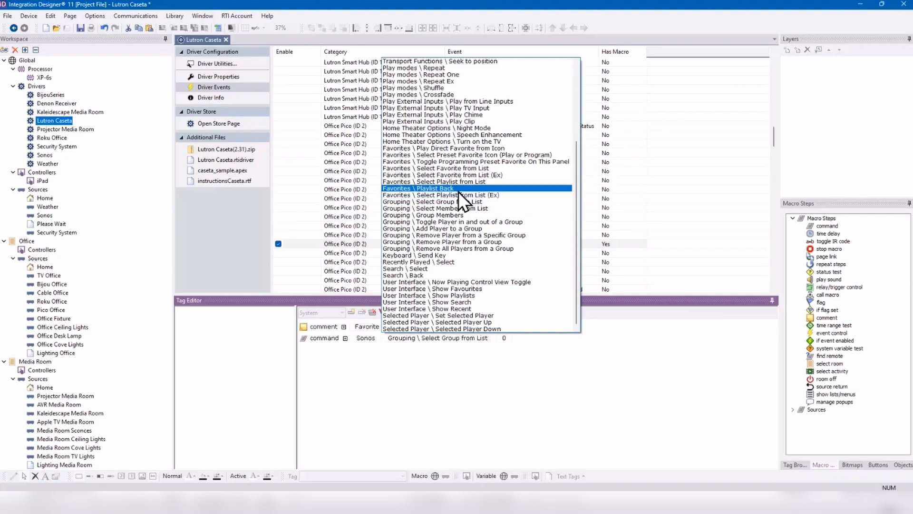
left_click(461, 184)
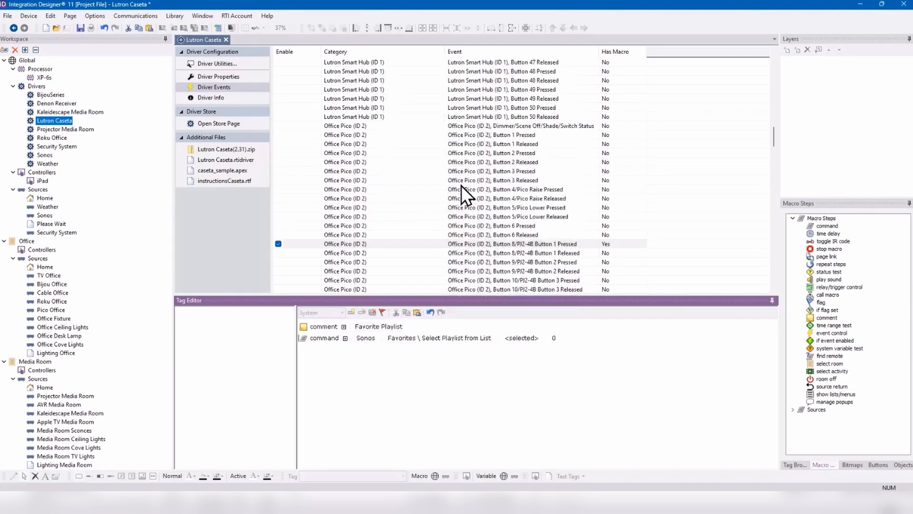
Choose the Sonos player and raise the playlist item number in the Office Pico's Button 1 Pressed command.
left_click(540, 338)
left_click(532, 350)
left_click(575, 341)
left_click(575, 336)
left_click(576, 335)
left_click(618, 383)
Add the comment "Volume +" to the macro of the Office Pico's Button 9/PJ2-4B Button 2 Pressed event.
left_click(546, 260)
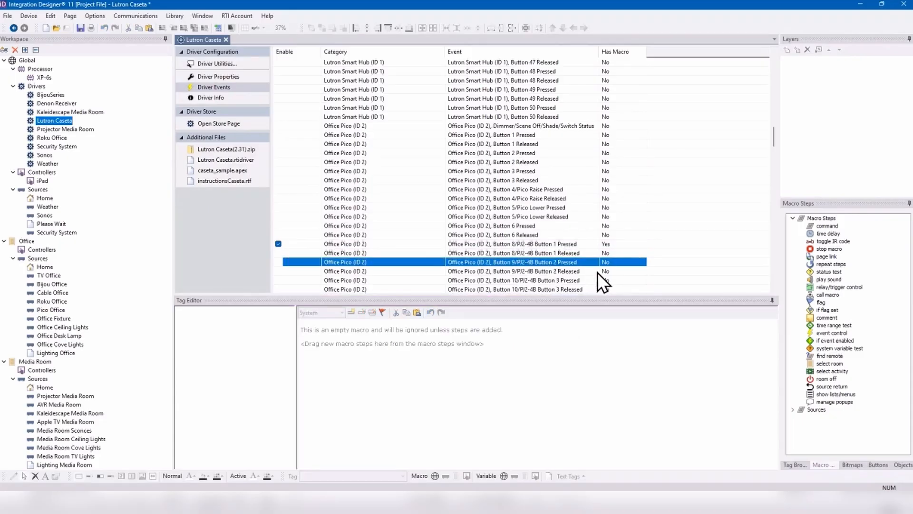
left_click_drag(813, 317, 419, 335)
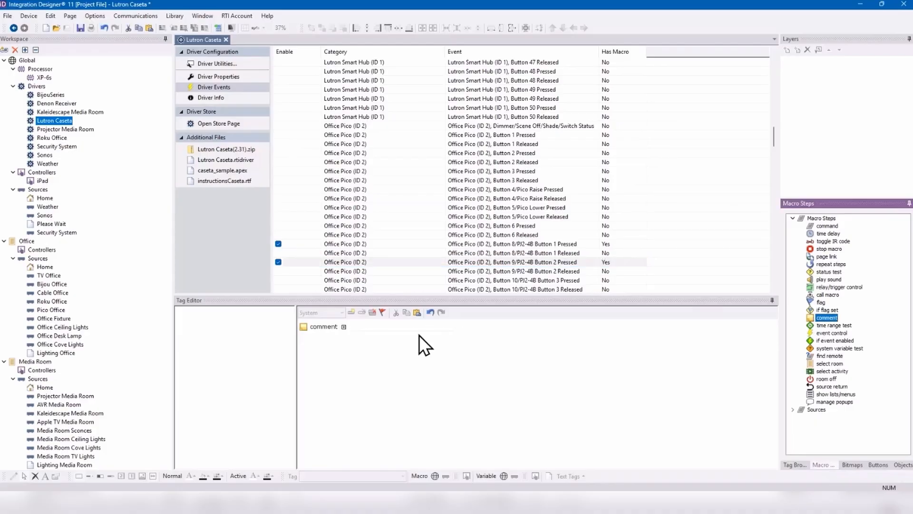
left_click(398, 328)
type("Volu")
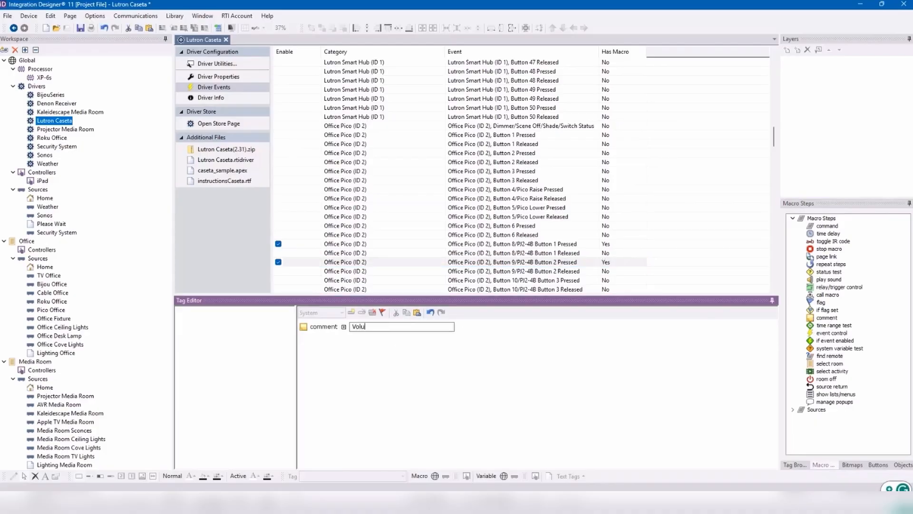
type("me +")
left_click(403, 340)
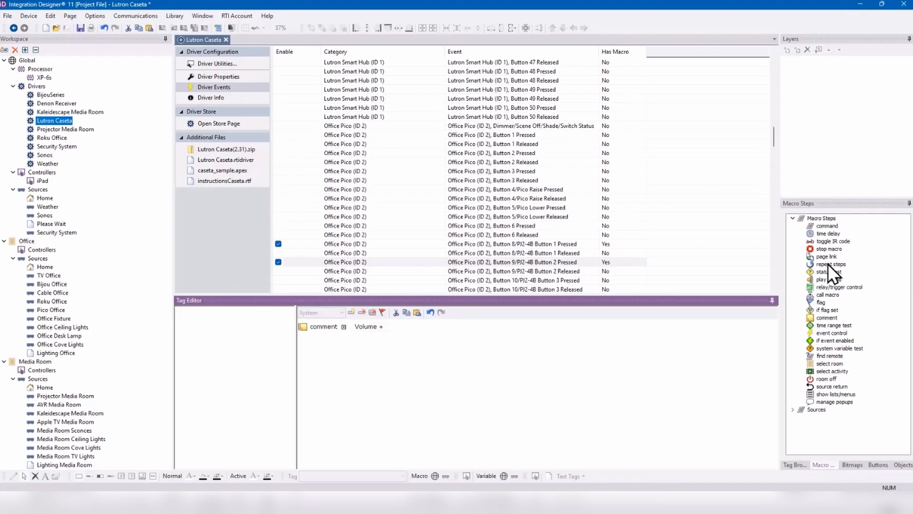
Add a Denon Receiver command below the Volume + comment with the function Main Zone \ Volume Up.
double_click(828, 226)
left_click(387, 339)
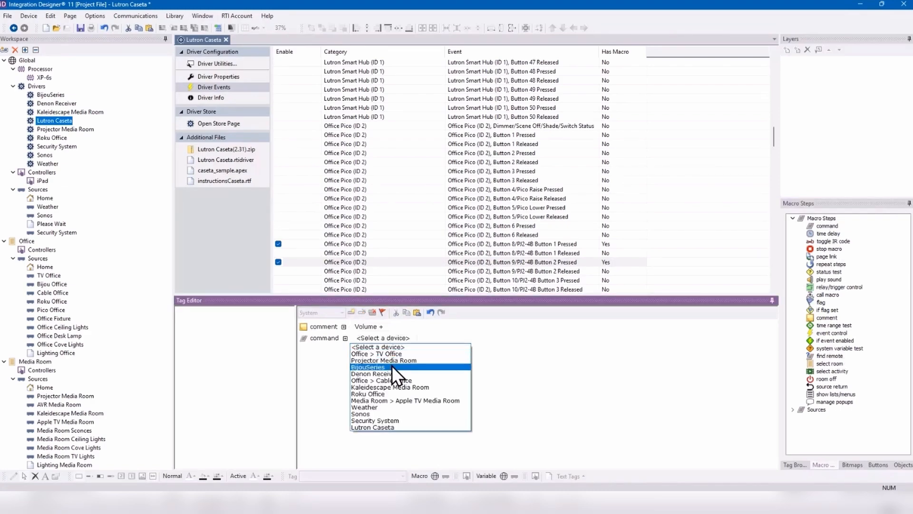
left_click(392, 367)
left_click(369, 338)
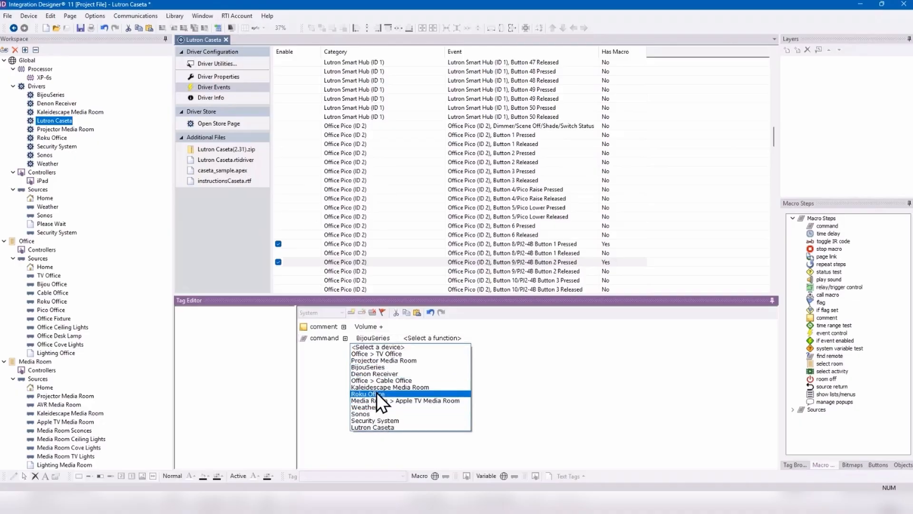
left_click(380, 373)
left_click(452, 337)
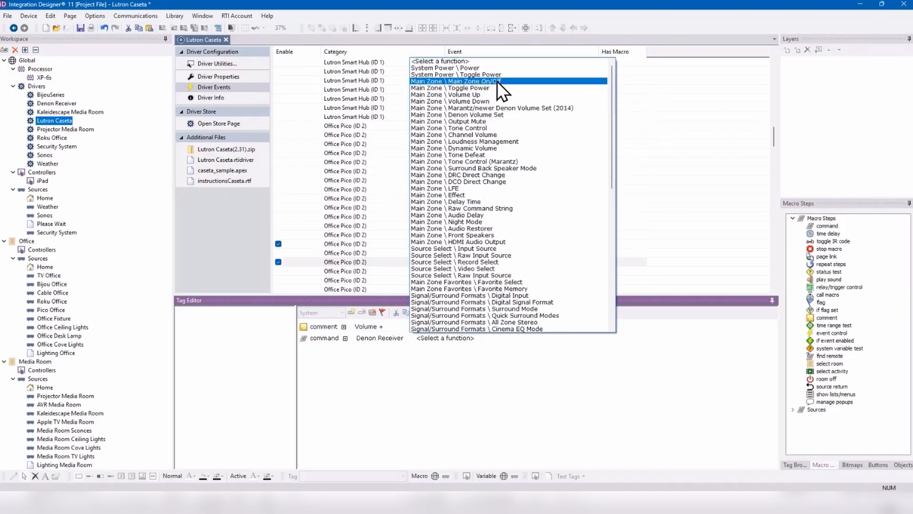
left_click(502, 96)
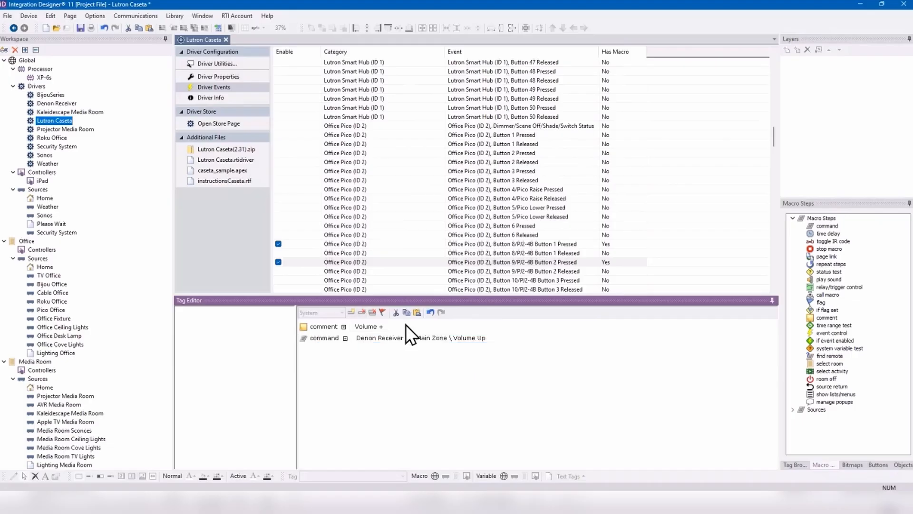
Copy the Volume + macro to the Office Pico's Button 10/PJ2-4B Button 3 Pressed event, changing it to "Volume -" and Main Zone \ Volume Down.
scroll(615, 224, "down", 1)
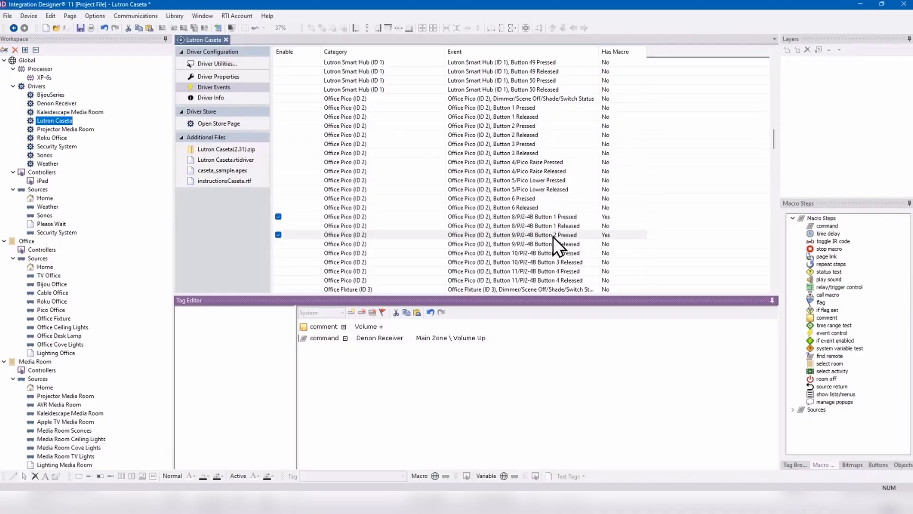
left_click(530, 253)
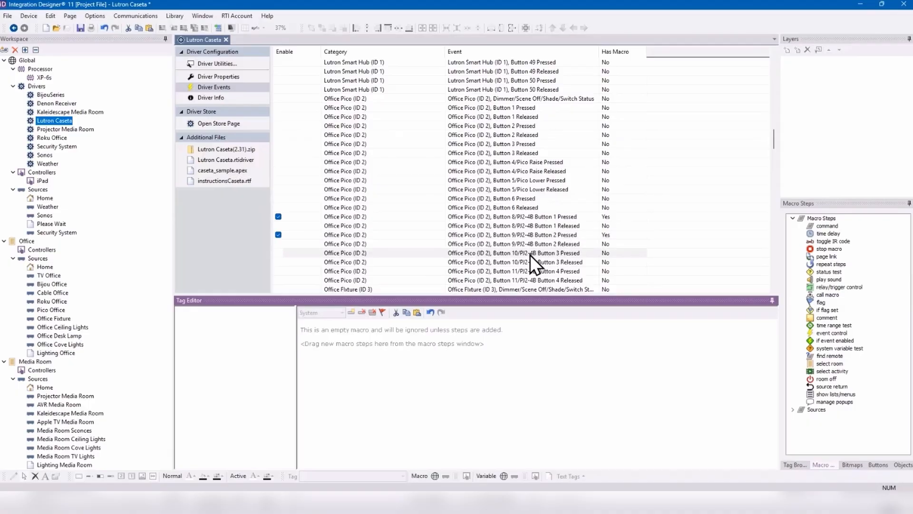
left_click(417, 312)
left_click(384, 326)
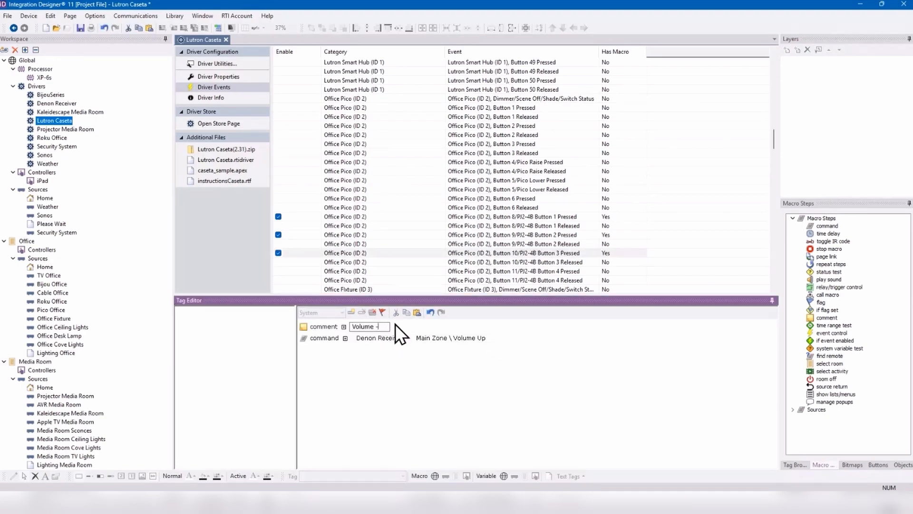
left_click(485, 343)
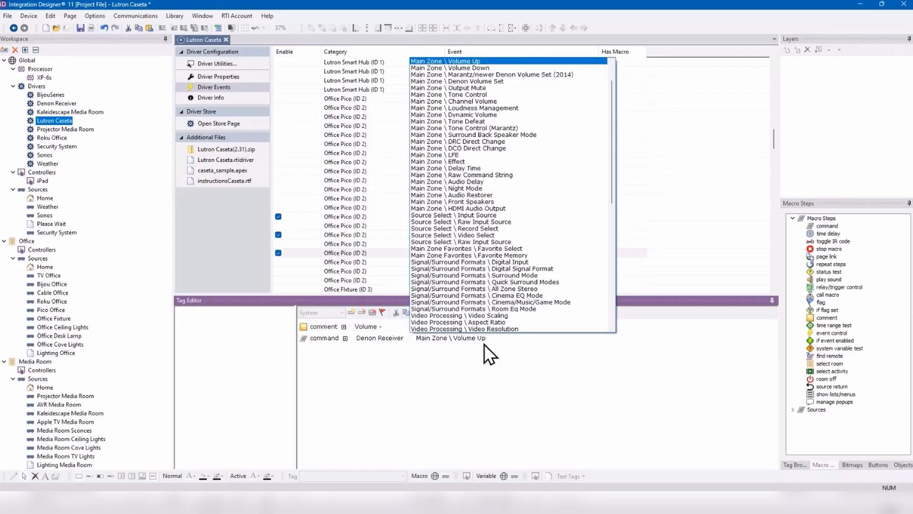
left_click(507, 68)
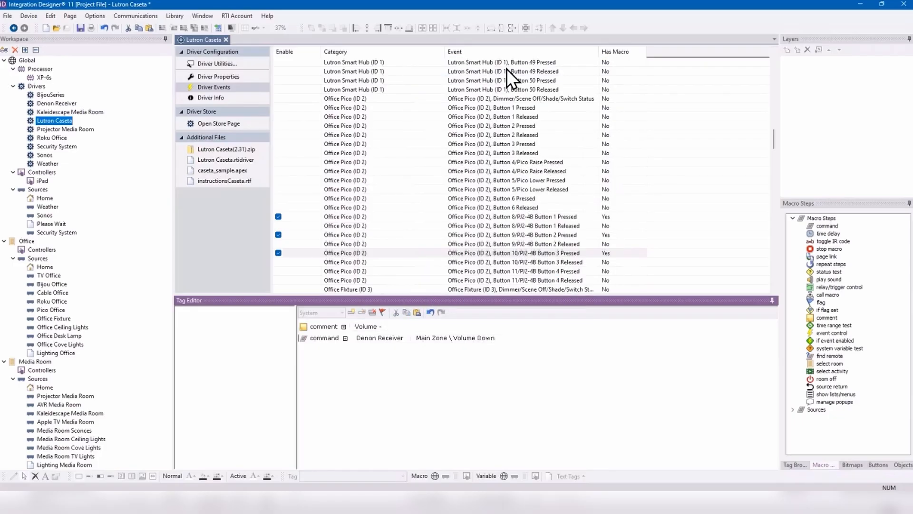
Paste the Volume + macro into the Office Pico's Button 11/PJ2-4B Button 4 Pressed event and change its comment to "Volume Mute".
left_click(509, 272)
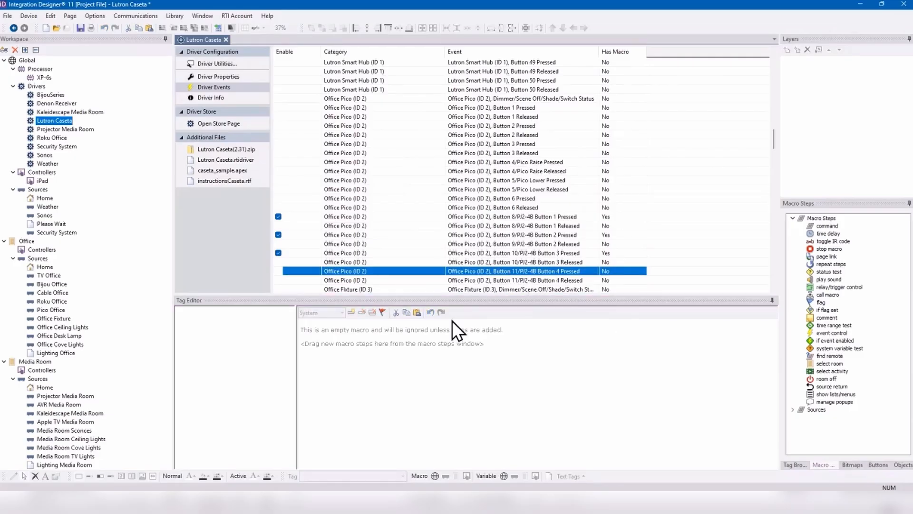
left_click(415, 313)
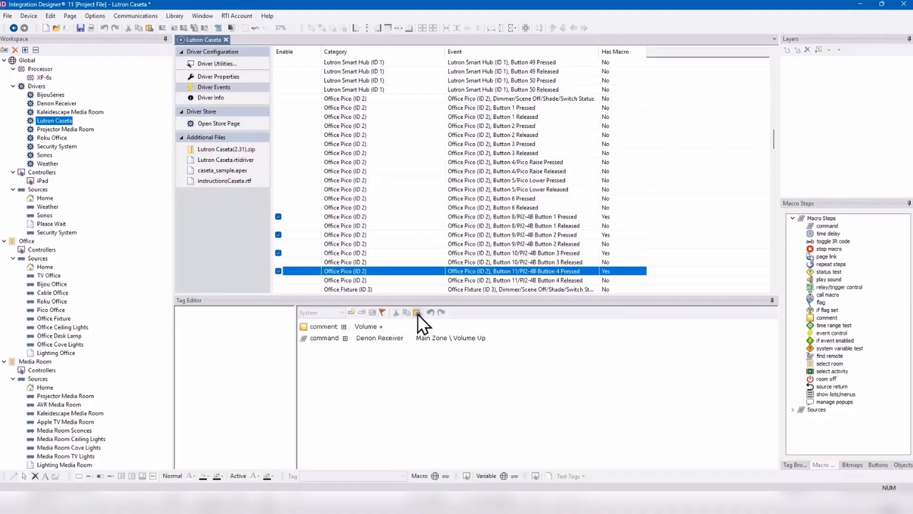
left_click(380, 327)
key("BackSpace")
type("Mute")
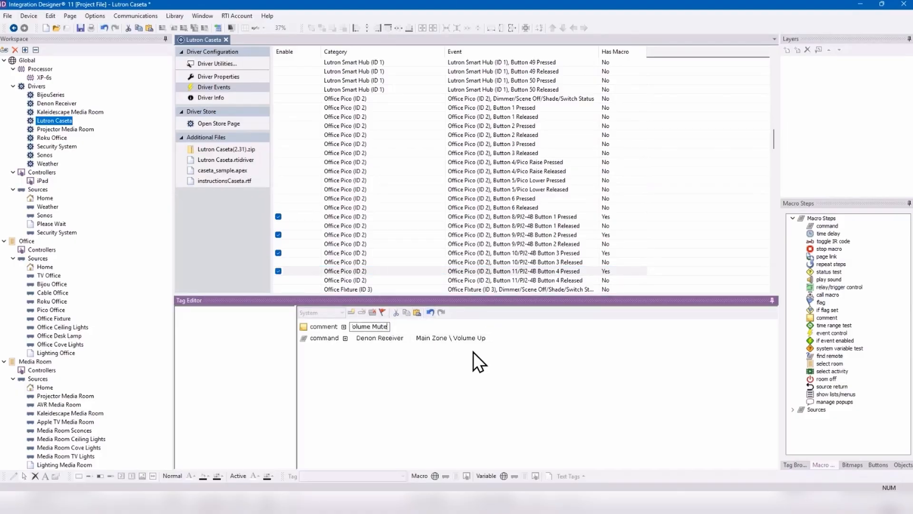
left_click(474, 339)
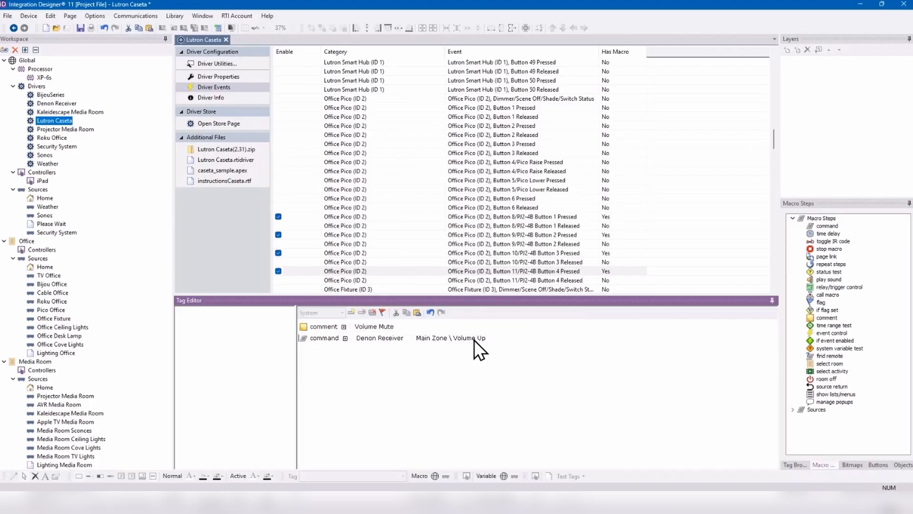
Set the Volume Mute macro's Denon Receiver command to Main Zone \ Output Mute with the Toggle option.
left_click(431, 338)
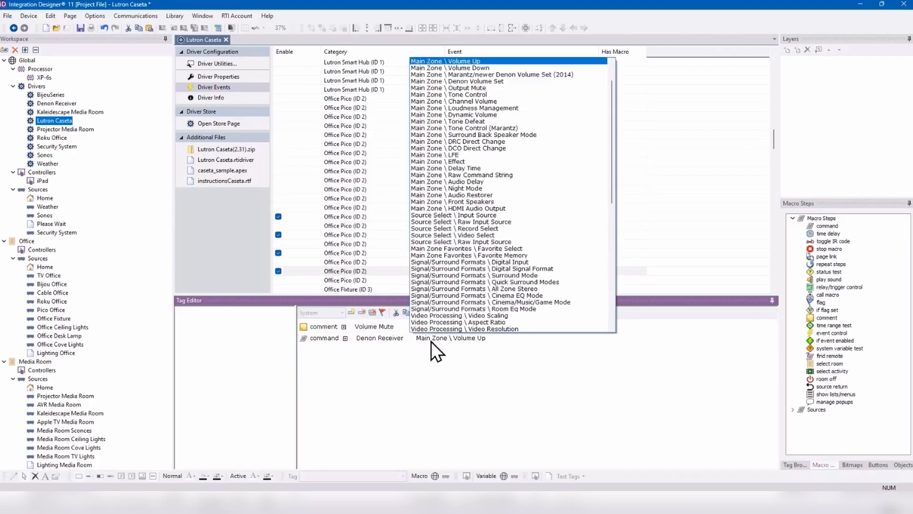
left_click(492, 89)
left_click(520, 338)
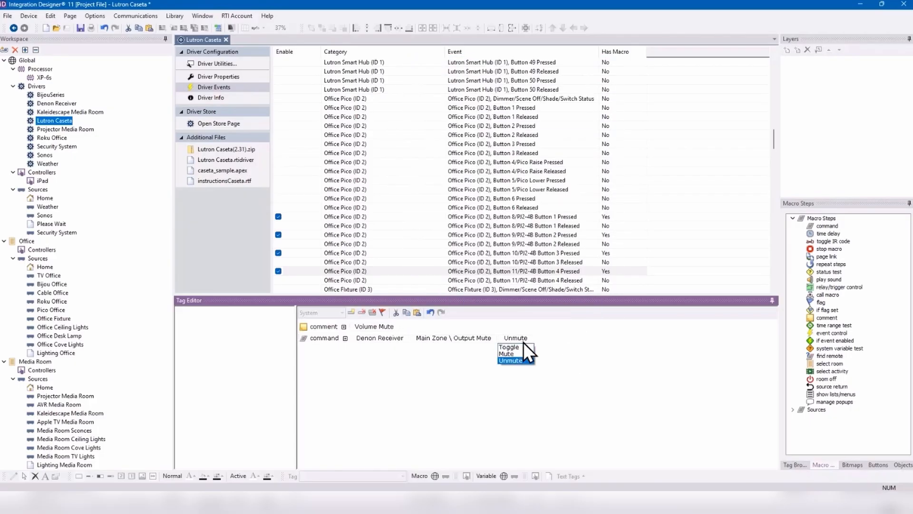
left_click(526, 348)
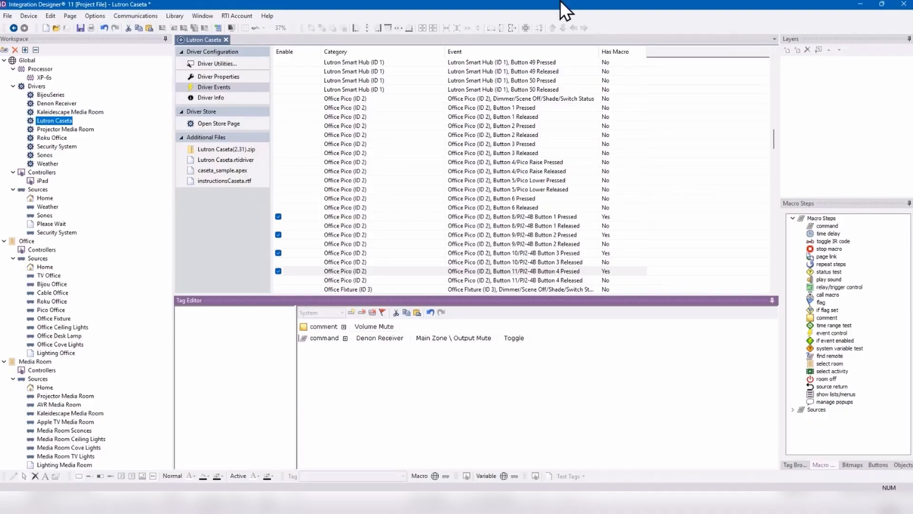
Examine the Lutron Caseta driver events of the remaining office and media room devices, including the Media Room Ceiling button events.
scroll(568, 194, "down", 7)
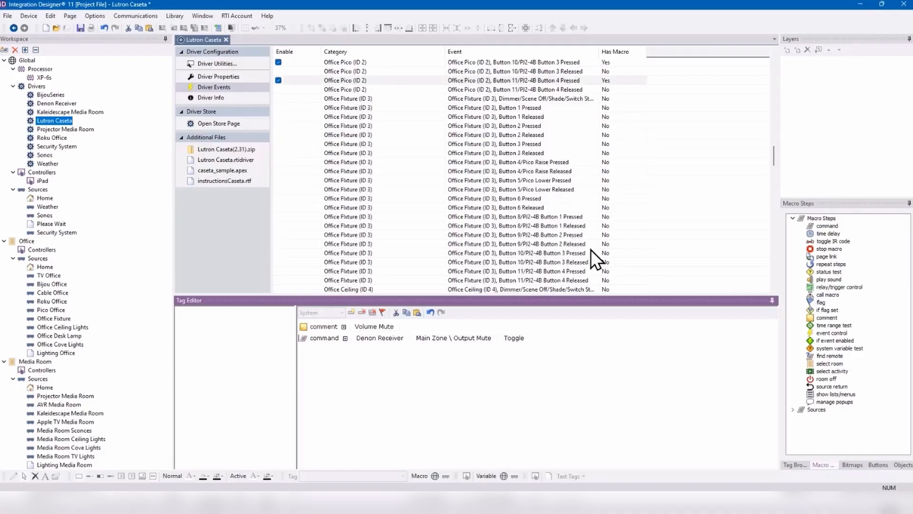
scroll(490, 233, "down", 1)
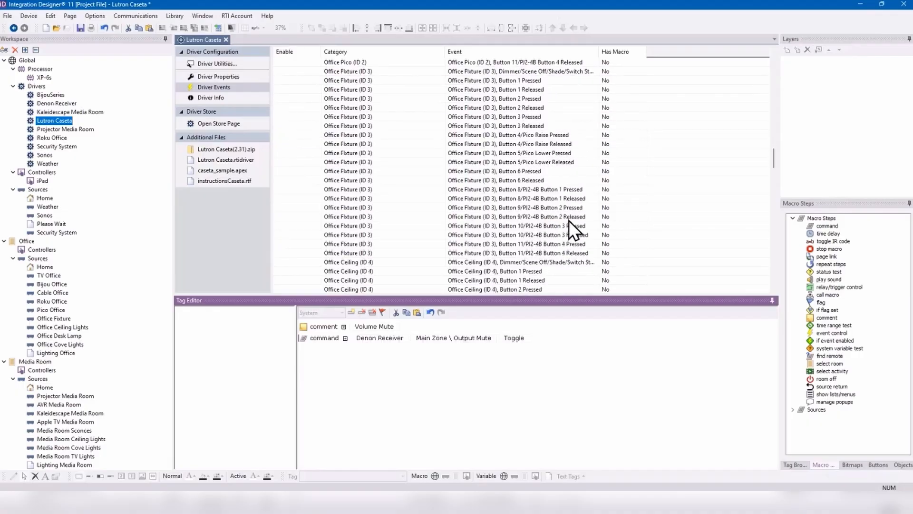
scroll(578, 248, "down", 1)
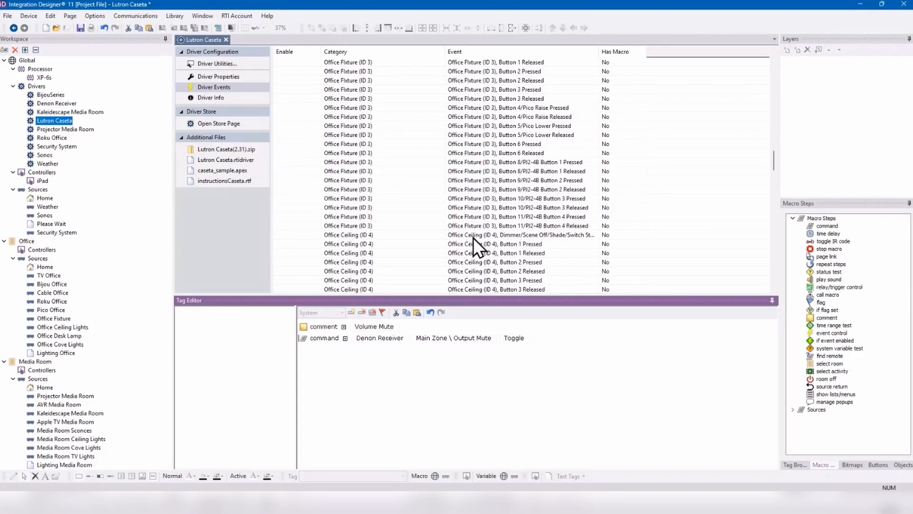
scroll(529, 250, "down", 20)
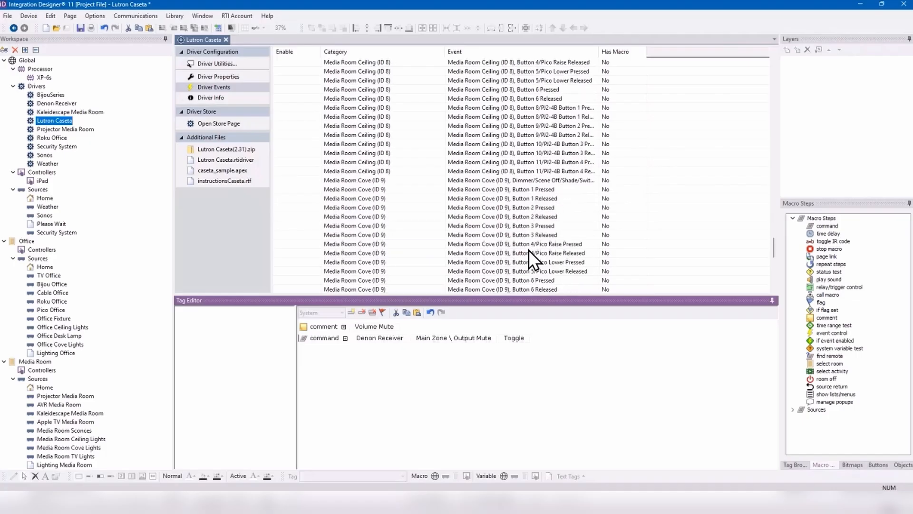
scroll(586, 224, "up", 5)
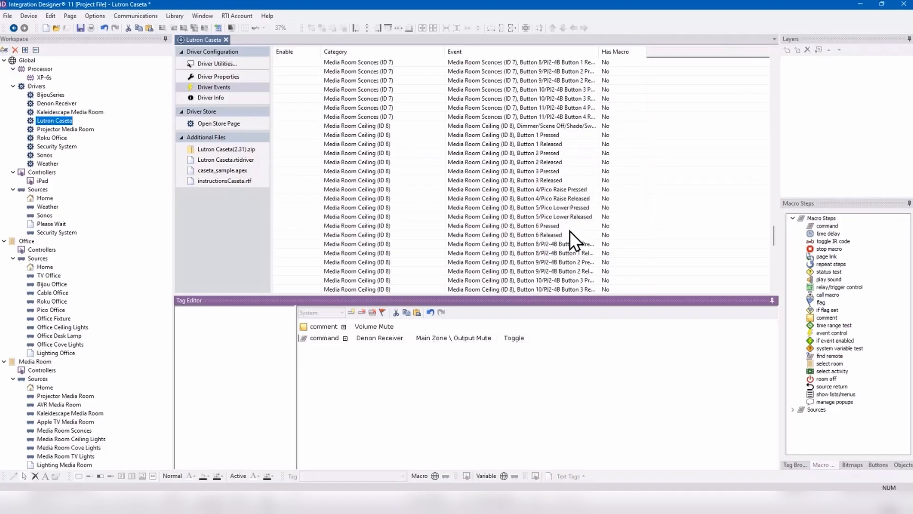
left_click(563, 136)
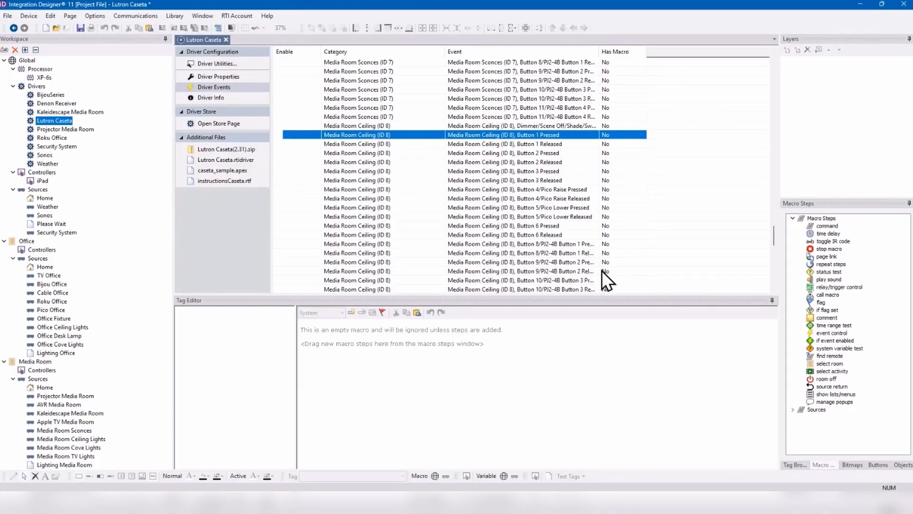
scroll(601, 270, "down", 12)
scroll(601, 270, "down", 6)
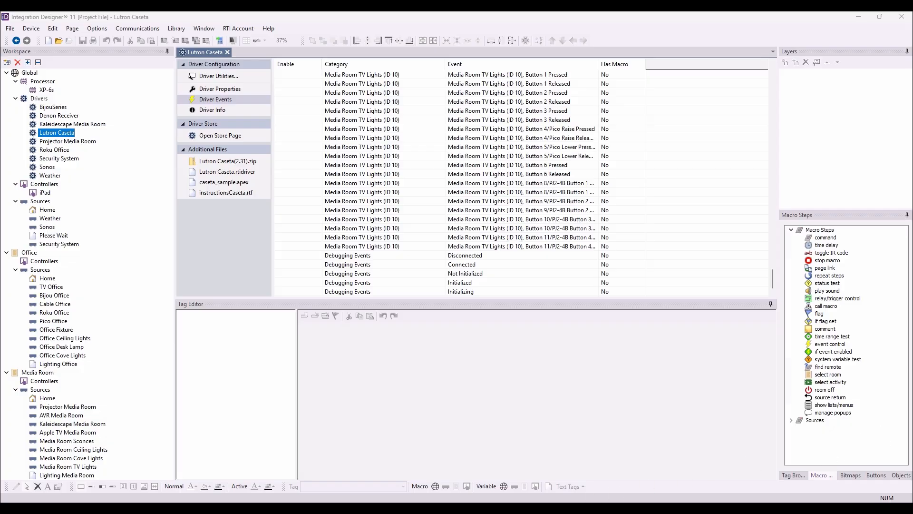
Switch to the Custom Lighting Template project, enlarge the page editing area and open the Office room's Lighting Control source.
mouse_move(497, 508)
left_click(548, 466)
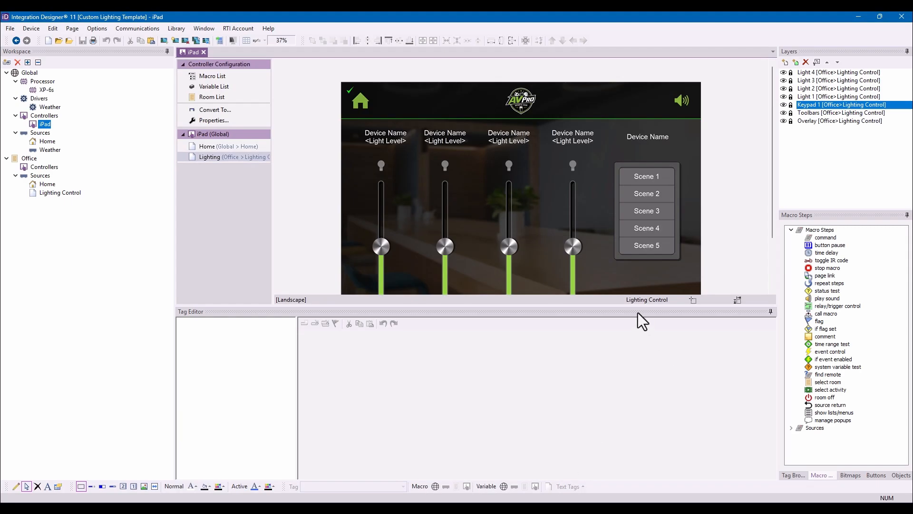
left_click_drag(638, 304, 635, 376)
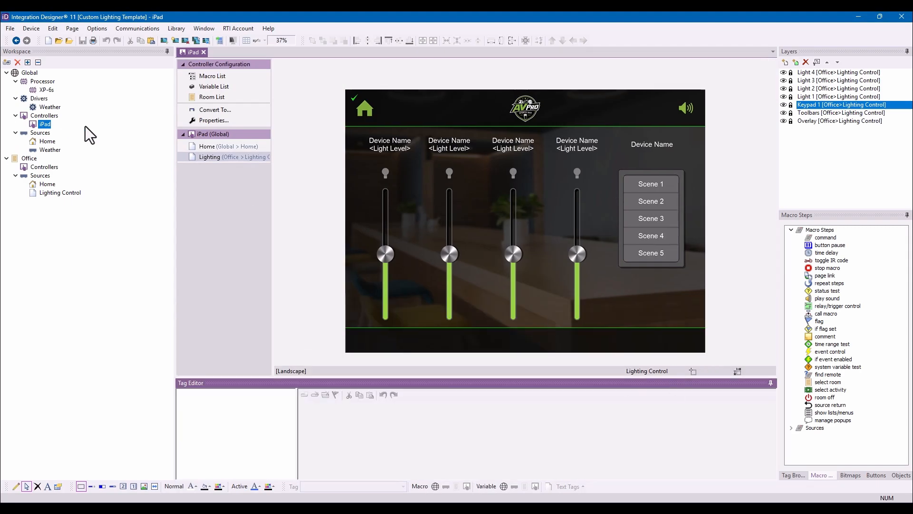
left_click(68, 193)
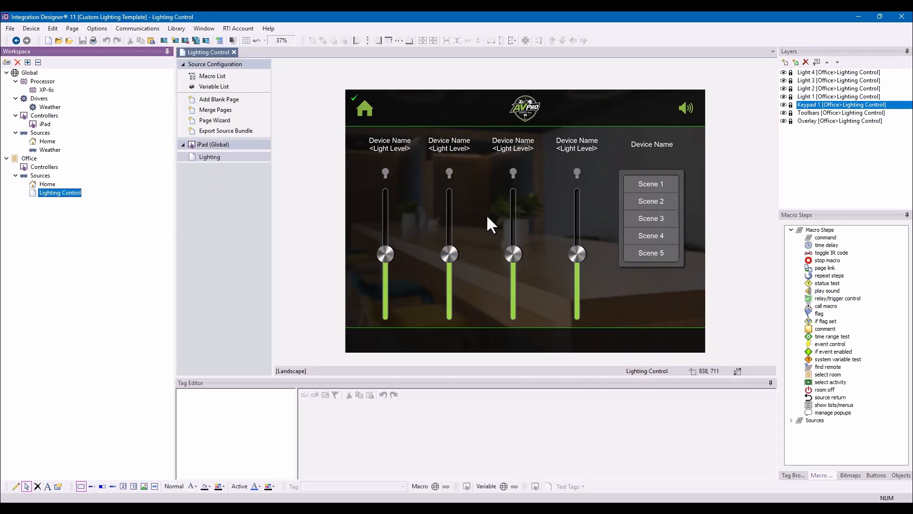
left_click(383, 177)
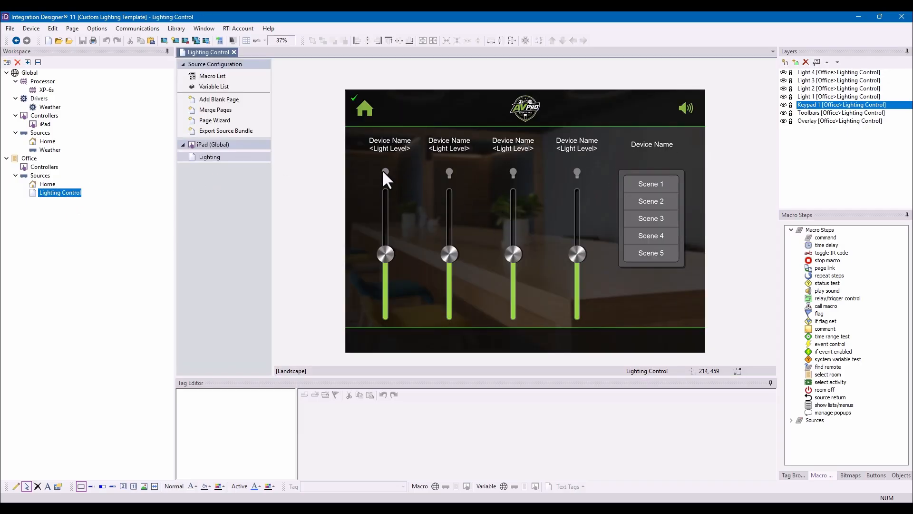
Toggle the visibility of the Light 1 to Light 4 and Keypad 1 layers off and on to examine what each contains.
left_click(783, 97)
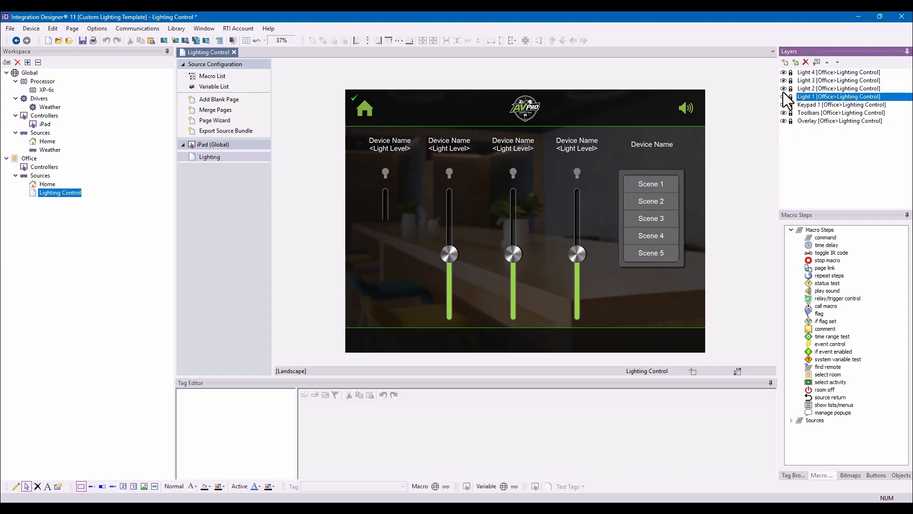
left_click(784, 97)
left_click(783, 89)
left_click(784, 89)
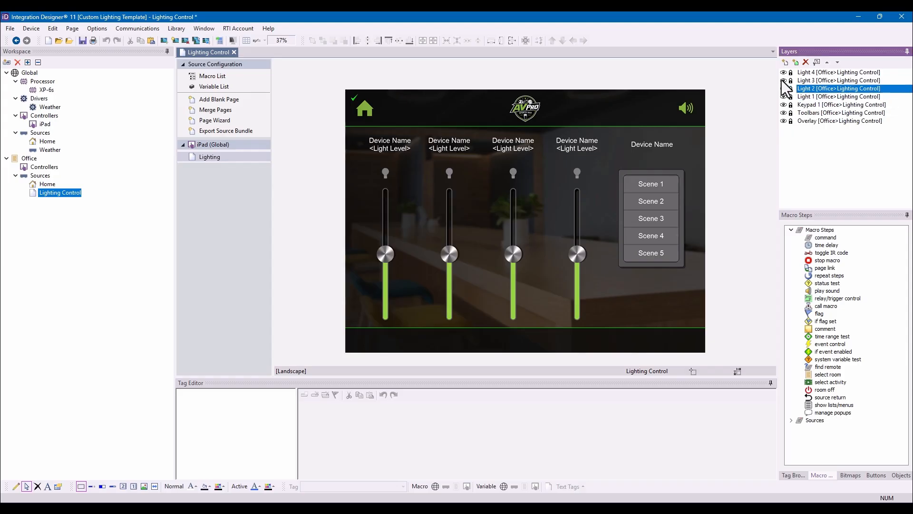
left_click(783, 80)
left_click(784, 80)
left_click(784, 72)
left_click(784, 72)
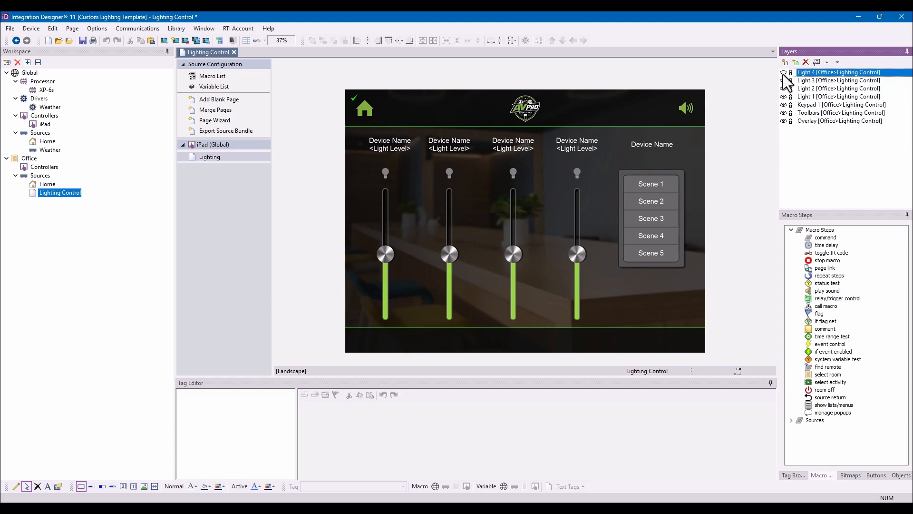
left_click(780, 104)
left_click(780, 104)
left_click(780, 104)
left_click(780, 104)
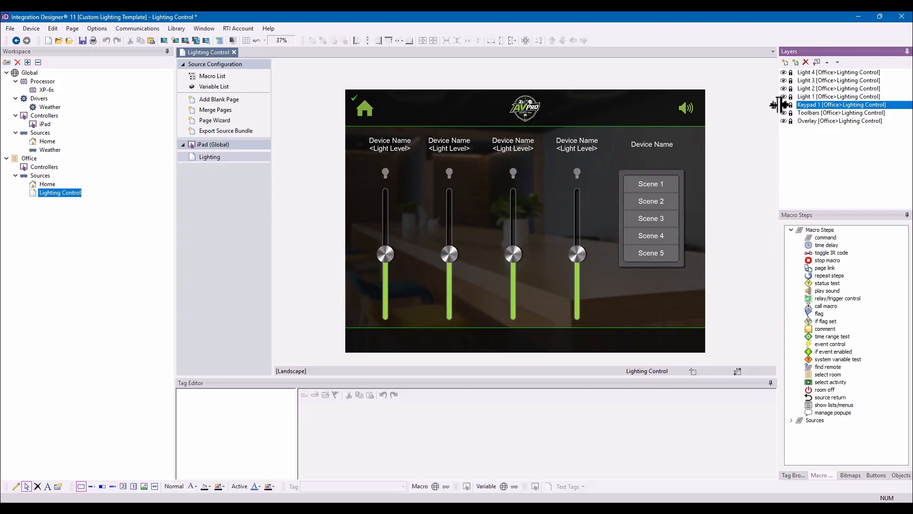
Close the Custom Lighting Template project without saving and open the Office room's Lighting Office source in Project File.
left_click(901, 16)
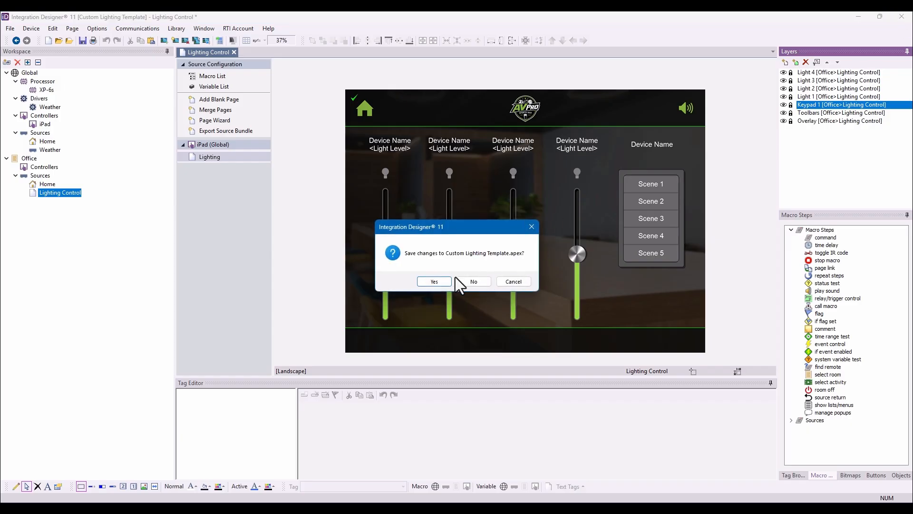
left_click(468, 281)
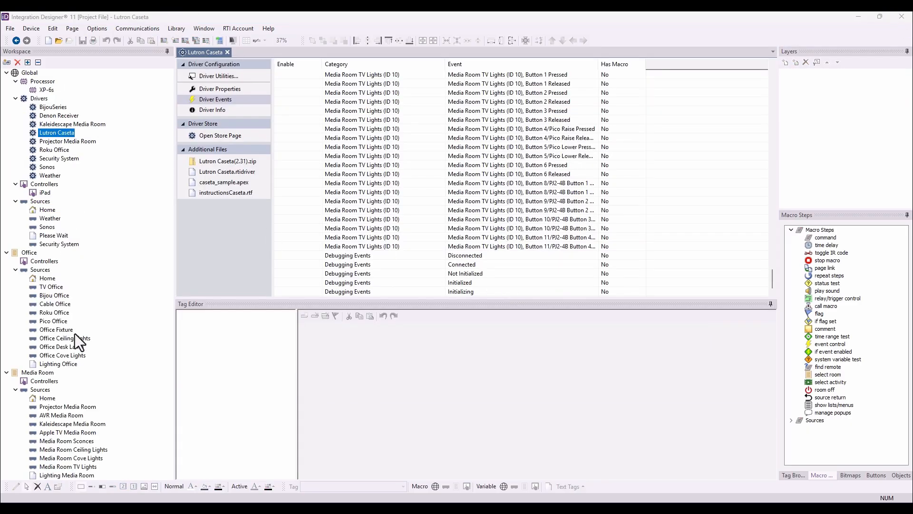
left_click(61, 362)
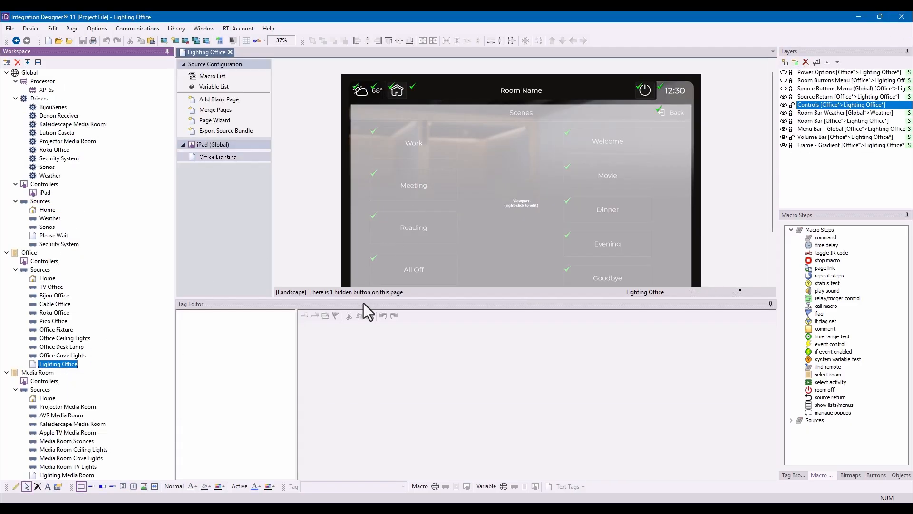
left_click_drag(365, 301, 363, 375)
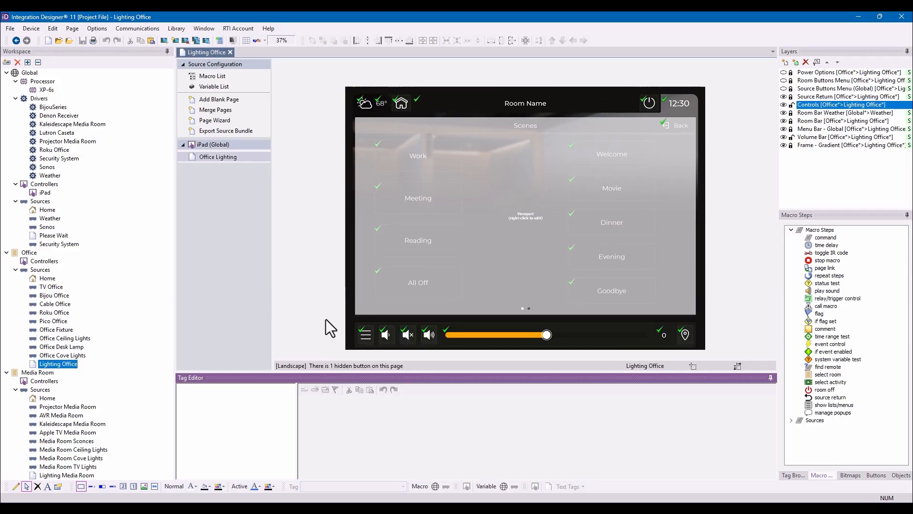
Merge the Lighting page from the Custom Lighting Template.apex system file into the Lighting Office source, previewing it in the other orientation.
left_click(206, 112)
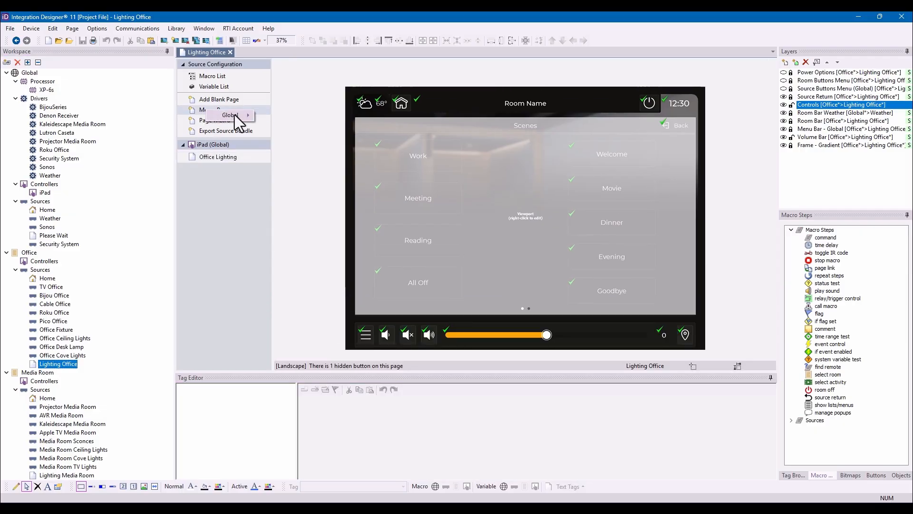
mouse_move(235, 115)
left_click(276, 116)
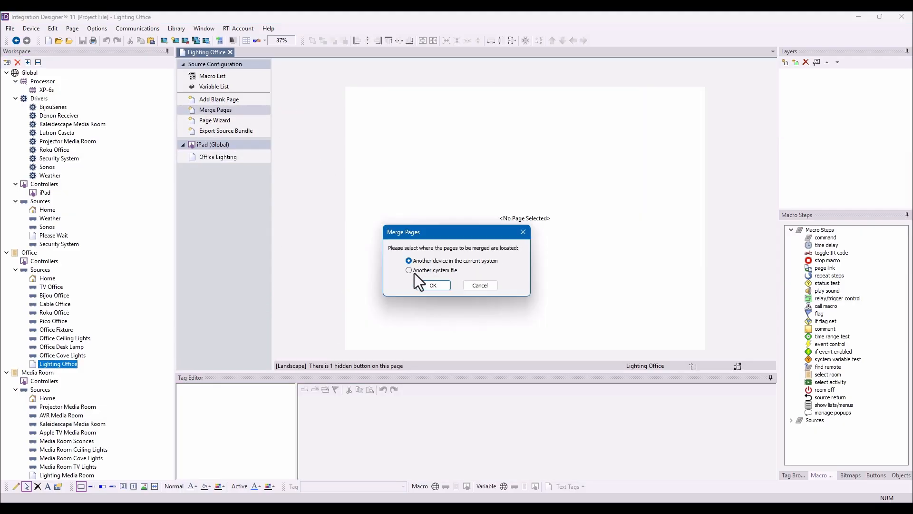
left_click(409, 270)
left_click(431, 284)
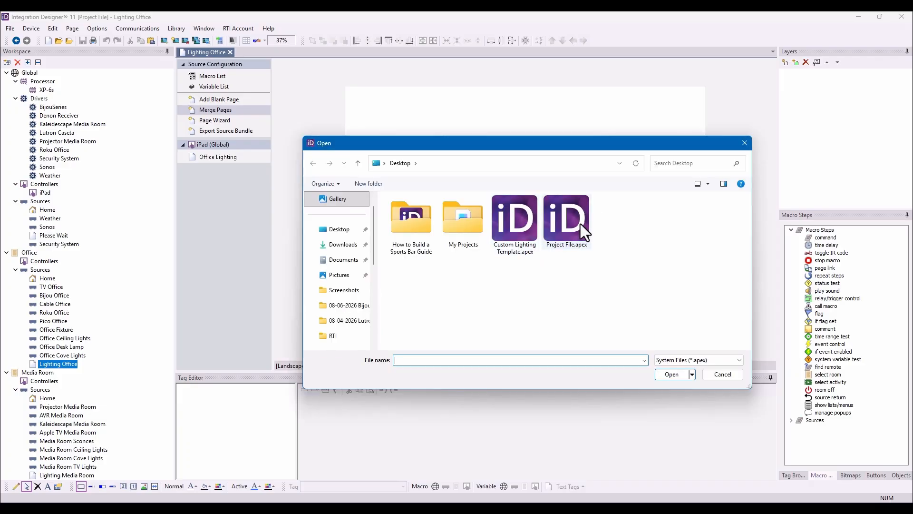
double_click(514, 227)
double_click(379, 217)
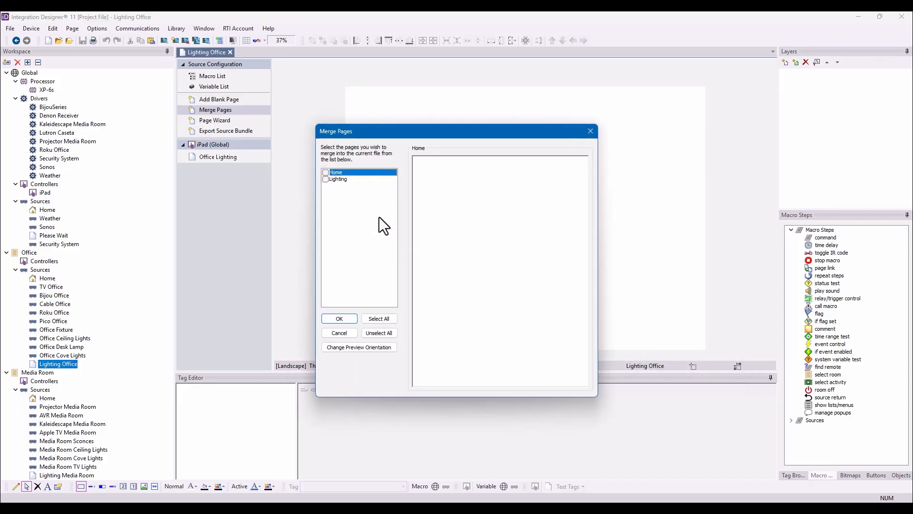
left_click(325, 179)
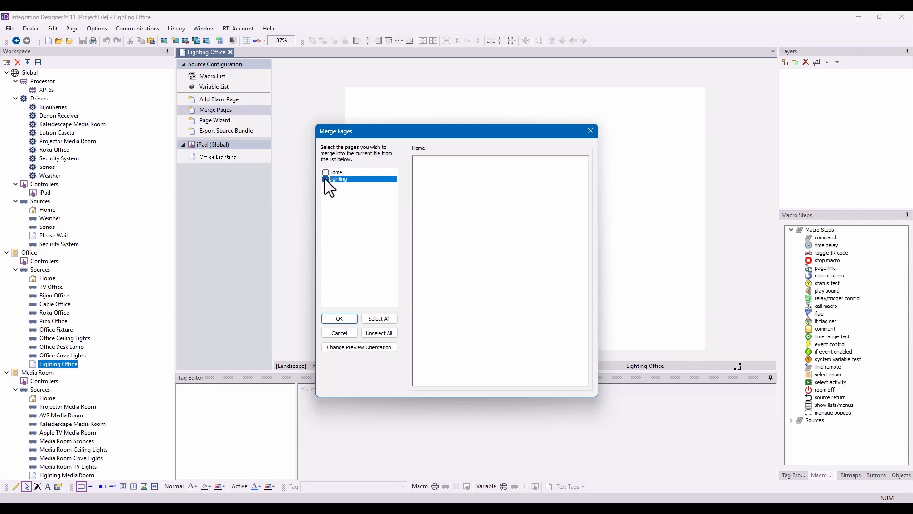
left_click(351, 342)
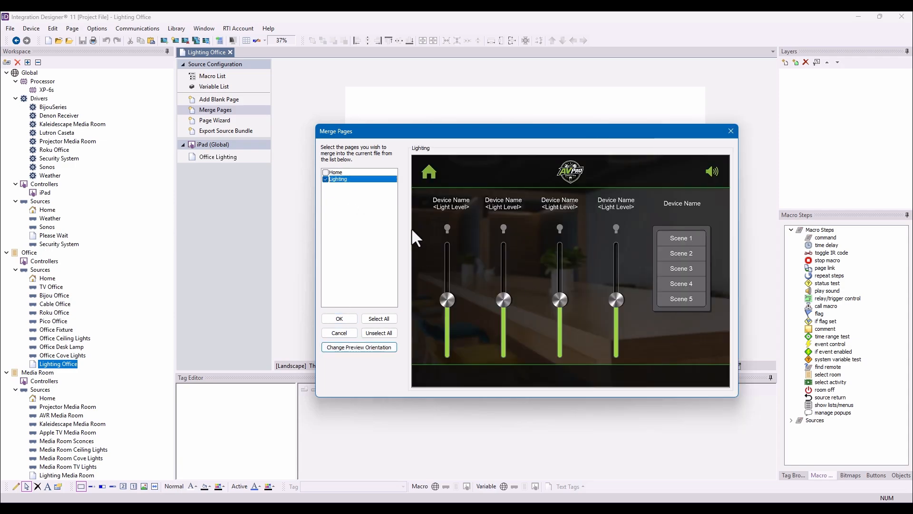
left_click(341, 319)
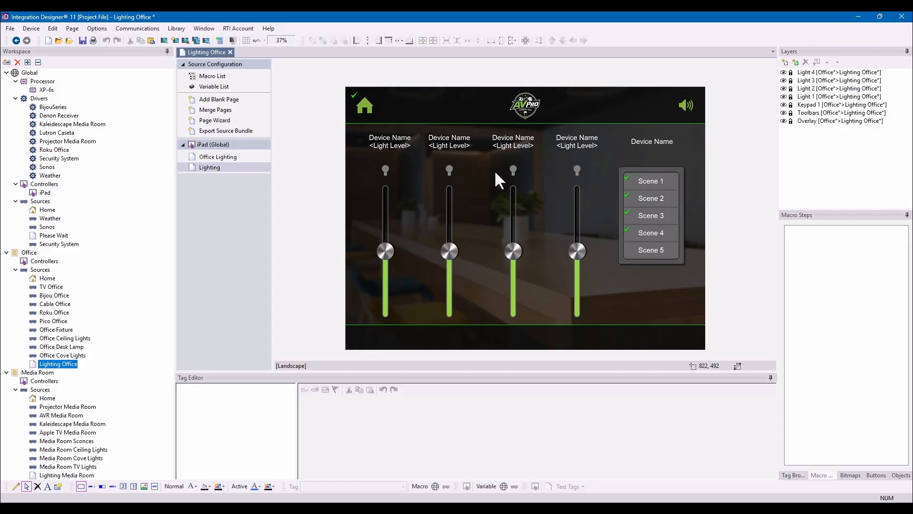
Set the Light 1 layer's source to Office > Office Fixture.
left_click(812, 97)
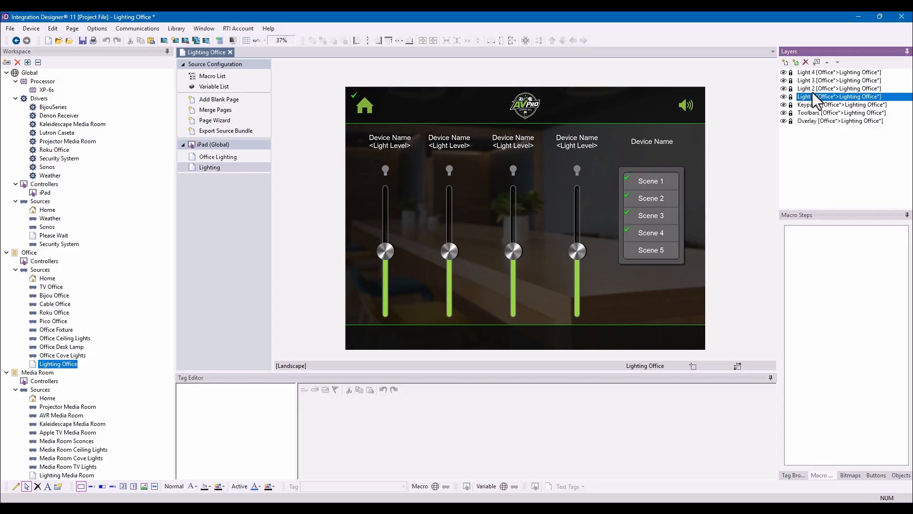
left_click(817, 63)
left_click(452, 227)
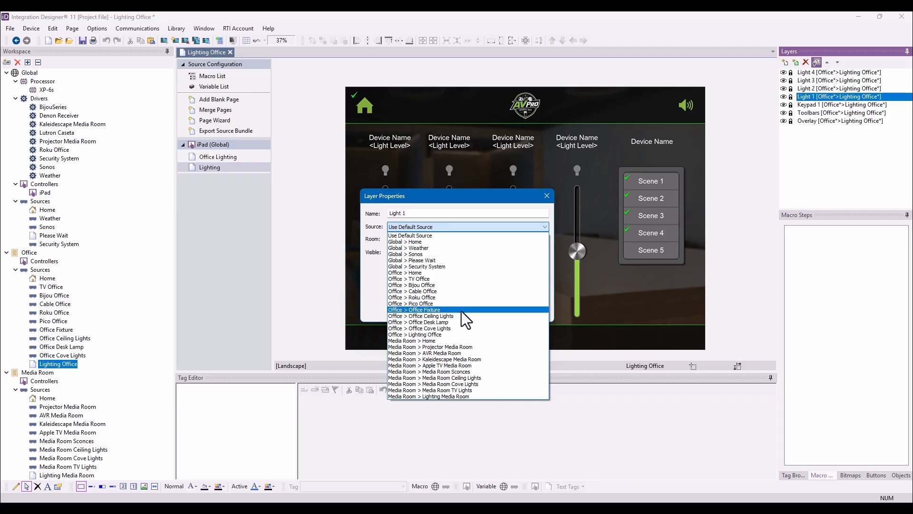
left_click(461, 310)
left_click(437, 311)
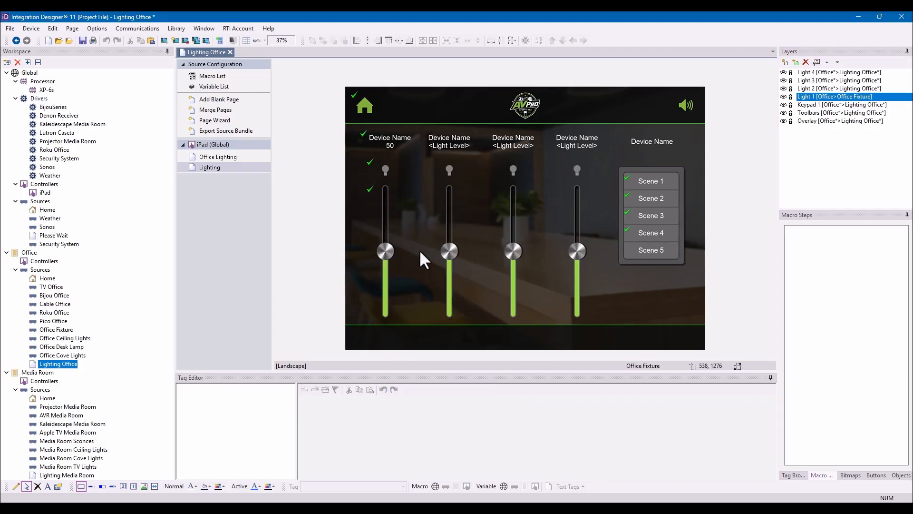
Set the Light 2 layer's source to Office > Office Ceiling Lights and its room to Office.
left_click(814, 88)
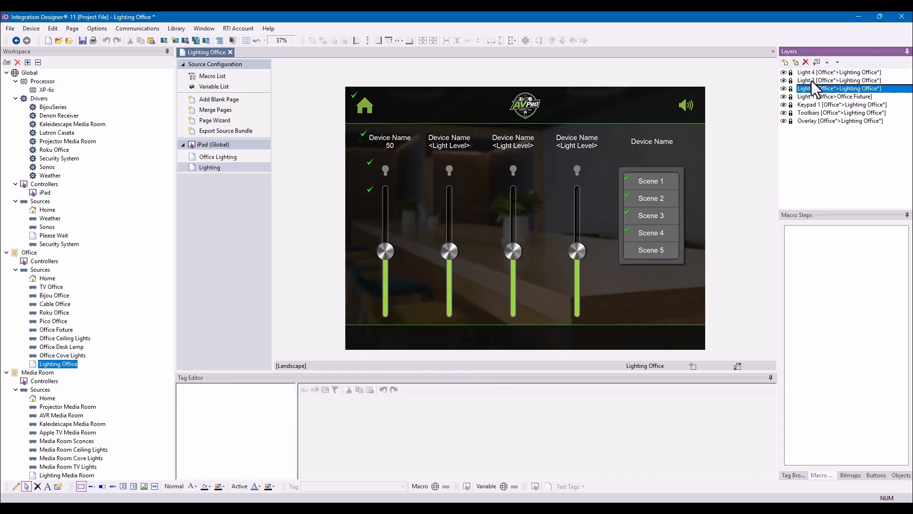
left_click(816, 62)
left_click(471, 226)
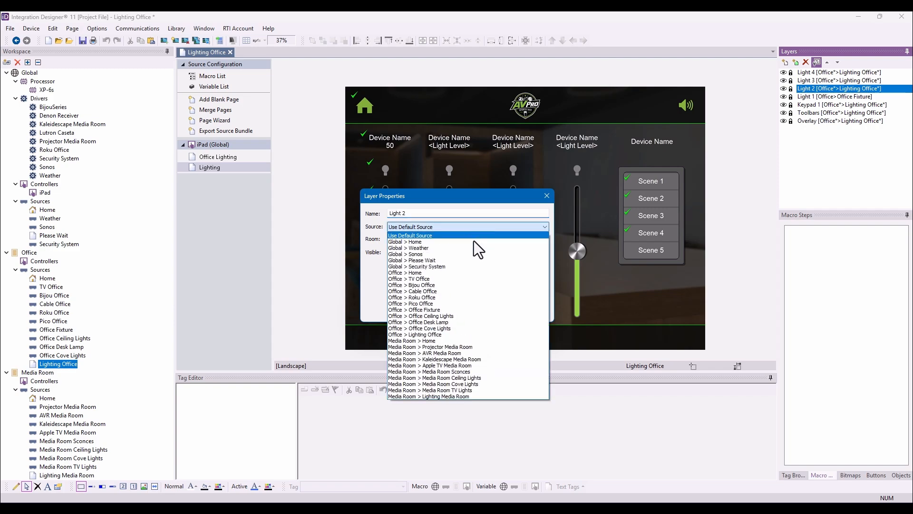
left_click(457, 315)
left_click(432, 239)
left_click(427, 260)
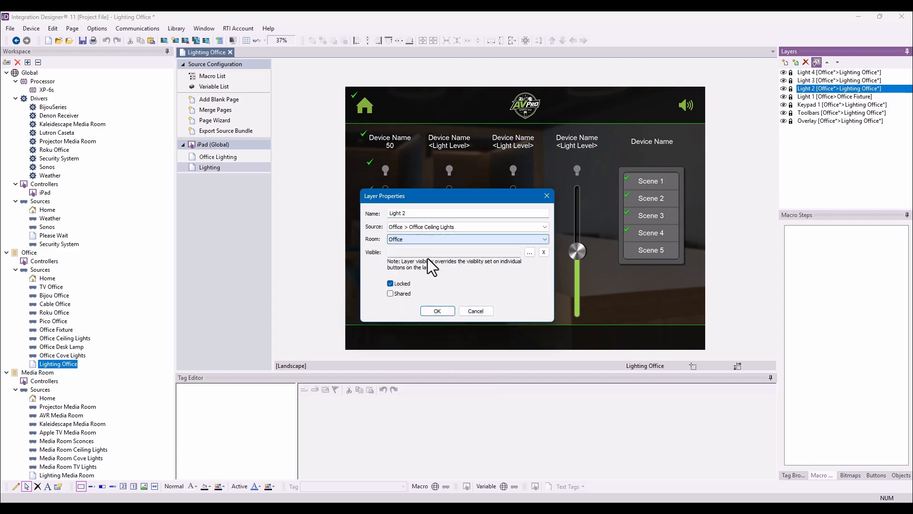
left_click(437, 311)
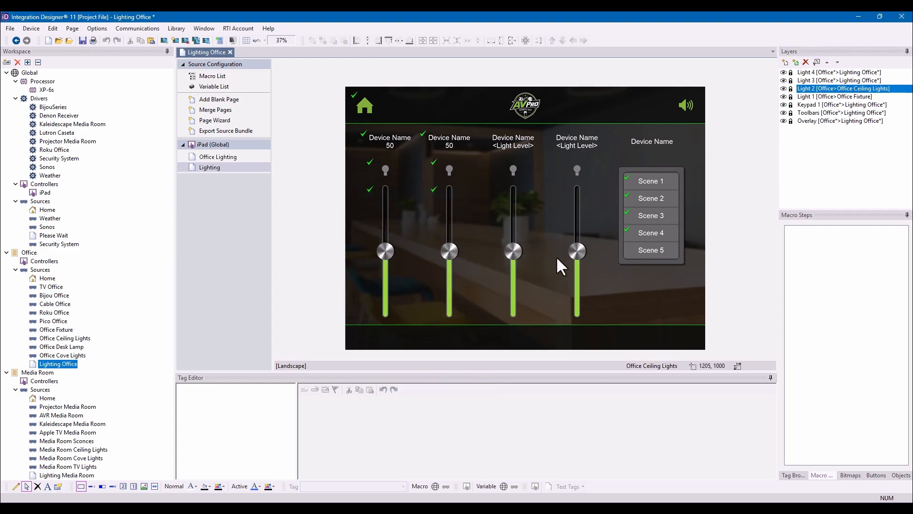
Set the Light 3 layer's source to Office > Office Desk Lamp.
left_click(818, 80)
left_click(817, 61)
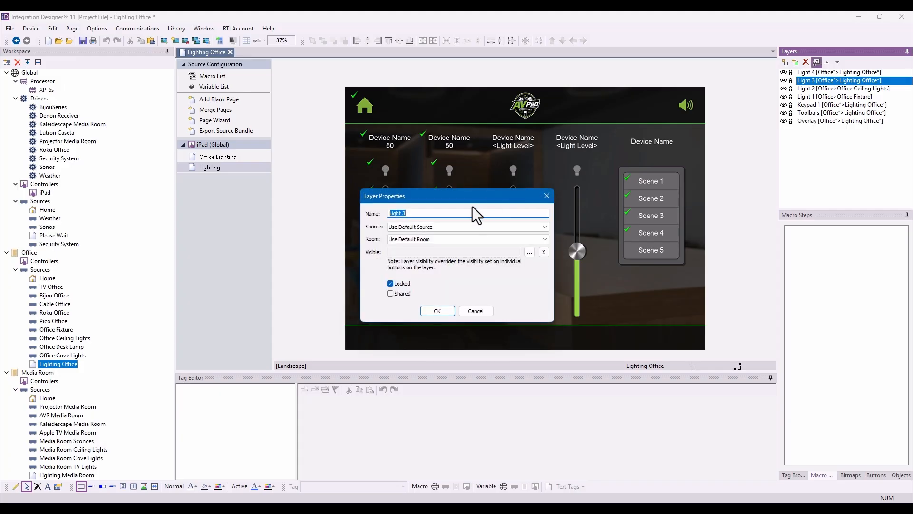
left_click(440, 224)
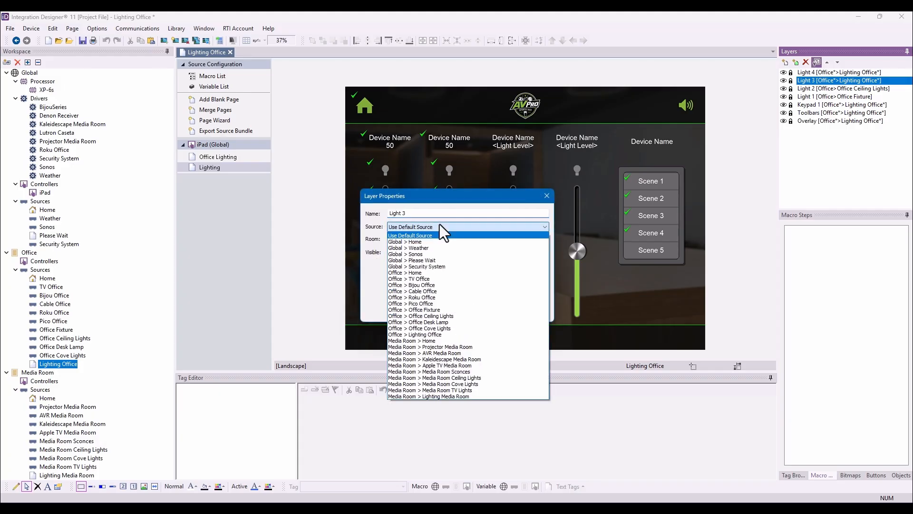
left_click(446, 322)
left_click(445, 310)
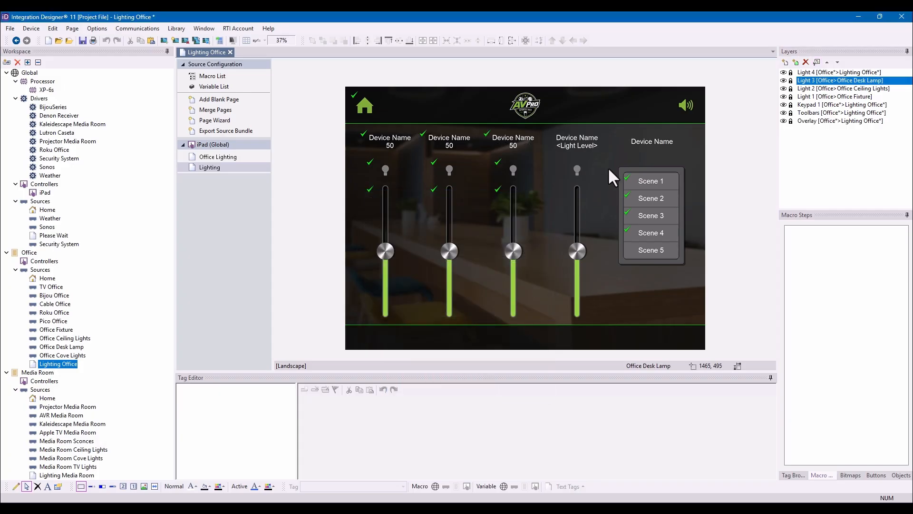
Set the Light 4 layer's source to Office > Office Cove Lights and its room to Office.
left_click(816, 74)
left_click(816, 62)
left_click(435, 227)
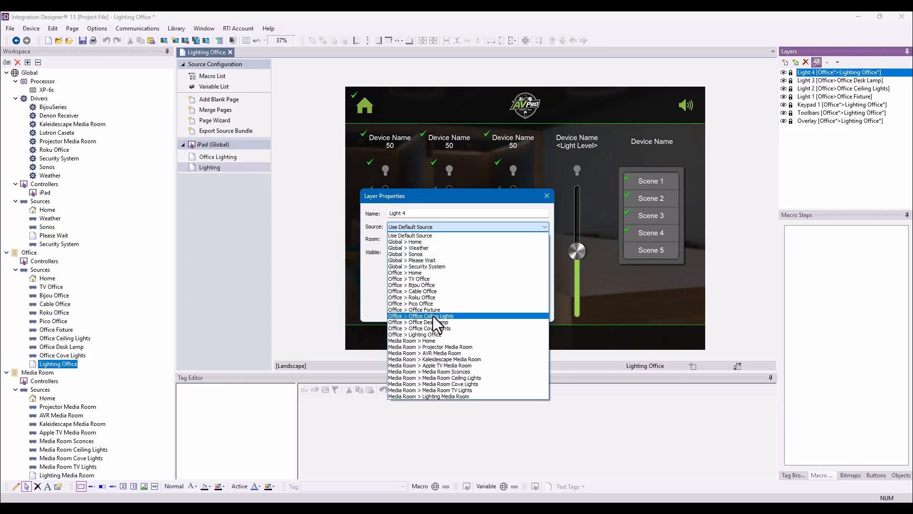
left_click(436, 329)
left_click(420, 239)
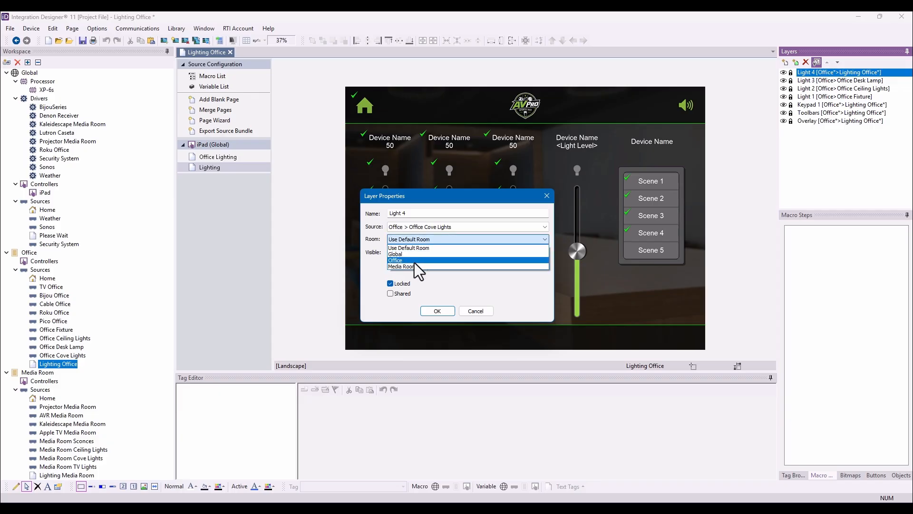
left_click(414, 261)
left_click(435, 312)
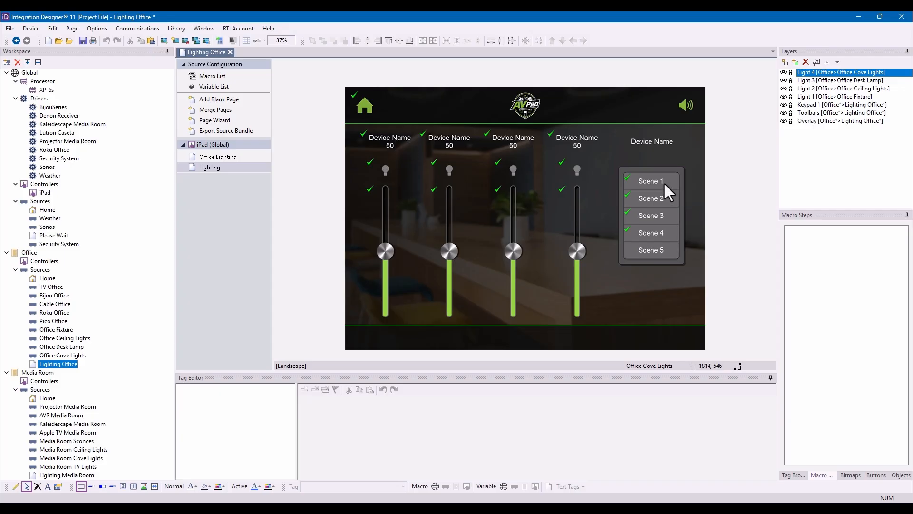
Unlock the Keypad 1 layer and examine the macro commands behind the Scene 1 to Scene 3 buttons.
left_click(791, 105)
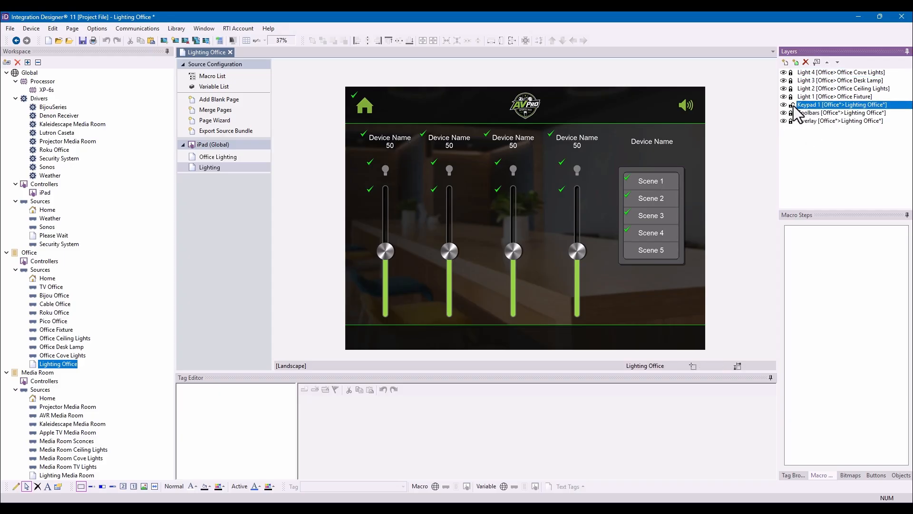
left_click(637, 180)
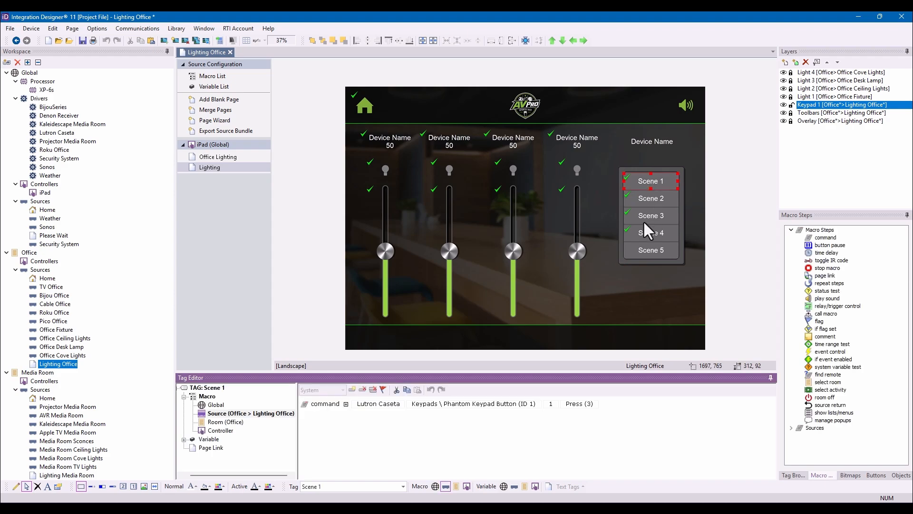
left_click(652, 199)
left_click(650, 215)
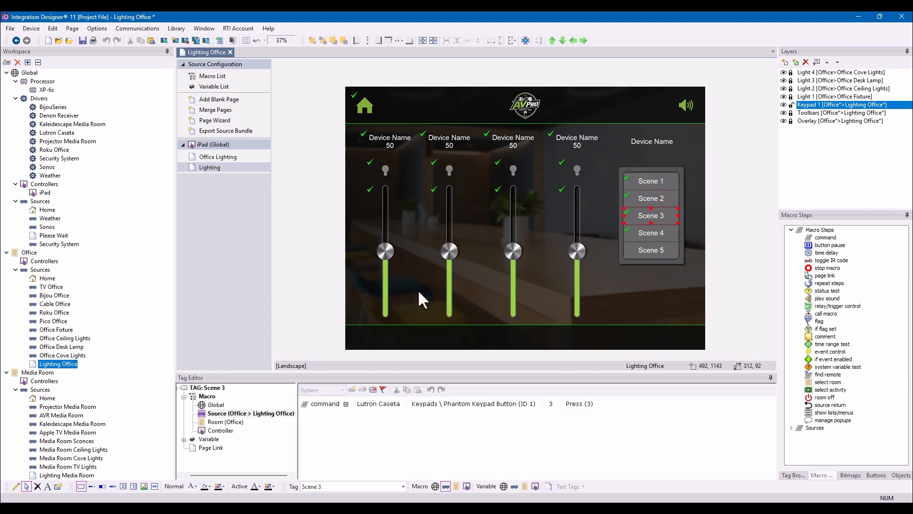
Delete the original Office Lighting page from the Lighting Office source.
left_click(216, 158)
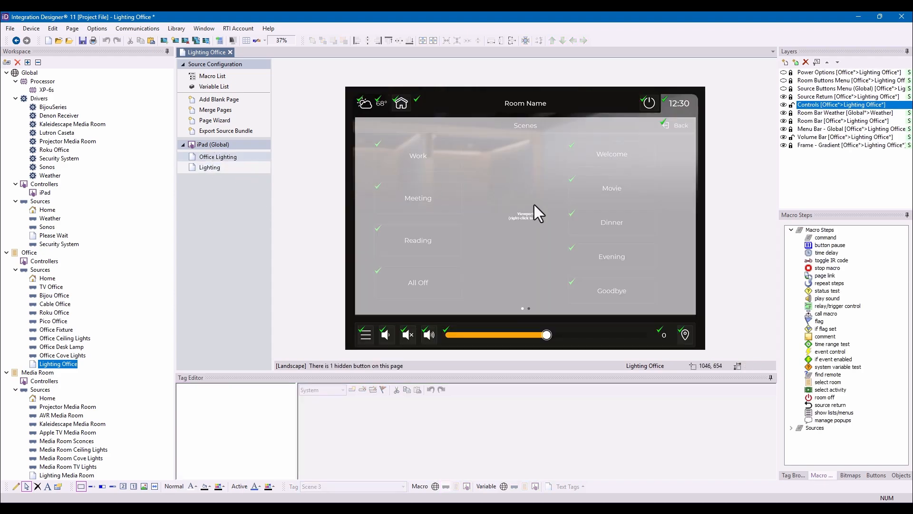
right_click(246, 154)
left_click(277, 179)
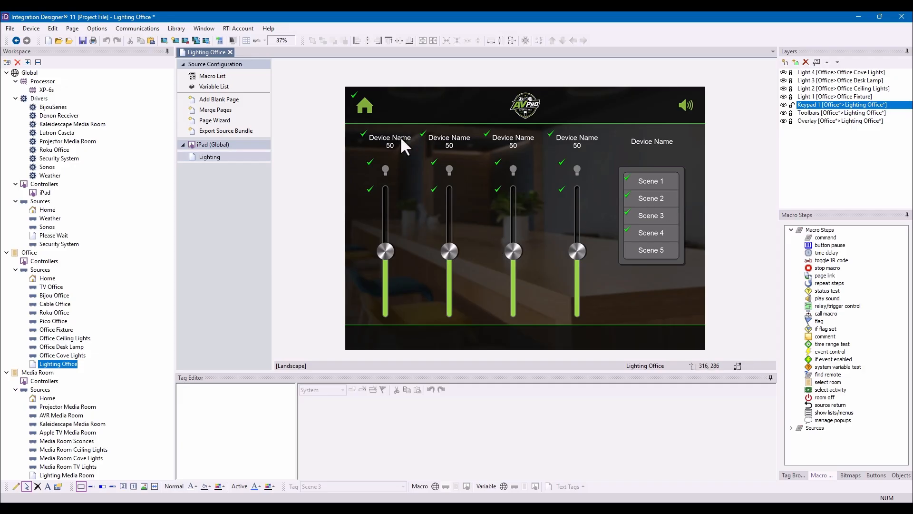
Unlock the Light 1, Light 2, Light 3 and Light 4 layers for editing.
left_click(792, 96)
left_click(791, 88)
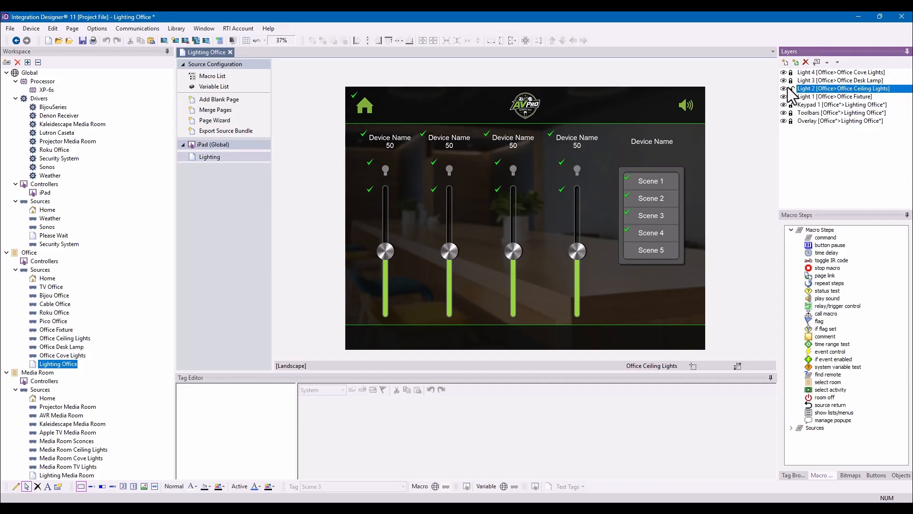
left_click(791, 80)
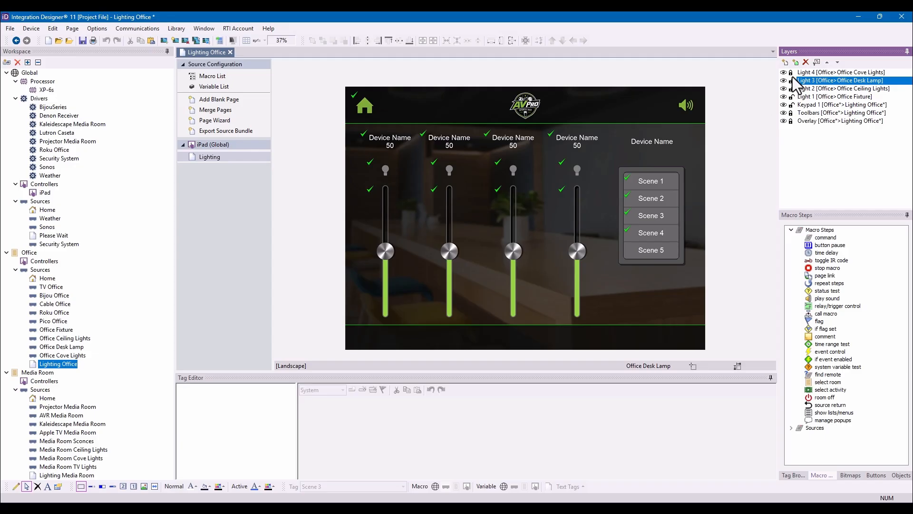
left_click(792, 74)
Change the first light's Device Name label to Fixture, and check the tags on its bulb button and level slider.
left_click(390, 135)
right_click(391, 134)
left_click(433, 144)
left_click(450, 226)
left_click_drag(450, 225, 387, 227)
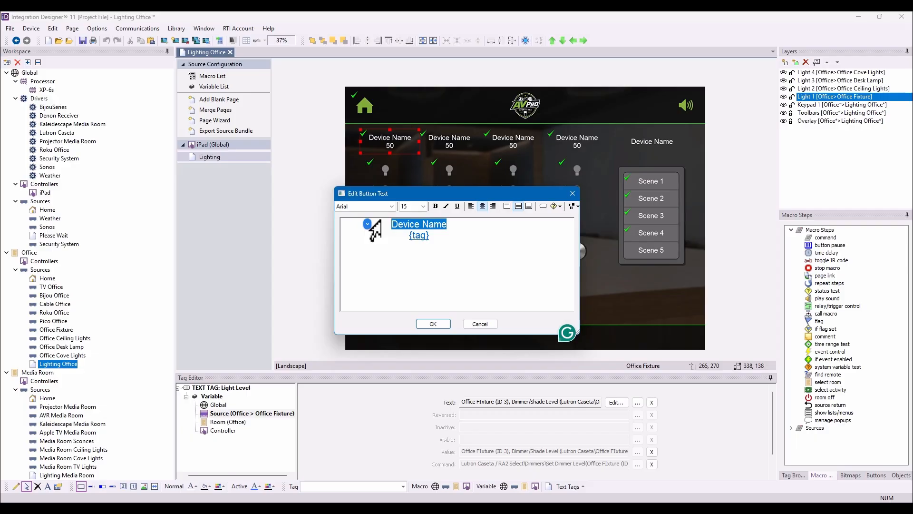
type("Fixture")
key("Return")
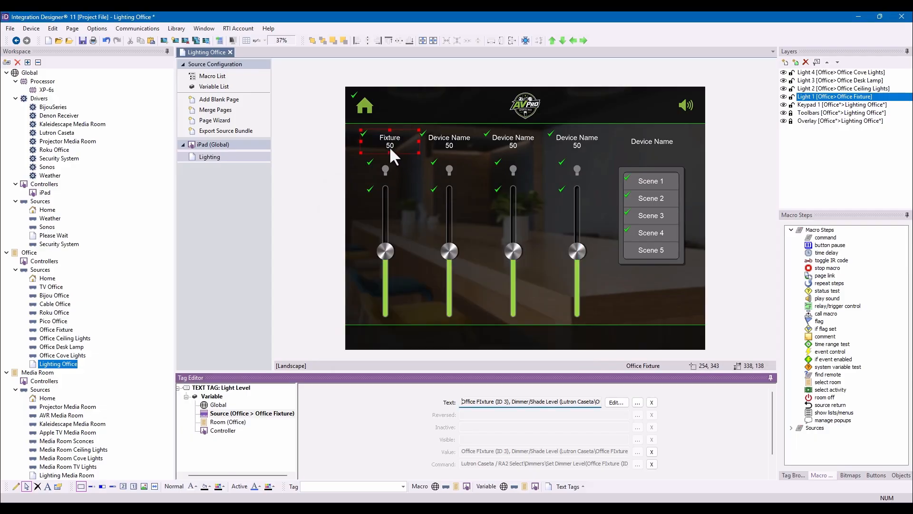
left_click(387, 167)
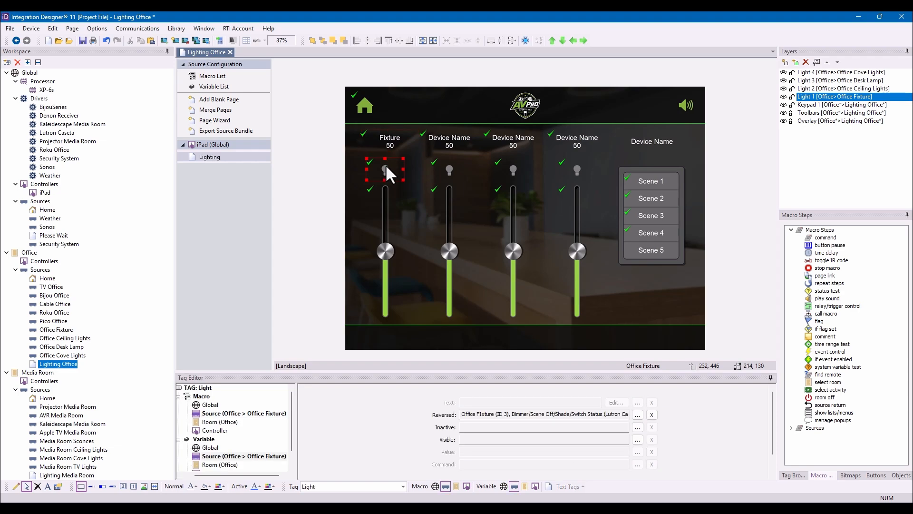
left_click(393, 214)
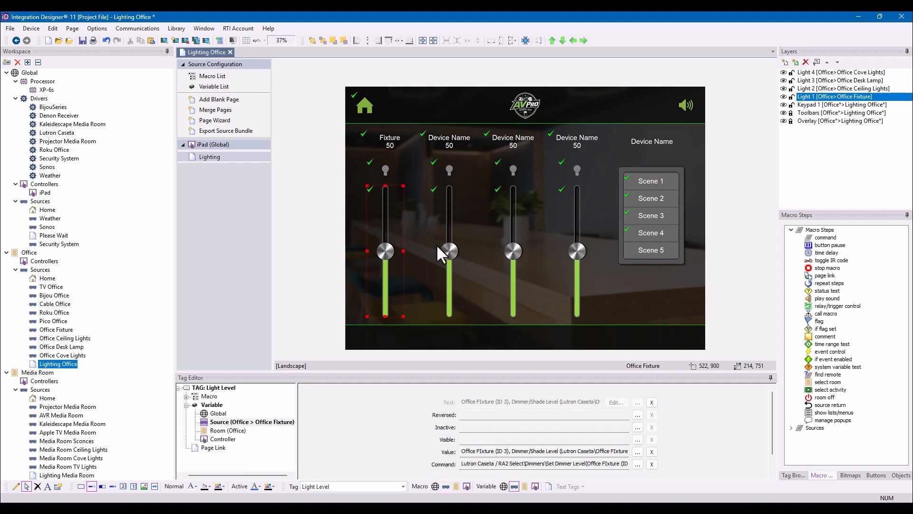